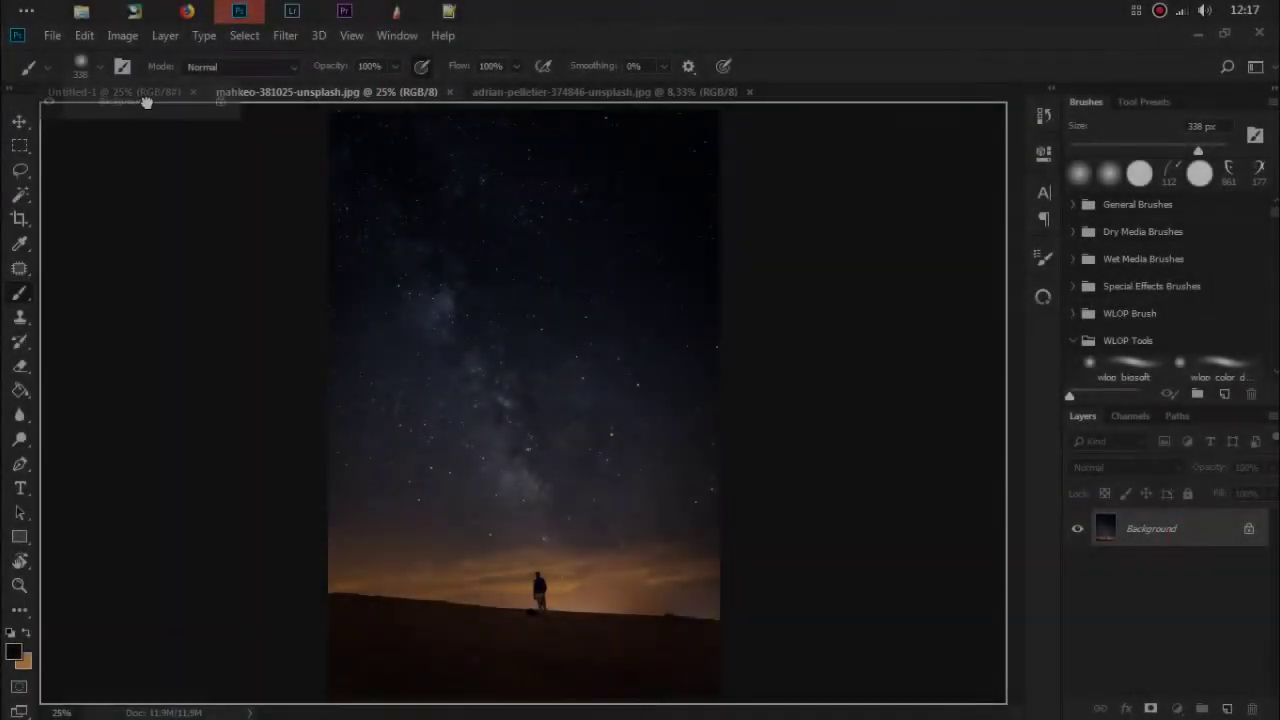
Step: Drag the starry hill photo into Untitled-1 as a new layer
left_click_drag(140, 95, 626, 317)
right_click(1168, 539)
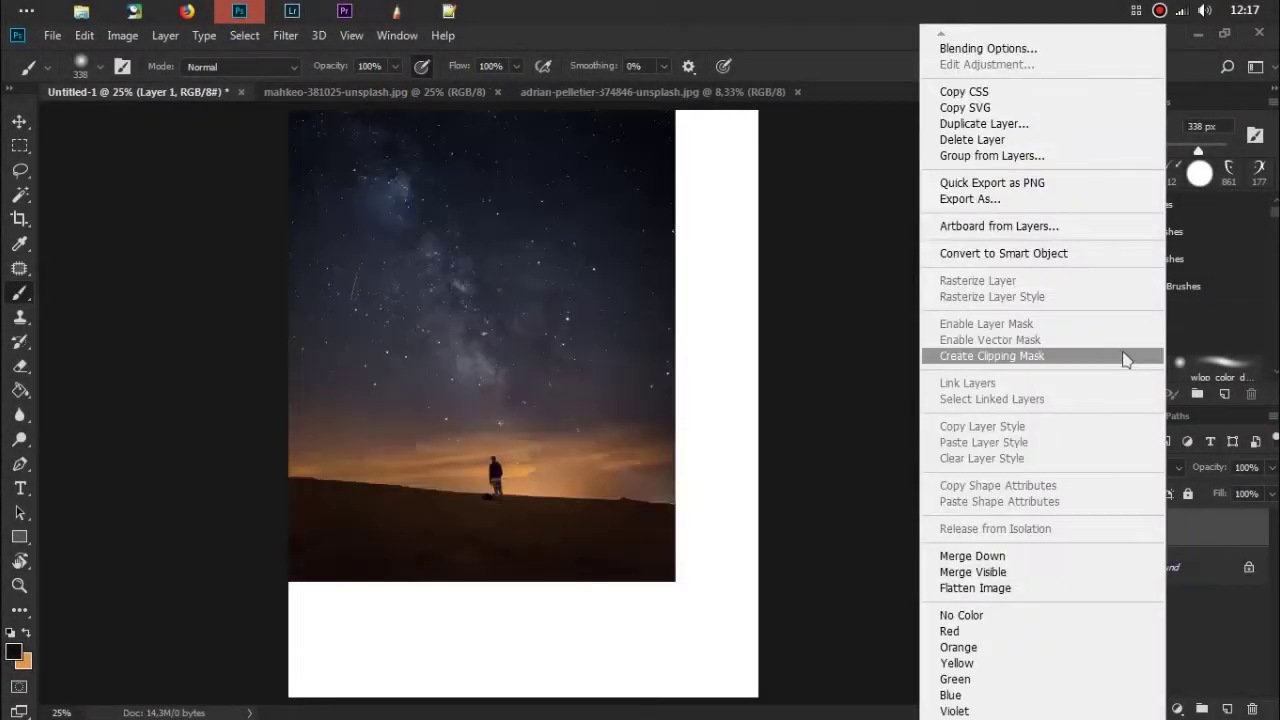
key("Escape")
Step: Scale the photo layer up and shift it upward so it fills the canvas
key("ctrl+t")
left_click_drag(549, 349, 606, 373)
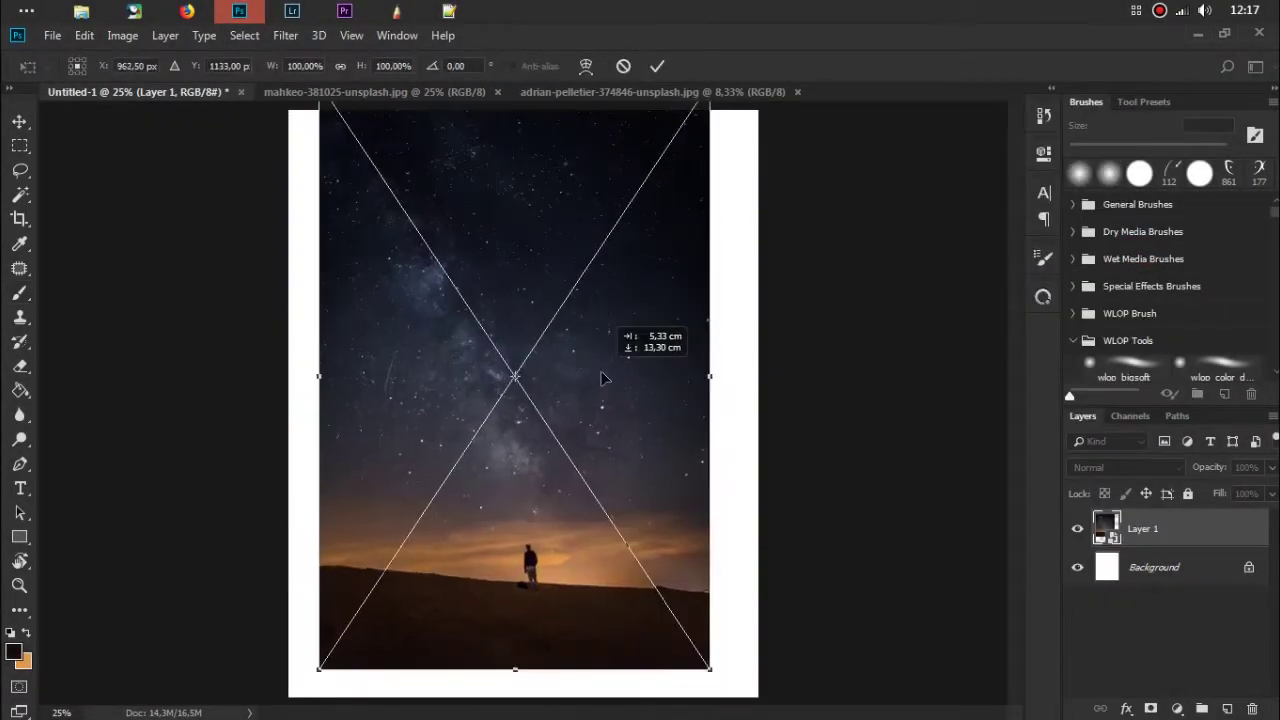
key("ctrl+minus")
key("ctrl+minus")
left_click_drag(622, 257, 651, 270)
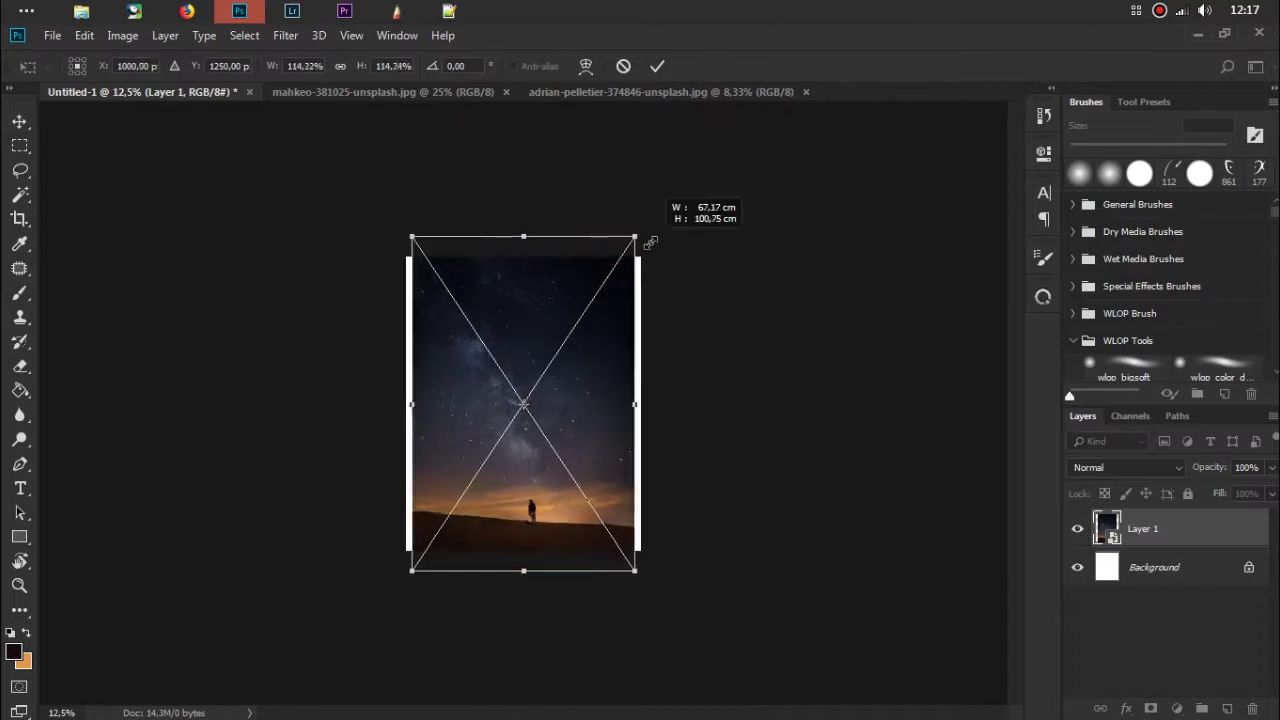
left_click_drag(608, 341, 608, 308)
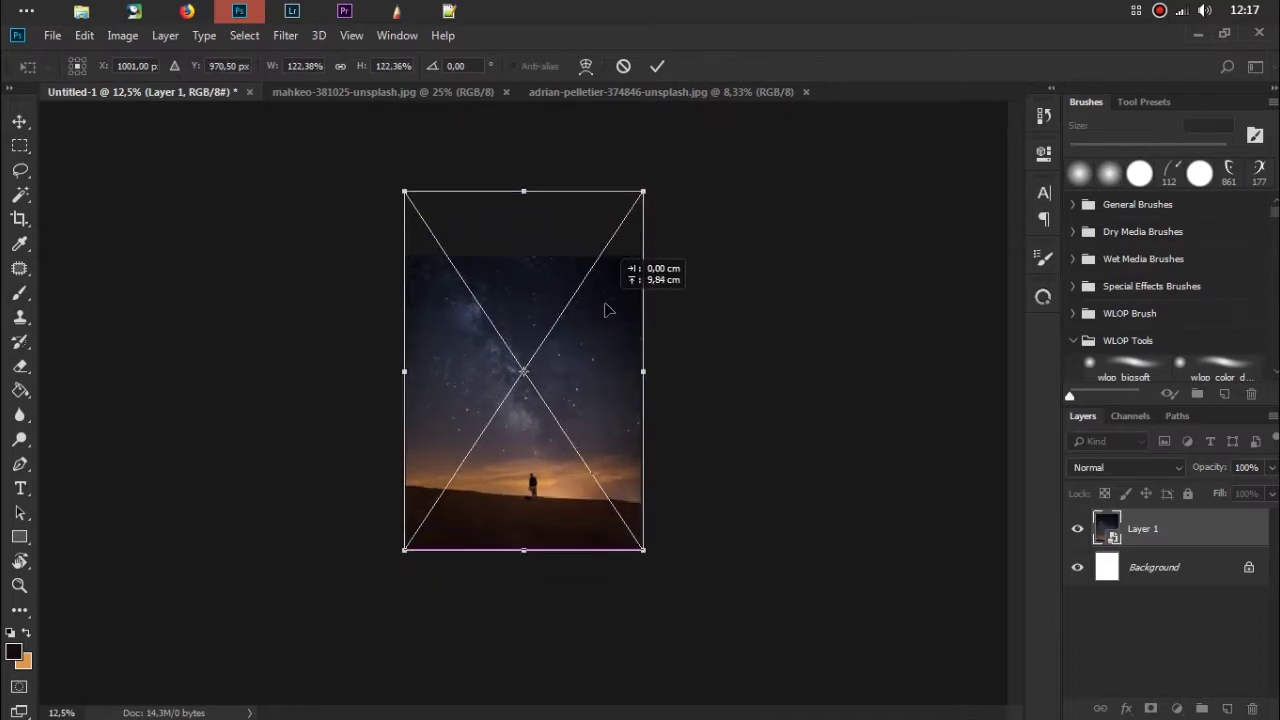
left_click(657, 66)
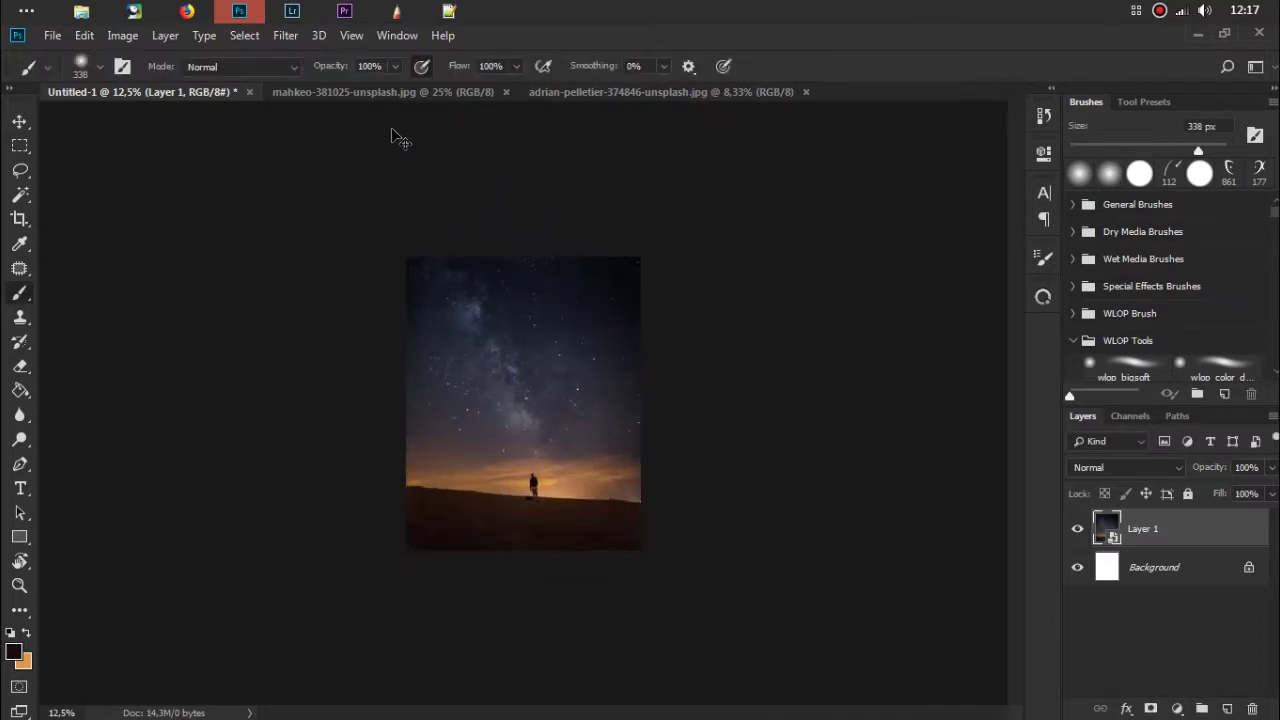
Step: Add a New Guide Layout with 2 columns and 2 rows
key("ctrl+0")
left_click(351, 35)
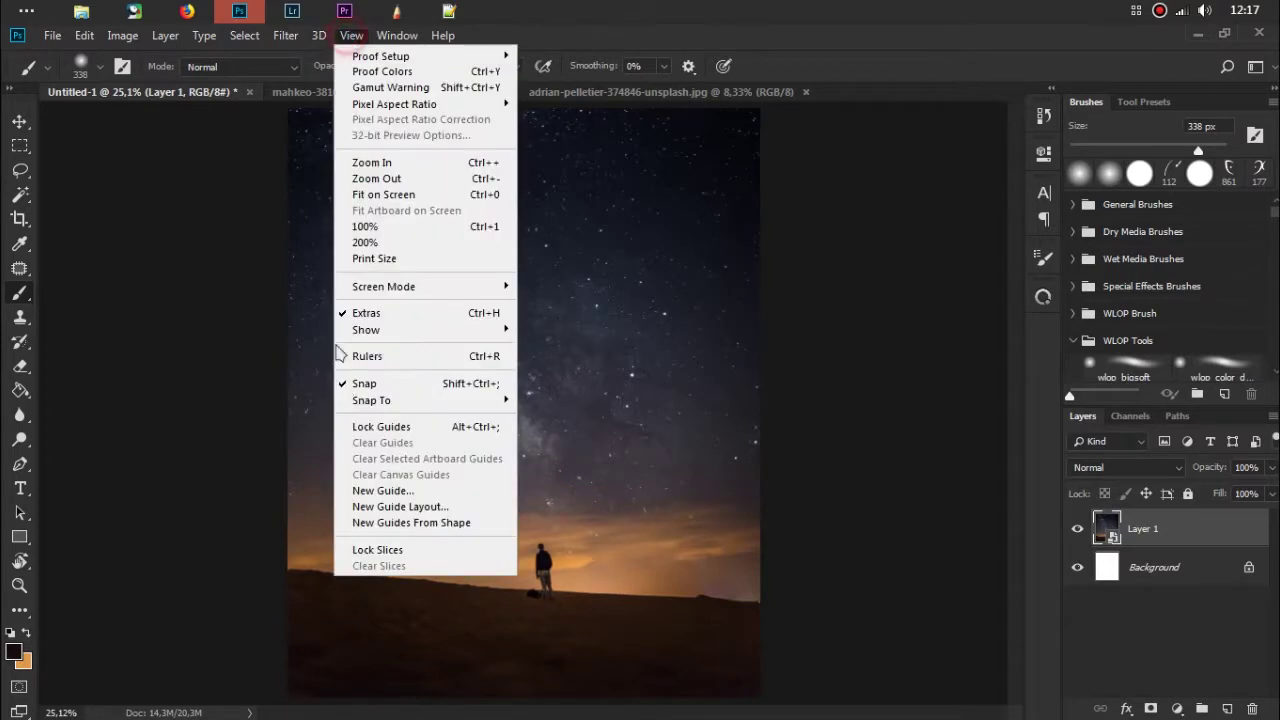
left_click(400, 506)
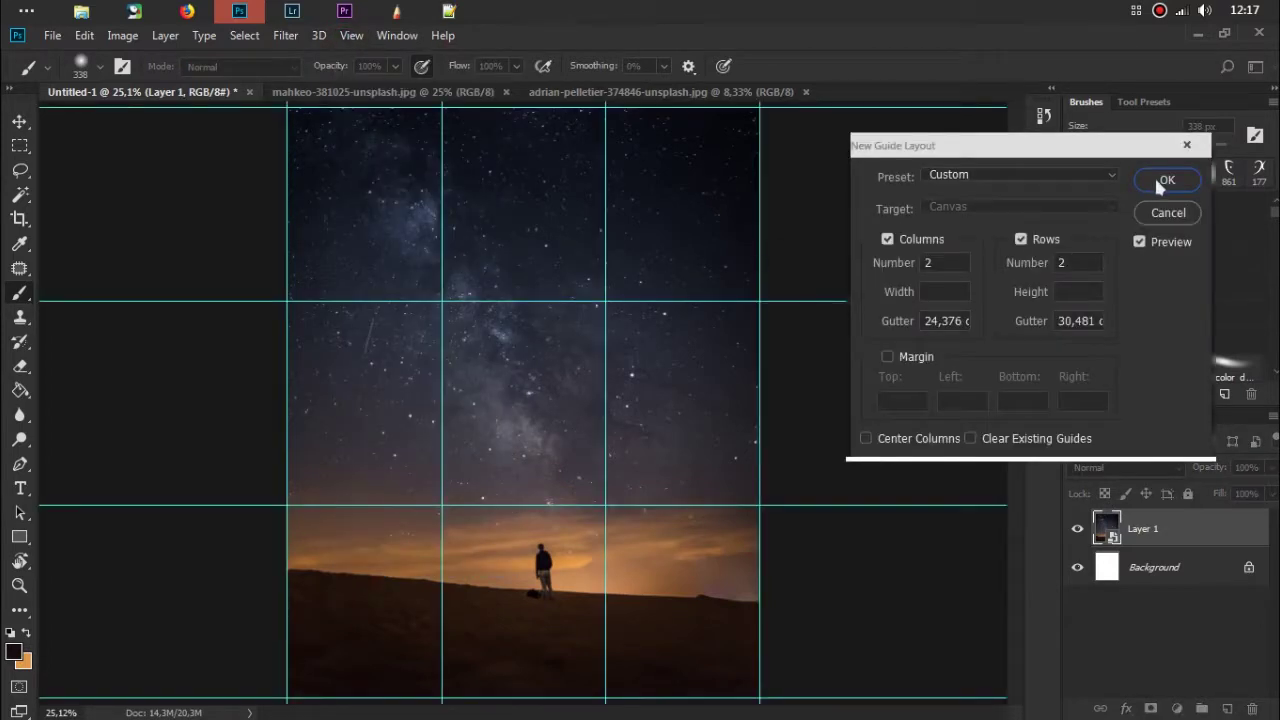
left_click(1164, 181)
Step: Enlarge the starry photo further from its top-left corner and commit the transform
key("ctrl+t")
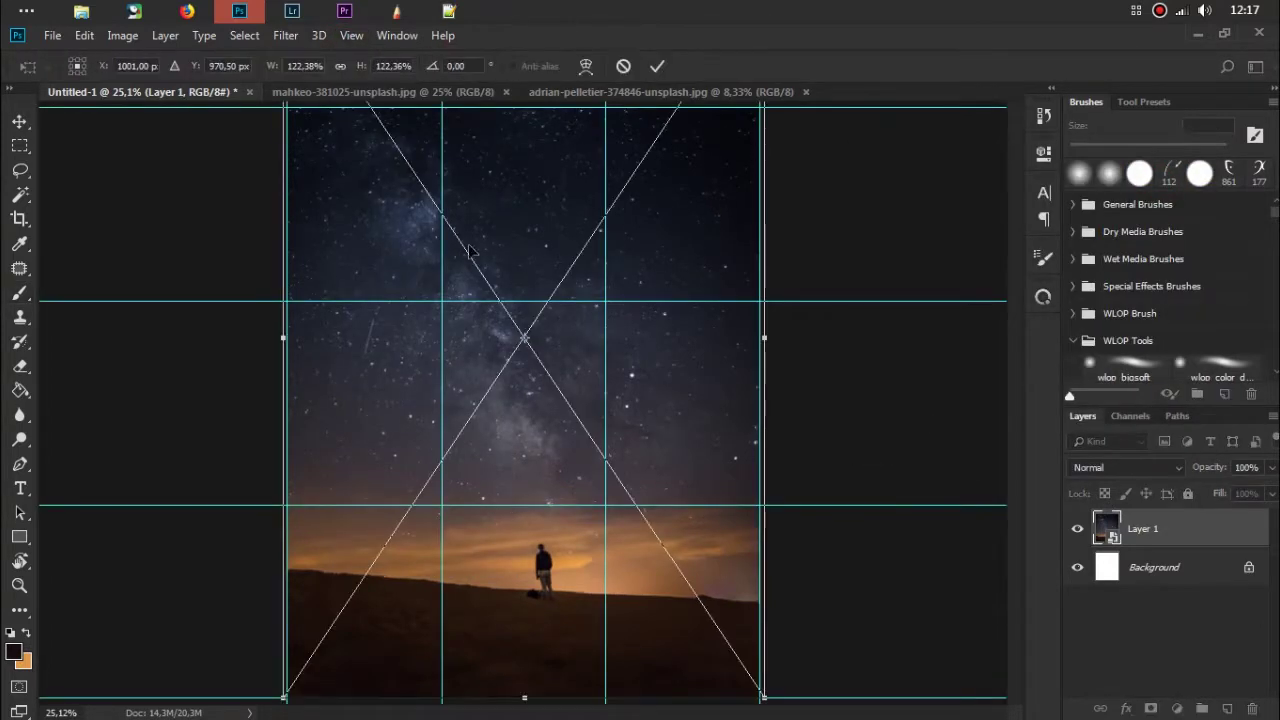
key("ctrl+minus")
left_click_drag(529, 277, 523, 274)
left_click_drag(363, 121, 320, 91)
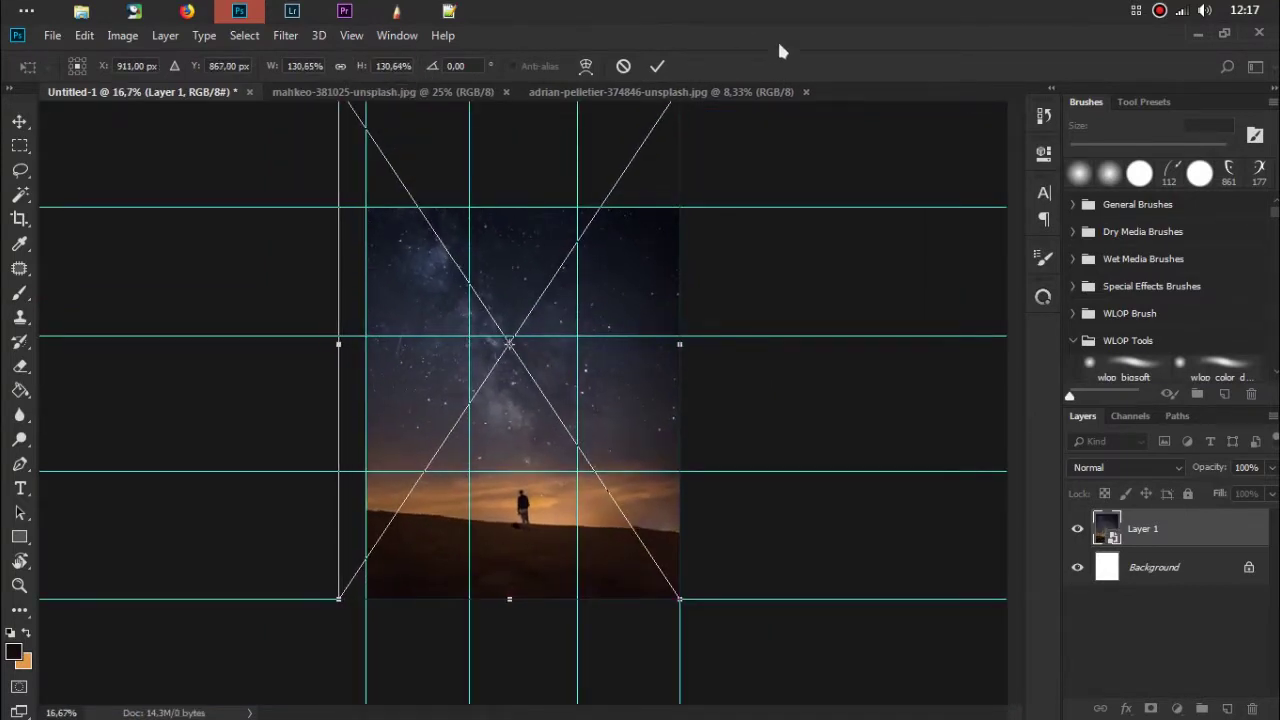
key("Return")
key("b")
key("ctrl+0")
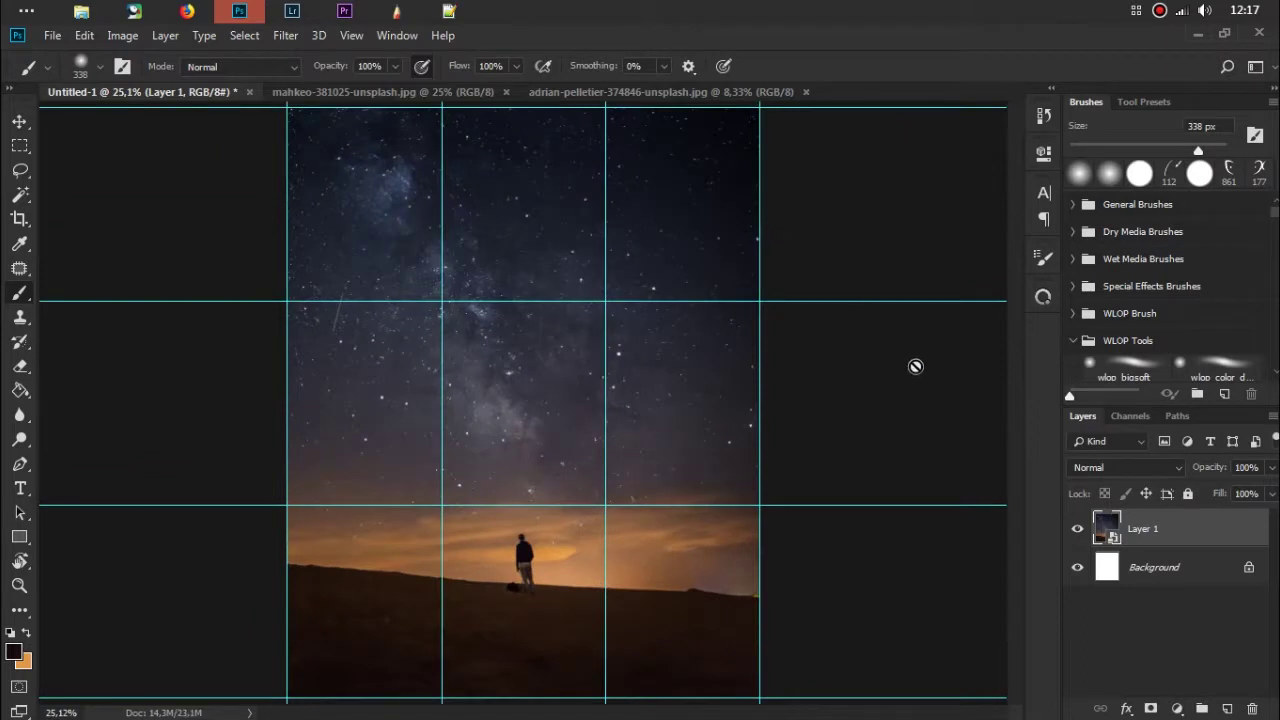
Step: Start a Pen path around the figure's legs and jacket edge
scroll(466, 489, "up", 5)
key("p")
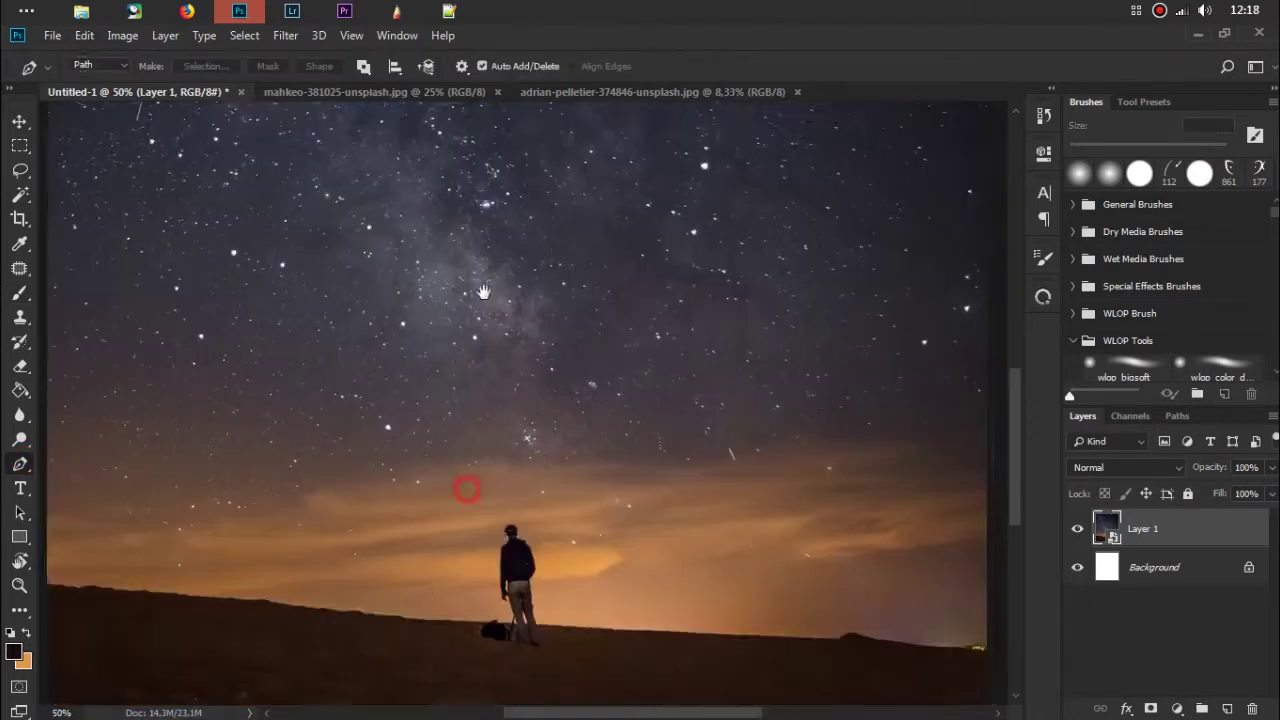
scroll(594, 294, "up", 3)
scroll(595, 317, "up", 2)
mouse_move(600, 366)
left_mouse_down()
mouse_move(528, 257)
mouse_move(523, 408)
mouse_move(486, 249)
left_mouse_up()
scroll(495, 300, "up", 1)
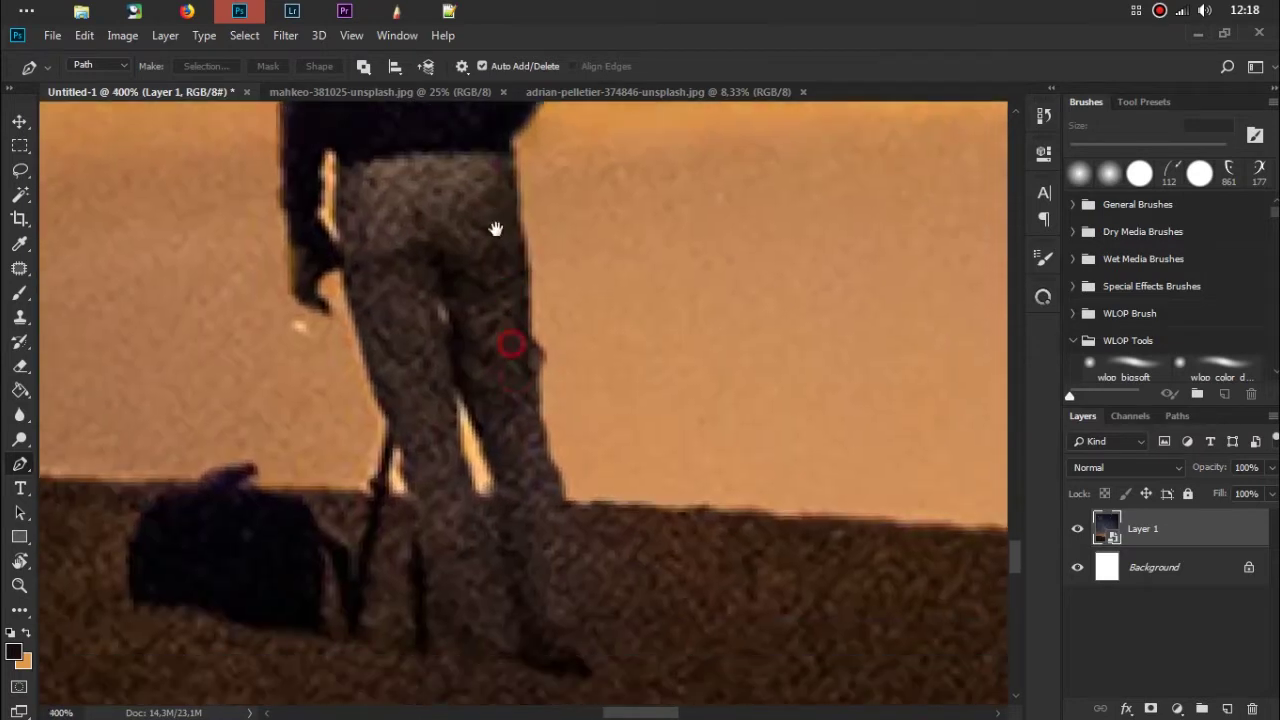
scroll(575, 366, "up", 1)
left_click(466, 320)
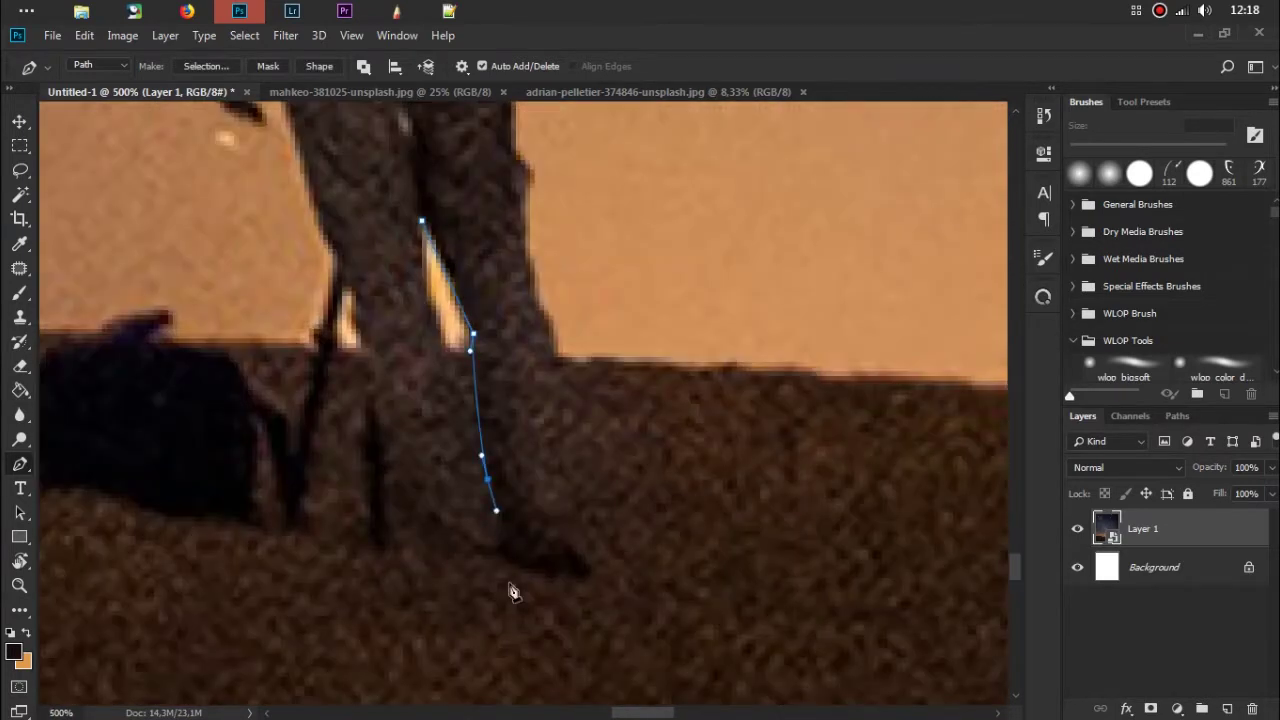
scroll(586, 237, "up", 1)
scroll(499, 302, "up", 3)
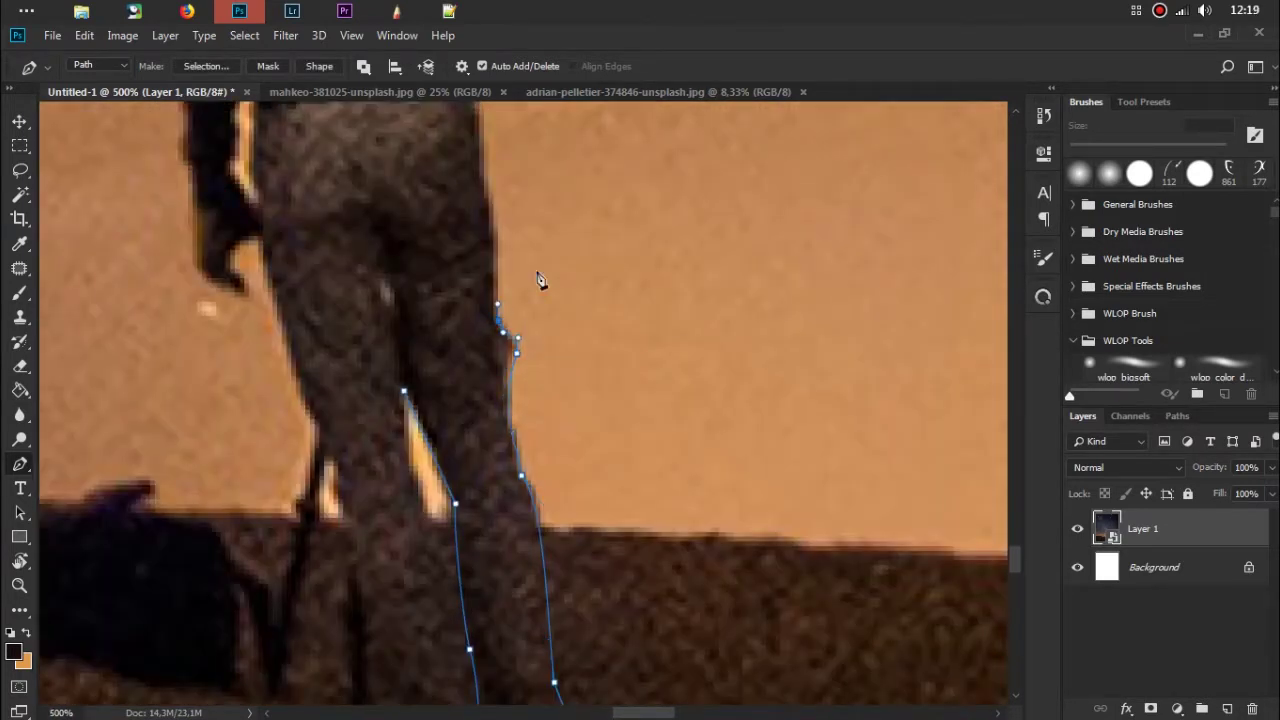
scroll(490, 347, "up", 4)
scroll(487, 288, "up", 6)
left_click(568, 489)
left_click_drag(533, 326, 525, 297)
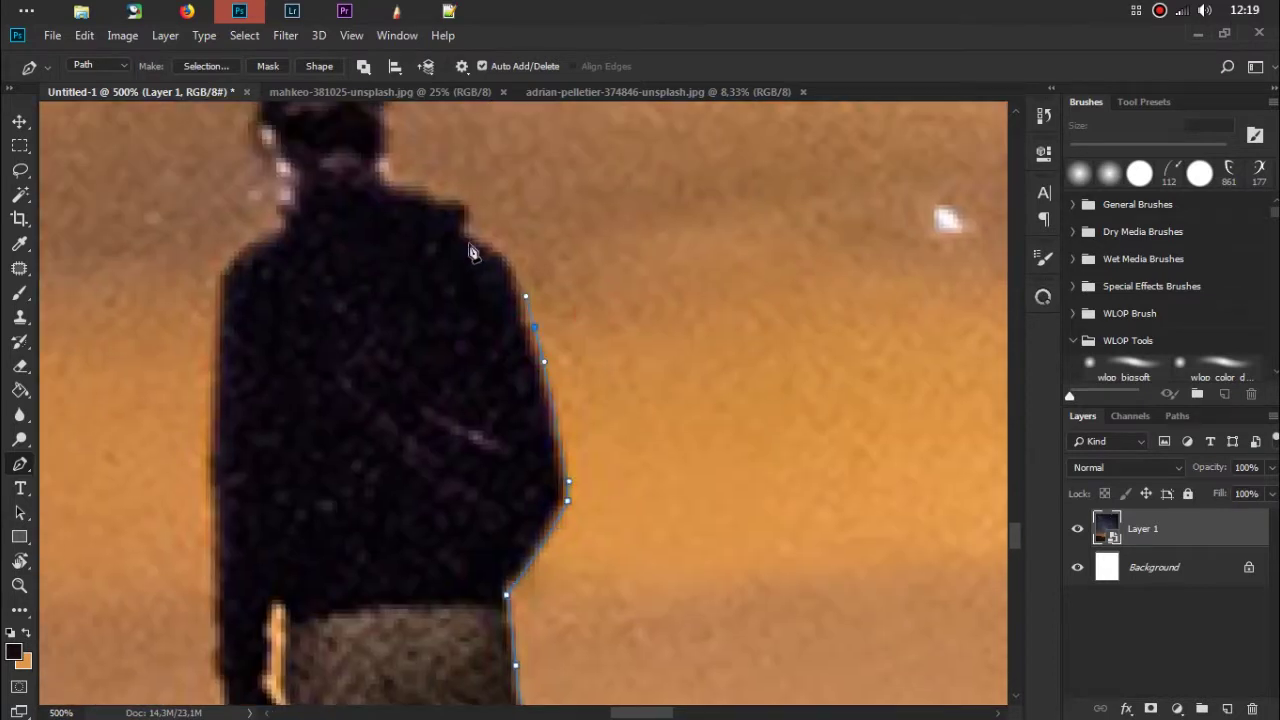
Step: Continue the Pen path down around the figure's feet
scroll(435, 295, "up", 2)
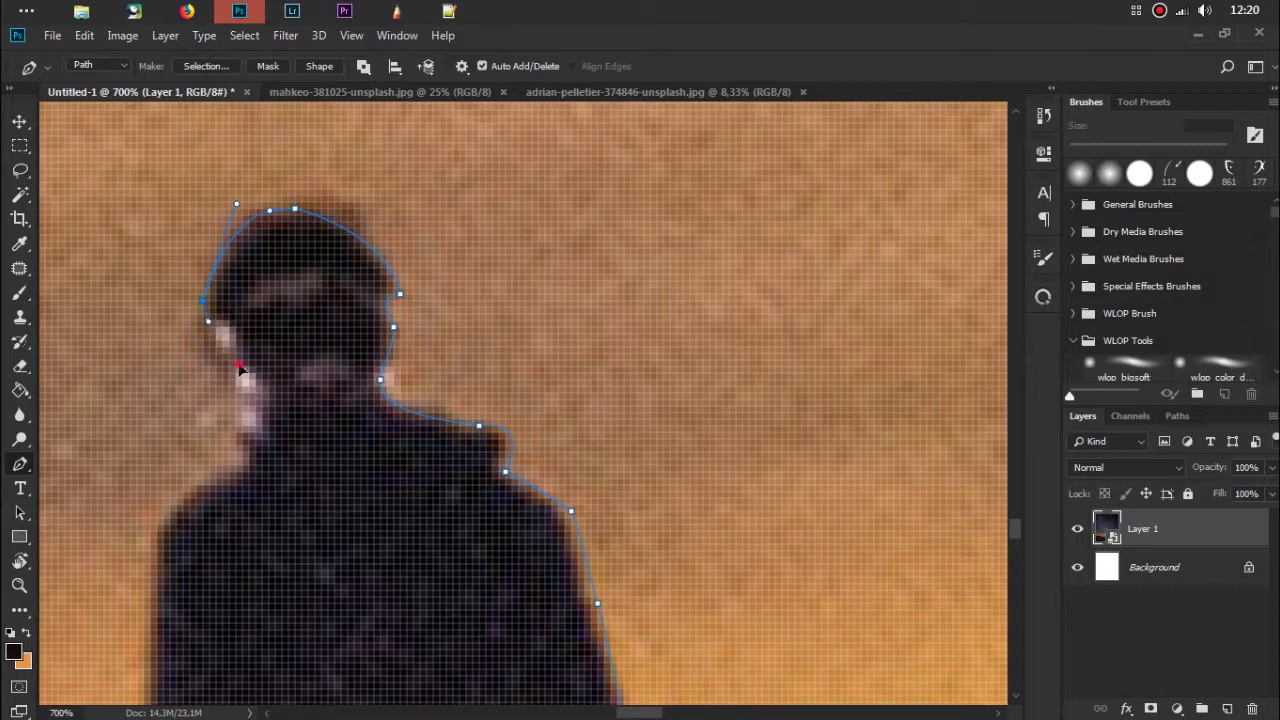
scroll(200, 530, "down", 5)
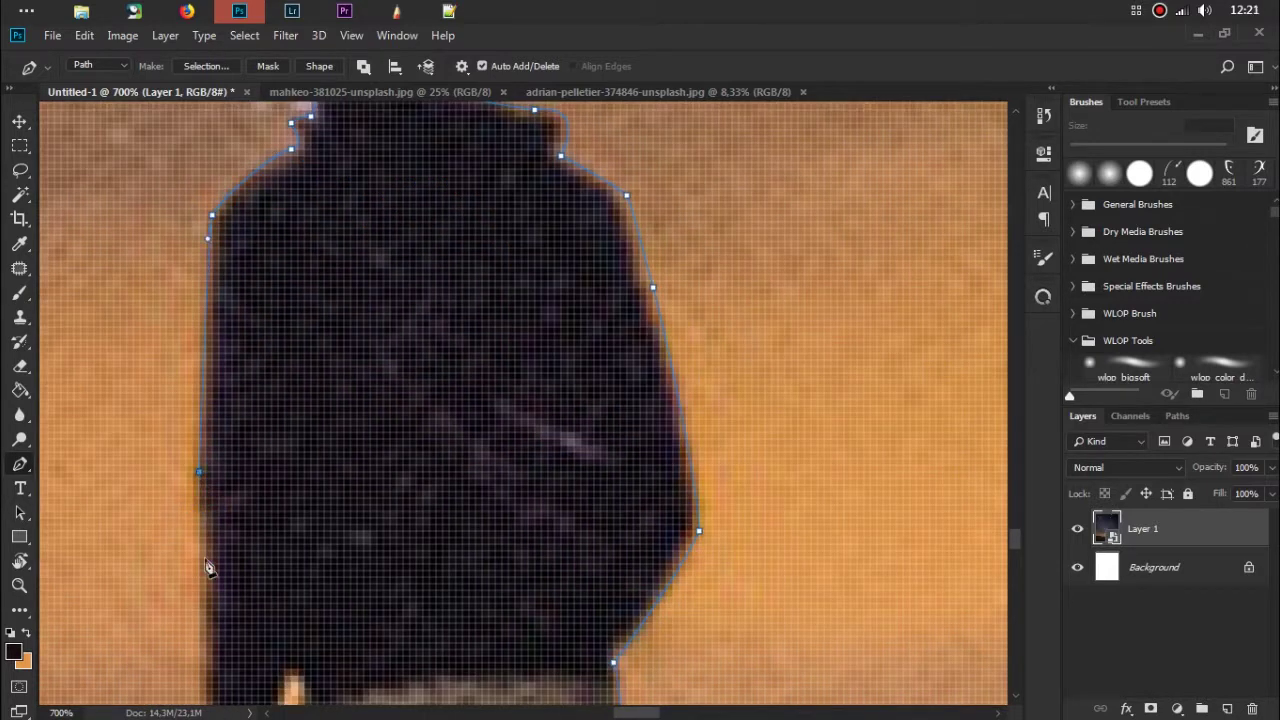
scroll(209, 562, "down", 4)
scroll(266, 491, "down", 1)
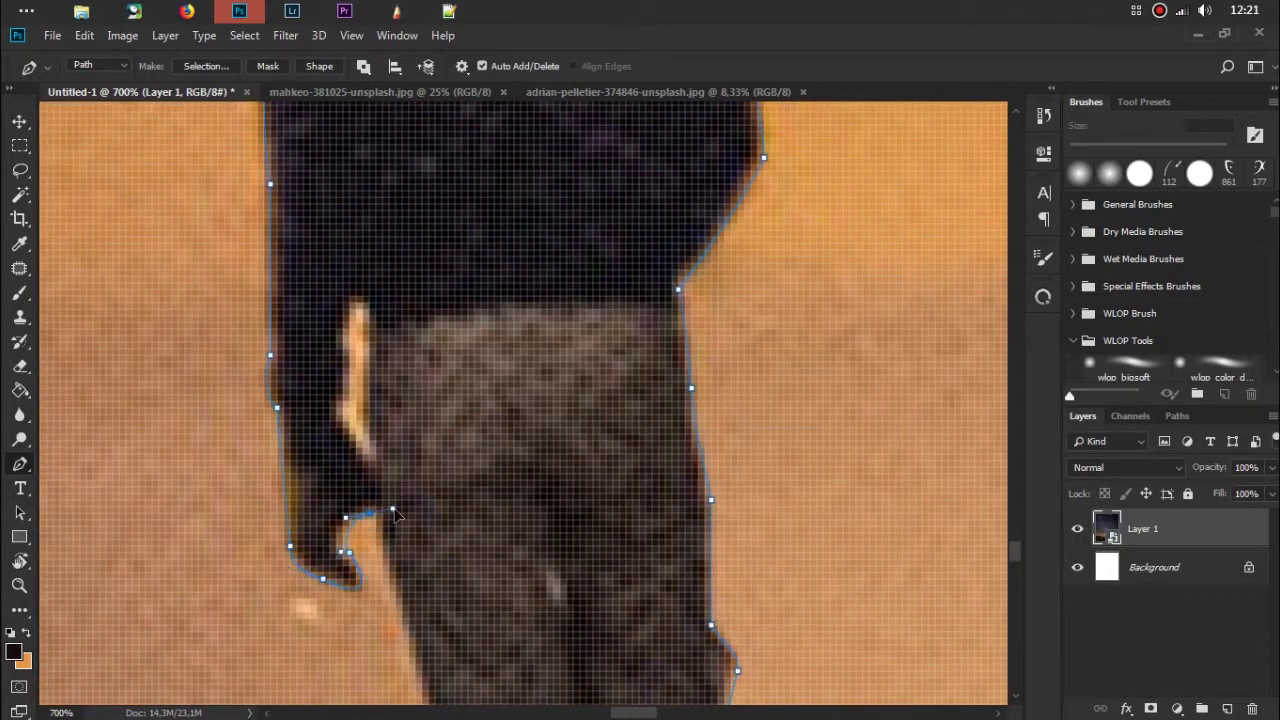
scroll(493, 632, "down", 2)
scroll(480, 470, "down", 3)
scroll(529, 423, "down", 3)
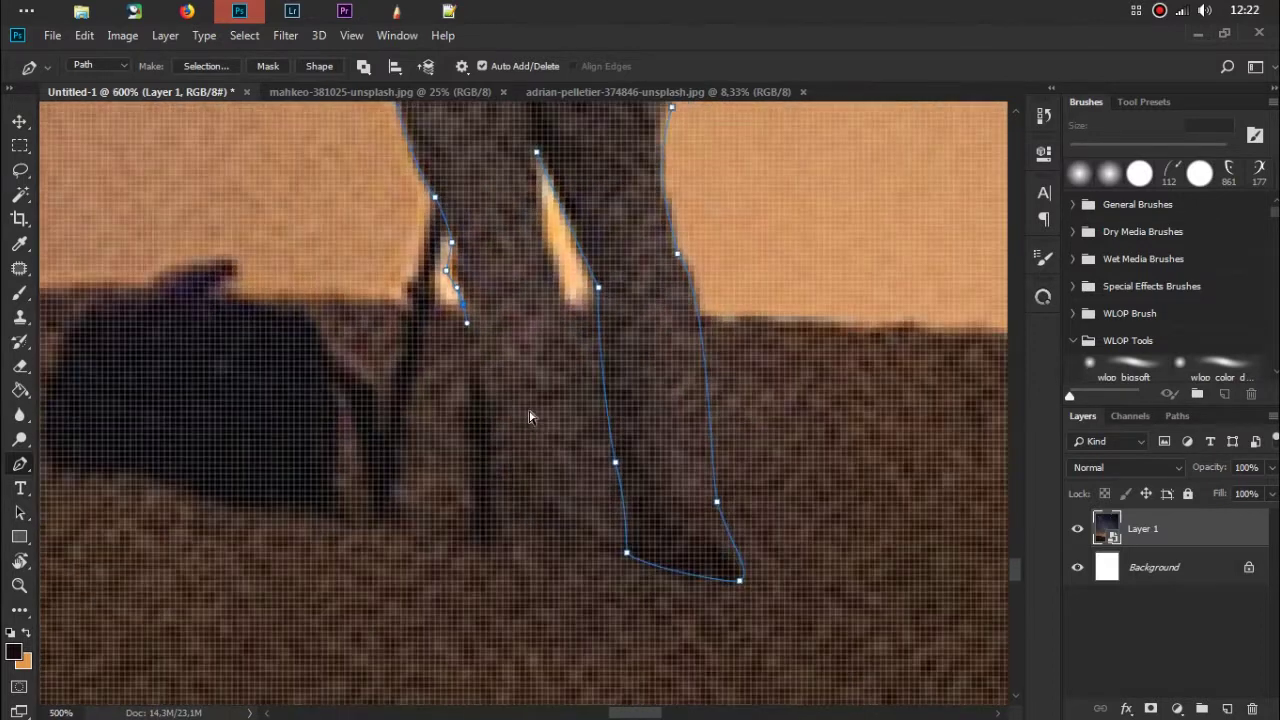
scroll(519, 530, "down", 2)
left_click_drag(515, 519, 524, 561)
left_click(567, 527)
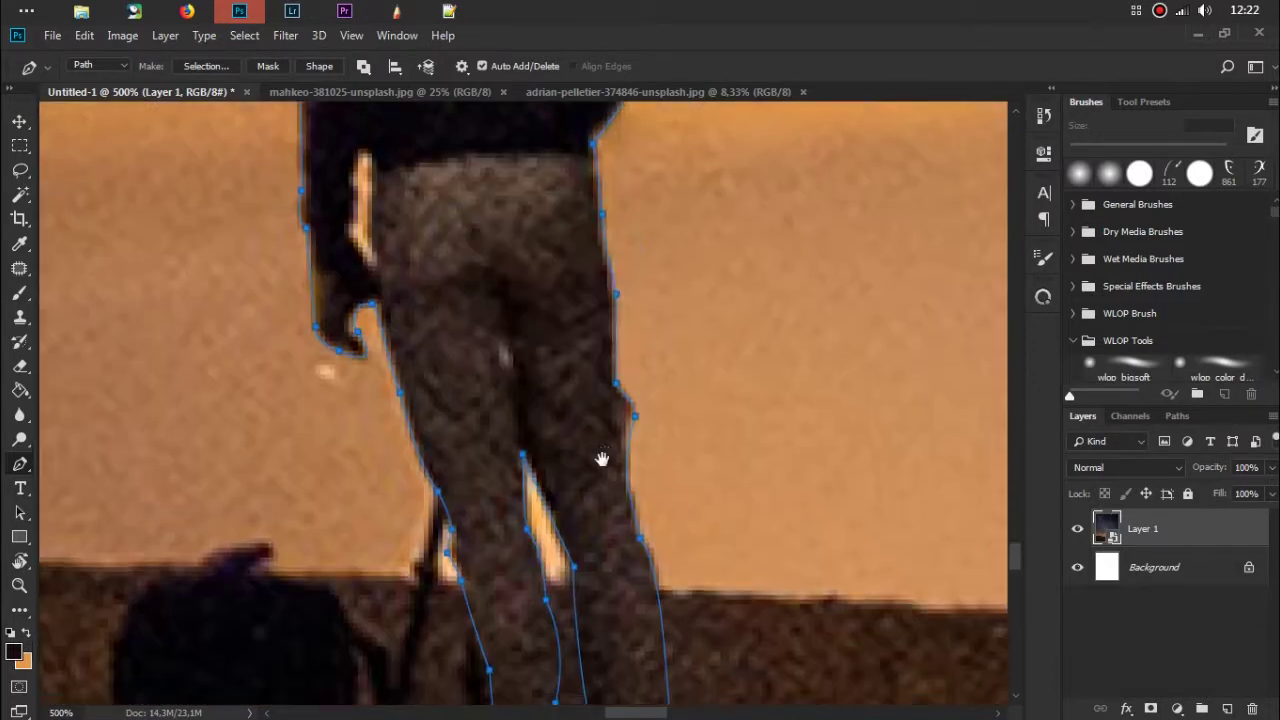
Step: Turn the path into a selection, copy the figure to Layer 2, and hide Layer 1
right_click(465, 242)
left_click(538, 322)
left_click(745, 197)
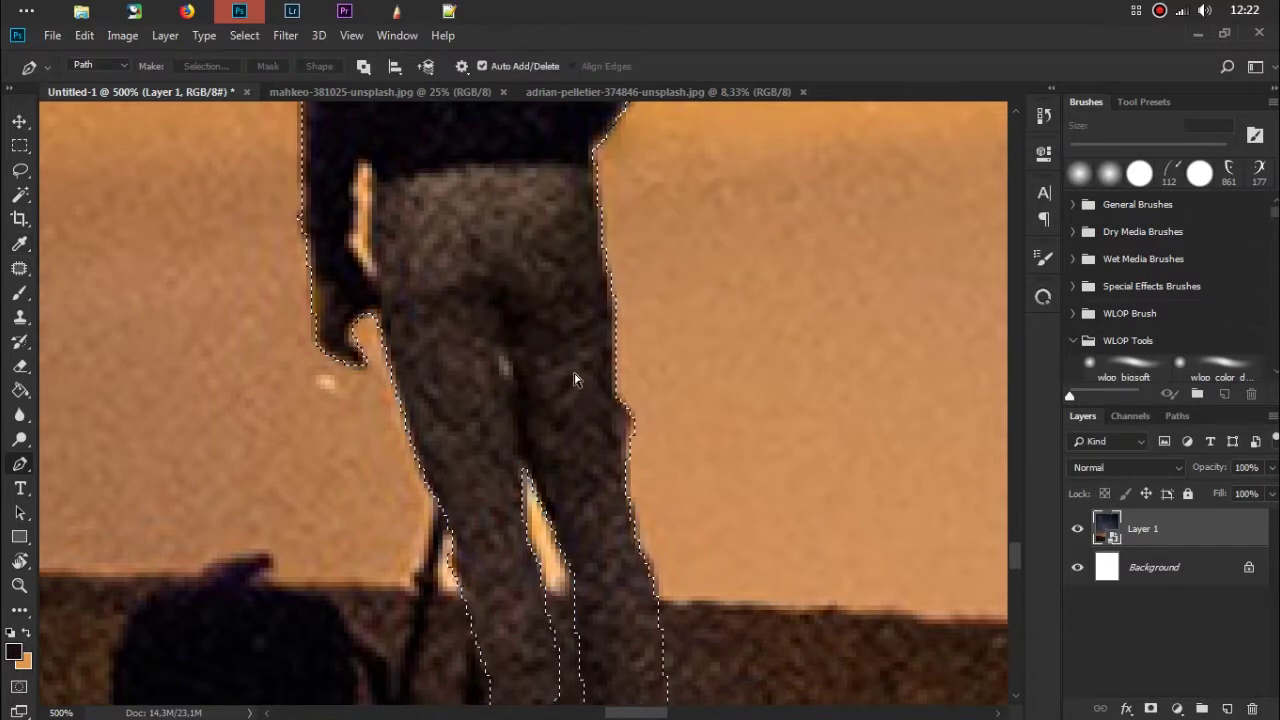
key("ctrl+j")
left_click(1078, 568)
scroll(800, 500, "up", 3)
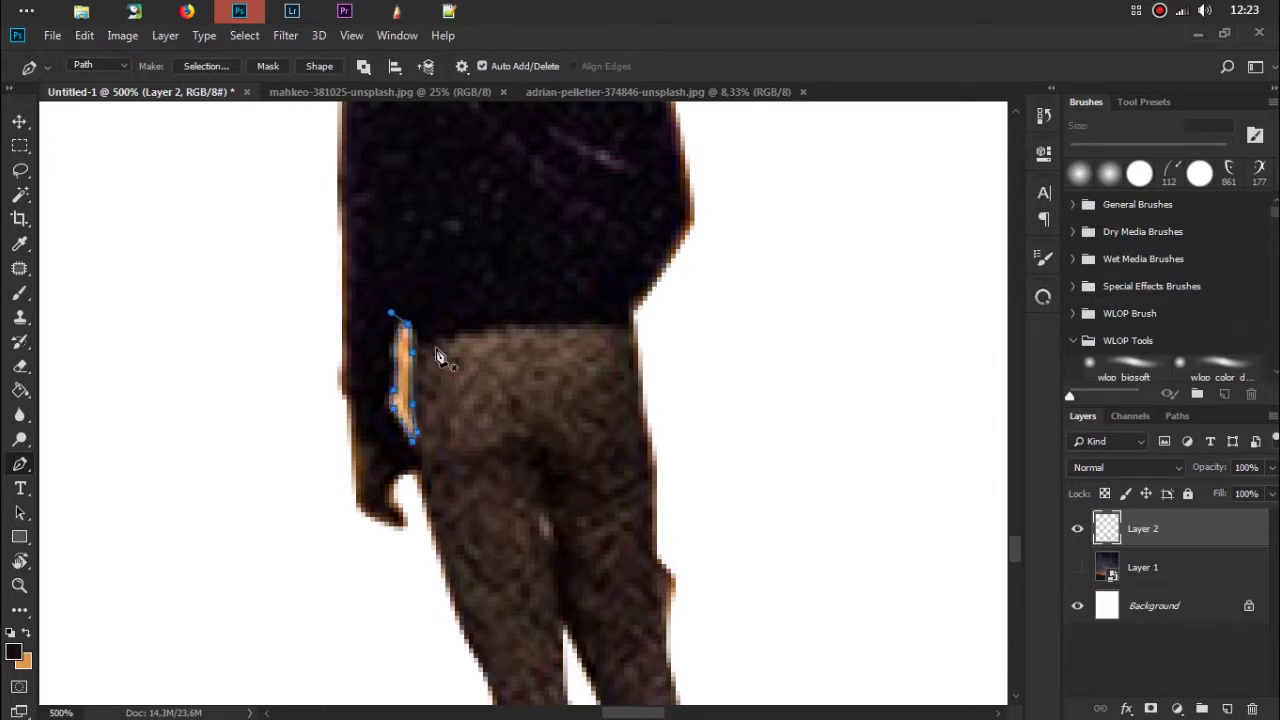
Step: Select and delete the arm-body gap path, then show Layer 1 again and make it active
right_click(407, 390)
left_click(460, 417)
left_click(714, 198)
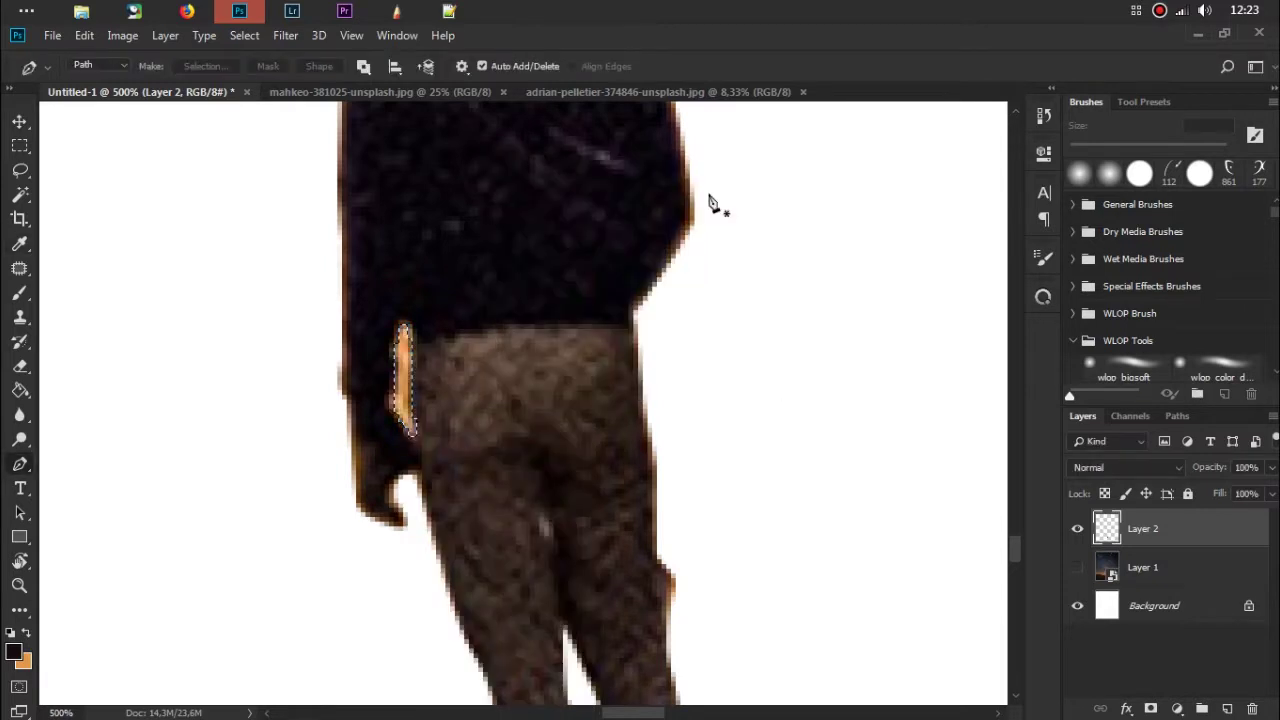
key("Delete")
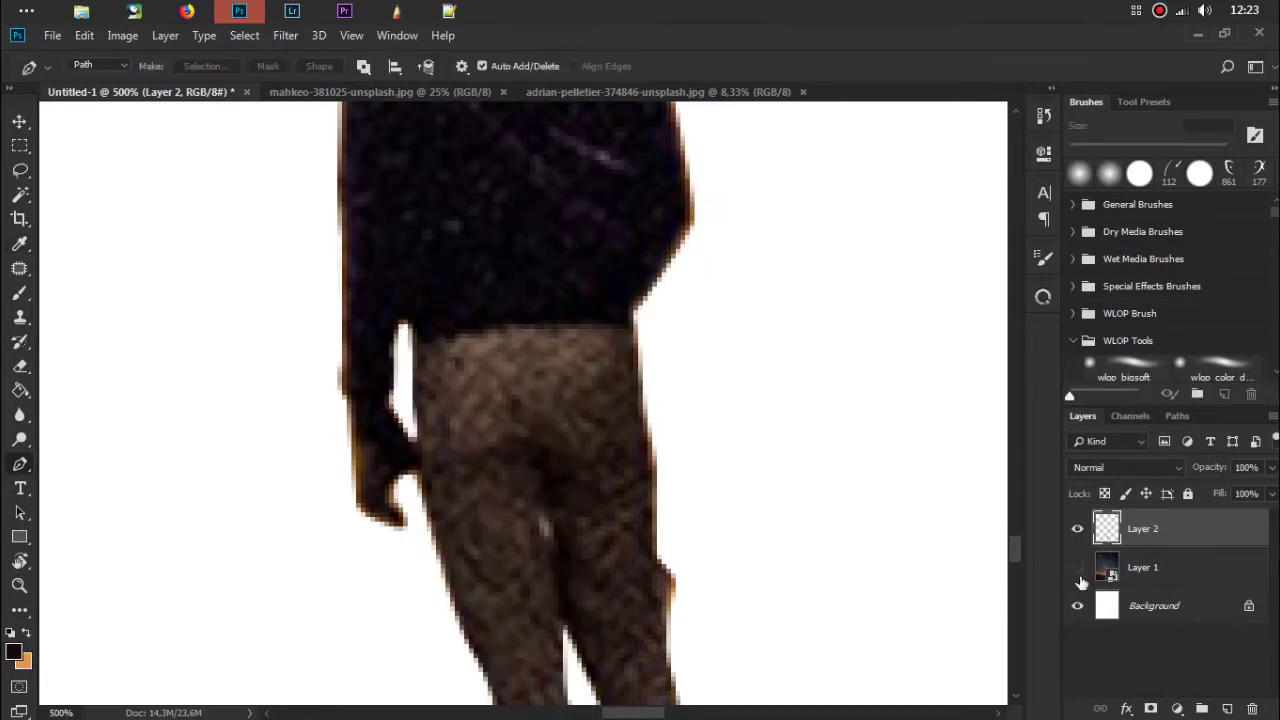
left_click(1078, 568)
key("ctrl+1")
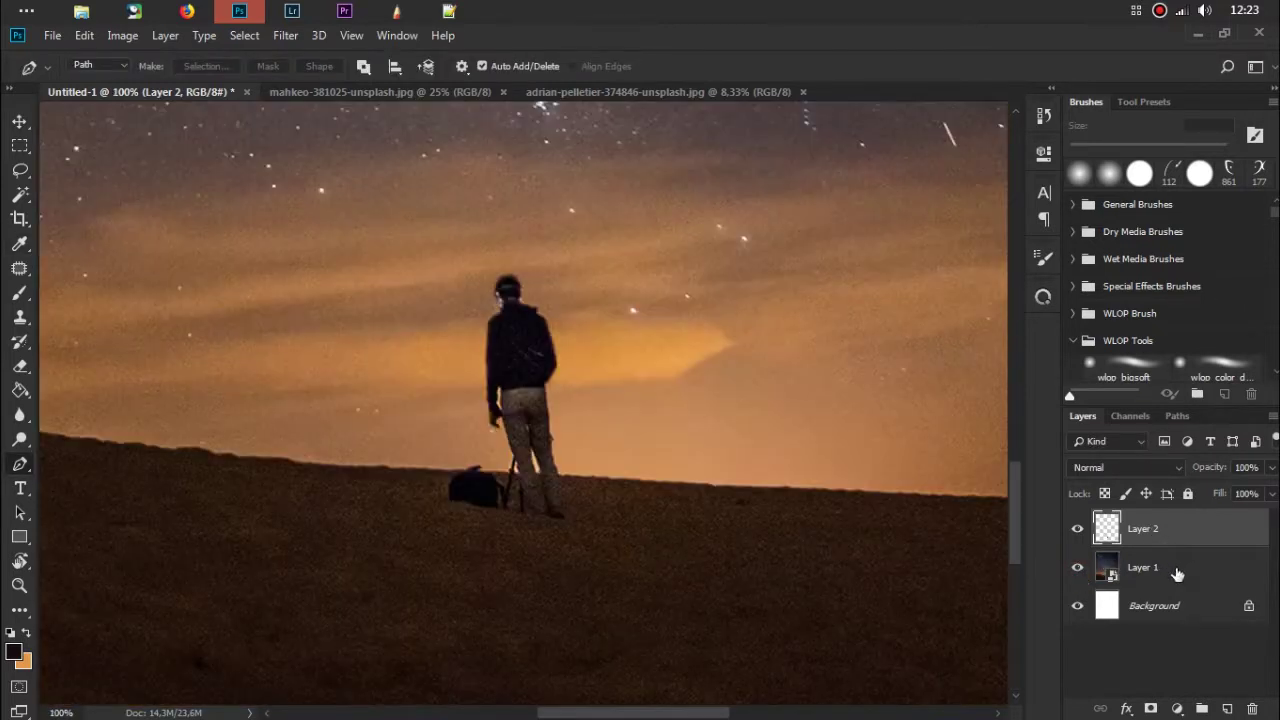
key("alt+bracketleft")
Step: Select Layer 1 and set up a Soft Round Clone Stamp brush with a chosen size
left_click(20, 317)
key("ctrl+minus")
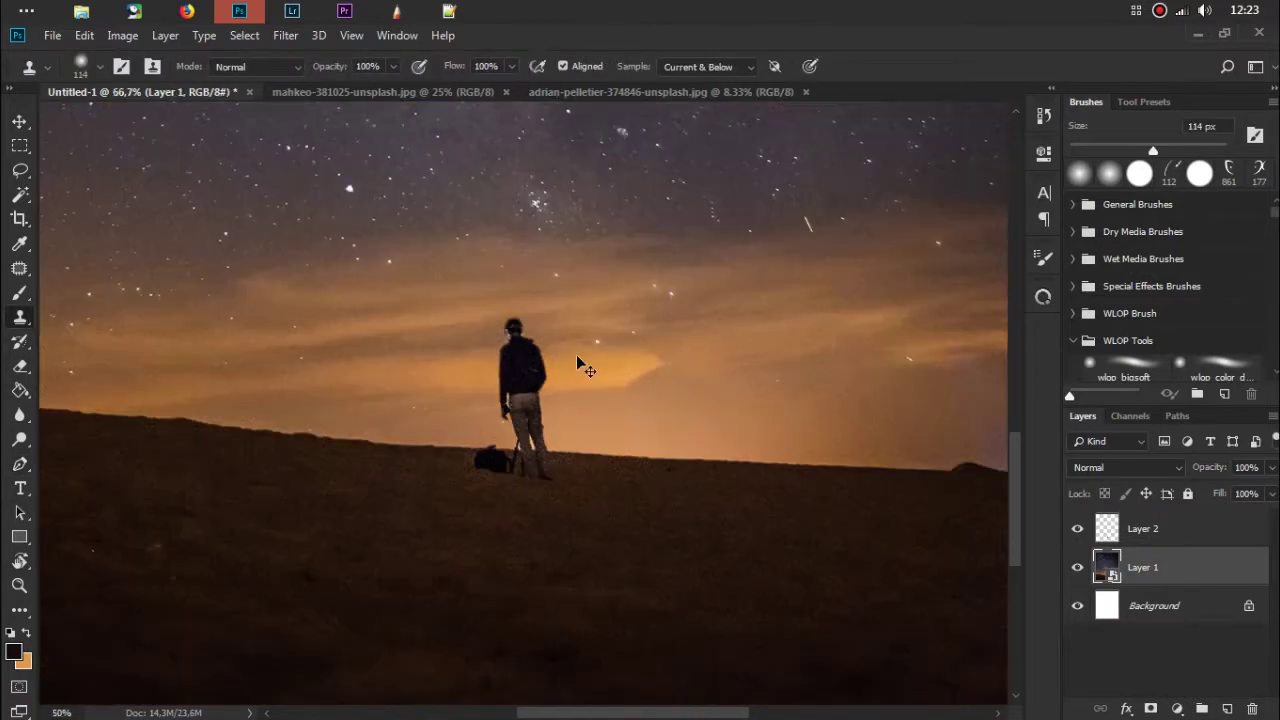
key("ctrl+minus")
key("ctrl+minus")
right_click(1142, 567)
left_click(1098, 345)
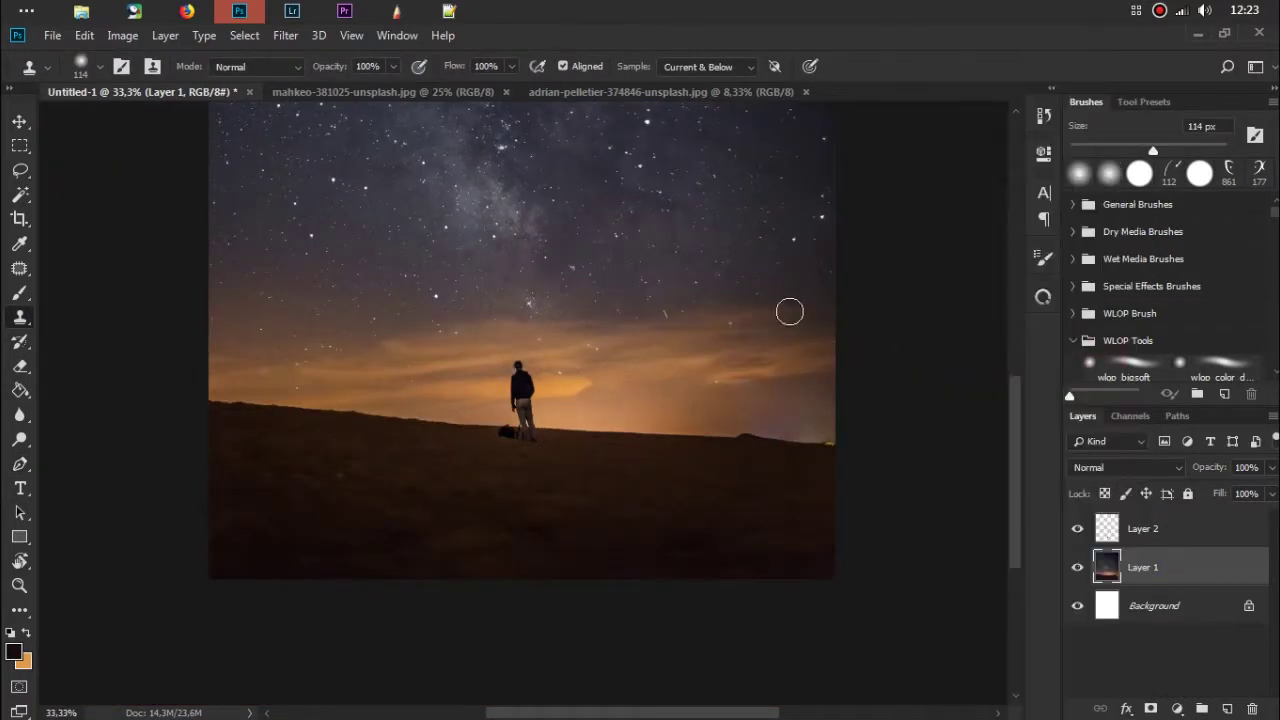
key("ctrl+minus")
left_click(827, 454)
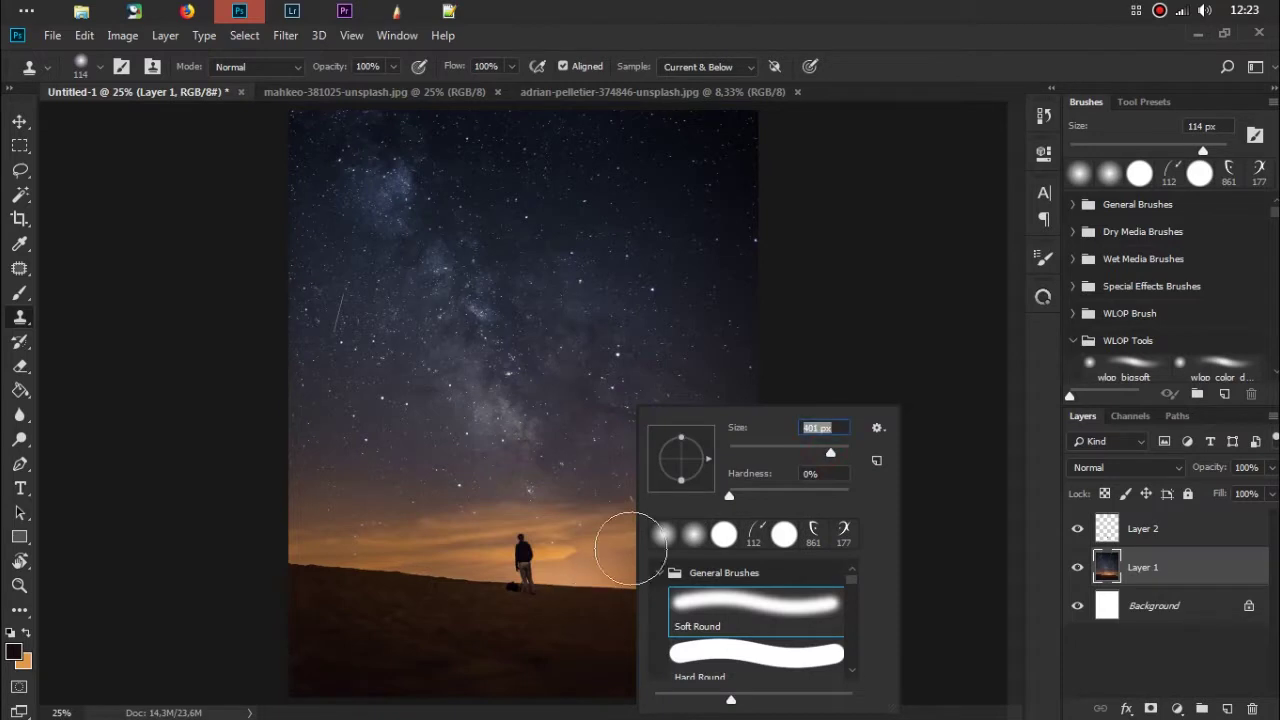
key("Return")
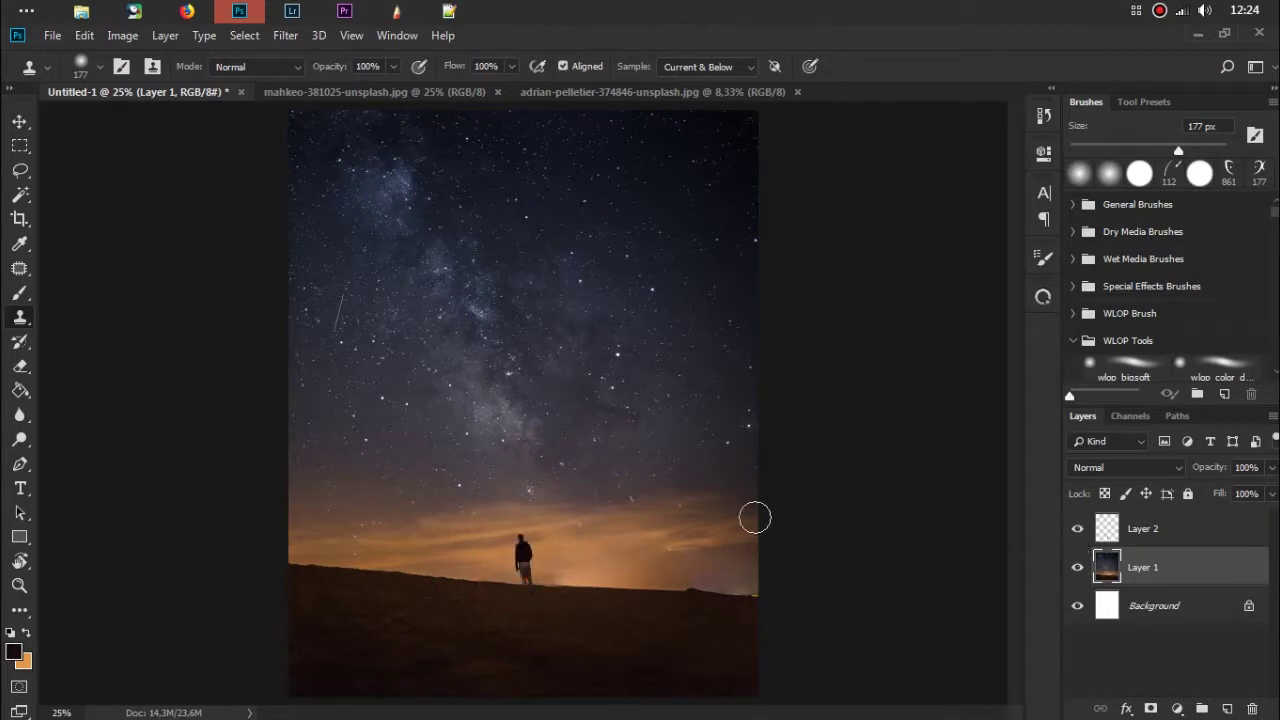
Step: Put Layer 1 into Group 1 and add an empty Layer 3 inside it
key("b")
left_click_drag(1185, 562, 1201, 708)
left_click(1227, 708)
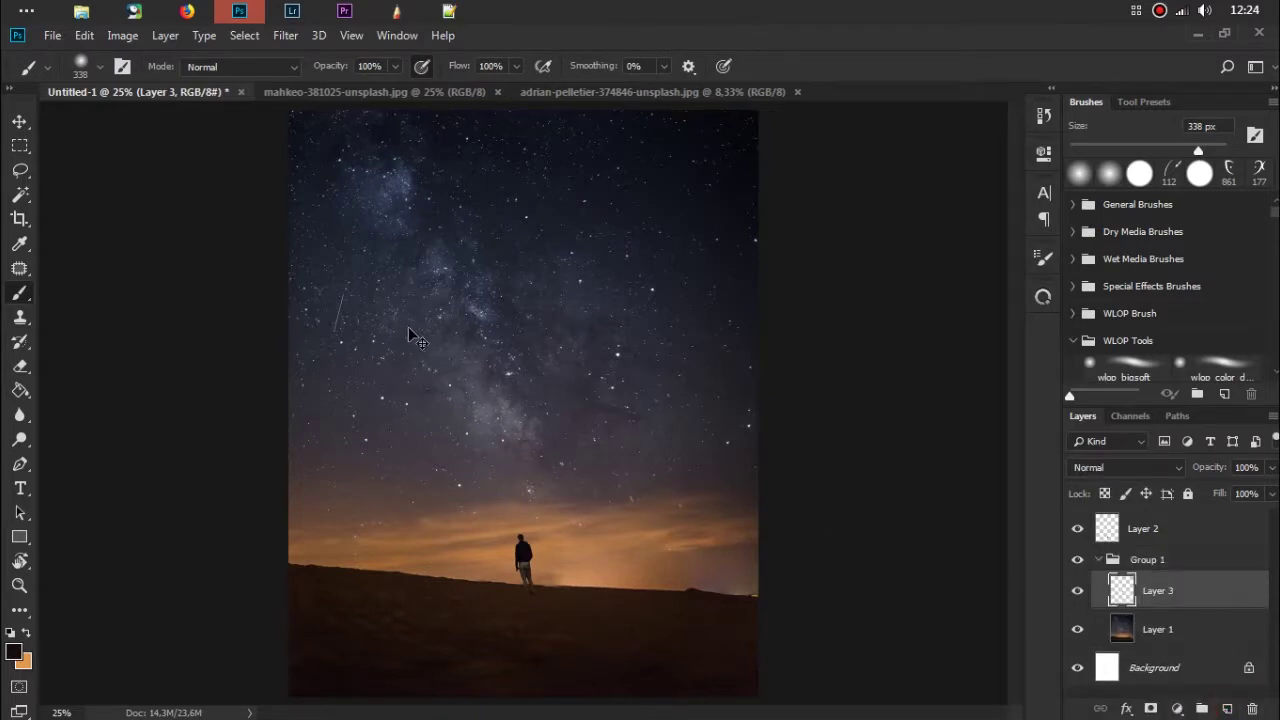
Step: Make the soft brush much larger
key("ctrl+minus")
key("ctrl+minus")
right_click(596, 325)
left_click_drag(706, 344, 710, 344)
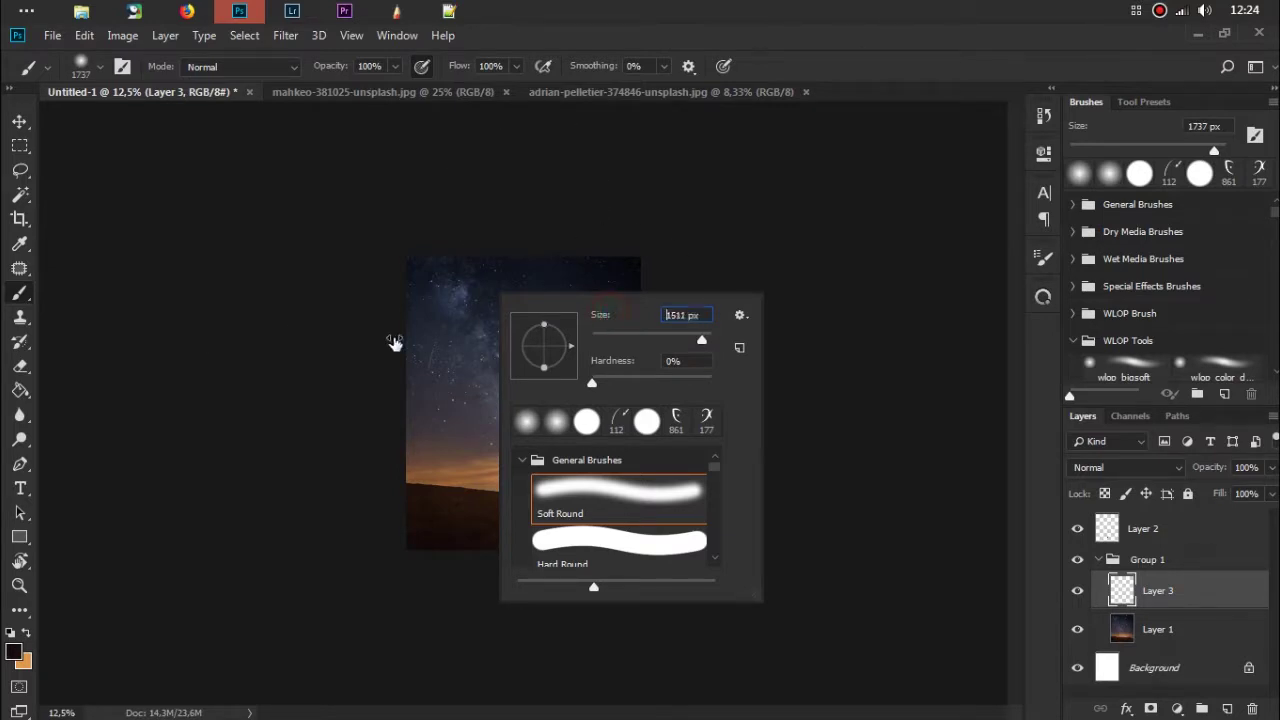
left_click(862, 37)
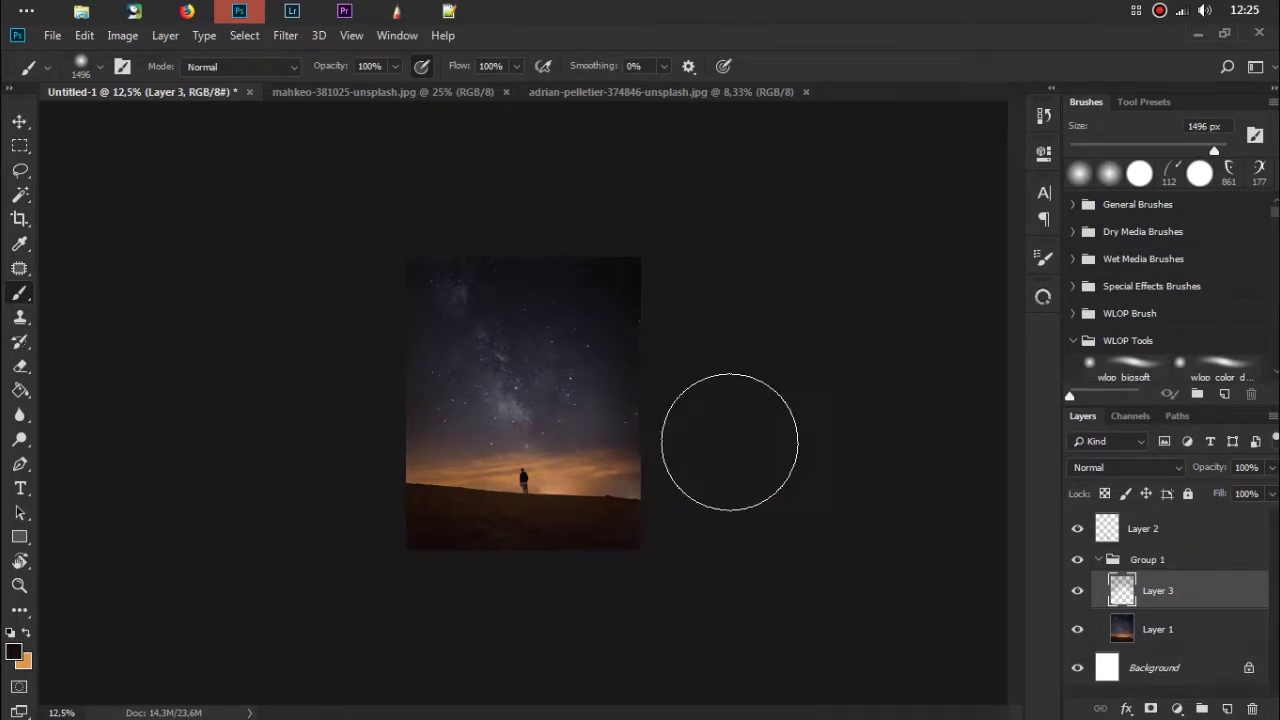
Step: Add Layer 4 clipped to Layer 2 and paint the figure orange with pressure-controlled opacity
left_click(1227, 709)
right_click(1190, 528)
left_click(1114, 366)
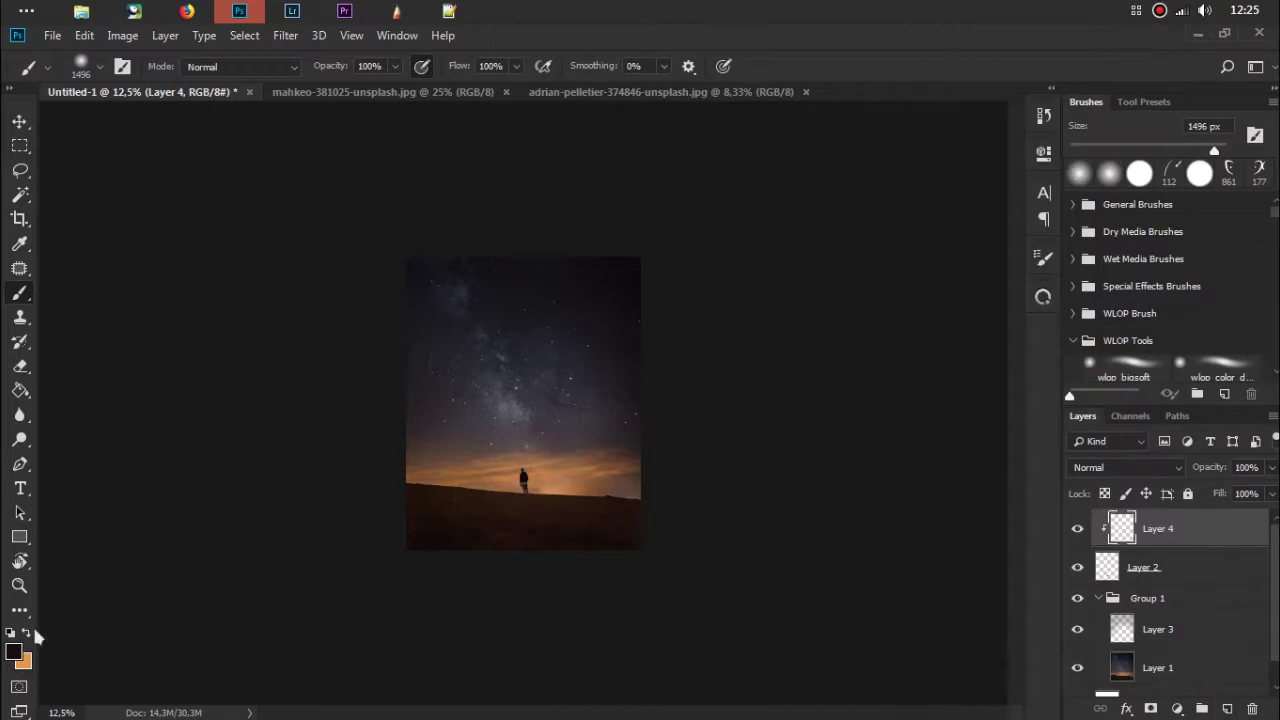
left_click(25, 634)
left_click_drag(520, 470, 508, 490)
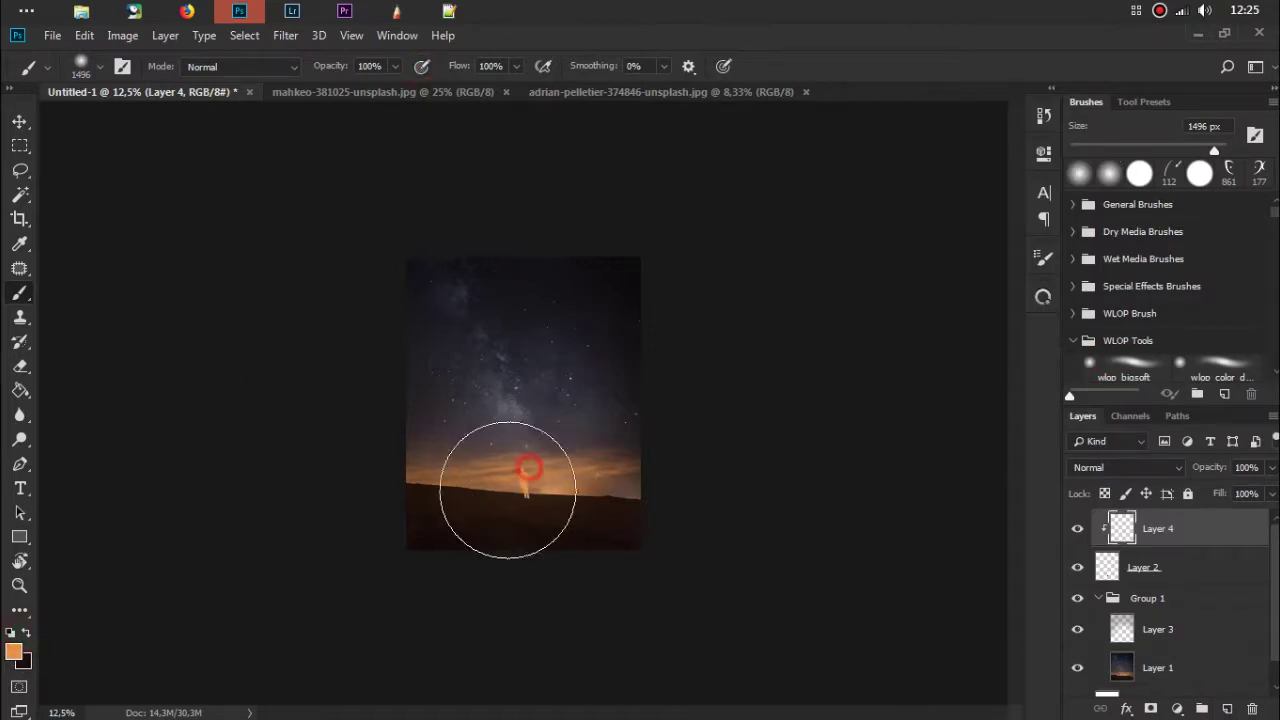
left_click(423, 68)
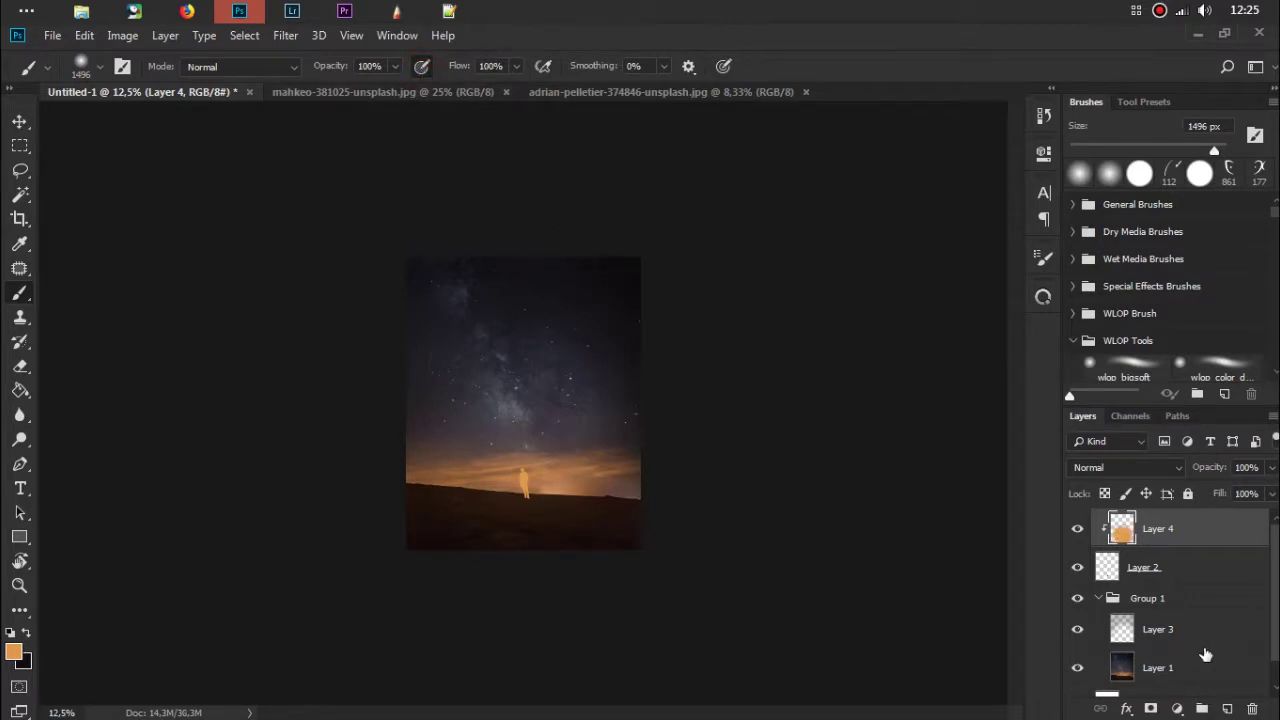
Step: Select Layer 3 and add a Channel Mixer adjustment layer
left_click(1200, 633)
left_click(1178, 709)
left_click(1171, 591)
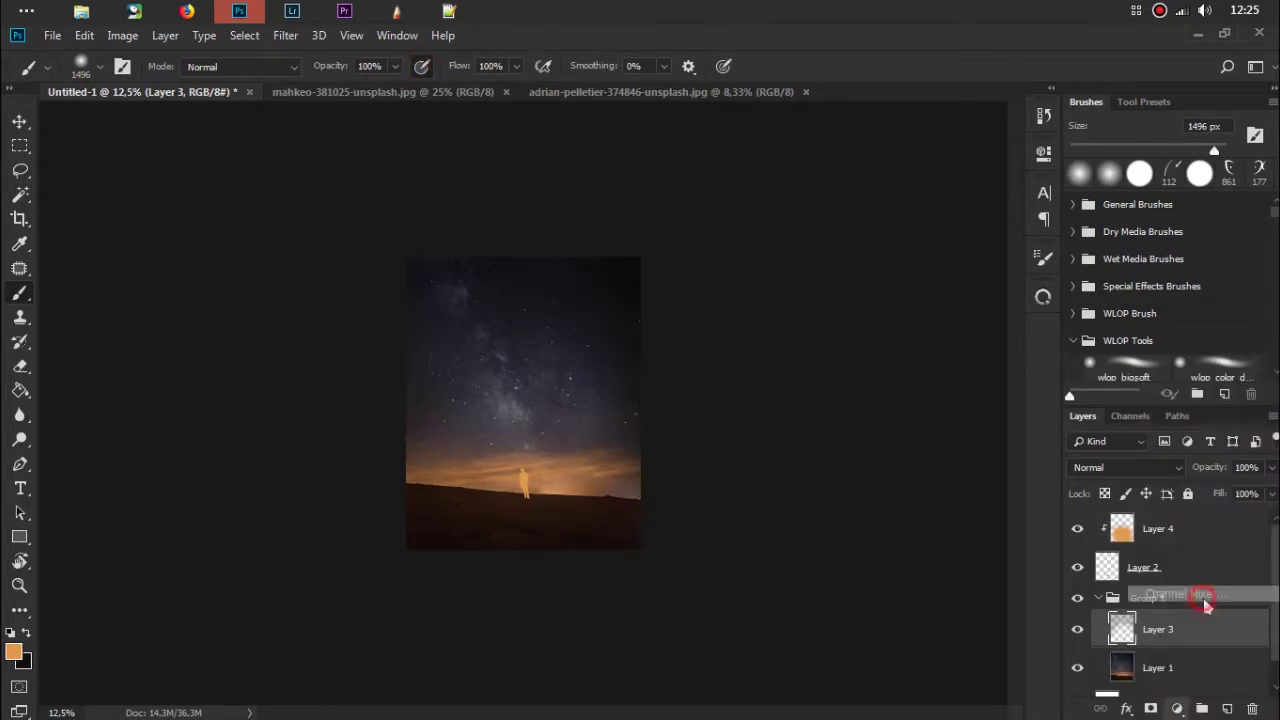
Step: Adjust the Blue and Green output channels' red and blue sliders in the Channel Mixer
left_click(920, 220)
left_click(928, 267)
left_click_drag(882, 290, 905, 292)
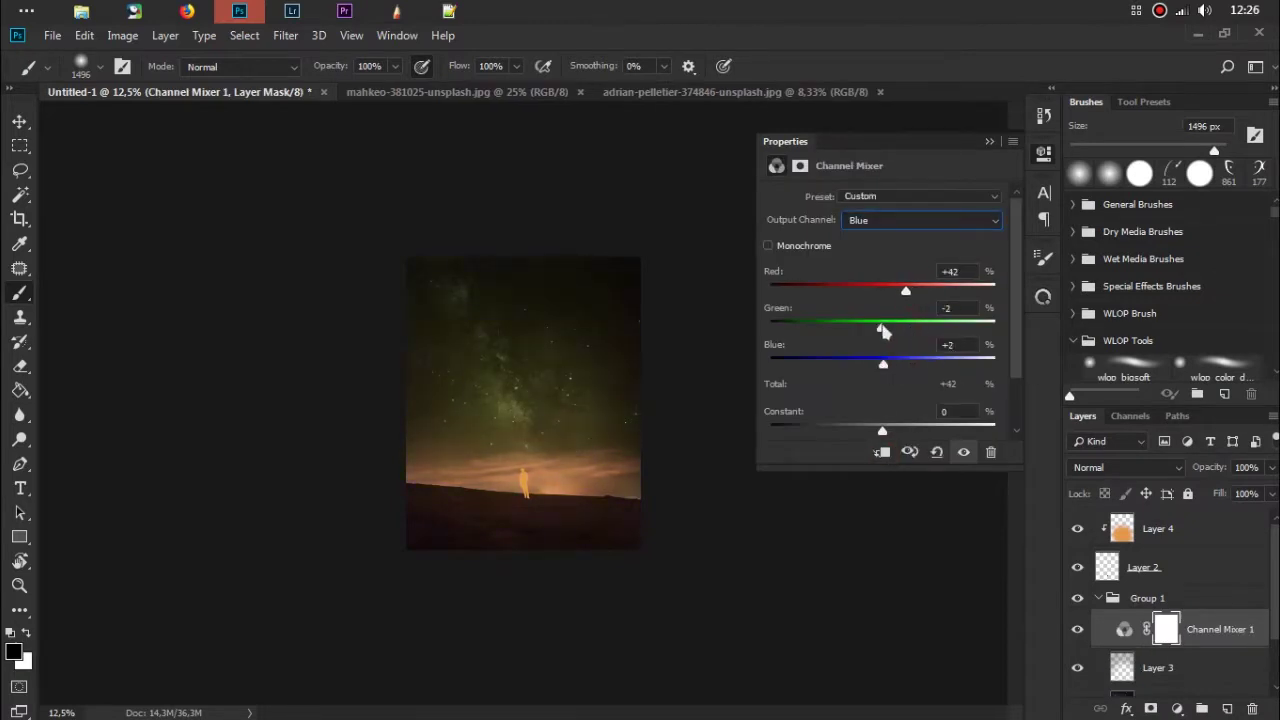
left_click(920, 220)
left_click(870, 251)
left_click_drag(894, 366, 881, 369)
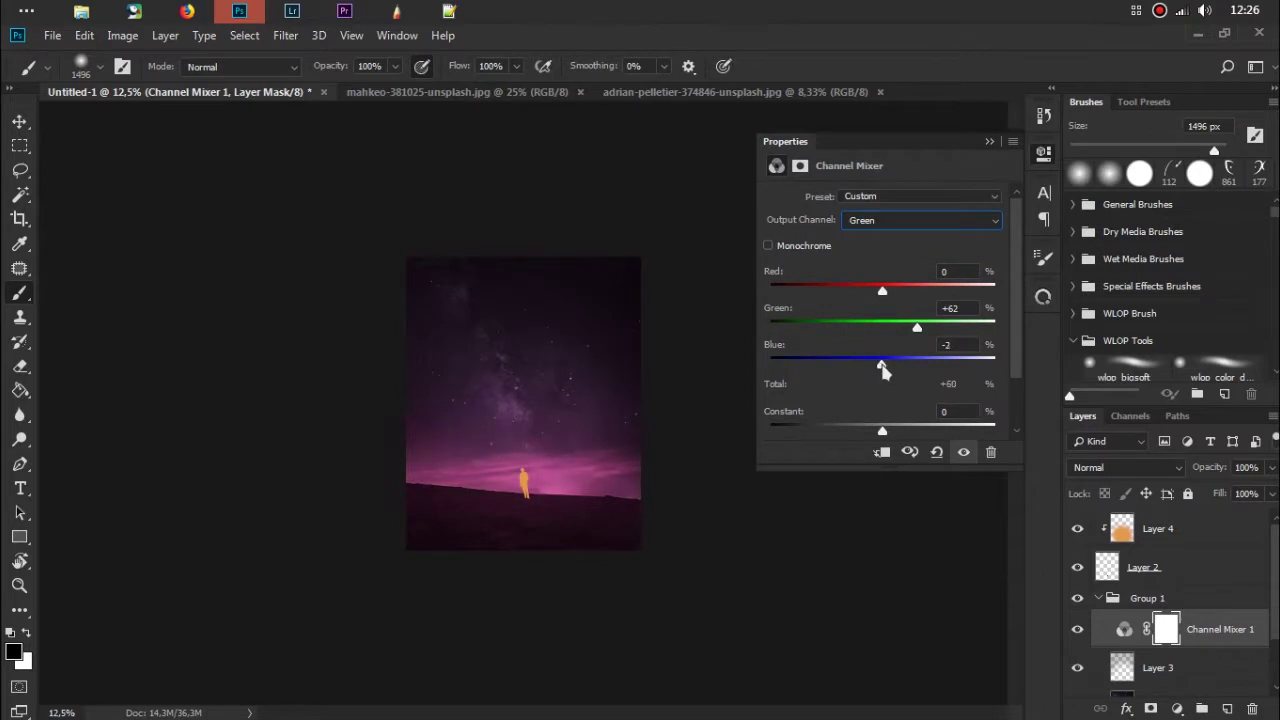
left_click_drag(886, 290, 901, 290)
left_click_drag(882, 364, 903, 363)
left_click(963, 218)
left_click(963, 220)
left_click(955, 247)
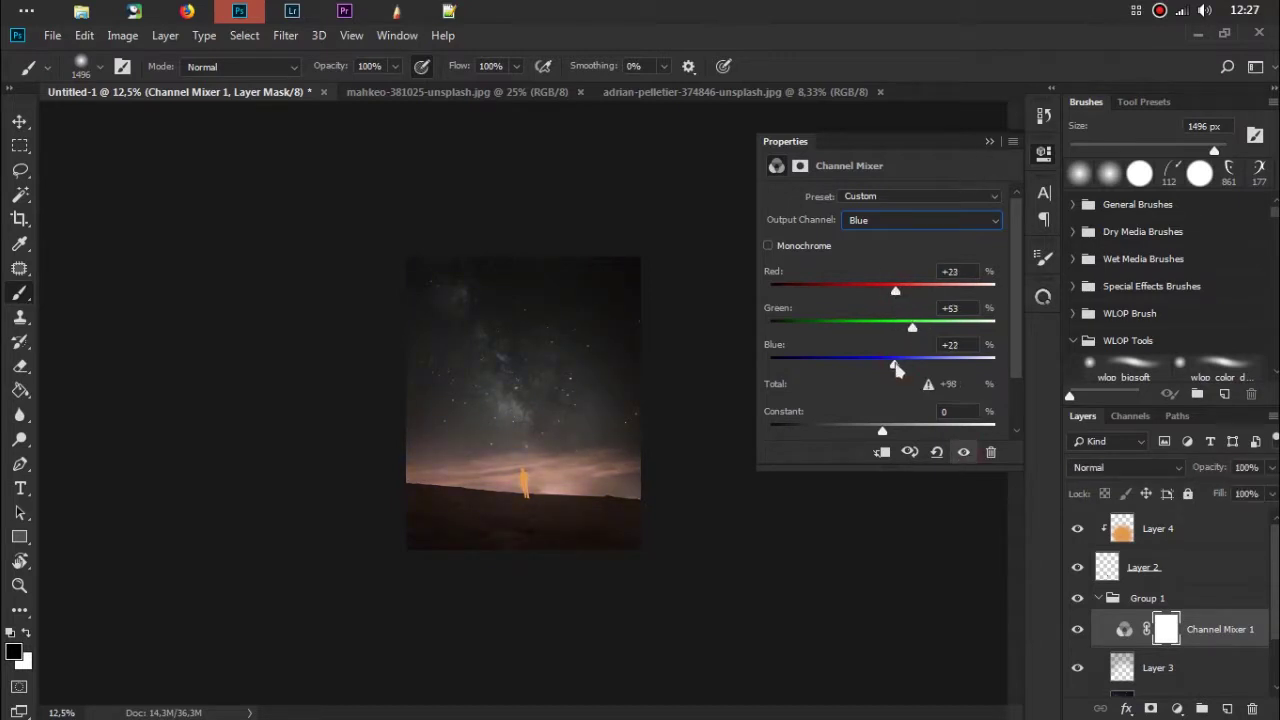
left_click(989, 144)
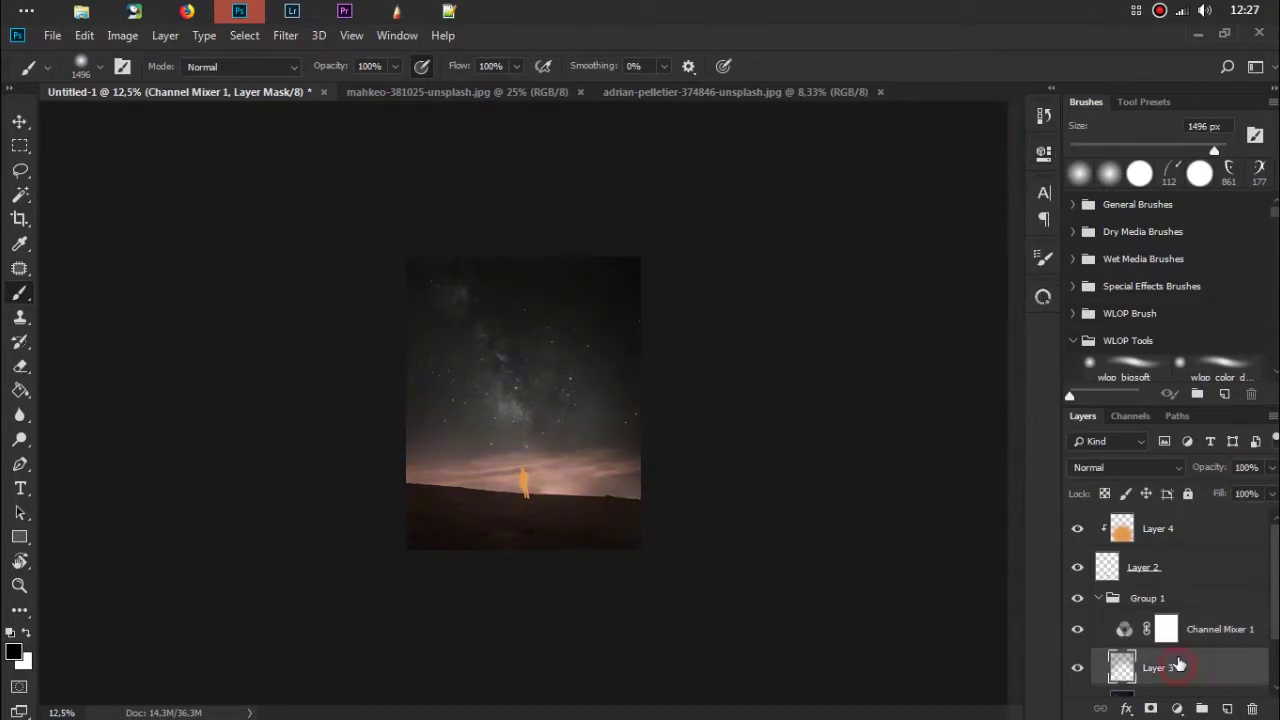
Step: Move Layer 3 above the Channel Mixer and try a black darkening stroke, then undo it
left_click_drag(1177, 666, 1178, 630)
key("x")
left_click_drag(415, 487, 445, 422)
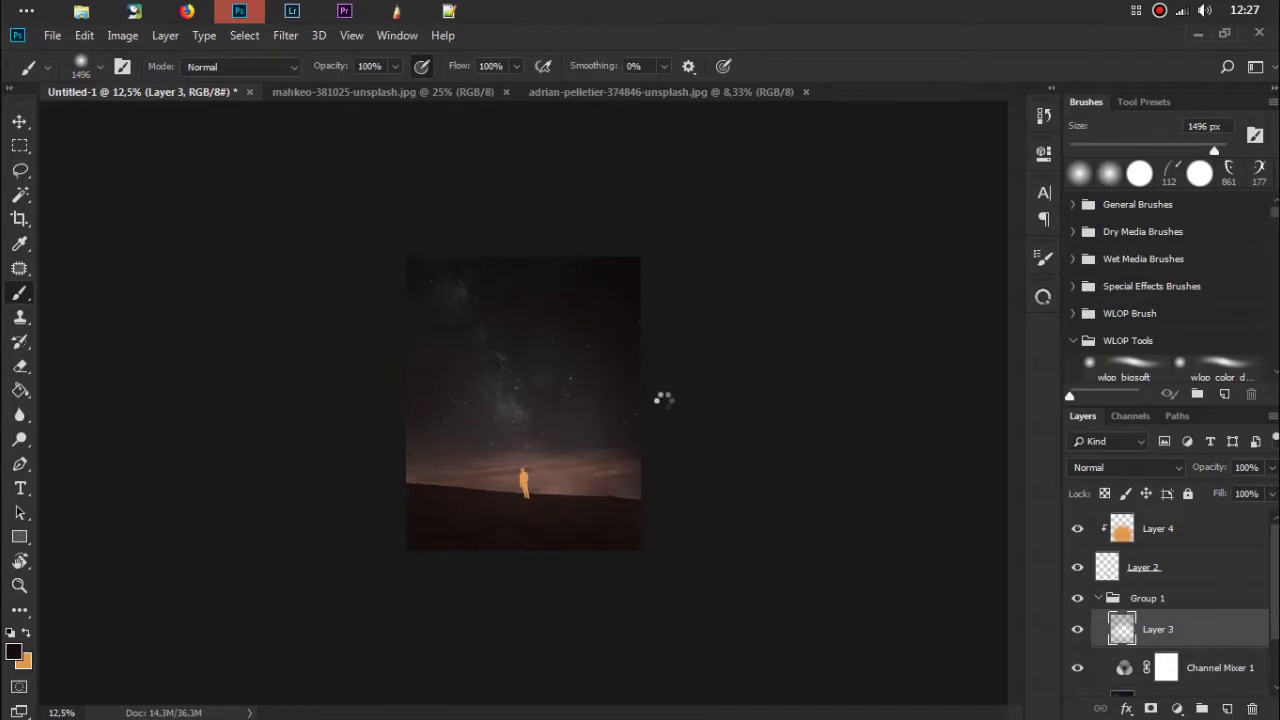
key("ctrl+z")
Step: Paint black over parts of the scene on a new Layer 5 with a larger brush
key("ctrl+shift+alt+n")
right_click(578, 380)
key("Return")
left_click_drag(639, 420, 480, 380)
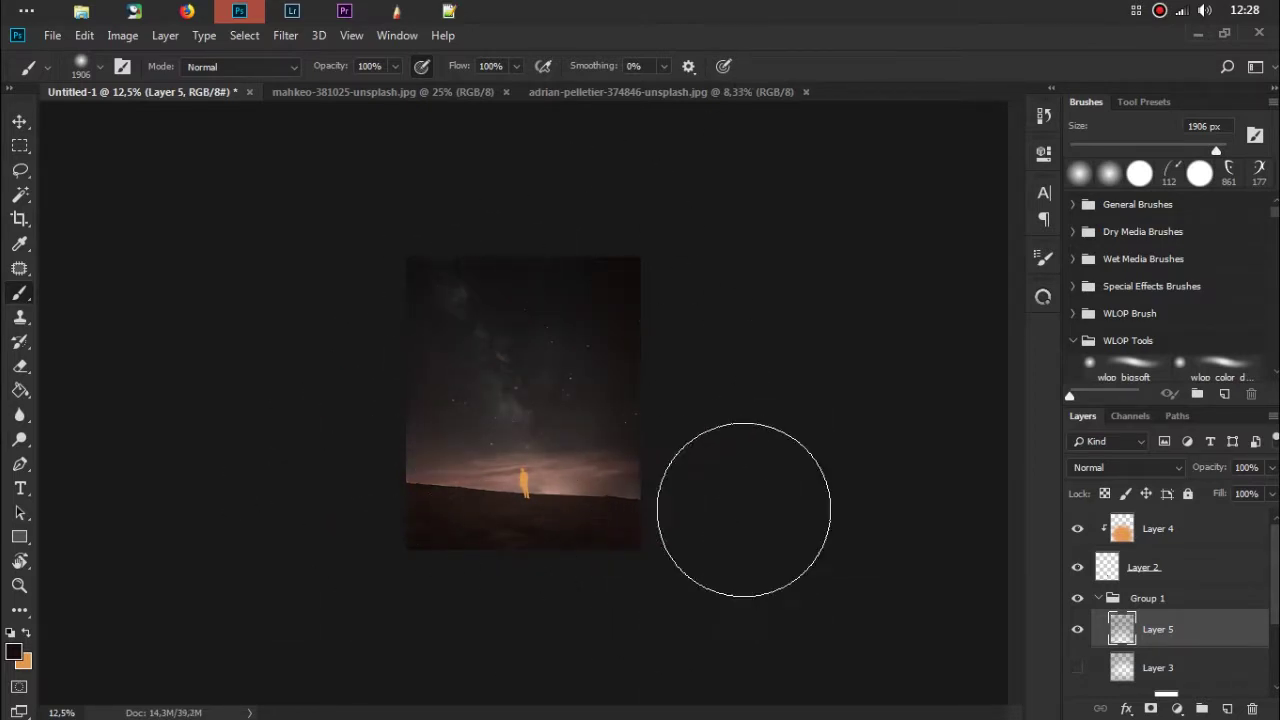
Step: Delete Layer 3, add Group 2 above Group 1, and drag in the Milky Way photo
left_click(1158, 667)
key("Delete")
left_click(1100, 599)
left_click(1210, 531)
left_click(1212, 598)
left_click(1201, 708)
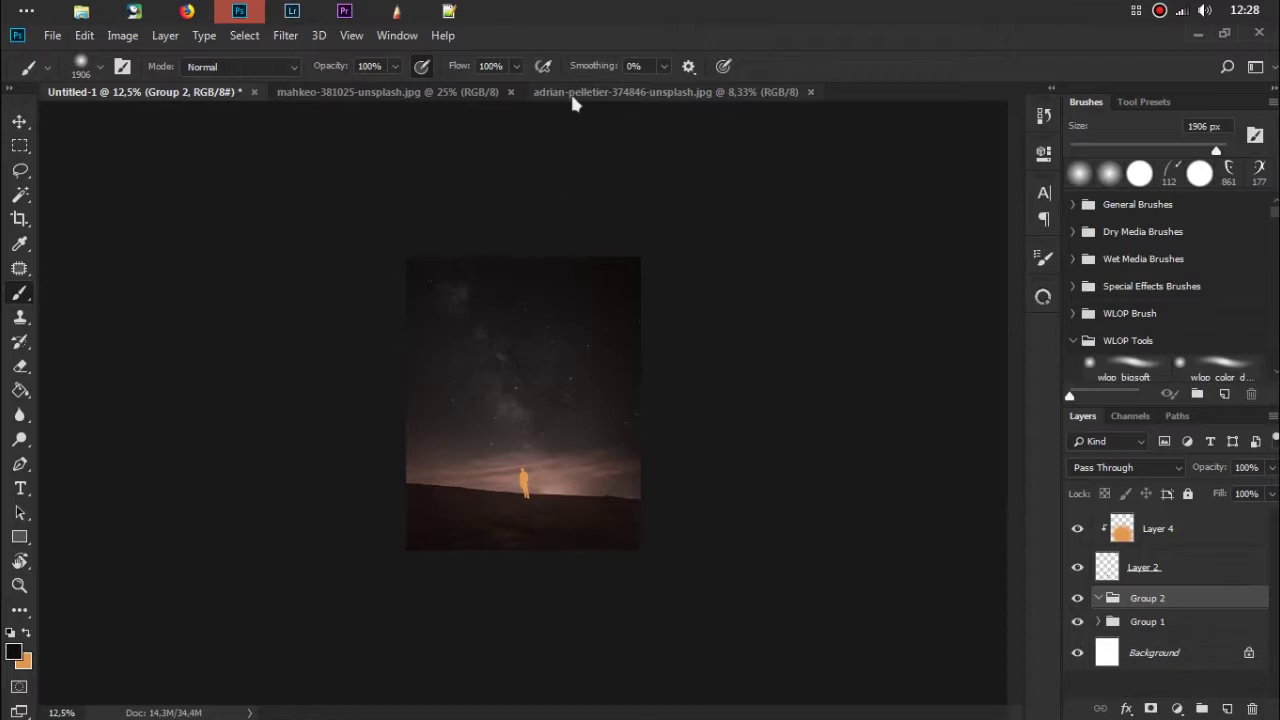
left_click(573, 91)
mouse_move(1140, 528)
left_mouse_down()
mouse_move(511, 416)
mouse_move(1165, 590)
left_mouse_up()
Step: Make Layer 6 a smart object, then scale, flip vertically and rotate it about 159 degrees
right_click(1181, 636)
left_click(1094, 266)
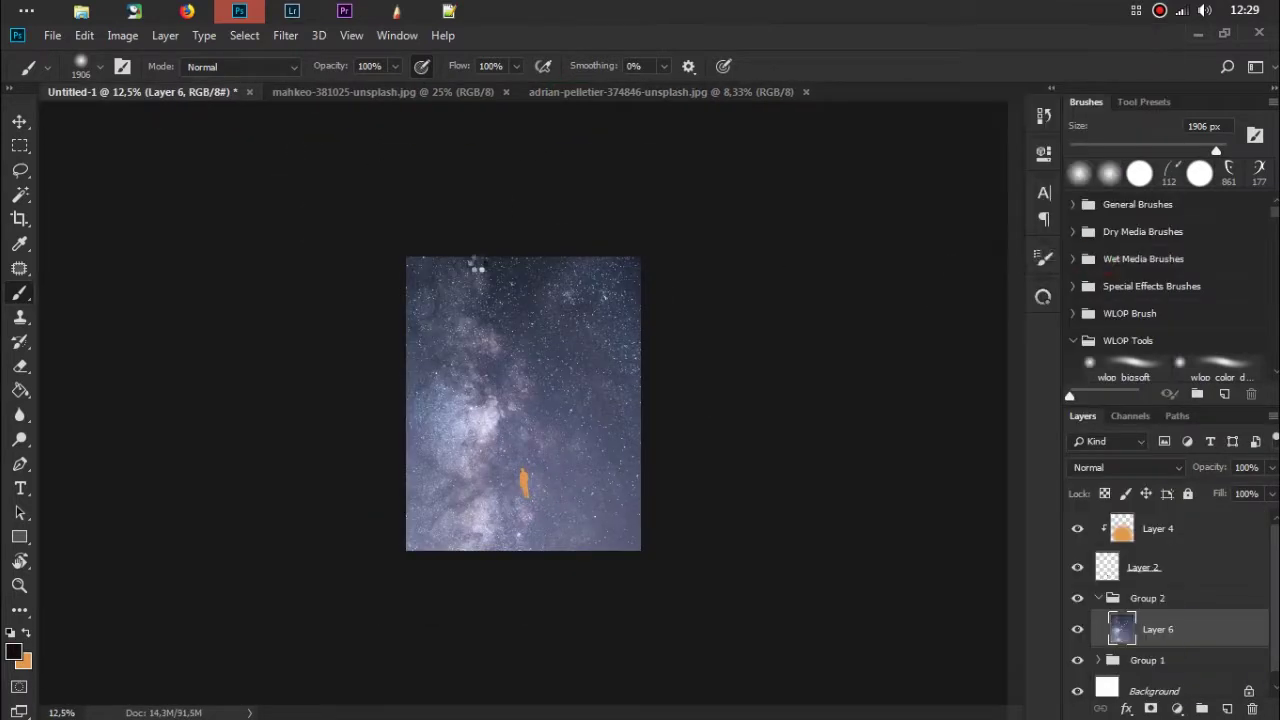
key("ctrl+t")
left_click_drag(301, 107, 505, 362)
left_click_drag(531, 430, 547, 372)
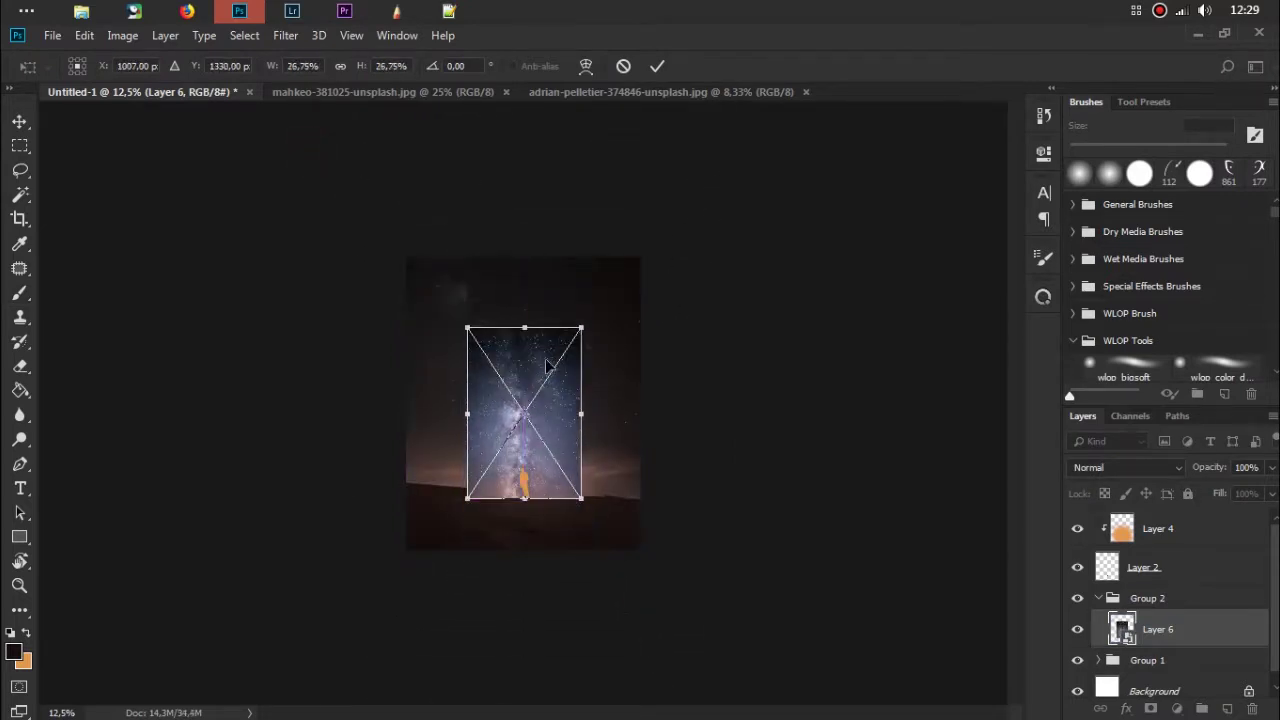
right_click(545, 352)
left_click(592, 584)
mouse_move(604, 357)
left_mouse_down()
mouse_move(570, 318)
mouse_move(578, 330)
left_mouse_up()
key("ctrl+plus")
key("ctrl+plus")
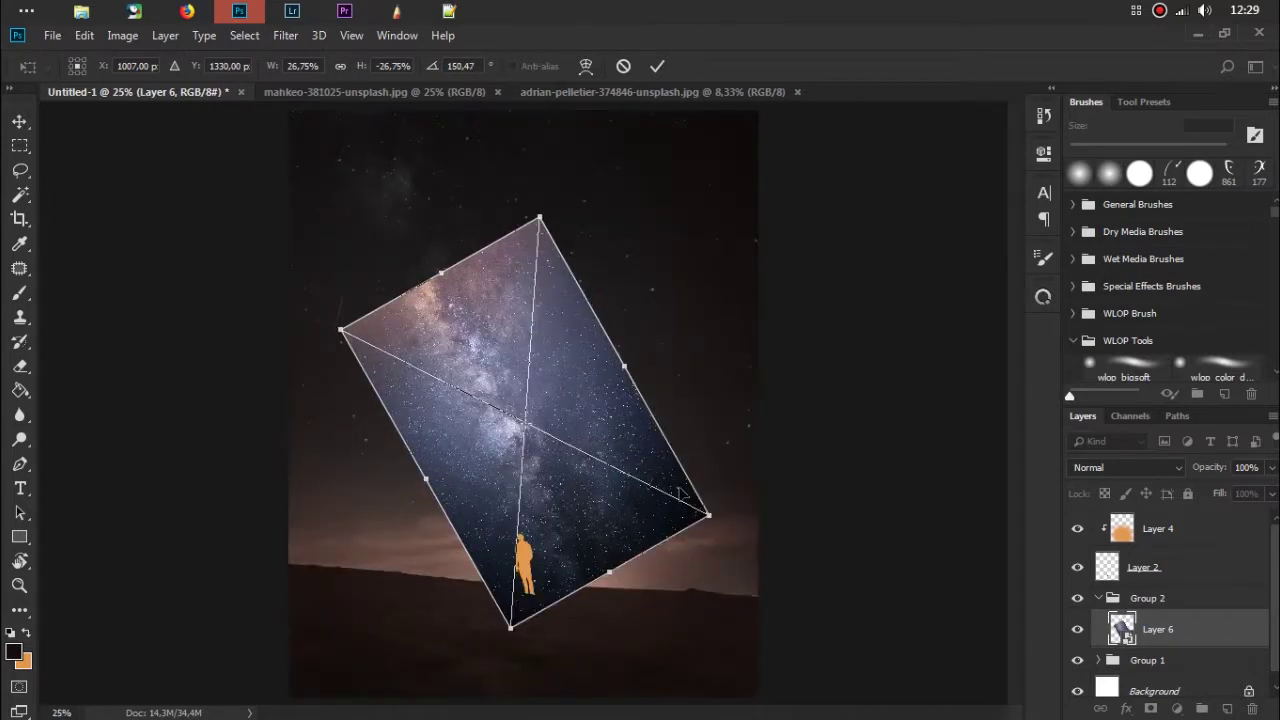
left_click_drag(688, 494, 667, 487)
mouse_move(381, 351)
left_mouse_down()
mouse_move(257, 252)
mouse_move(278, 238)
left_mouse_up()
Step: Warp the Milky Way into a funnel-shaped beam tapering down toward the figure
left_click(586, 66)
left_click_drag(468, 574, 500, 485)
left_click_drag(693, 447, 572, 505)
left_click_drag(278, 238, 202, 234)
mouse_move(430, 260)
left_mouse_down()
mouse_move(492, 321)
mouse_move(474, 341)
left_mouse_up()
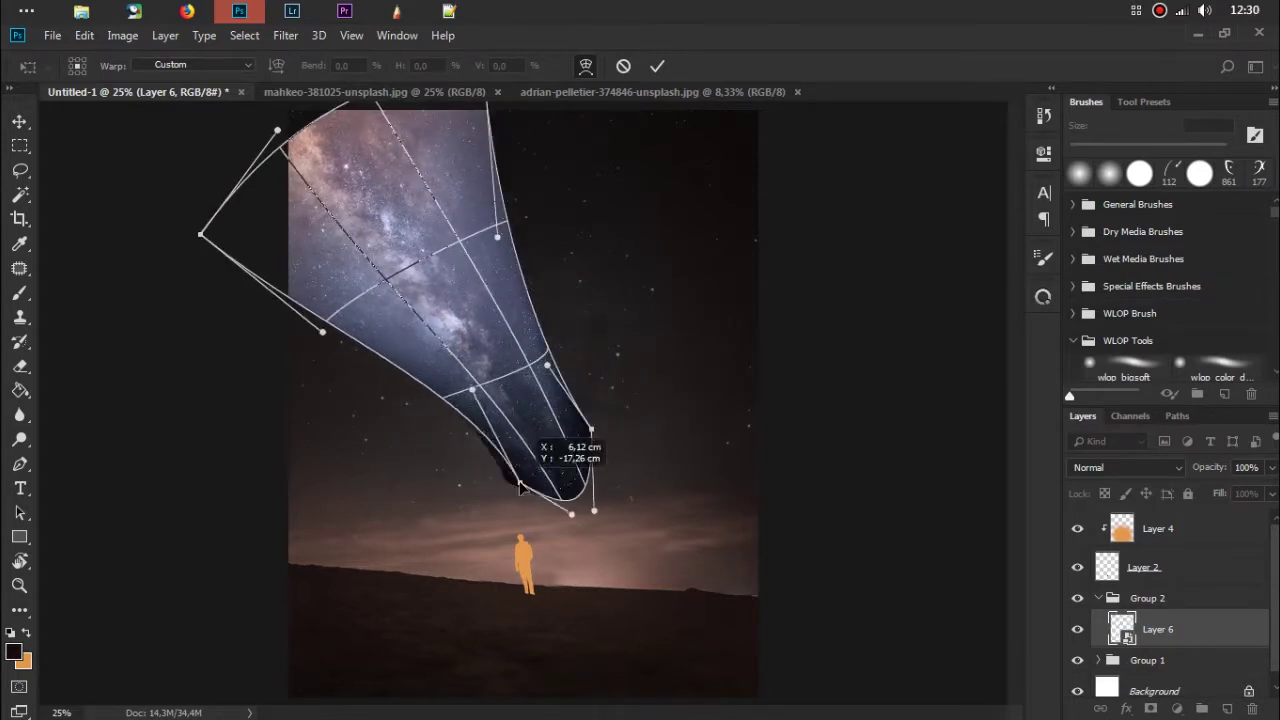
left_click_drag(313, 299, 290, 272)
key("ctrl+plus")
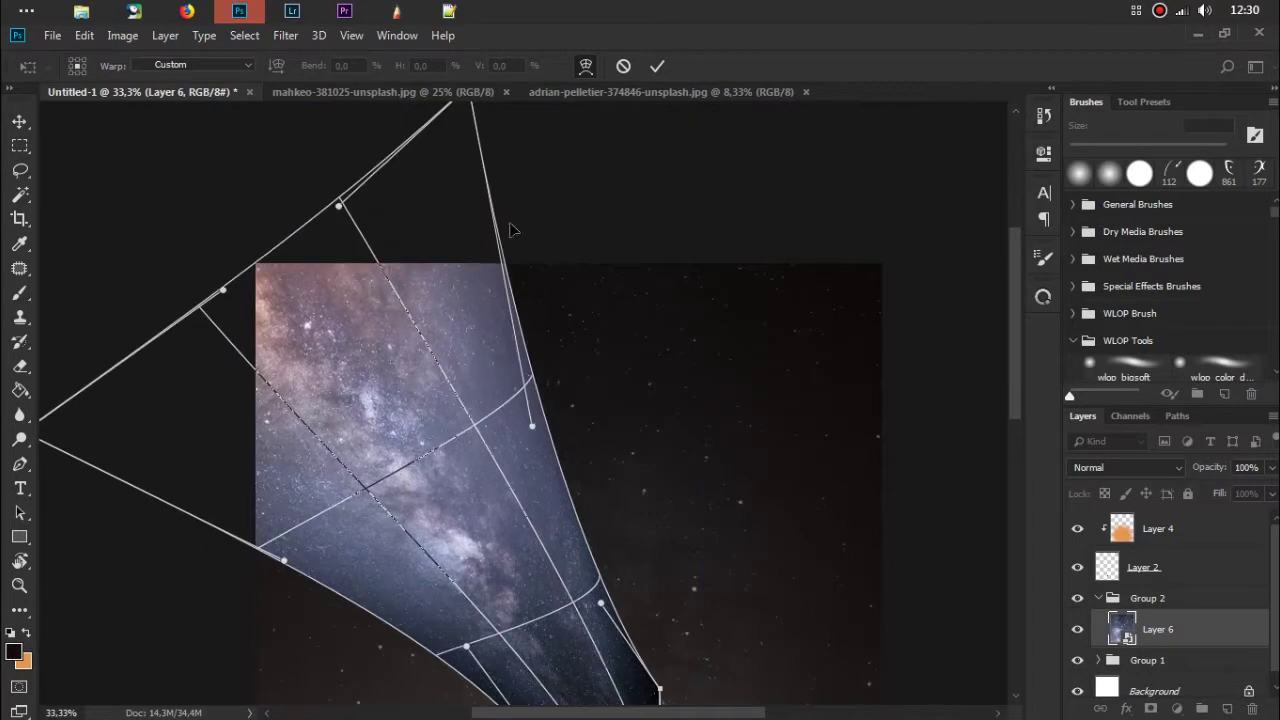
scroll(680, 456, "up", 3)
mouse_move(658, 519)
left_mouse_down()
mouse_move(586, 529)
mouse_move(640, 560)
left_mouse_up()
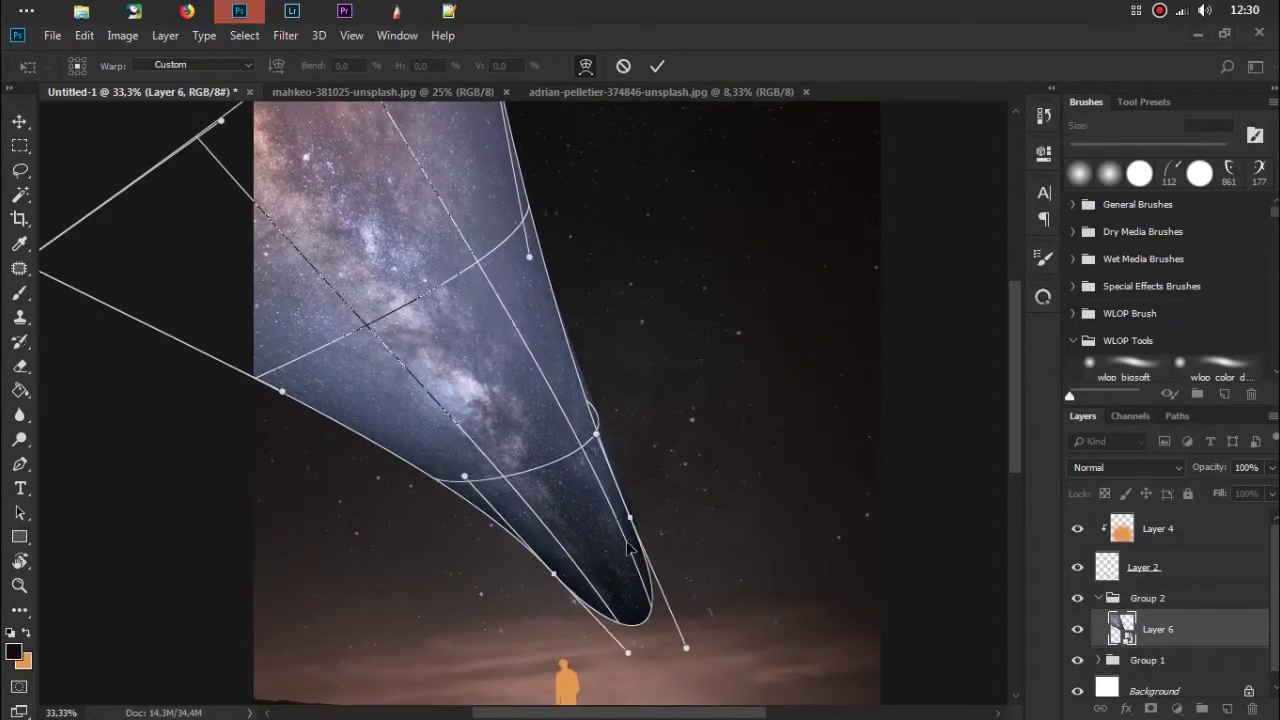
key("Return")
Step: Try Screen blend mode on the beam, revert to Normal, and shift it slightly right
key("b")
key("ctrl+0")
left_click(1125, 467)
left_click(1095, 163)
left_click(1113, 467)
left_click(1095, 22)
key("ctrl+t")
left_click_drag(529, 309, 615, 377)
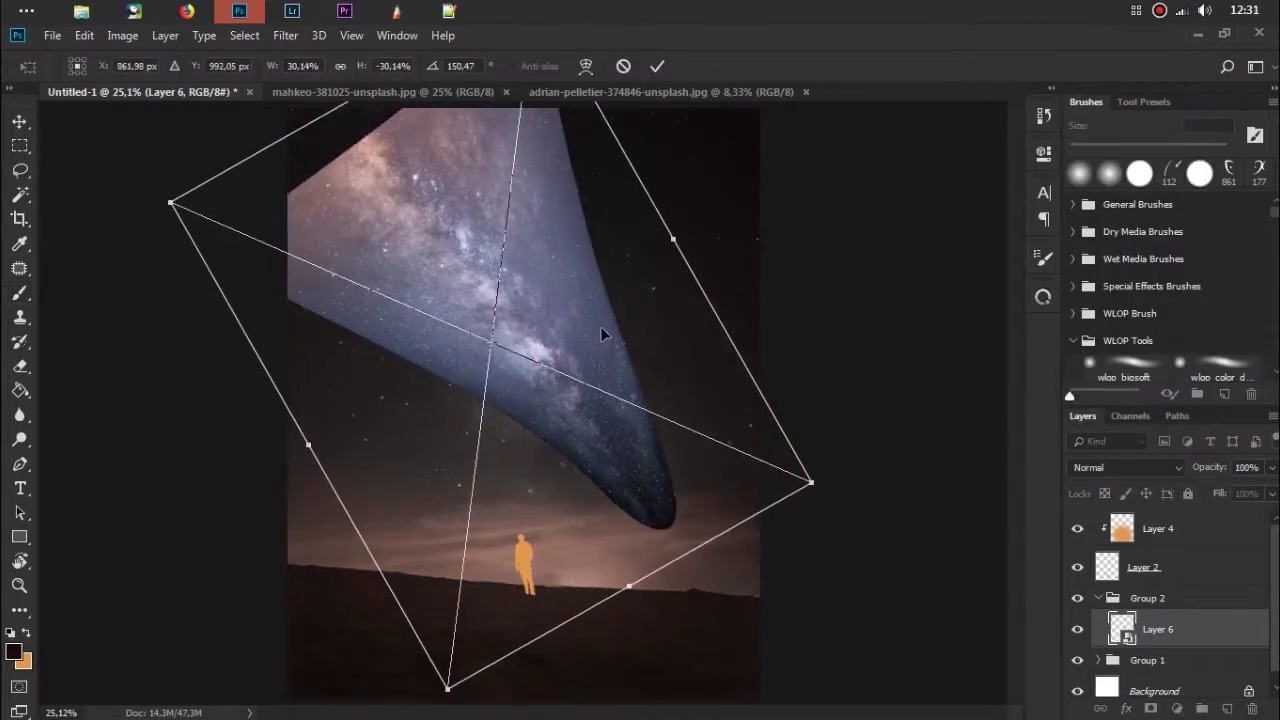
key("Return")
key("b")
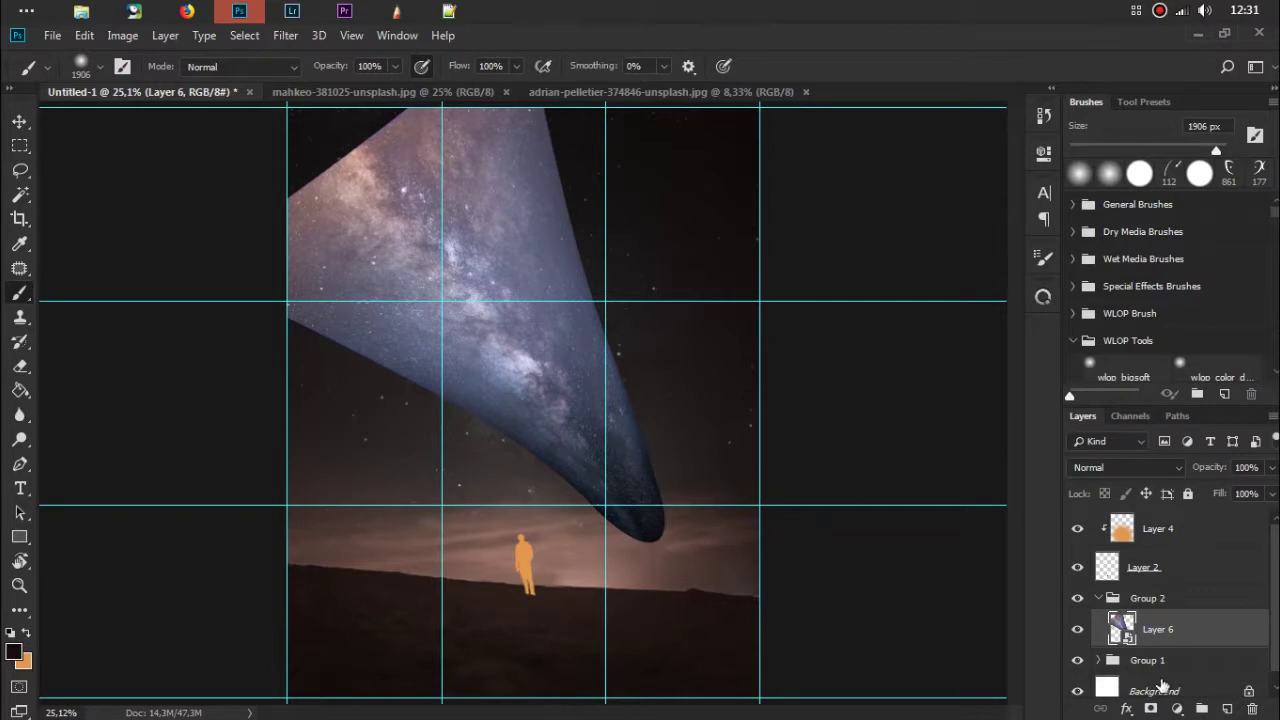
Step: Add a layer mask and a Channel Mixer adjustment, placing the Channel Mixer below Layer 5
left_click(1151, 710)
left_click(1098, 660)
scroll(1276, 597, "down", 1)
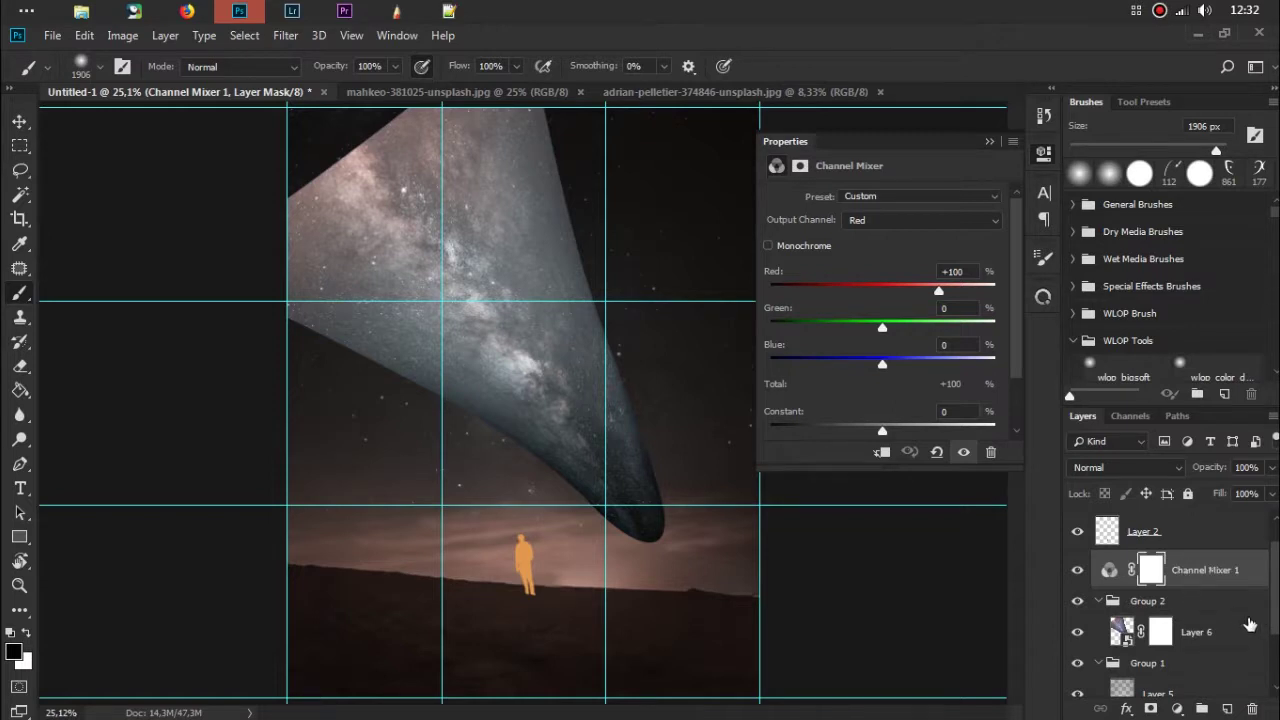
left_click_drag(1249, 624, 1215, 607)
left_click(989, 143)
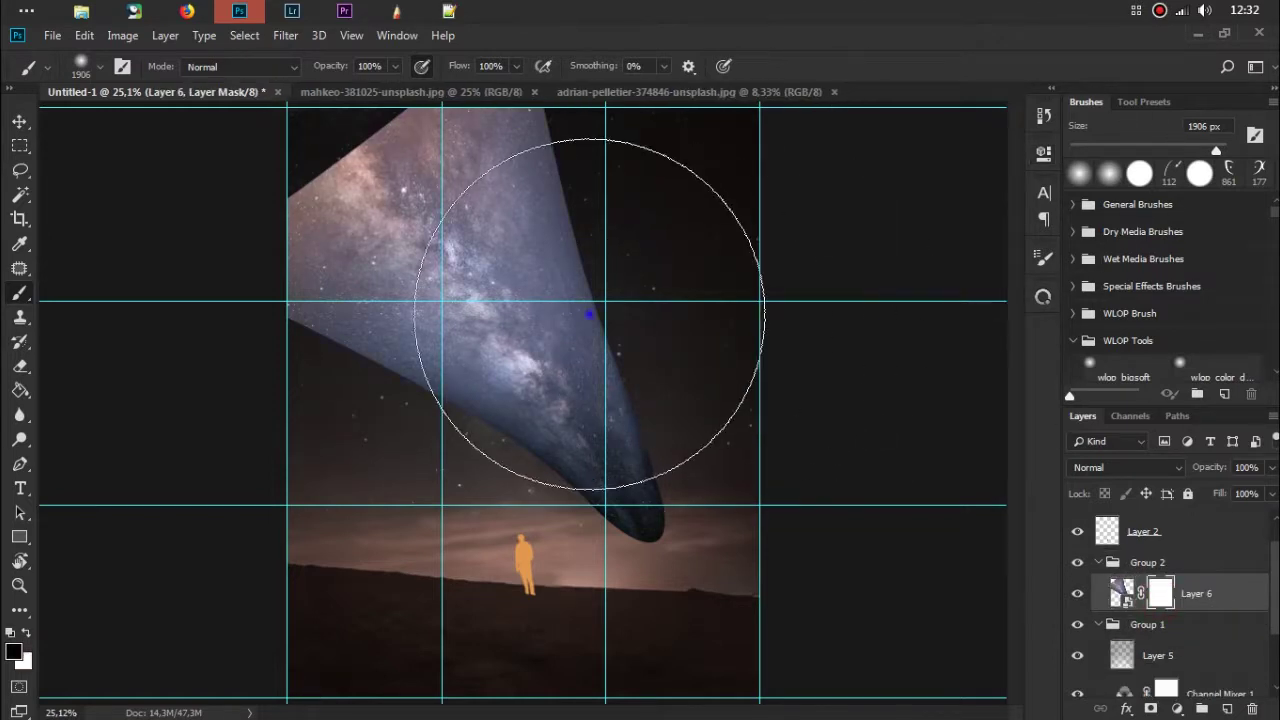
Step: Paint away the beam's hard edges on its mask with a larger soft brush, guides hidden
right_click(787, 363)
key("Return")
left_click_drag(709, 509, 674, 474)
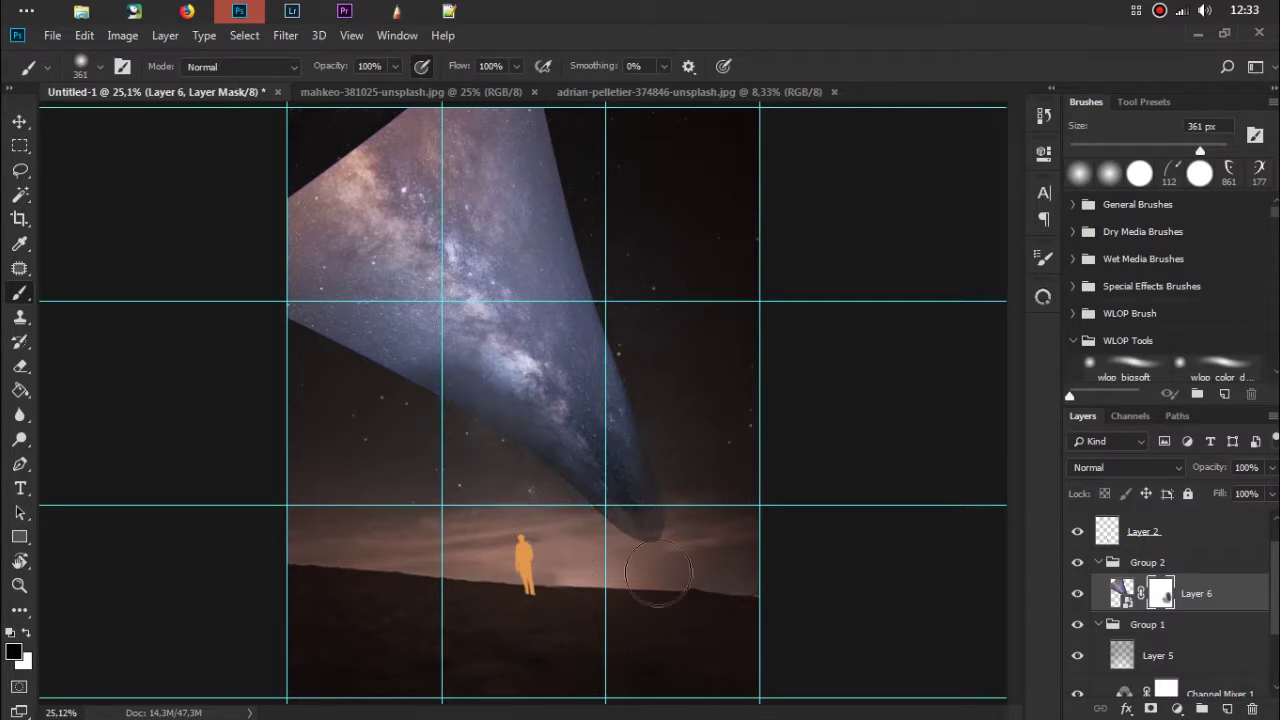
key("ctrl+semicolon")
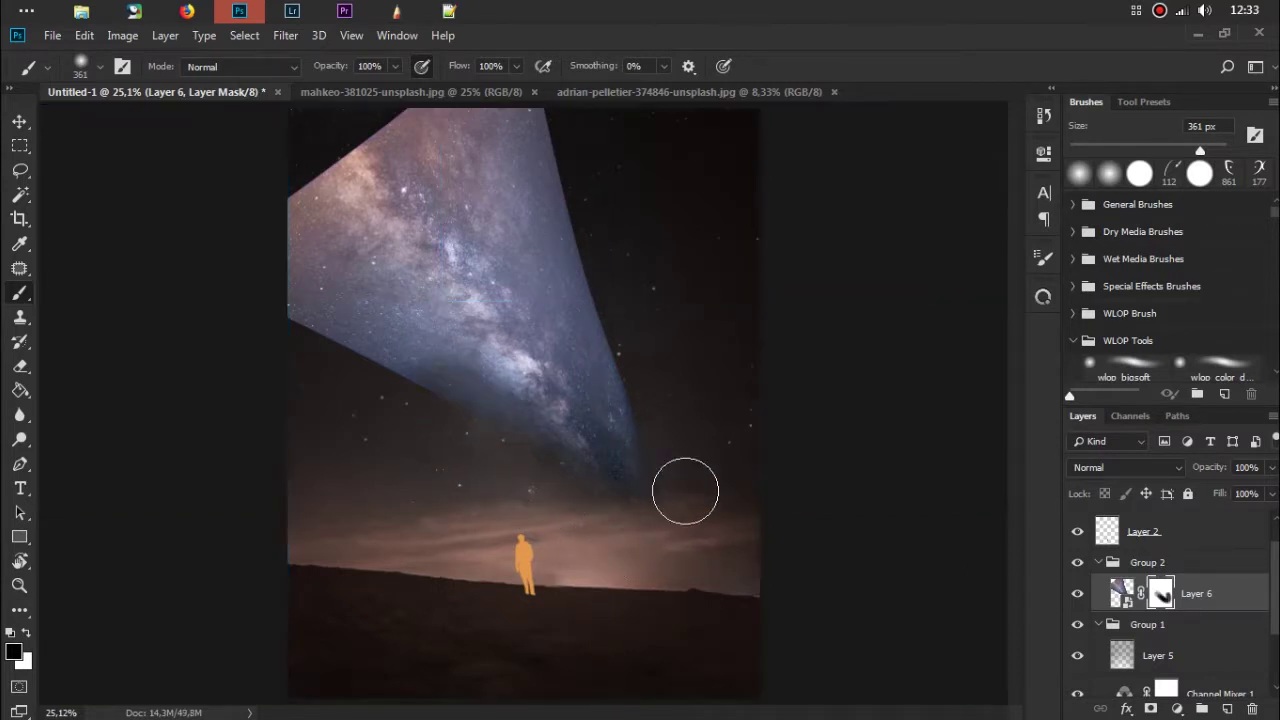
left_click_drag(686, 491, 545, 130)
key("bracketright")
key("bracketright")
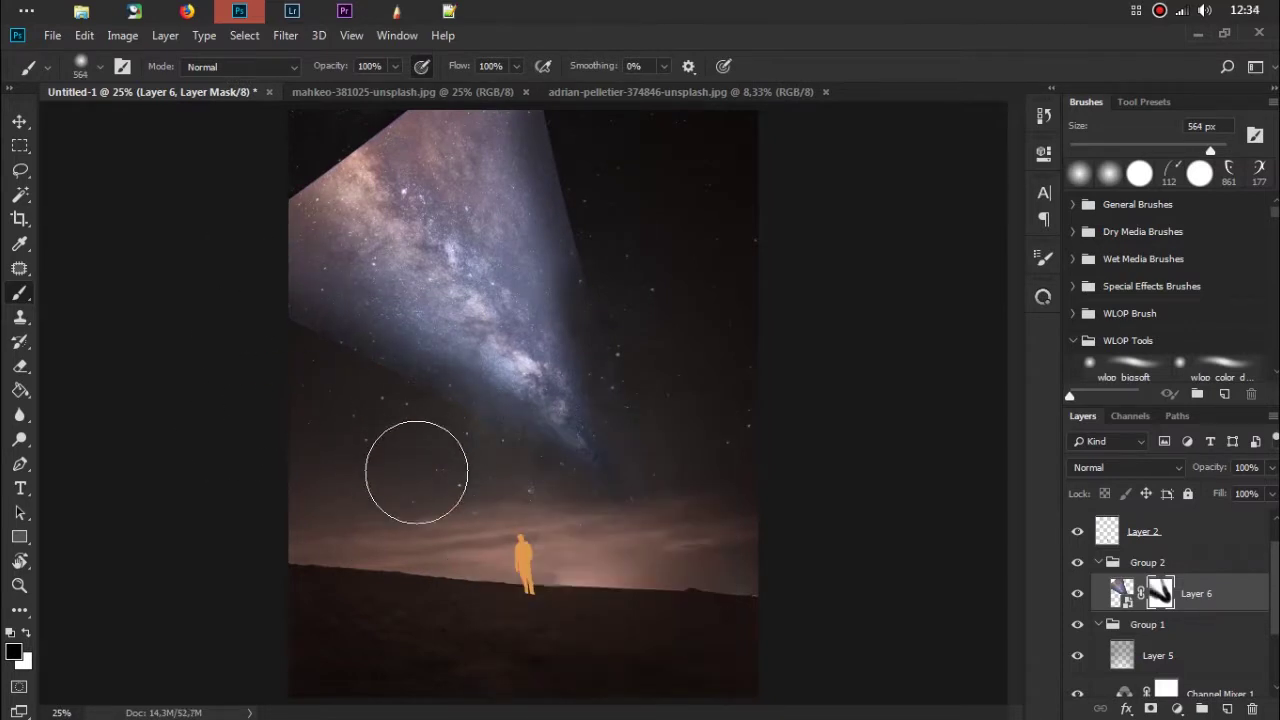
left_click_drag(414, 451, 289, 363)
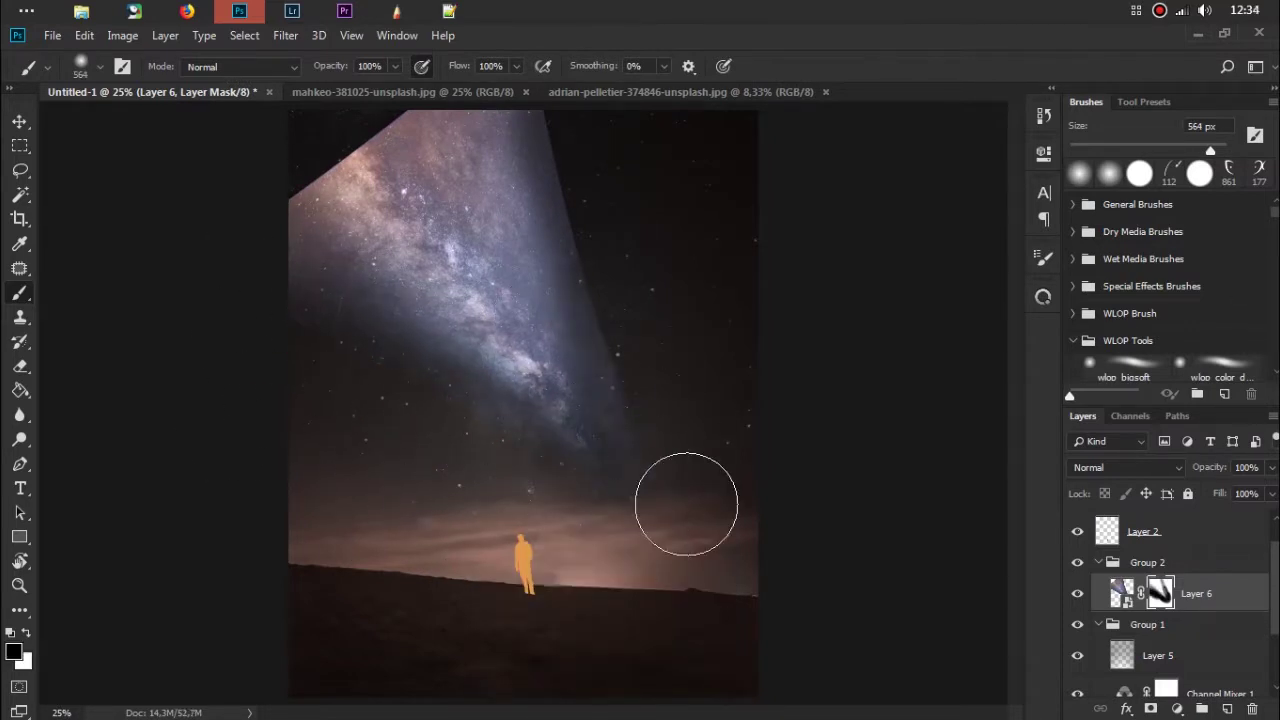
mouse_move(634, 466)
left_mouse_down()
mouse_move(602, 181)
mouse_move(457, 43)
left_mouse_up()
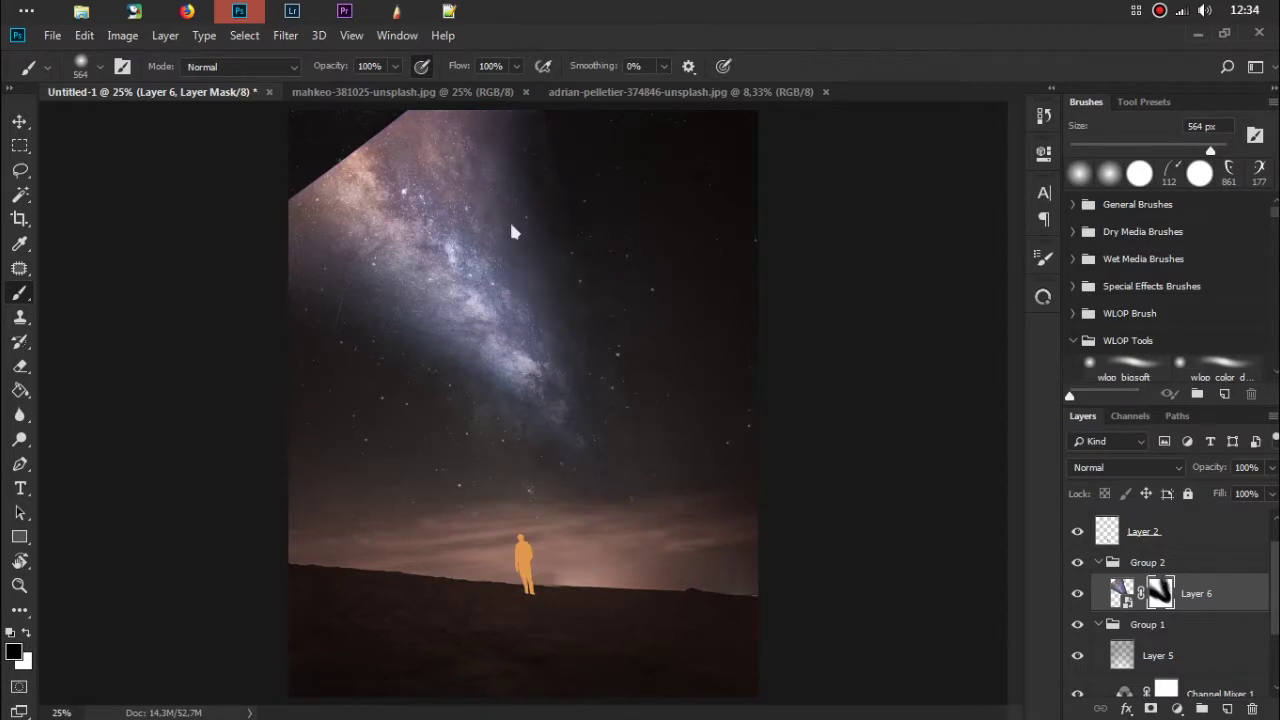
left_click_drag(320, 140, 400, 114)
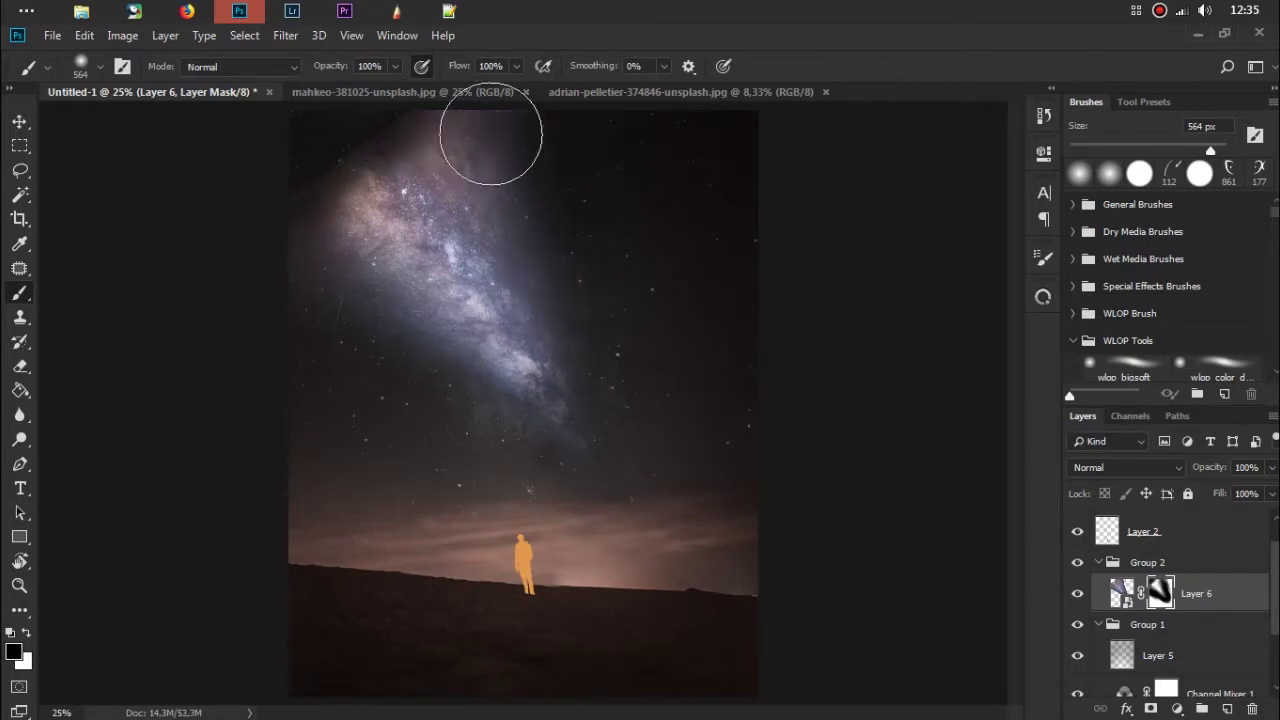
Step: Dismiss the warp warning and nudge the Milky Way layer slightly right with the Move tool
left_click(657, 323)
left_click(1122, 593)
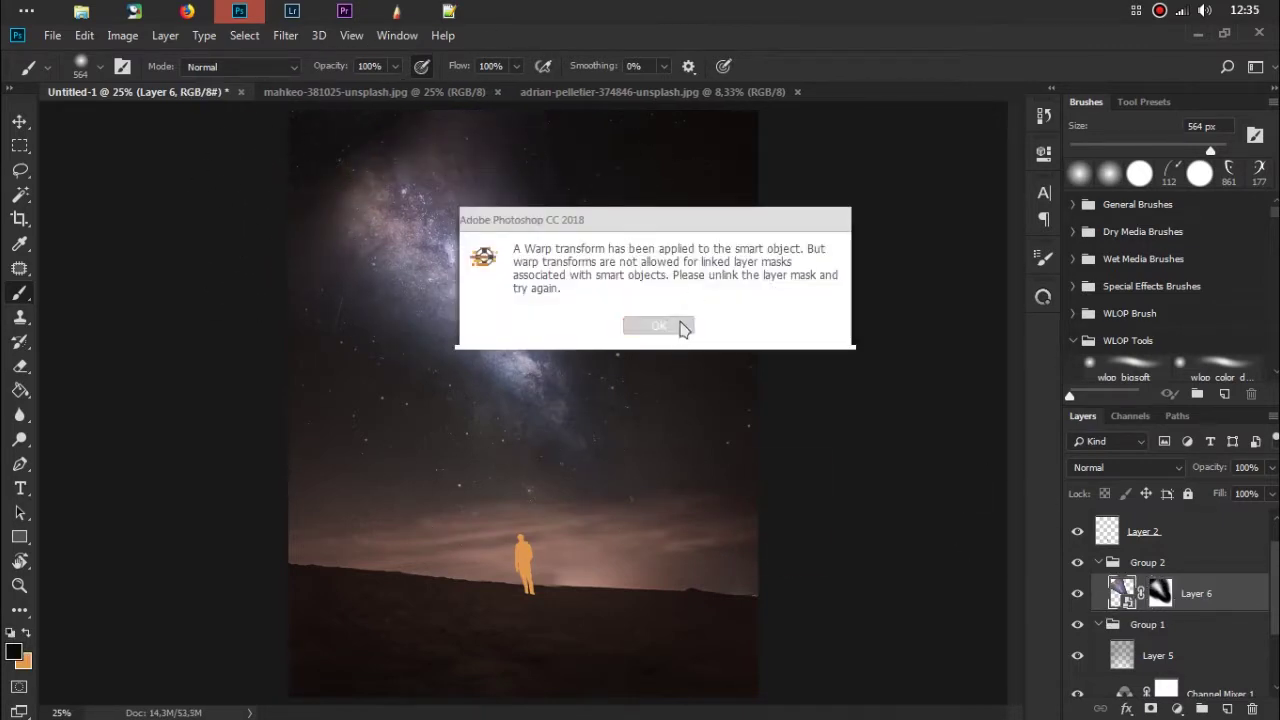
left_click(684, 330)
left_click(671, 329)
key("v")
left_click_drag(475, 291, 526, 314)
key("b")
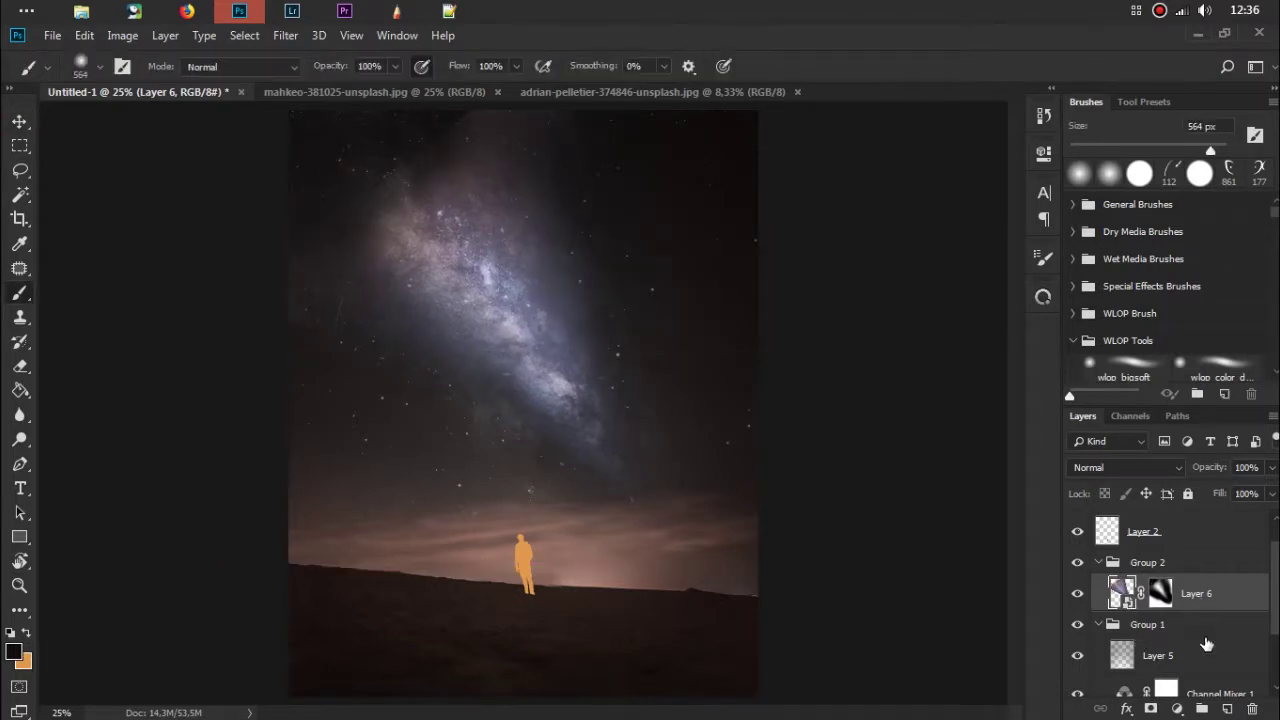
Step: Group Layer 4 and Layer 2 into Group 3 and add a Channel Mixer adjustment
left_click(1100, 564)
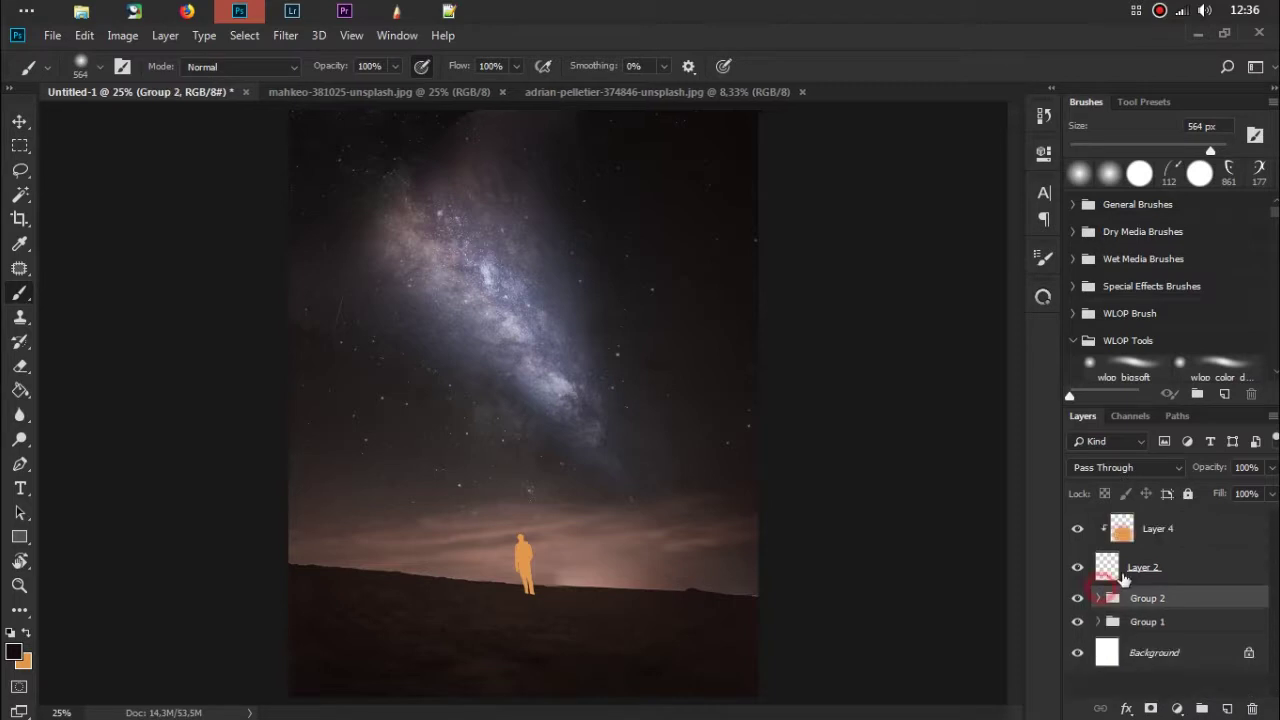
mouse_move(1200, 537)
left_mouse_down()
mouse_move(1180, 680)
mouse_move(1201, 708)
left_mouse_up()
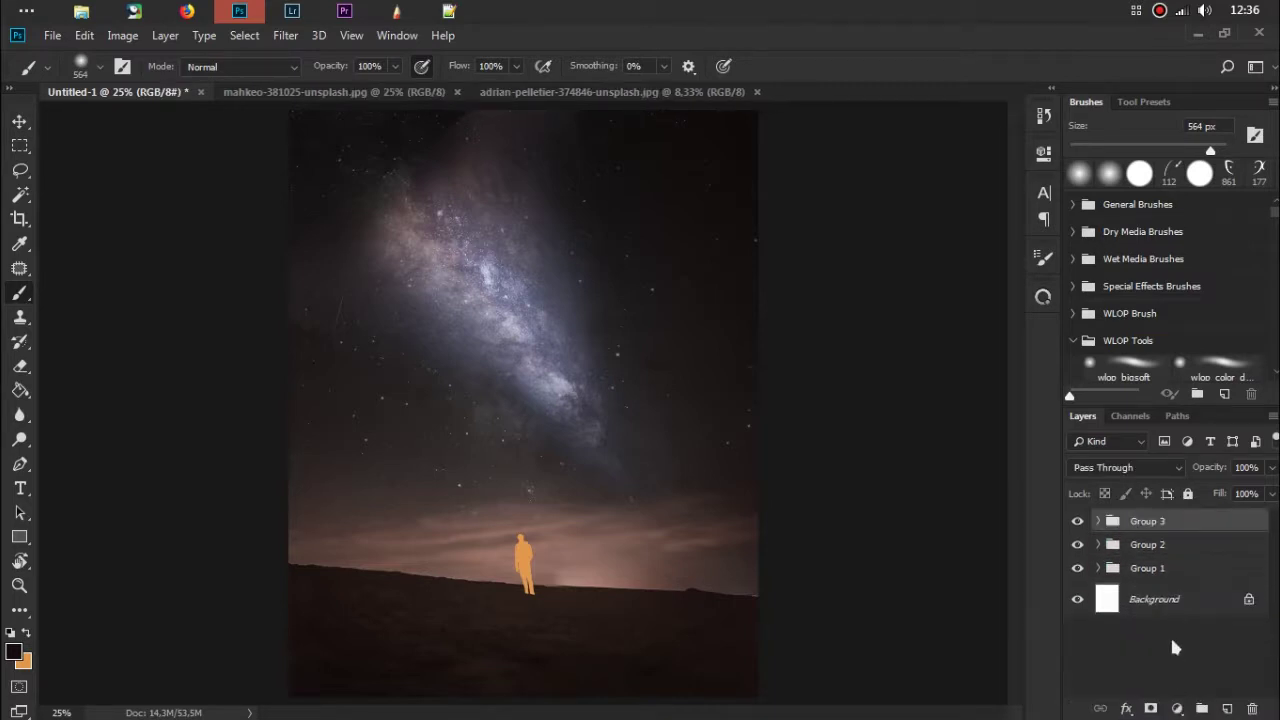
left_click(1176, 708)
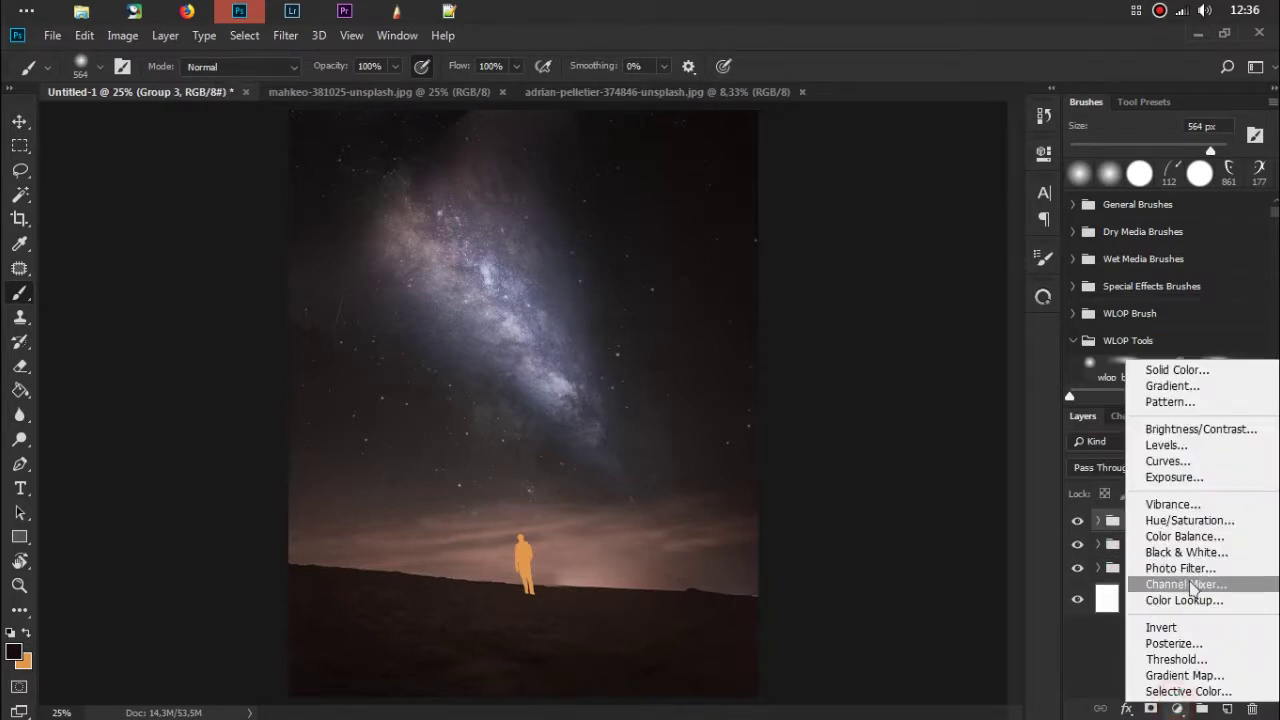
left_click(1180, 497)
Step: Raise the Red output to +92 and boost the Blue output for a purple-pink tint
left_click_drag(914, 299, 936, 296)
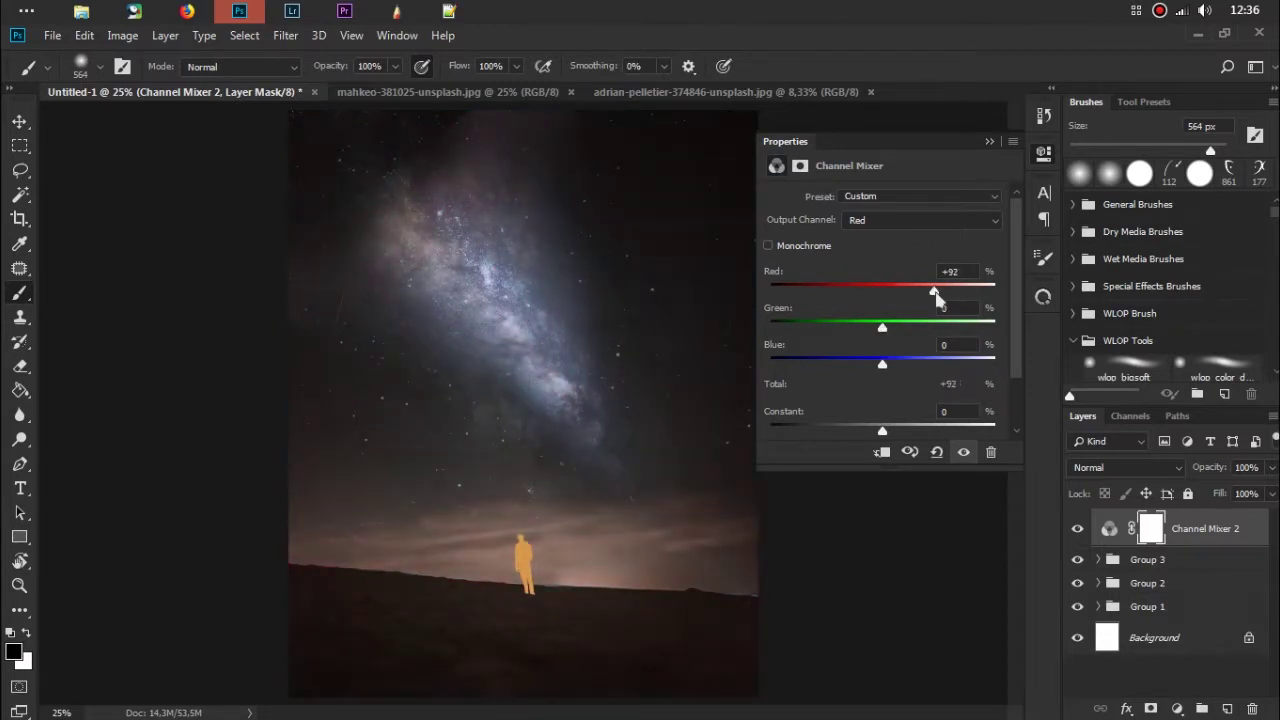
left_click(920, 220)
left_click(870, 270)
left_click_drag(938, 358, 948, 365)
left_click_drag(884, 293, 895, 291)
left_click_drag(917, 363, 941, 365)
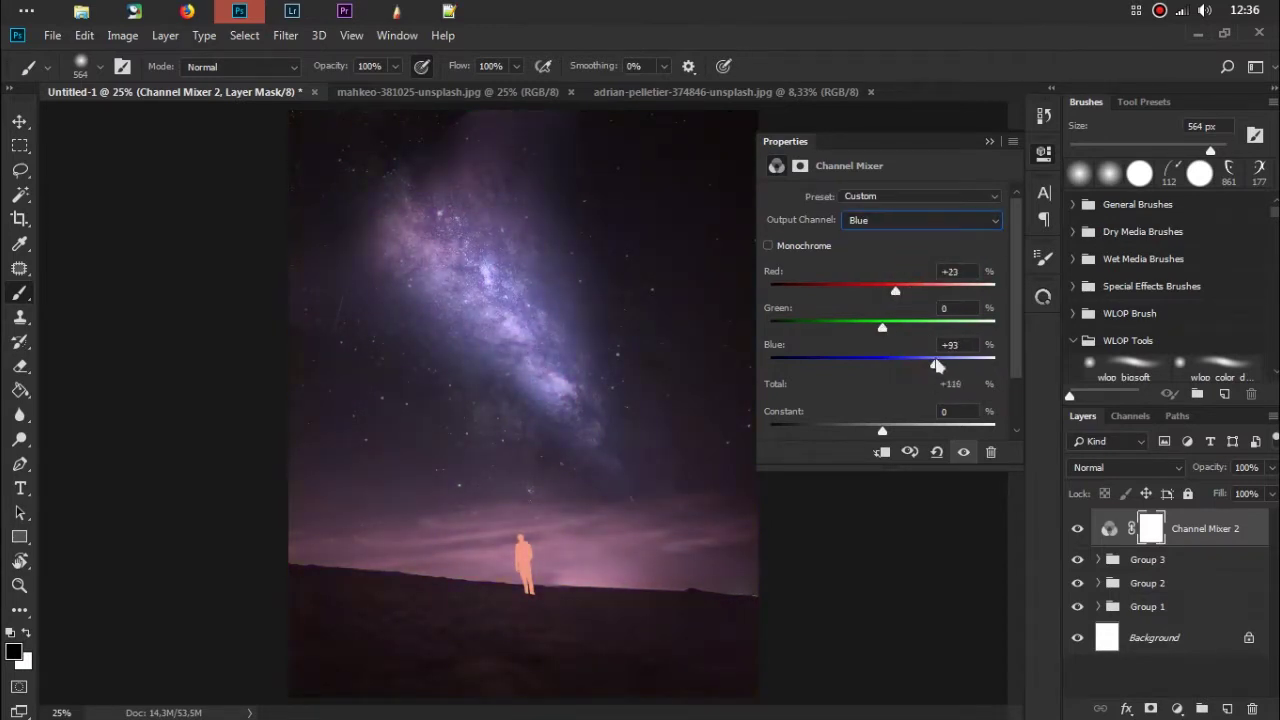
left_click(989, 141)
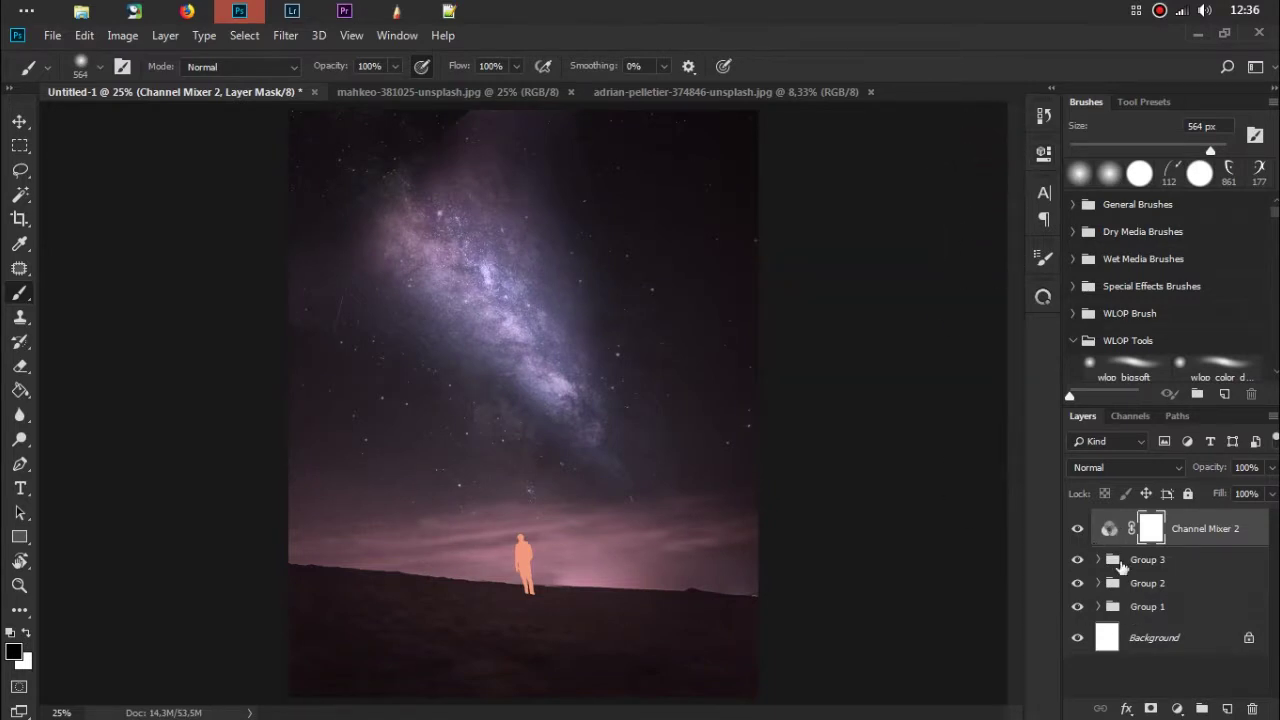
Step: Expand Group 3 and select Layer 4 inside it
left_click(1098, 559)
left_click(1078, 530)
left_click(1193, 600)
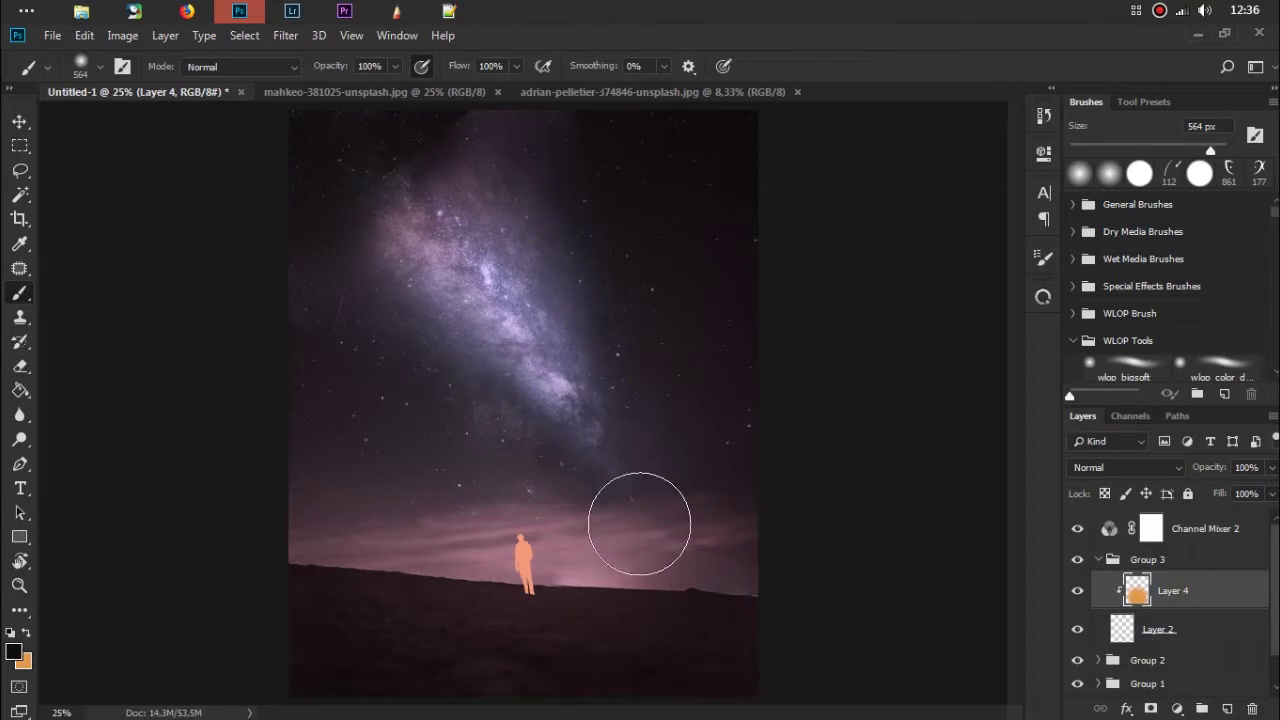
Step: Zoom to 100% on the figure and add a new Group 4 holding an empty Layer 7
key("ctrl+plus")
left_click_drag(640, 514, 687, 380)
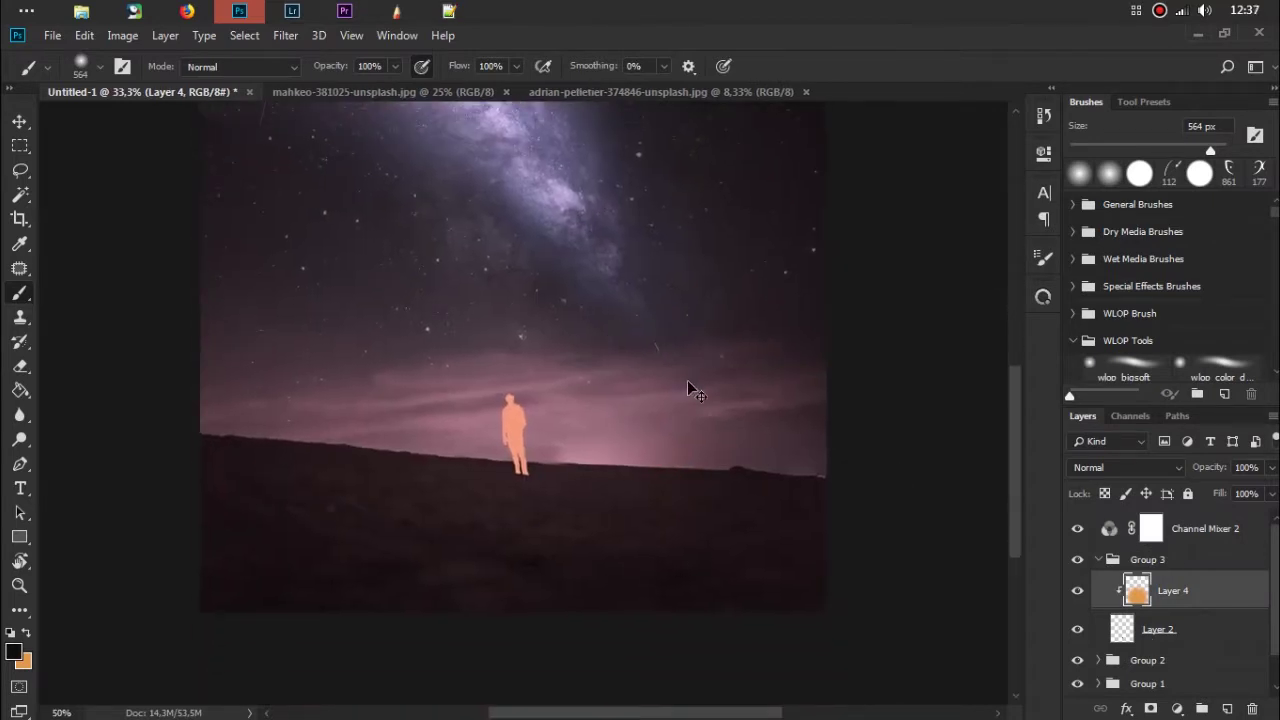
key("ctrl+plus")
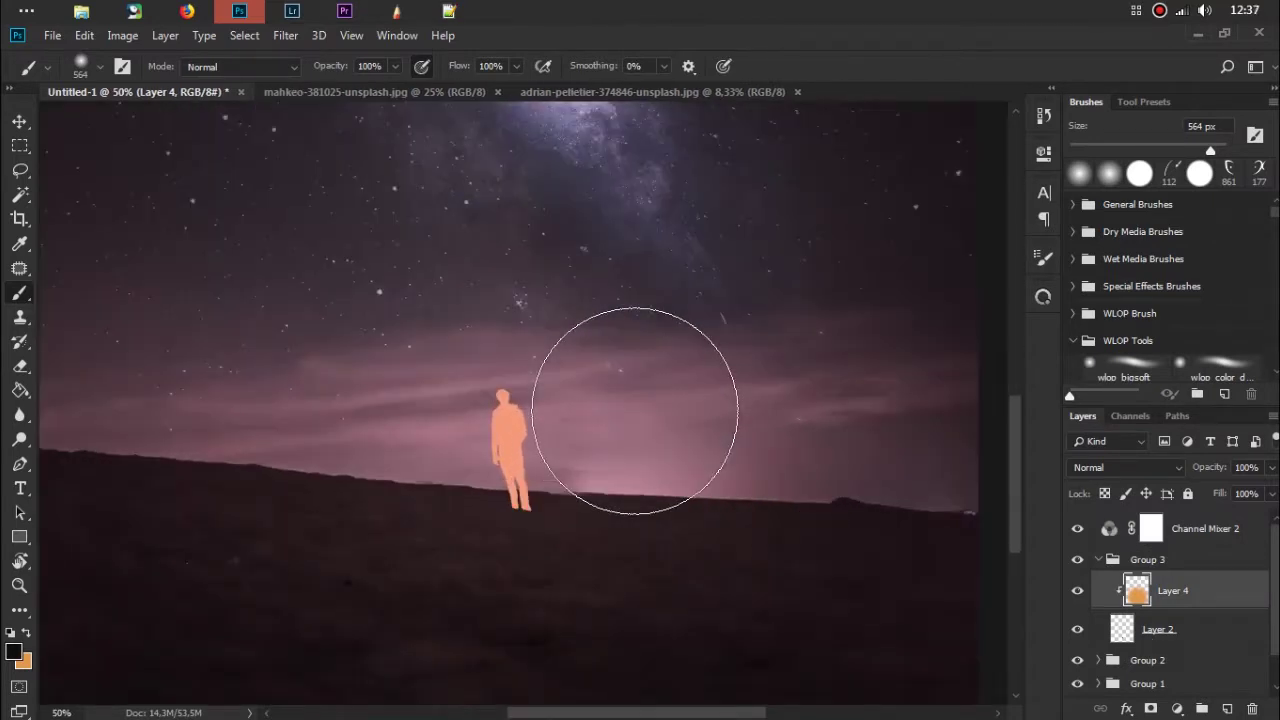
key("ctrl+plus")
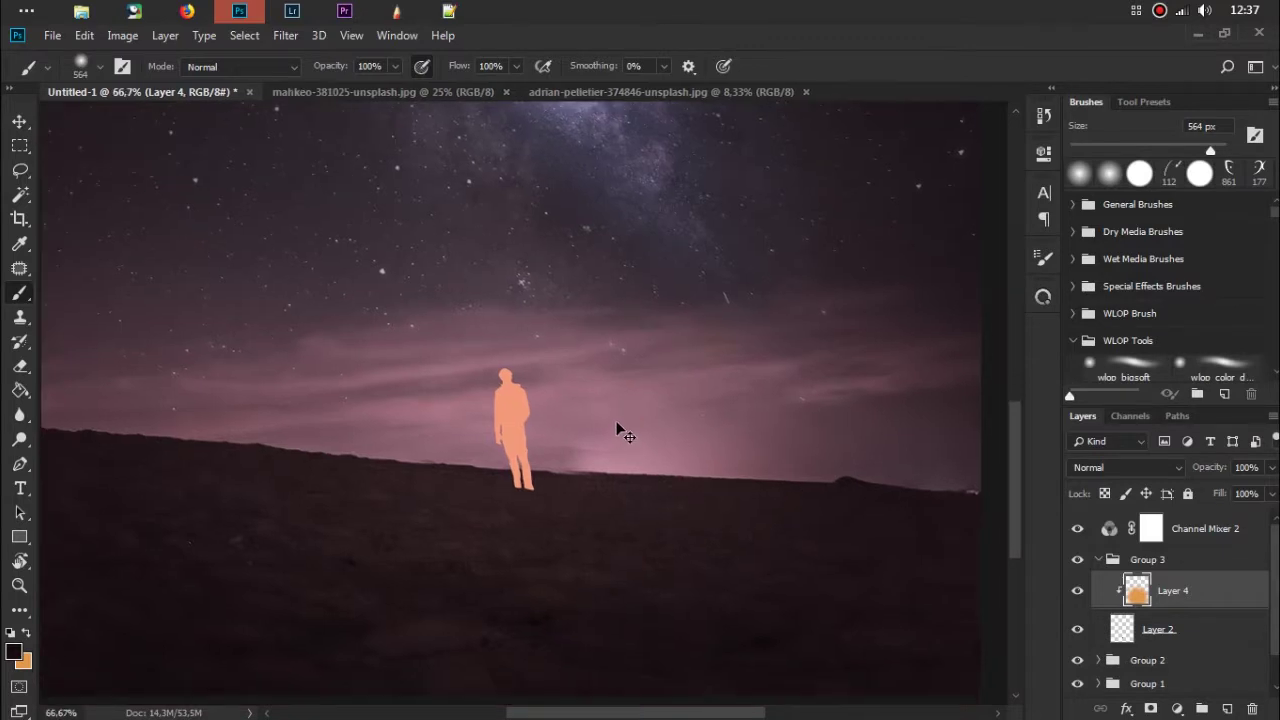
key("ctrl+plus")
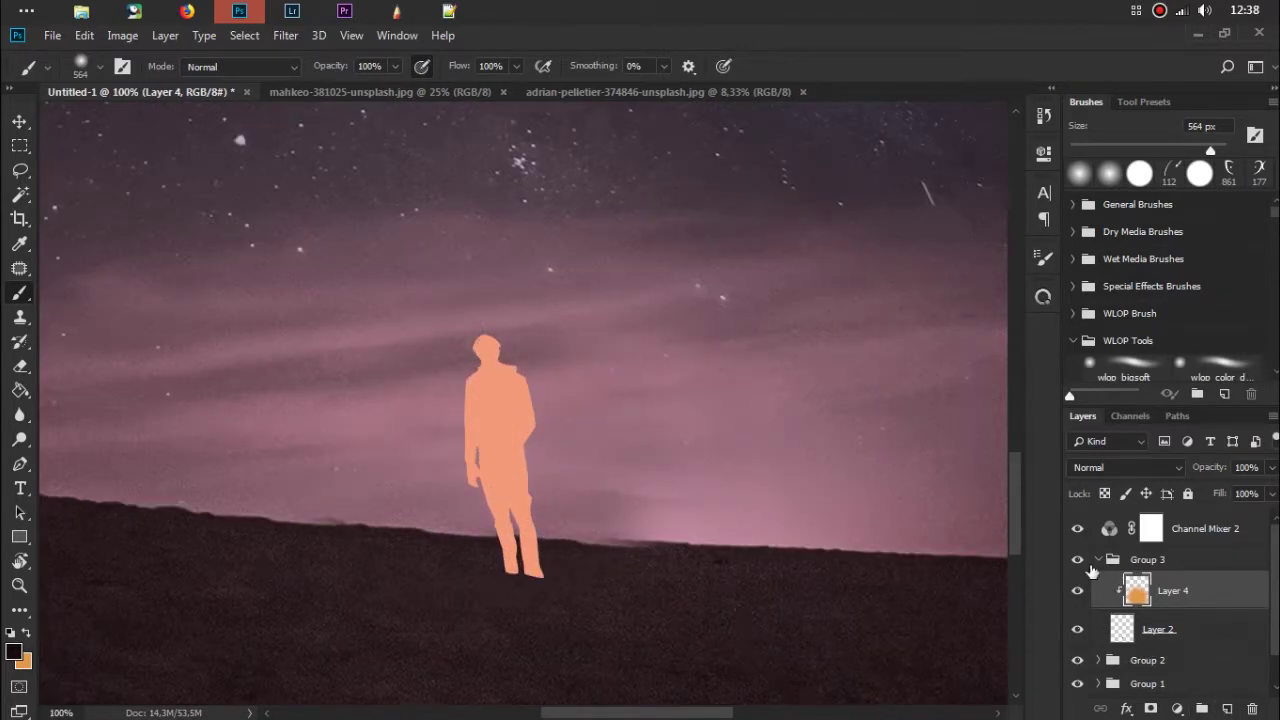
left_click(1201, 708)
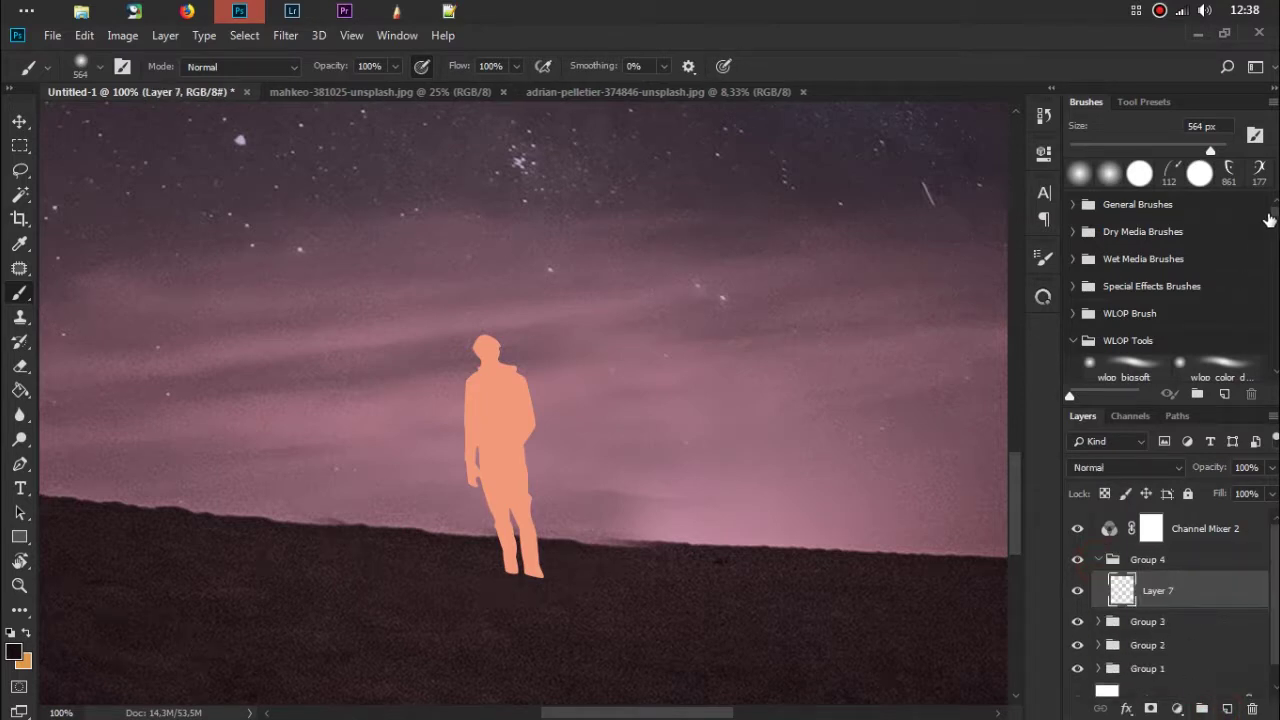
Step: Collapse the WLOP Tools folder, expand the Moon brush set and choose the Moon19 smoke brush
scroll(1268, 231, "down", 10)
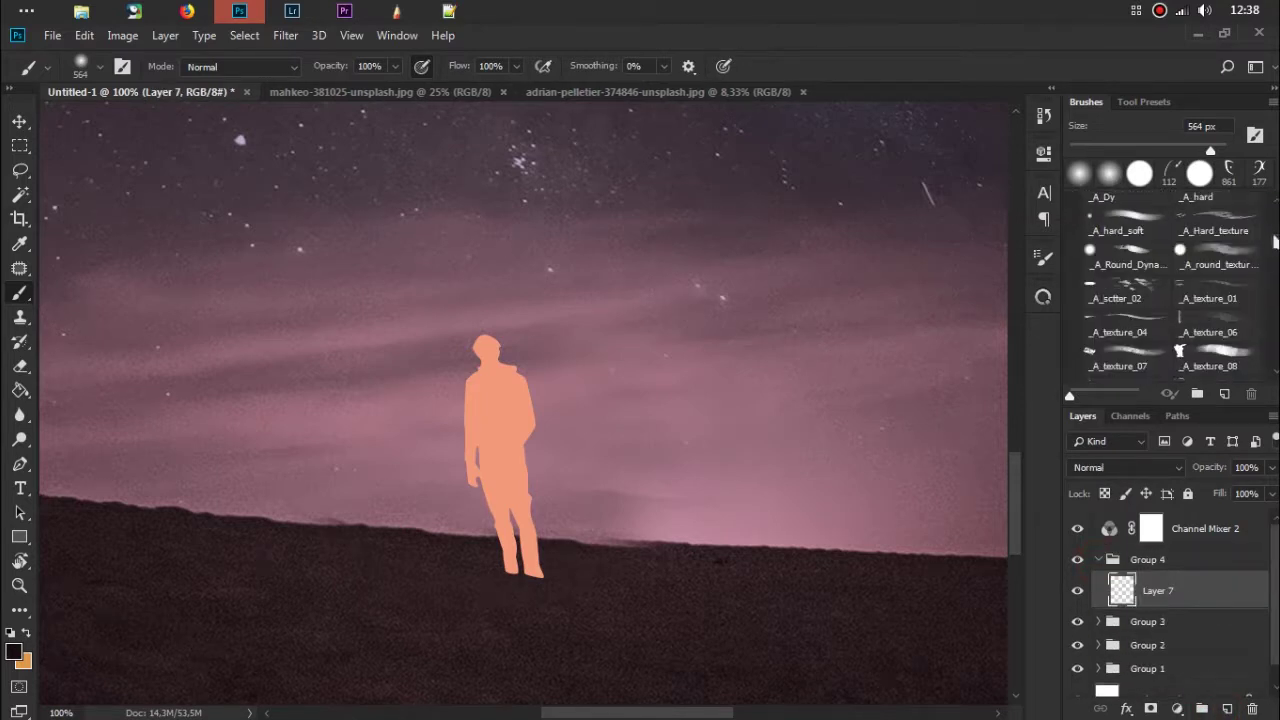
scroll(1268, 240, "up", 5)
scroll(1250, 255, "up", 3)
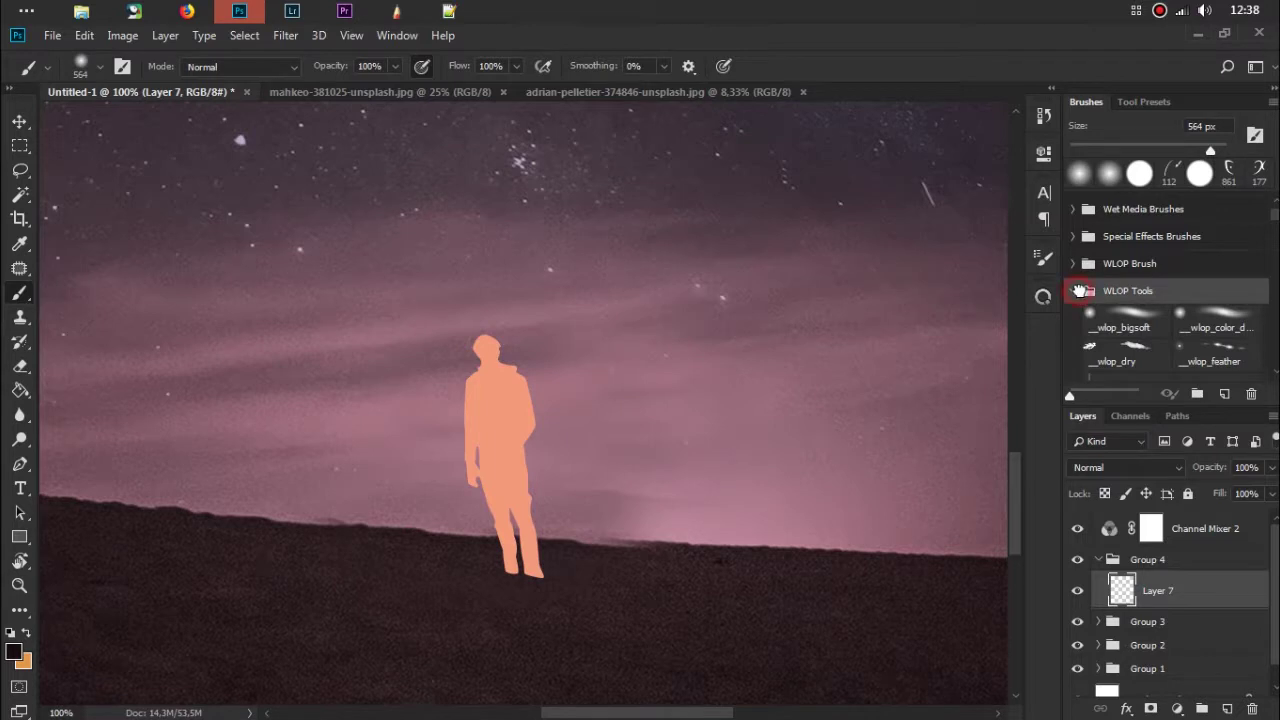
left_click(1076, 291)
left_click(1074, 319)
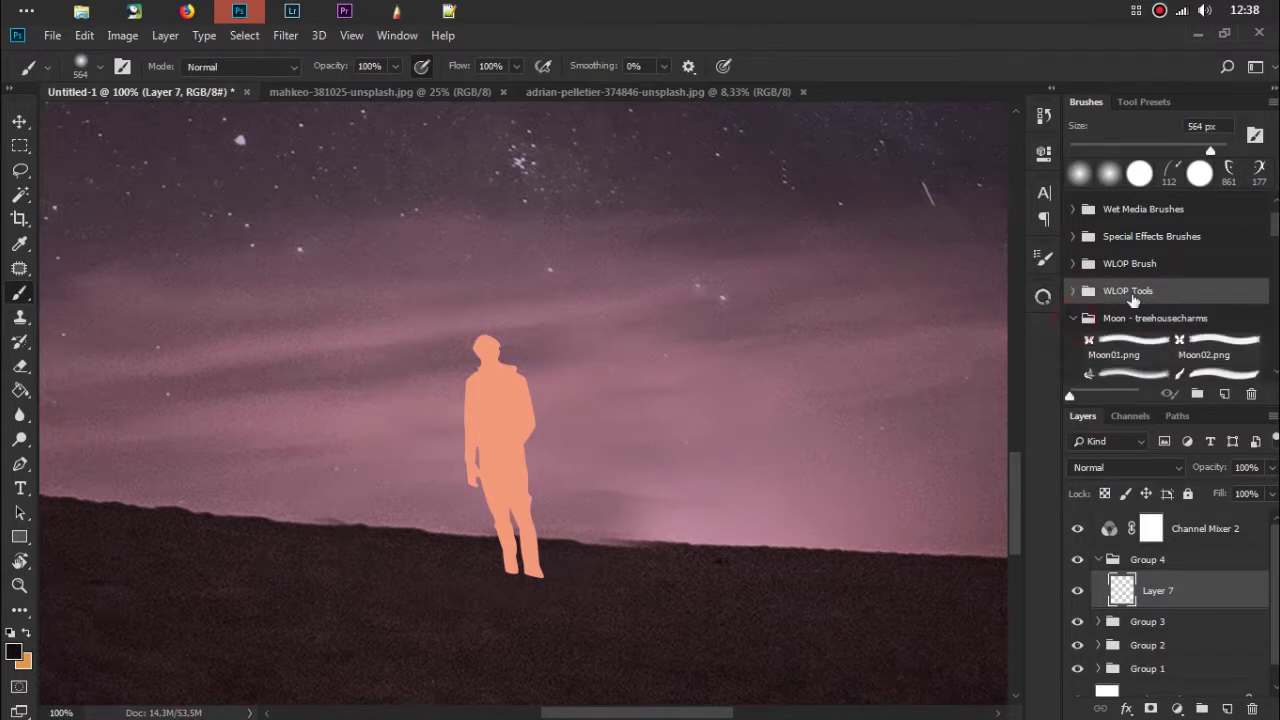
scroll(1268, 250, "down", 3)
scroll(1262, 270, "down", 2)
scroll(1258, 282, "down", 2)
scroll(1257, 286, "down", 2)
left_click(1136, 378)
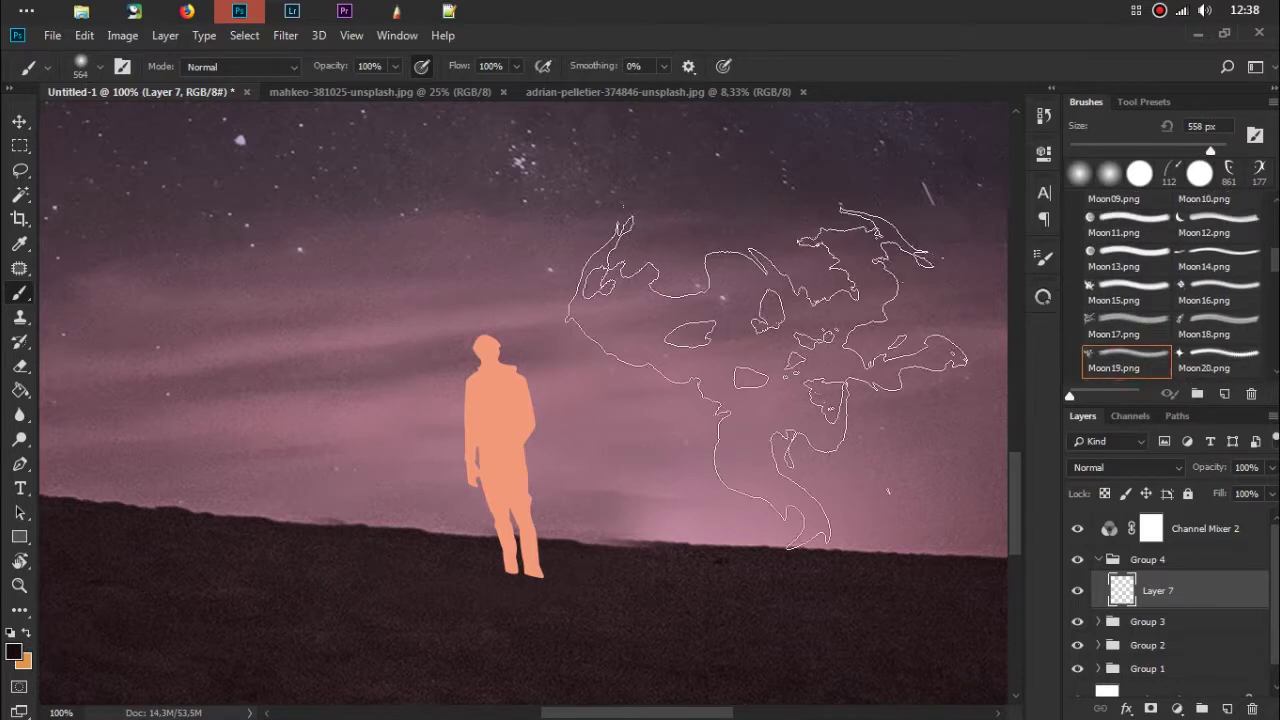
Step: Stamp two orange Moon19 smoke clouds around the figure on Layer 7
key("x")
right_click(631, 322)
key("Escape")
left_click(545, 350)
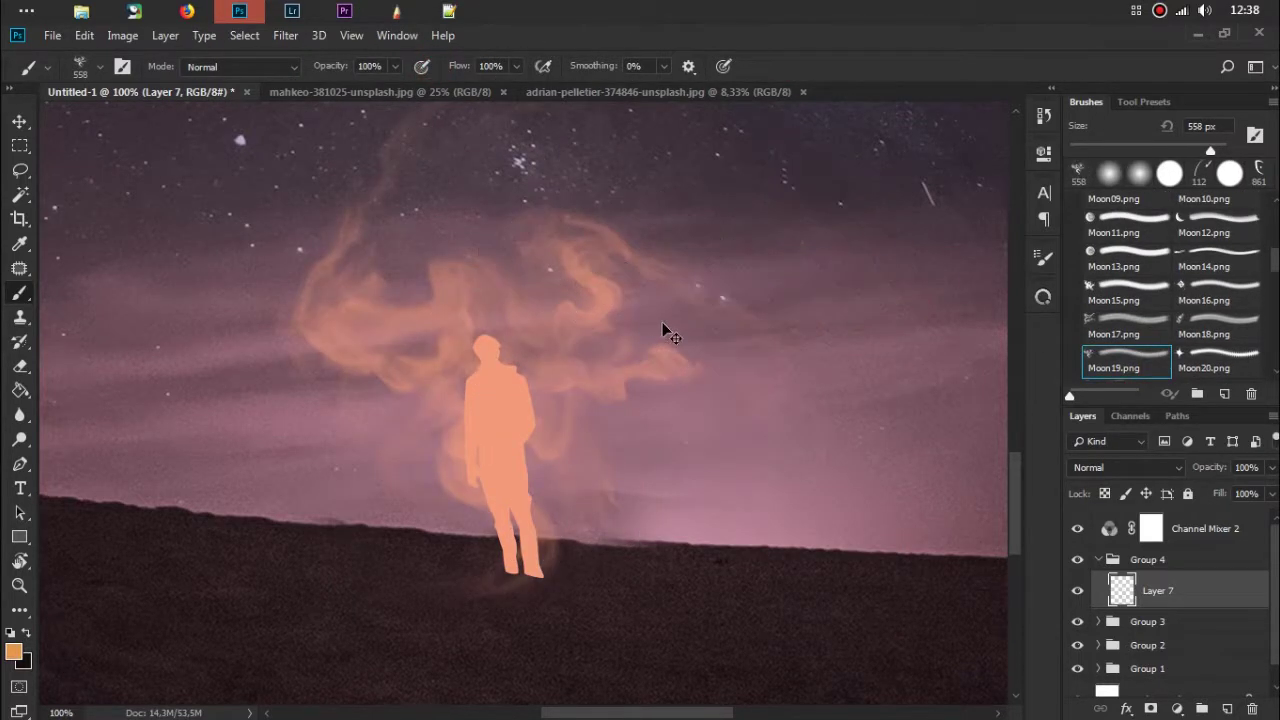
left_click(497, 300)
Step: Shrink the clouds and warp them to follow the figure's body
key("ctrl+t")
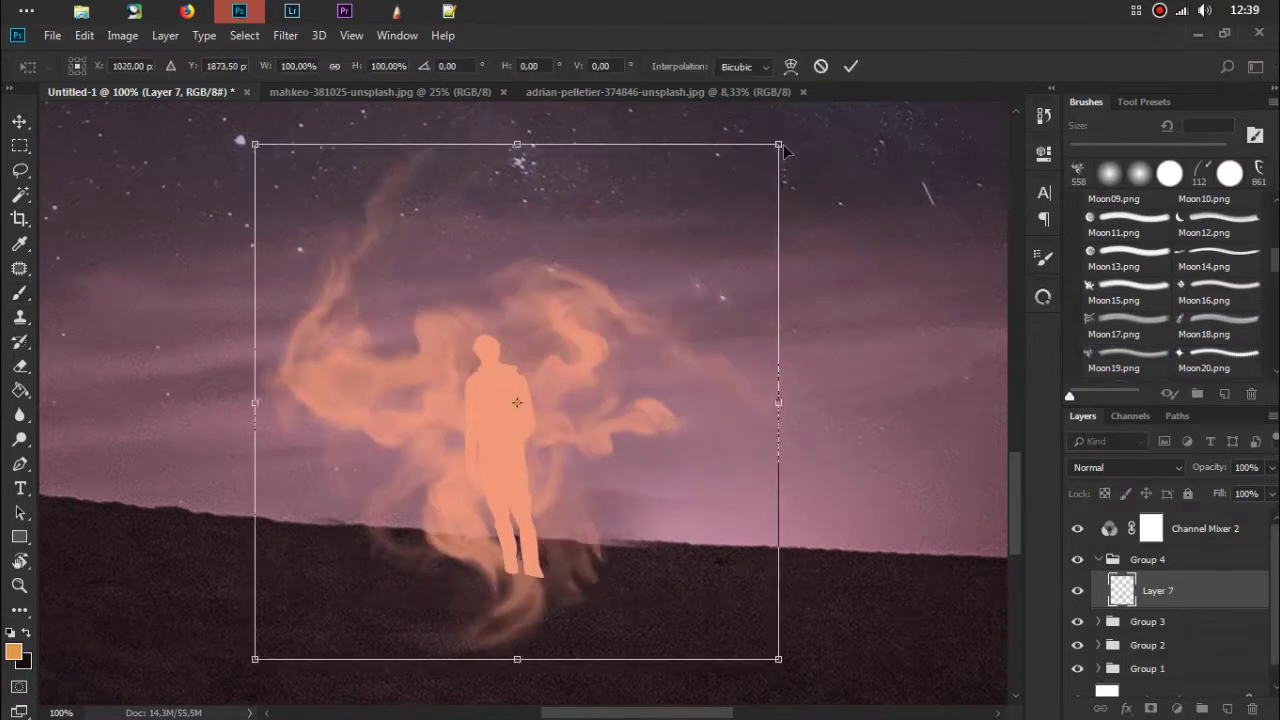
left_click_drag(777, 137, 730, 263)
key("Return")
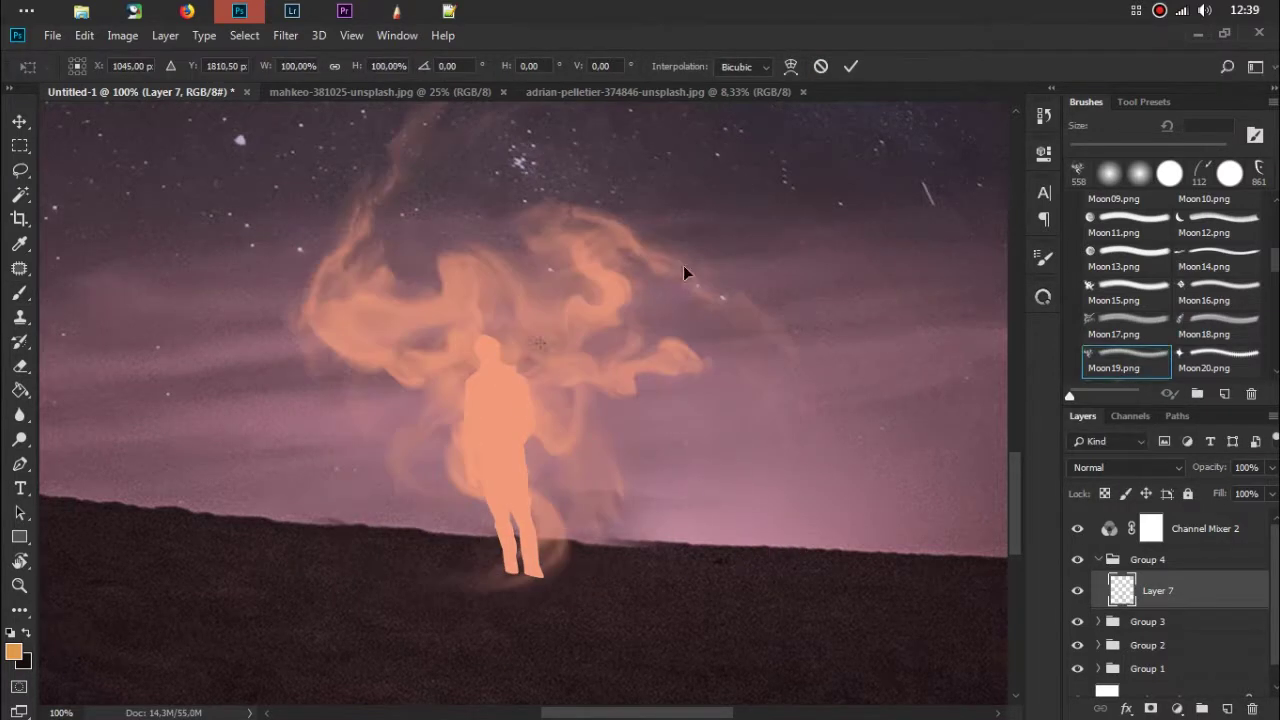
key("ctrl+minus")
key("ctrl+minus")
key("ctrl+minus")
key("ctrl+t")
left_click_drag(600, 300, 570, 352)
left_click(790, 66)
mouse_move(462, 340)
left_mouse_down()
mouse_move(490, 336)
mouse_move(500, 435)
left_mouse_up()
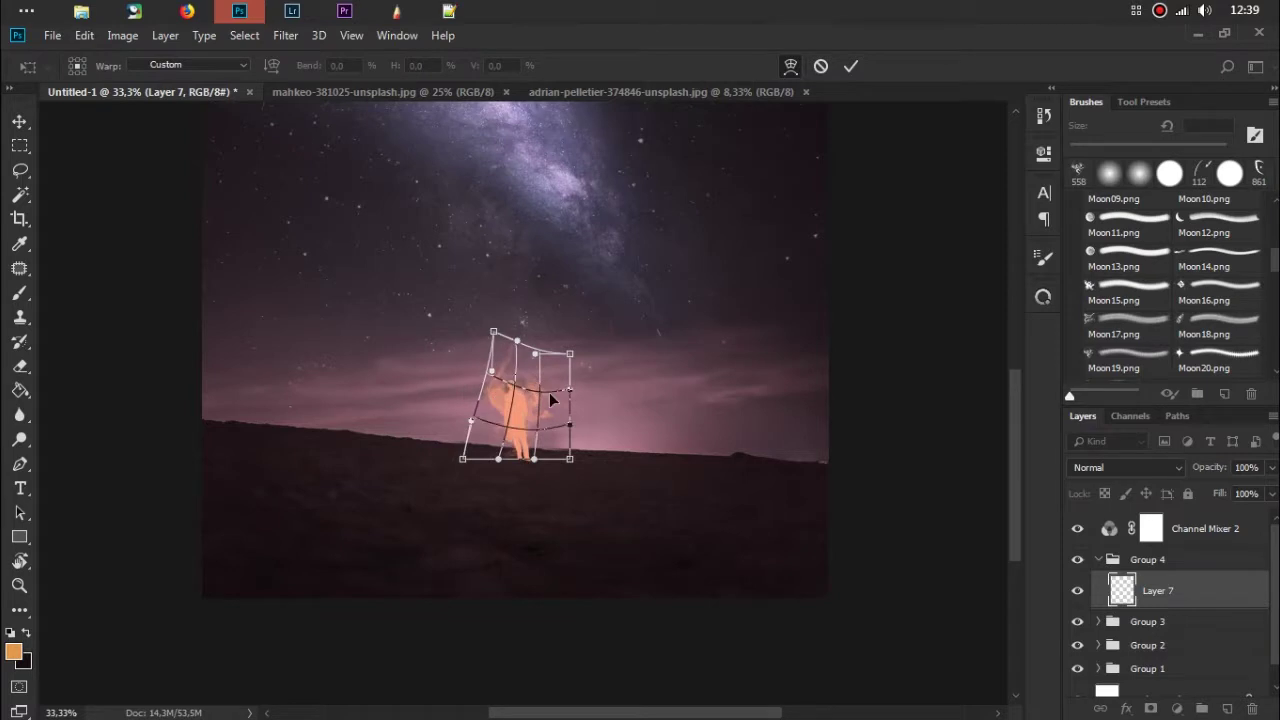
key("ctrl+plus")
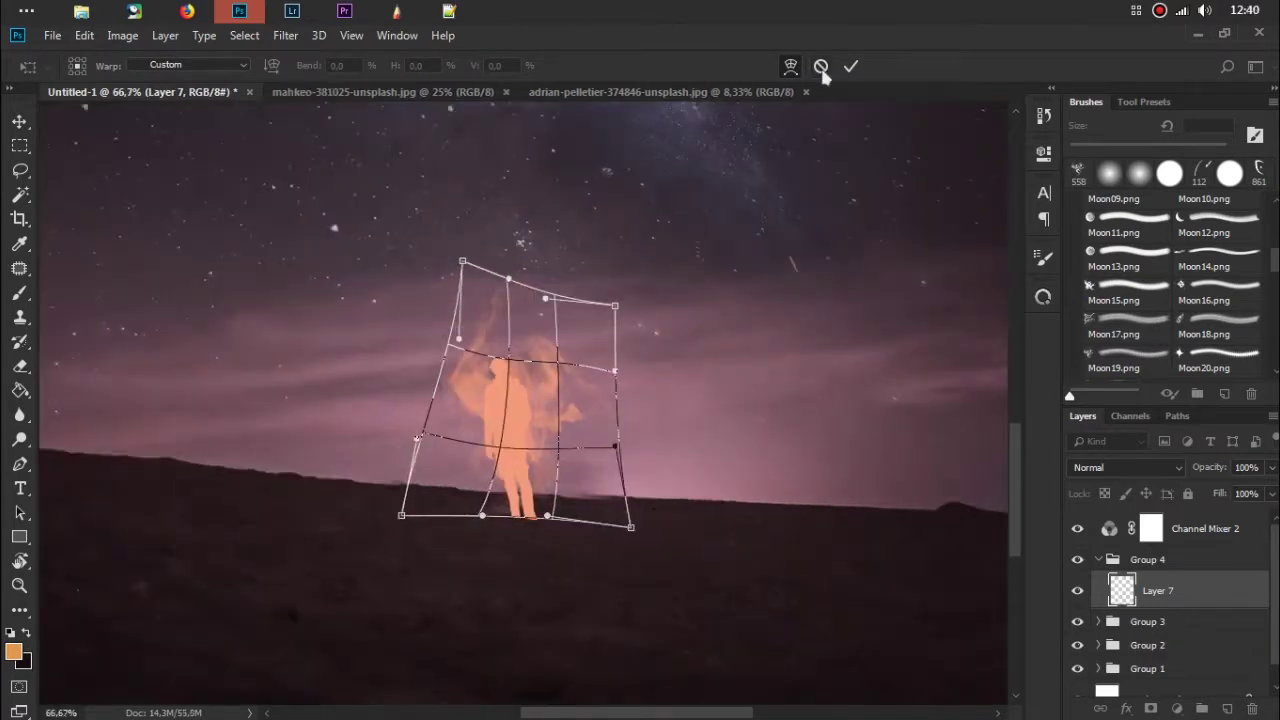
key("Return")
key("b")
Step: Stamp smoke on a new Layer 8 and shrink it to about 13% near the head
key("ctrl+shift+alt+n")
left_click(587, 440)
key("ctrl+t")
left_click_drag(837, 200, 656, 375)
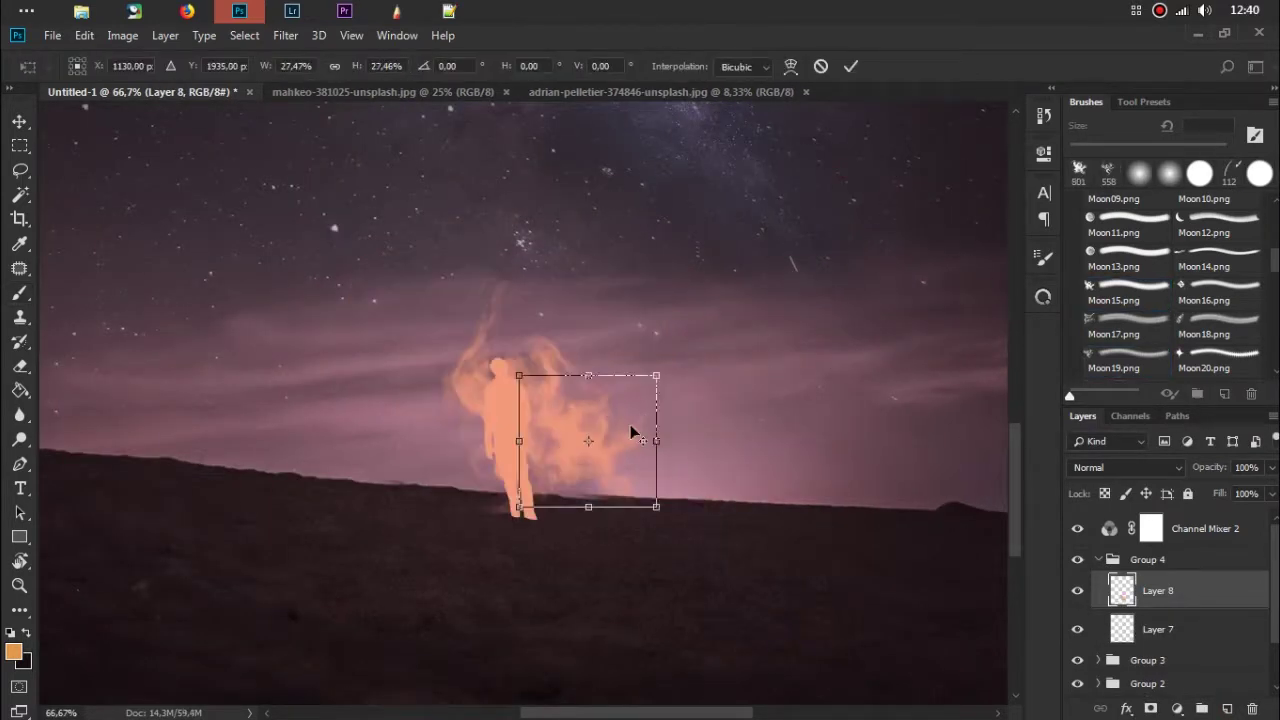
left_click_drag(632, 432, 556, 380)
left_click_drag(586, 451, 530, 397)
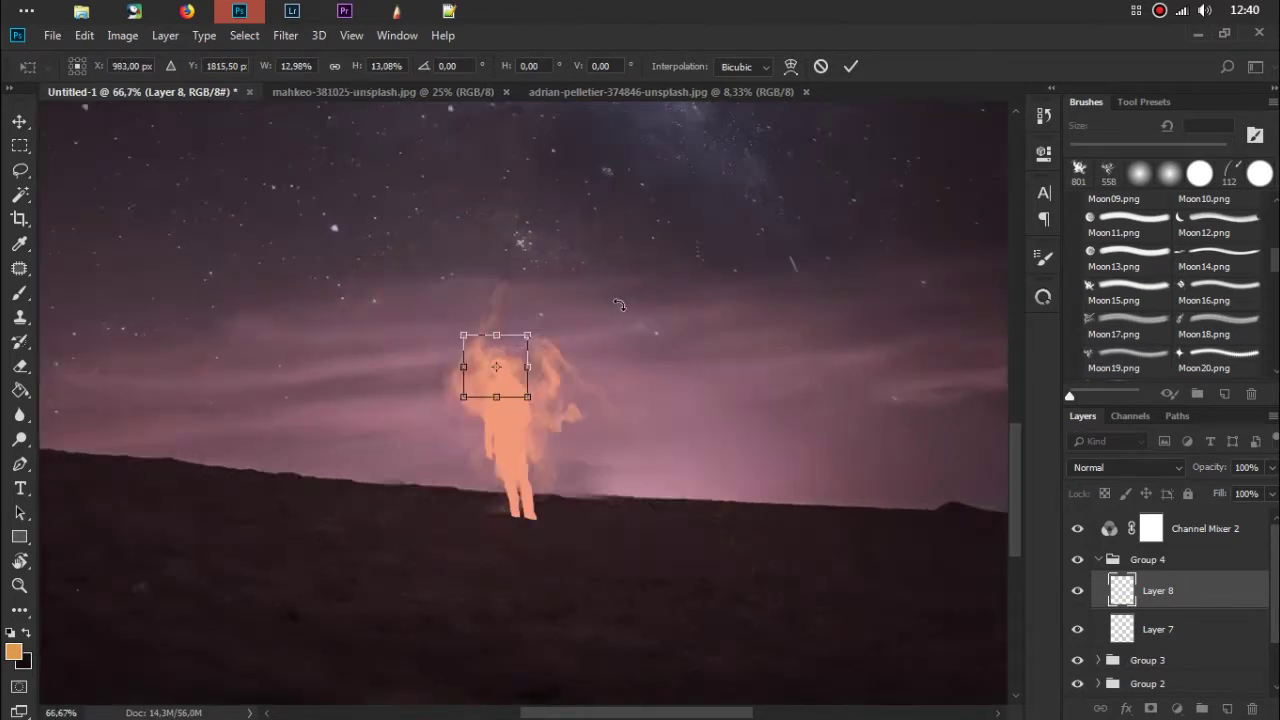
Step: Enlarge the smoke above the head and warp it into an upward U shape
key("ctrl+plus")
left_click_drag(531, 297, 563, 271)
left_click(790, 66)
left_click_drag(493, 300, 493, 356)
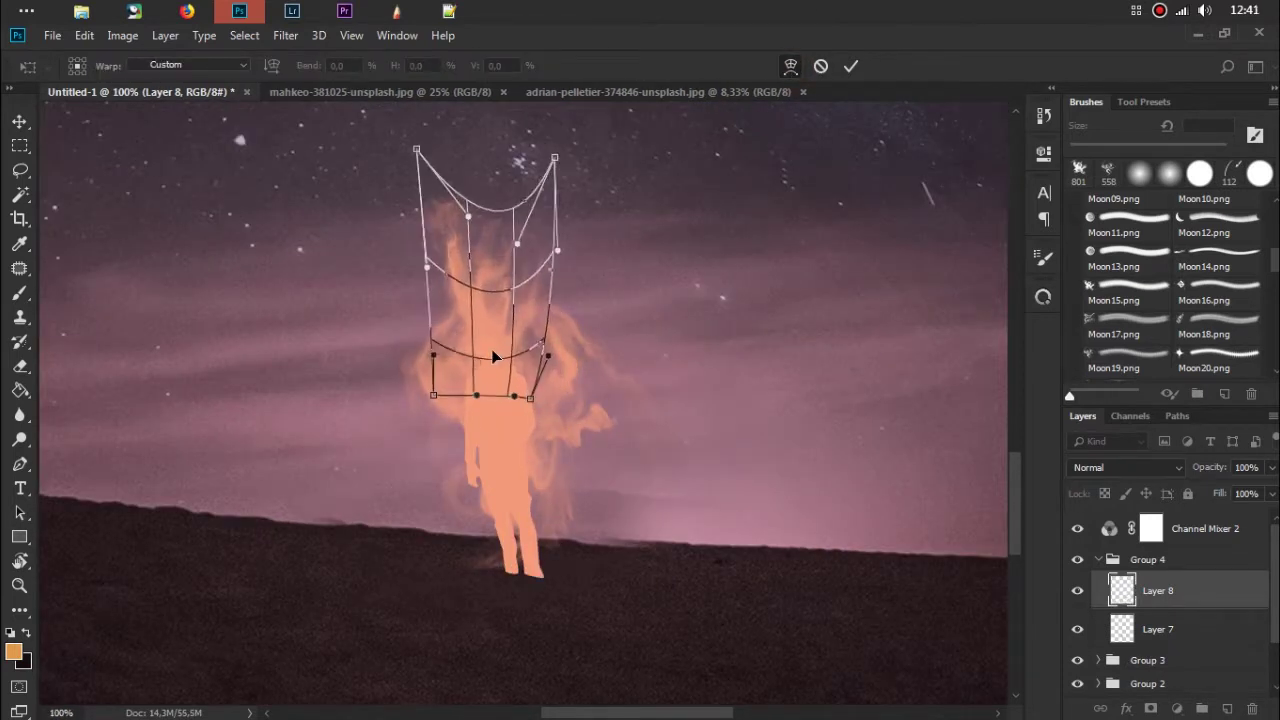
scroll(493, 356, "up", 3)
left_click_drag(422, 392, 449, 306)
key("Return")
Step: Re-stretch the smoke rising from the figure's head and commit it
key("b")
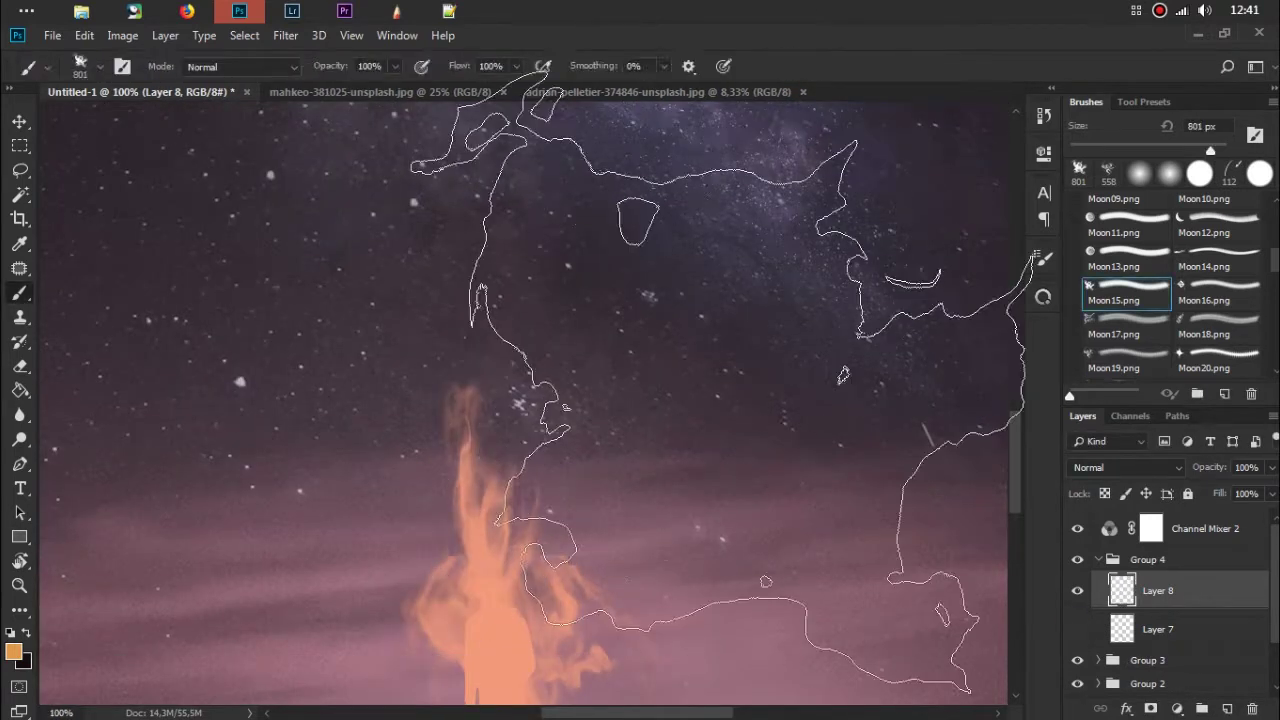
scroll(531, 433, "down", 3)
left_click_drag(531, 433, 545, 300)
key("Return")
Step: Blend the smoke into the neck with a soft round brush and hide the Channel Mixer tint
right_click(700, 280)
double_click(809, 409)
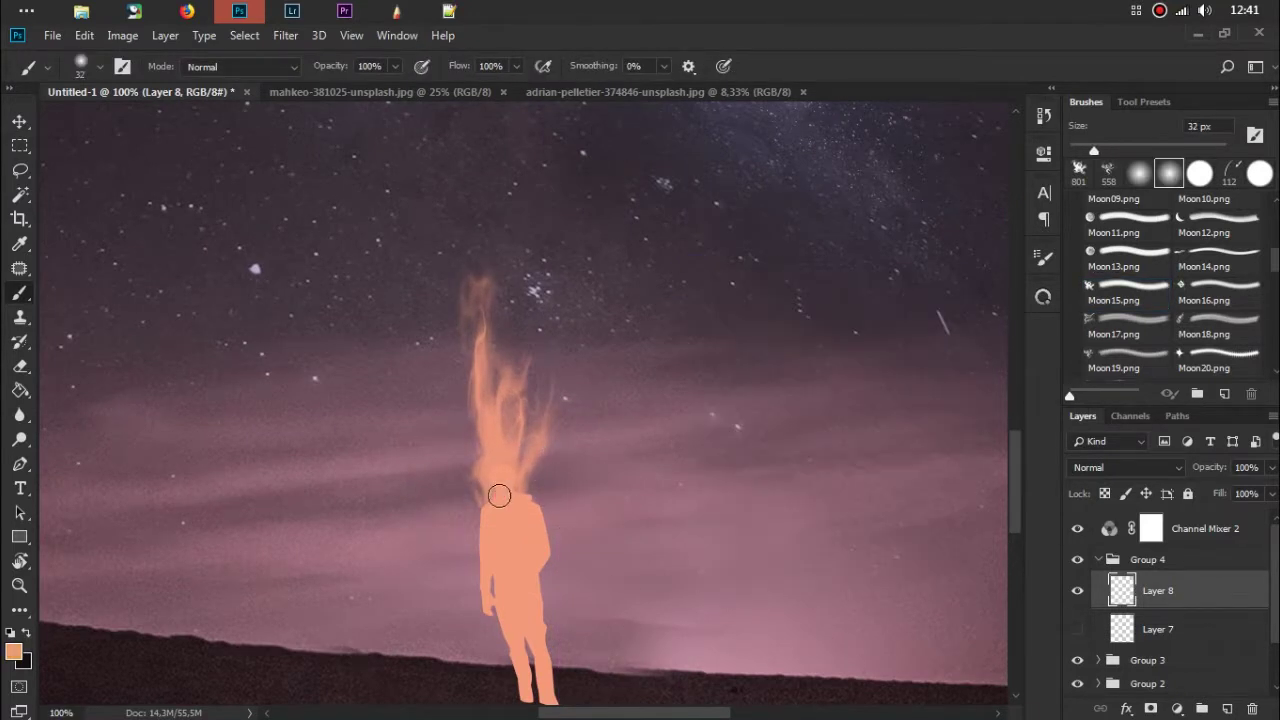
left_click(499, 496)
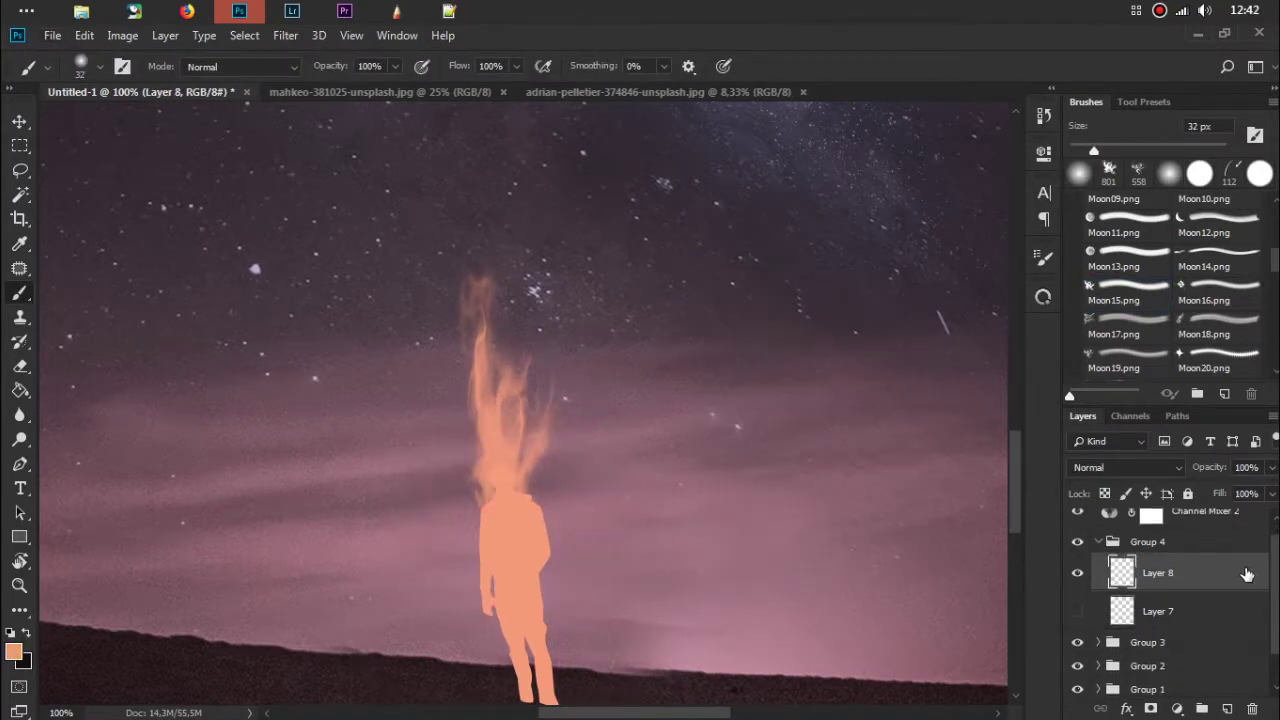
left_click(1077, 512)
left_click_drag(508, 488, 498, 434)
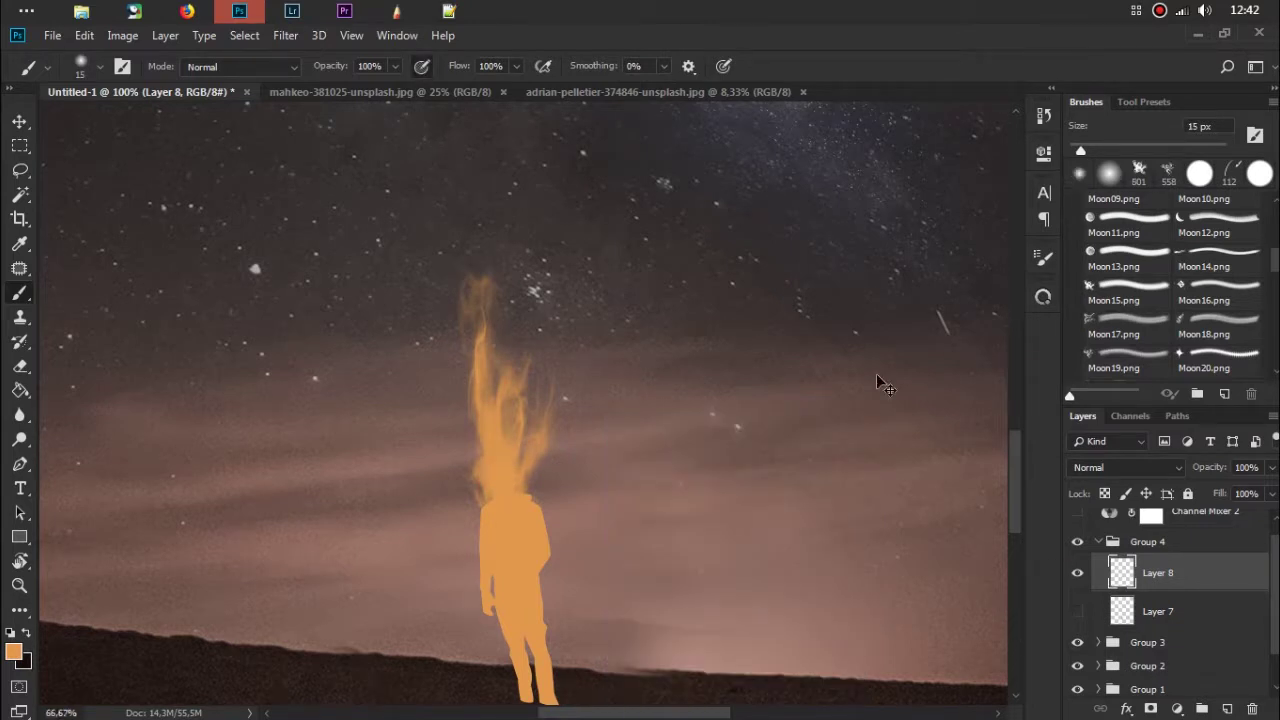
Step: Warp the smoke above the head into a trapezoid flame shape and commit
key("ctrl+minus")
key("ctrl+t")
left_click_drag(545, 305, 563, 294)
left_click_drag(491, 320, 437, 294)
left_click(850, 65)
key("ctrl+t")
key("Return")
Step: Add a layer mask to Layer 7 and paint on it around the figure
left_click(1077, 611)
left_click(1190, 611)
left_click(1150, 708)
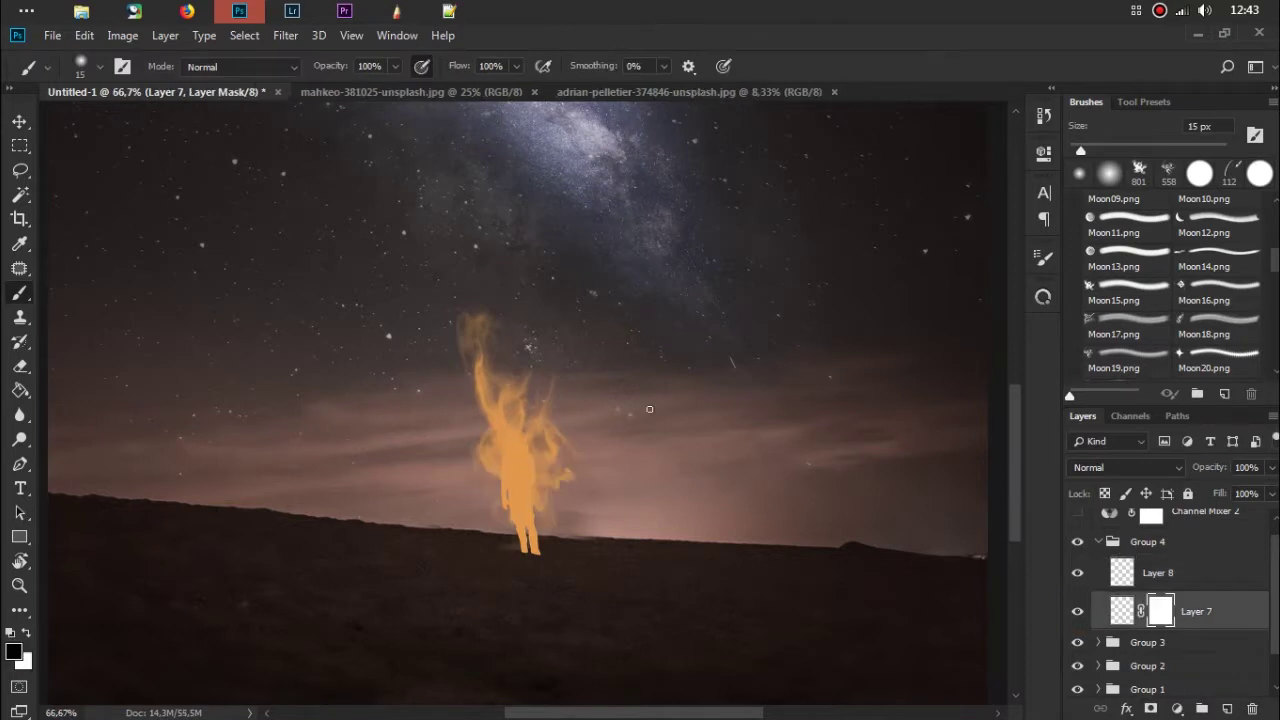
key("ctrl+plus")
key("x")
left_click_drag(556, 484, 553, 518)
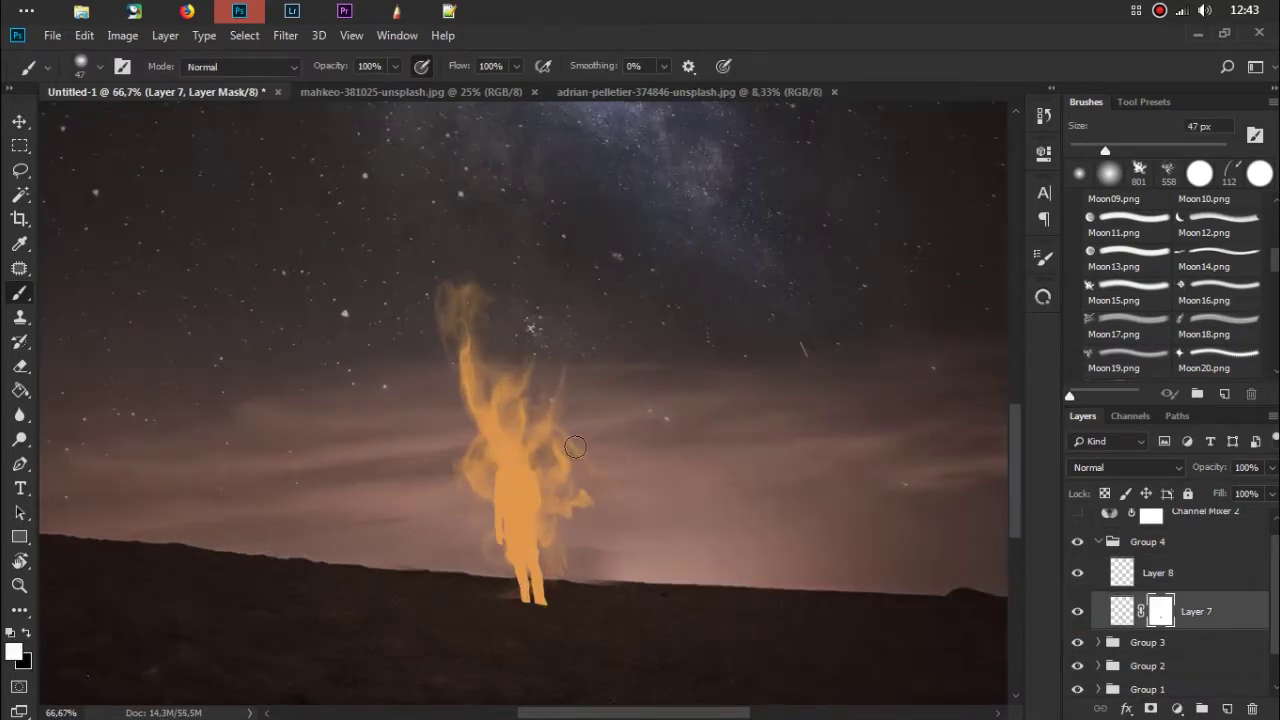
key("ctrl+0")
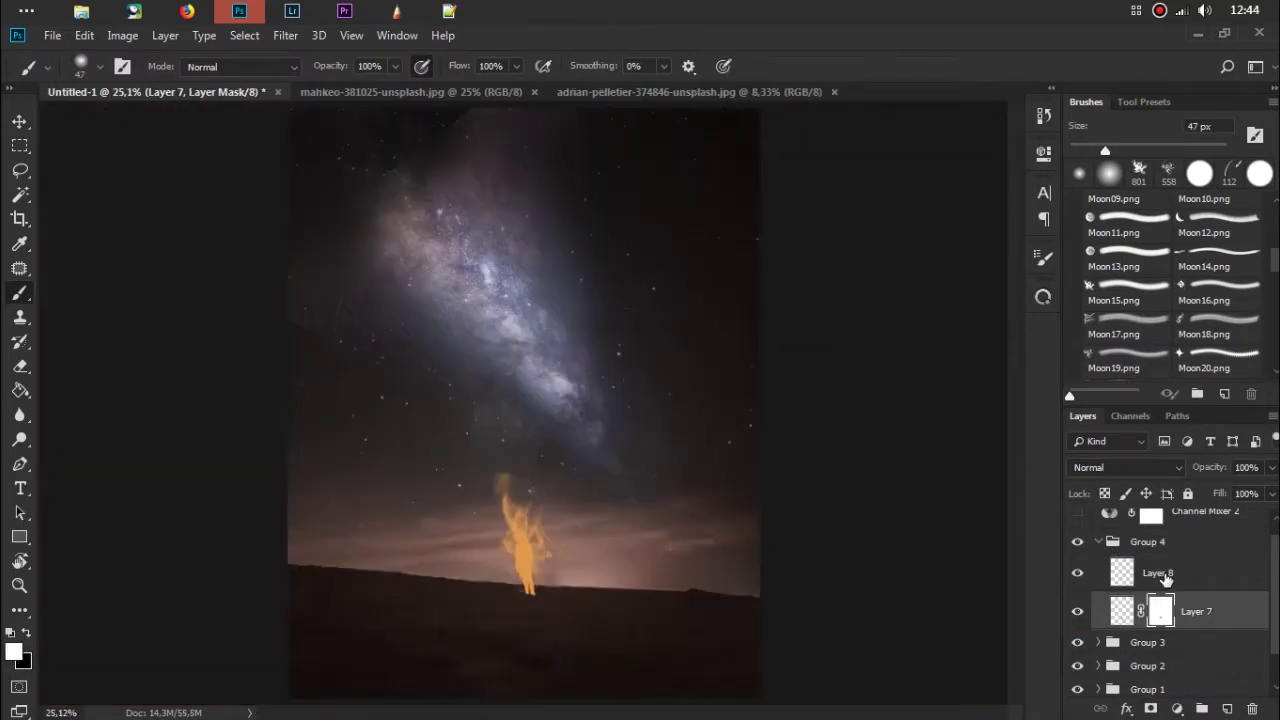
Step: Stretch Layer 8 into a flame shape and lower its opacity
left_click(1160, 572)
key("ctrl+t")
left_click_drag(530, 540, 542, 567)
left_click(849, 64)
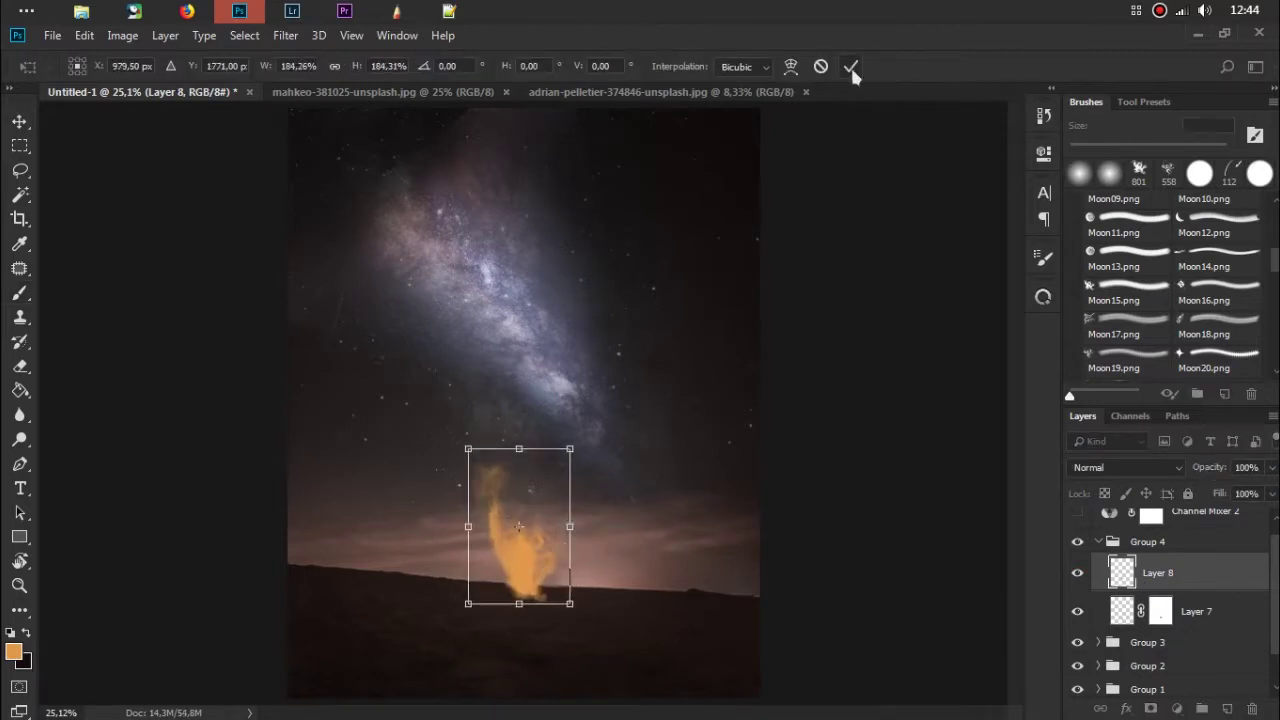
left_click(1077, 611)
left_click_drag(1215, 467, 1203, 473)
key("alt+bracketleft")
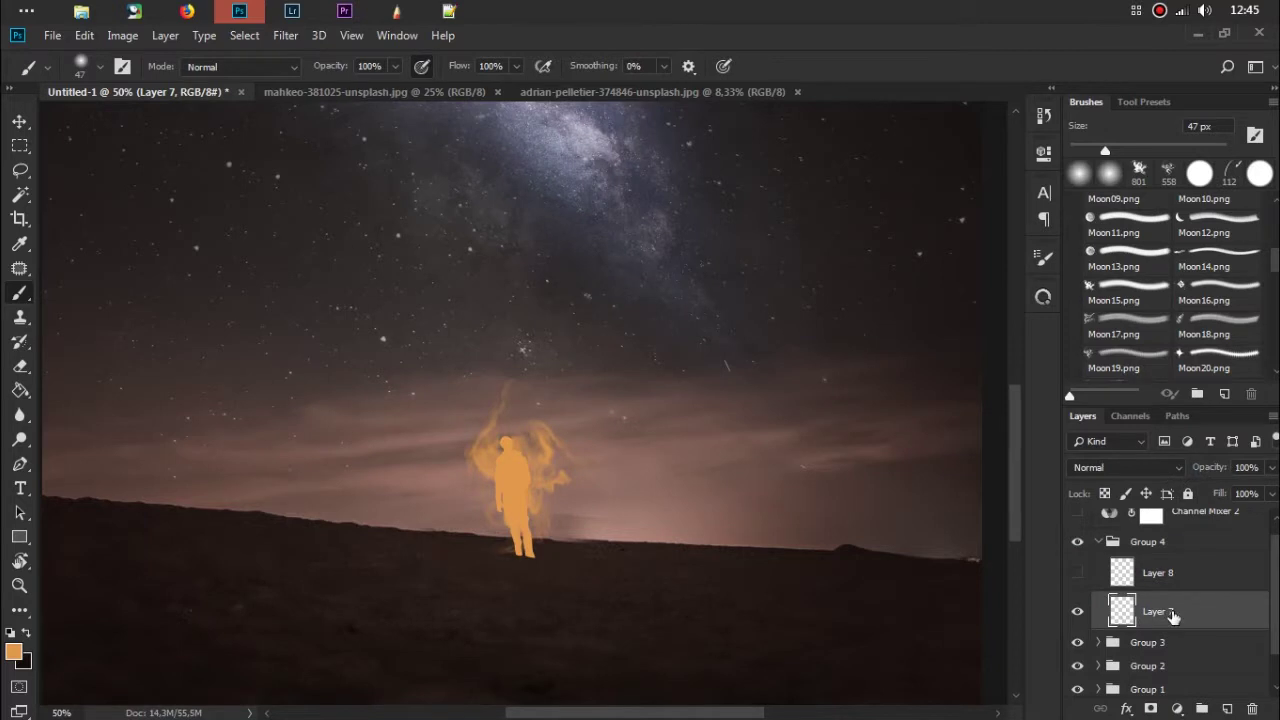
Step: Warp Layer 7's flame wisps outward, pulling the top corners up and bottom-right down
key("ctrl+t")
left_click_drag(552, 438, 541, 480)
mouse_move(423, 366)
left_mouse_down()
mouse_move(358, 410)
mouse_move(420, 368)
left_mouse_up()
left_click_drag(507, 378, 435, 277)
left_click_drag(597, 378, 706, 327)
left_click_drag(595, 555, 583, 630)
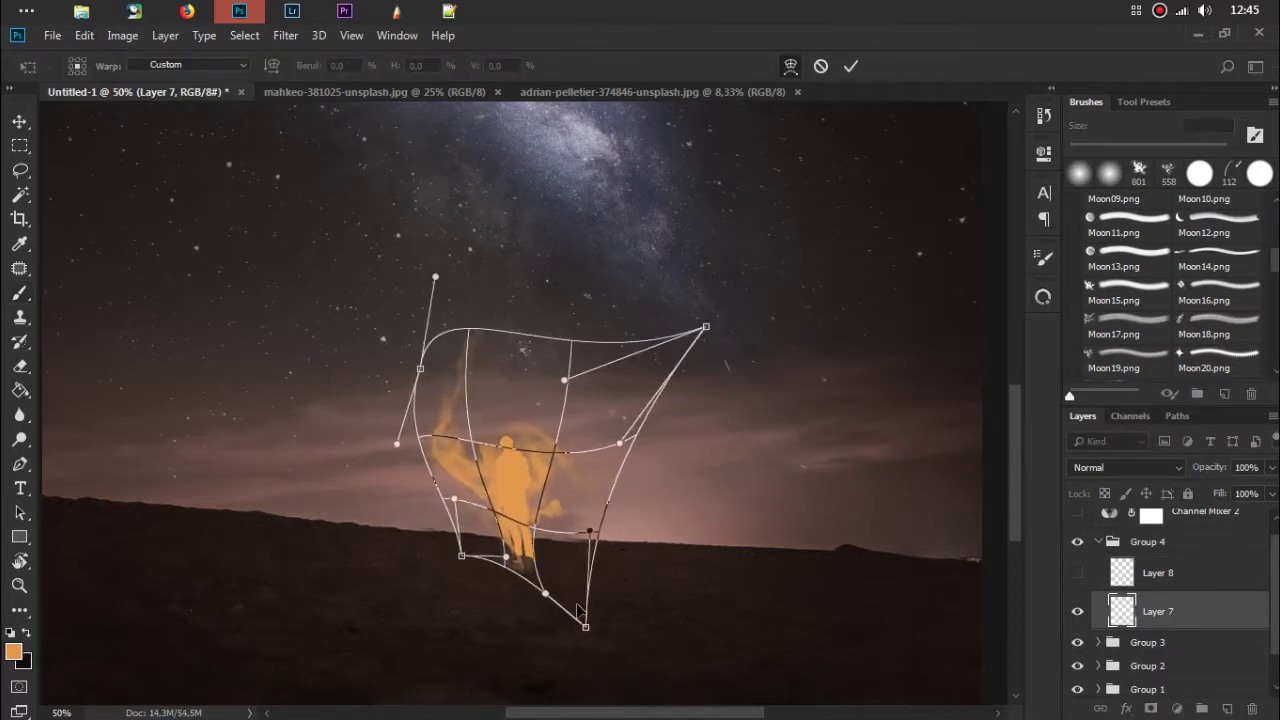
key("Return")
Step: Merge Layer 8 down into Layer 7 and collapse Group 4
key("b")
left_click(1077, 572)
key("ctrl+e")
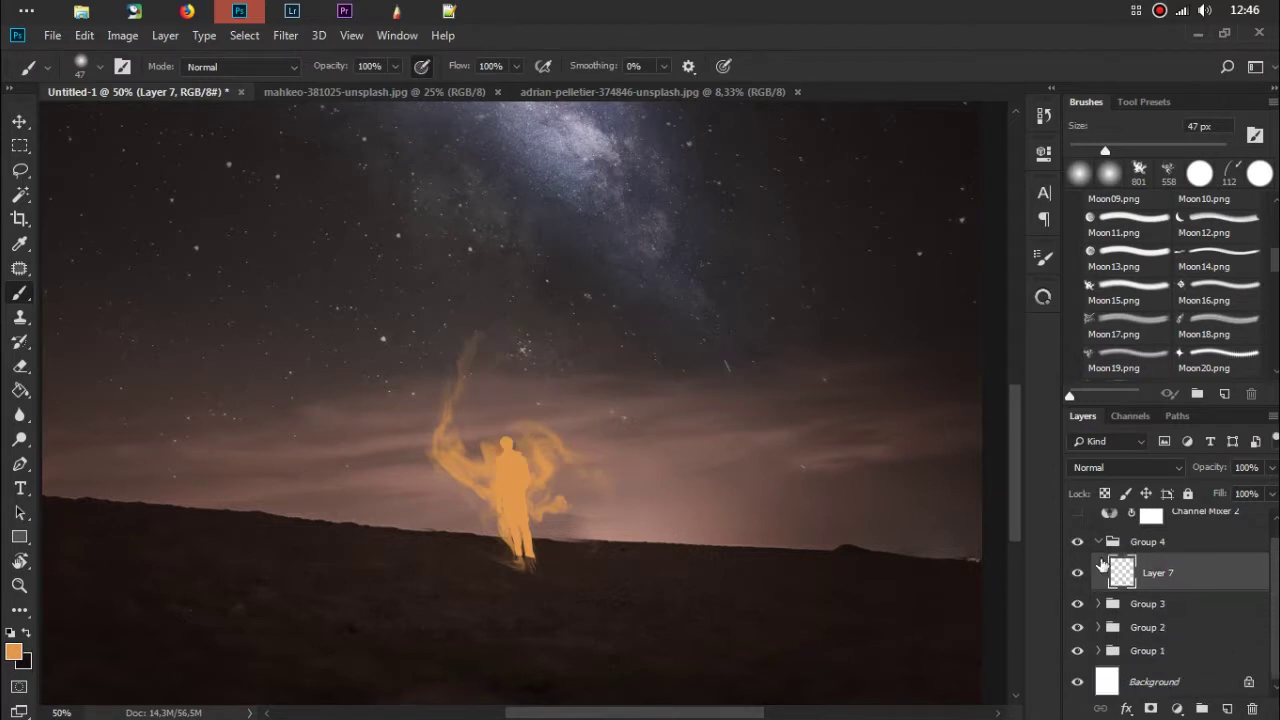
left_click(1098, 541)
Step: Create Group 5 with a new layer, set its blending mode to Overlay, and select Layer 8
left_click(1204, 709)
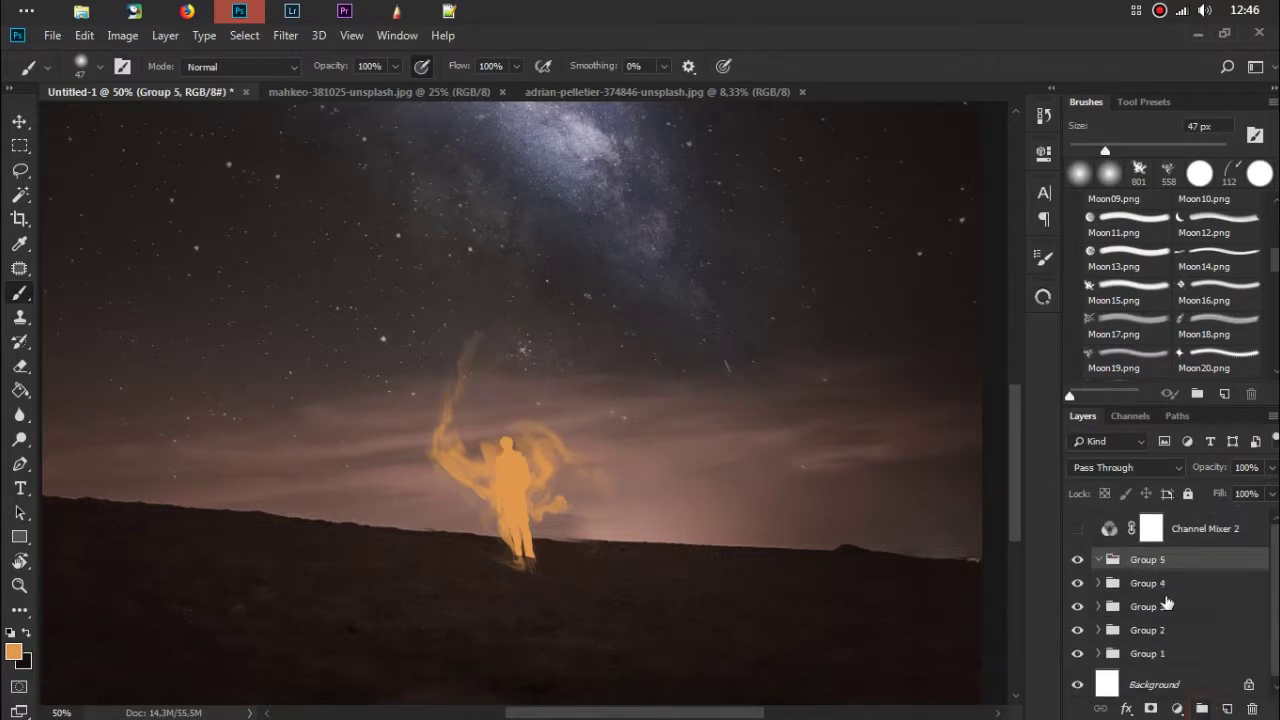
left_click(1225, 707)
left_click(1127, 467)
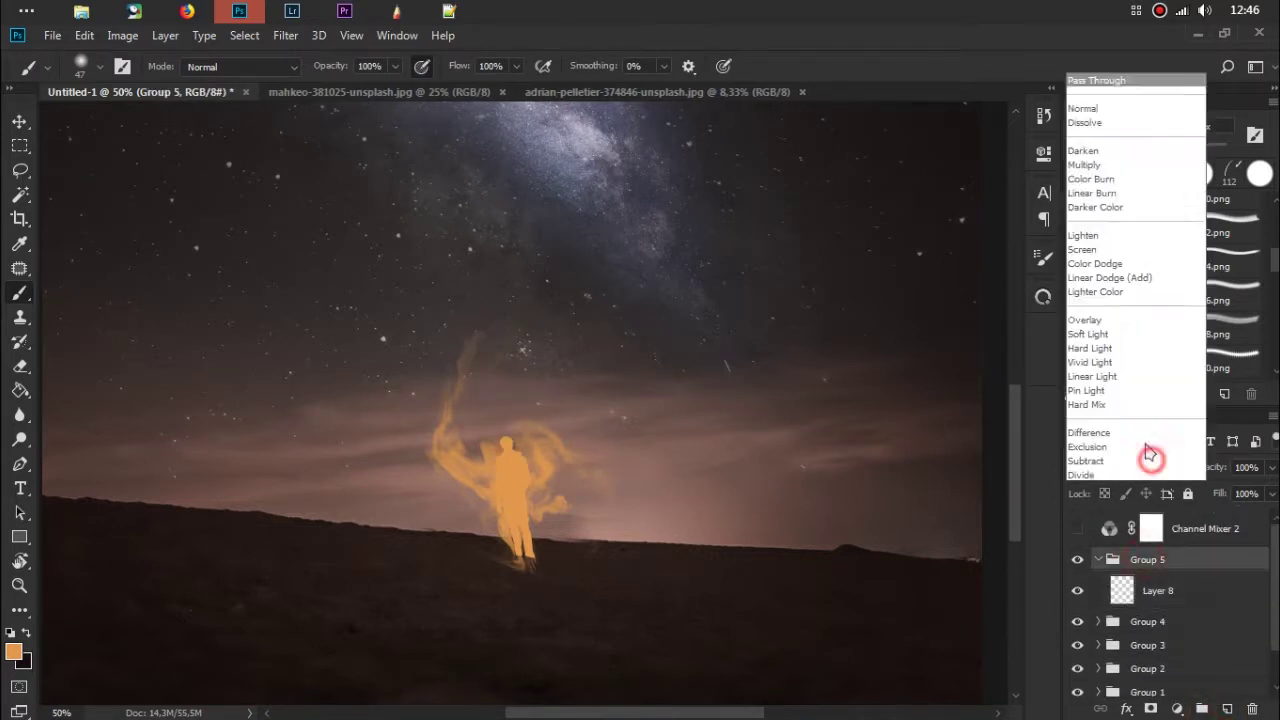
left_click(1160, 246)
left_click(1157, 592)
left_click(1078, 530)
left_click(1078, 530)
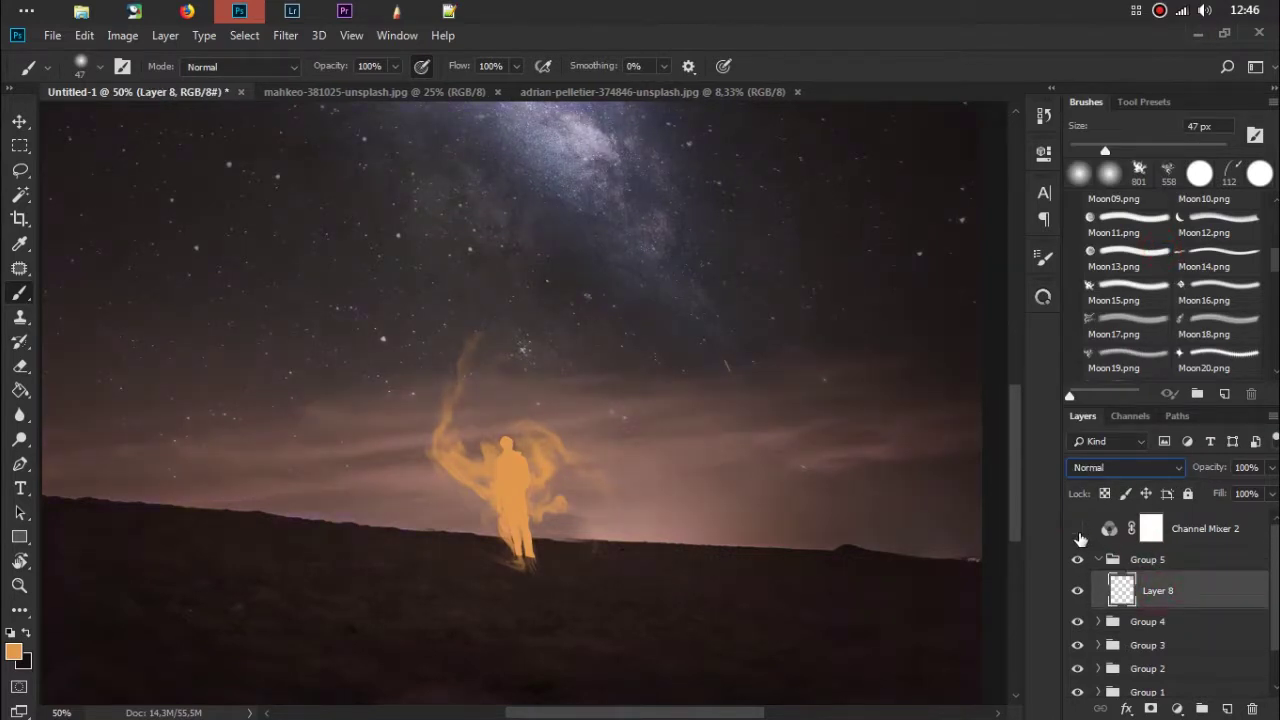
Step: Paint a soft #f5a54a orange glow up the figure's torso and right side, then add Layer 9
left_click(13, 651)
type("f5a54a")
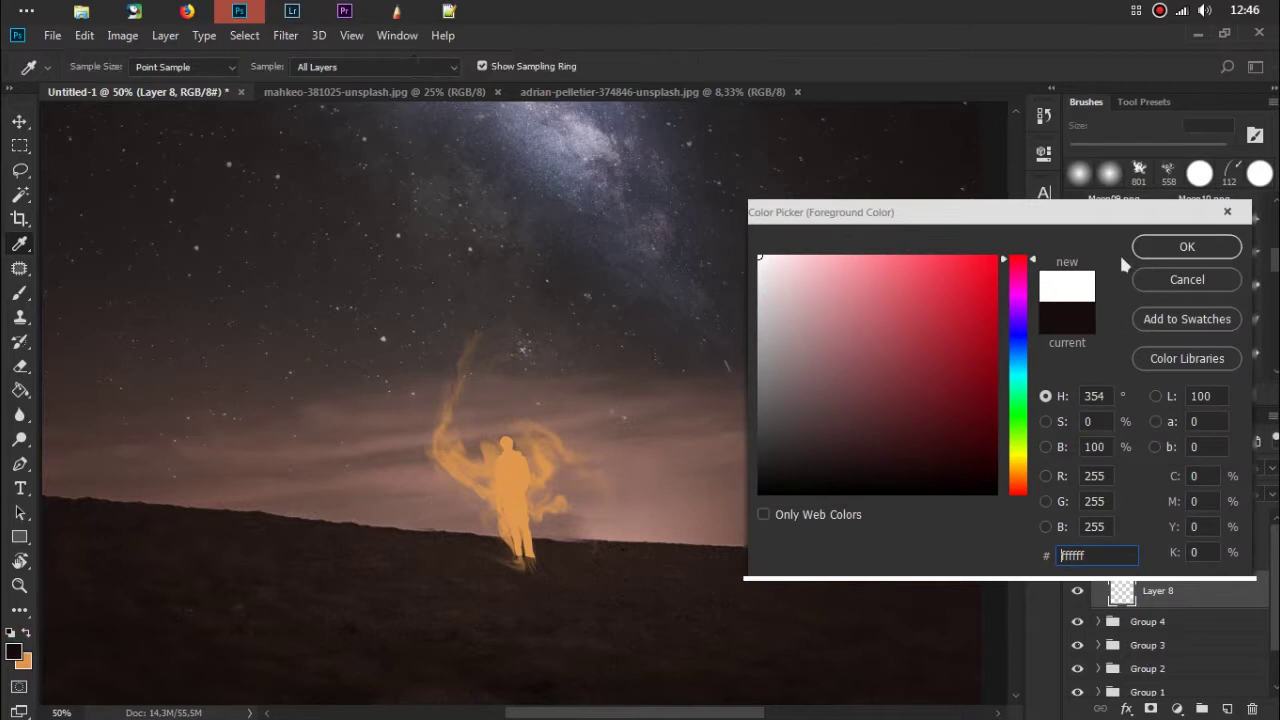
key("Return")
right_click(588, 443)
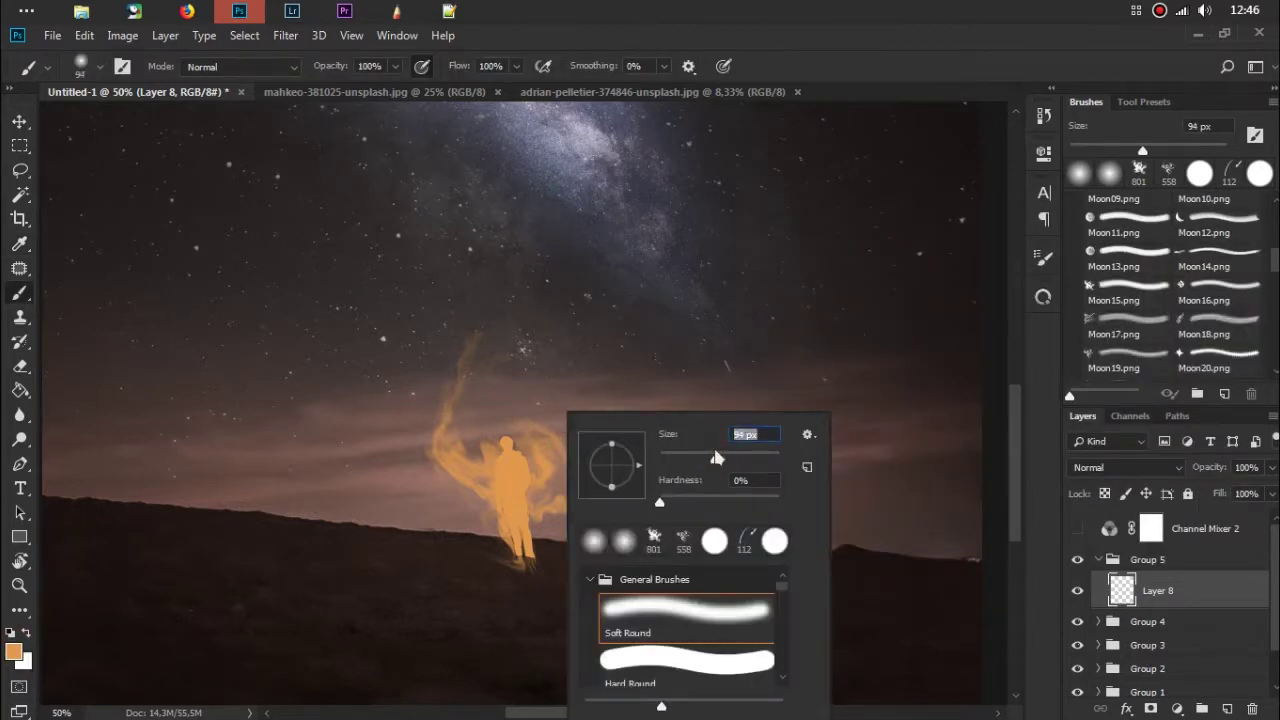
left_click(522, 545)
left_click_drag(525, 514, 504, 402)
left_click_drag(584, 467, 589, 512)
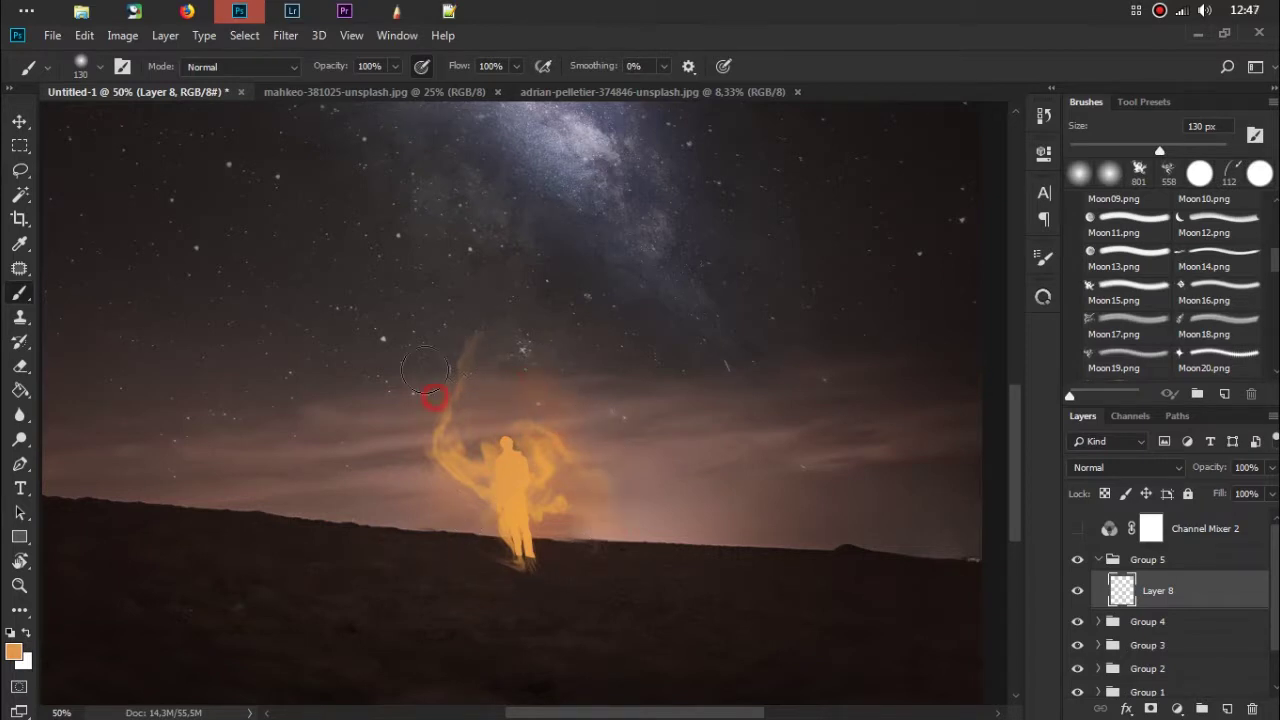
left_click(1223, 708)
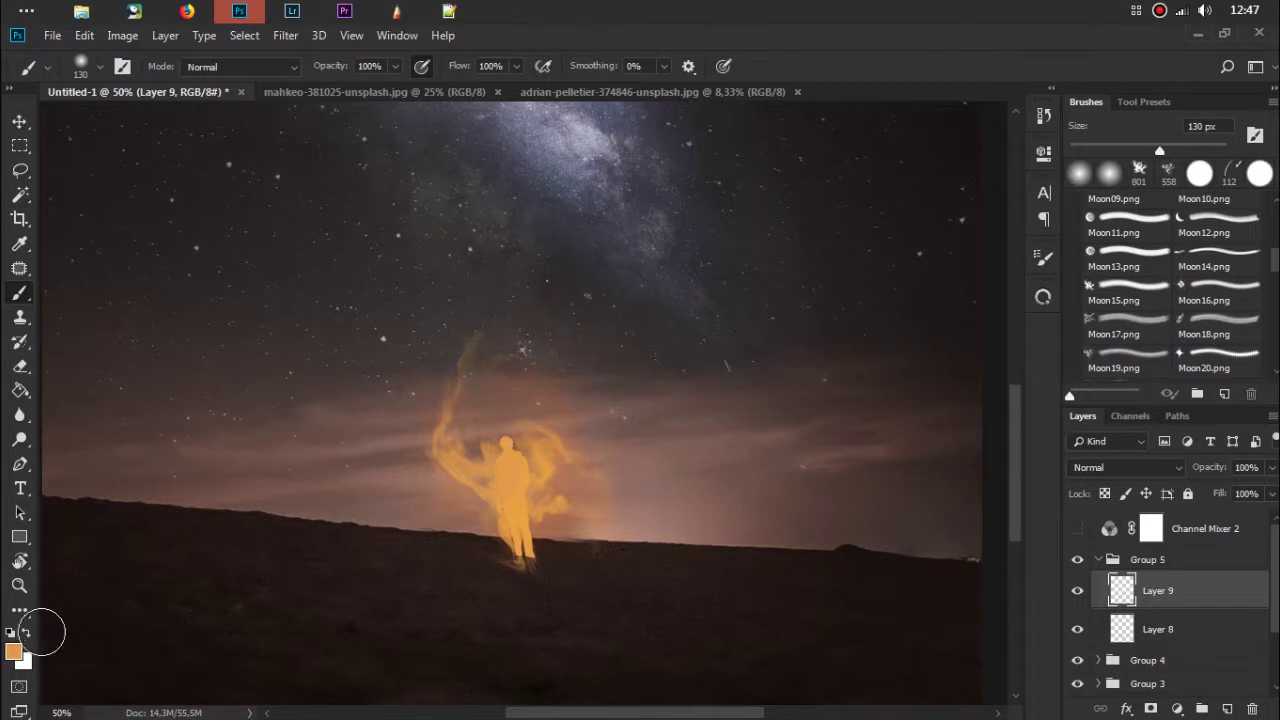
Step: Brush glow over the figure's torso and legs with a 44 px brush and move Layer 9 into Group 3
right_click(575, 455)
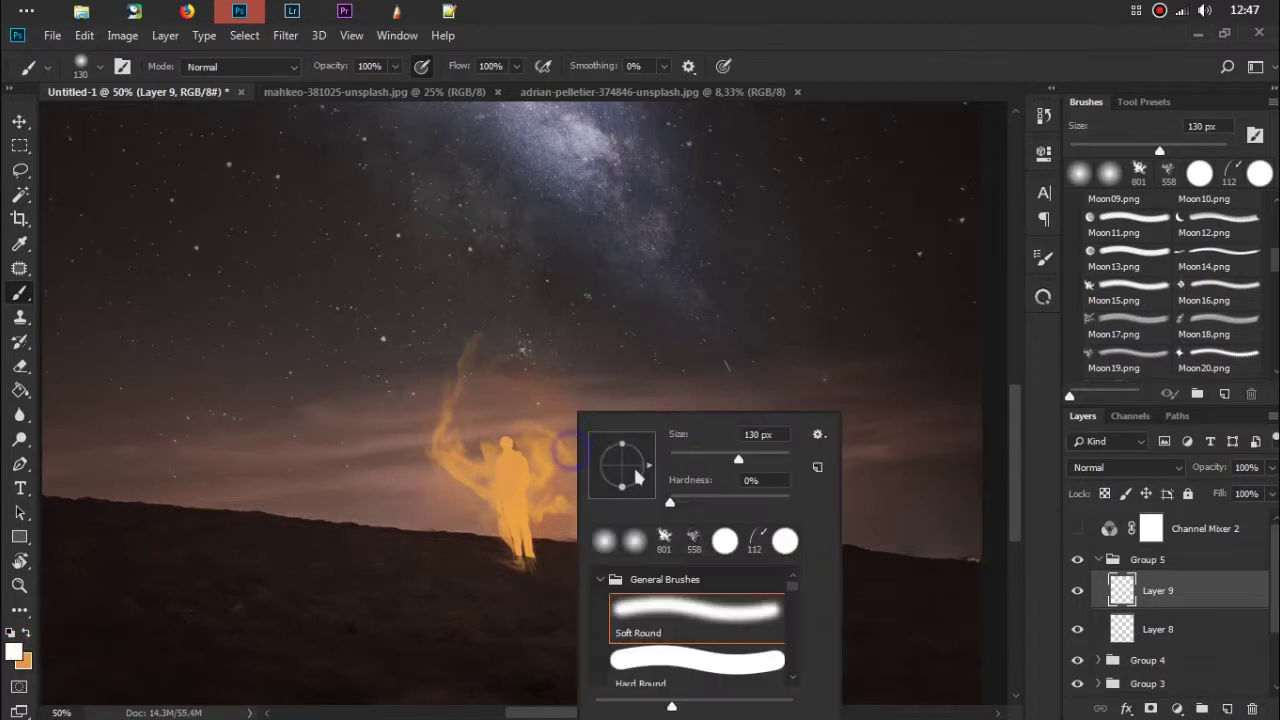
key("Return")
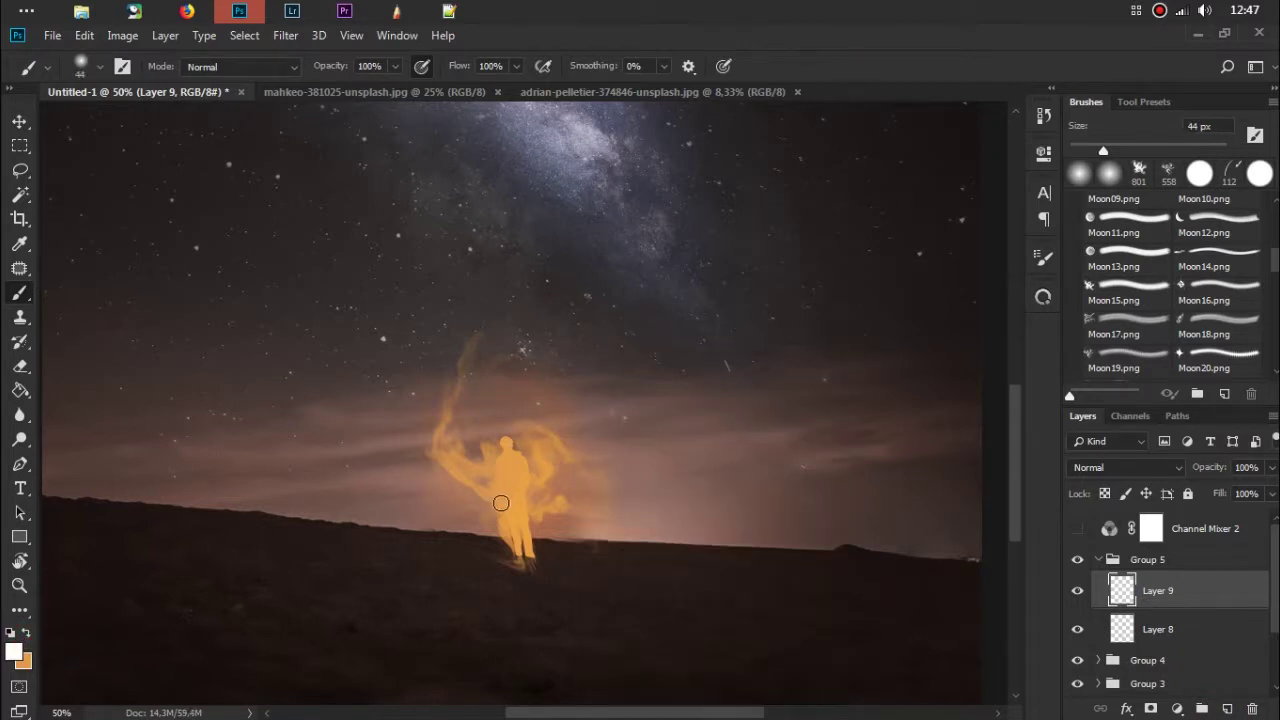
left_click_drag(509, 504, 514, 486)
key("ctrl+1")
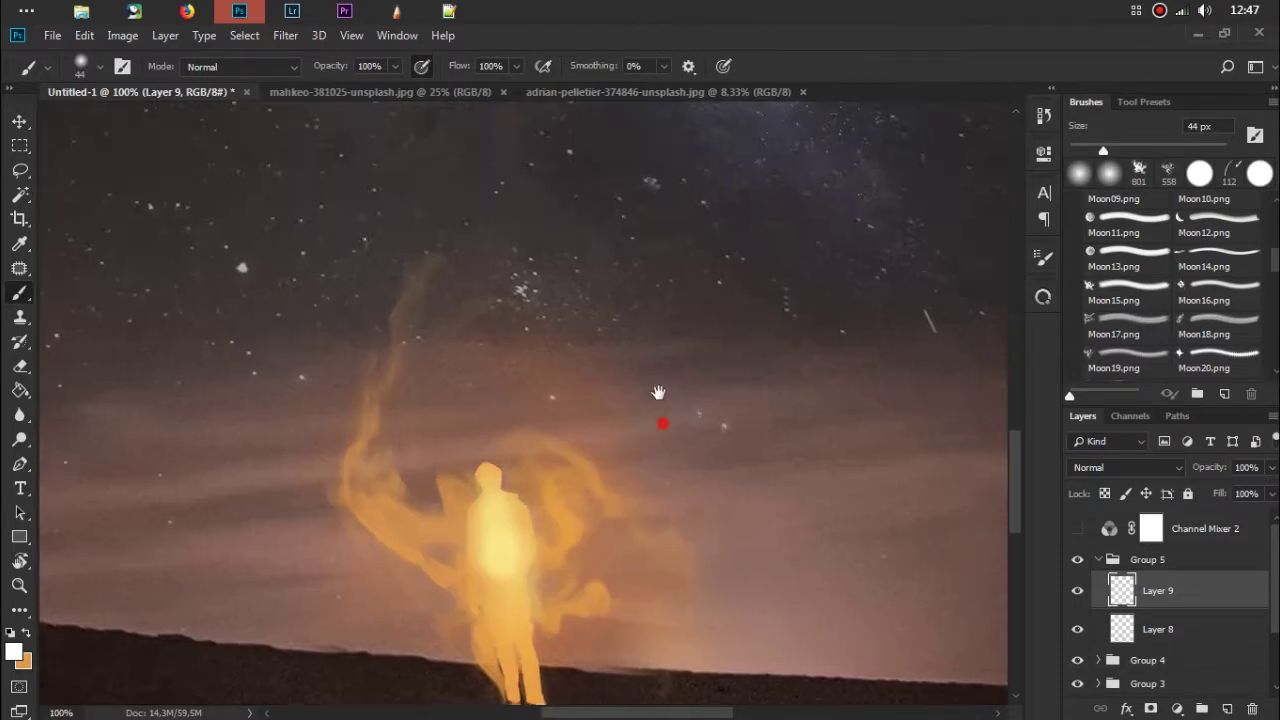
left_click_drag(471, 443, 520, 453)
key("ctrl+bracketleft")
key("ctrl+bracketleft")
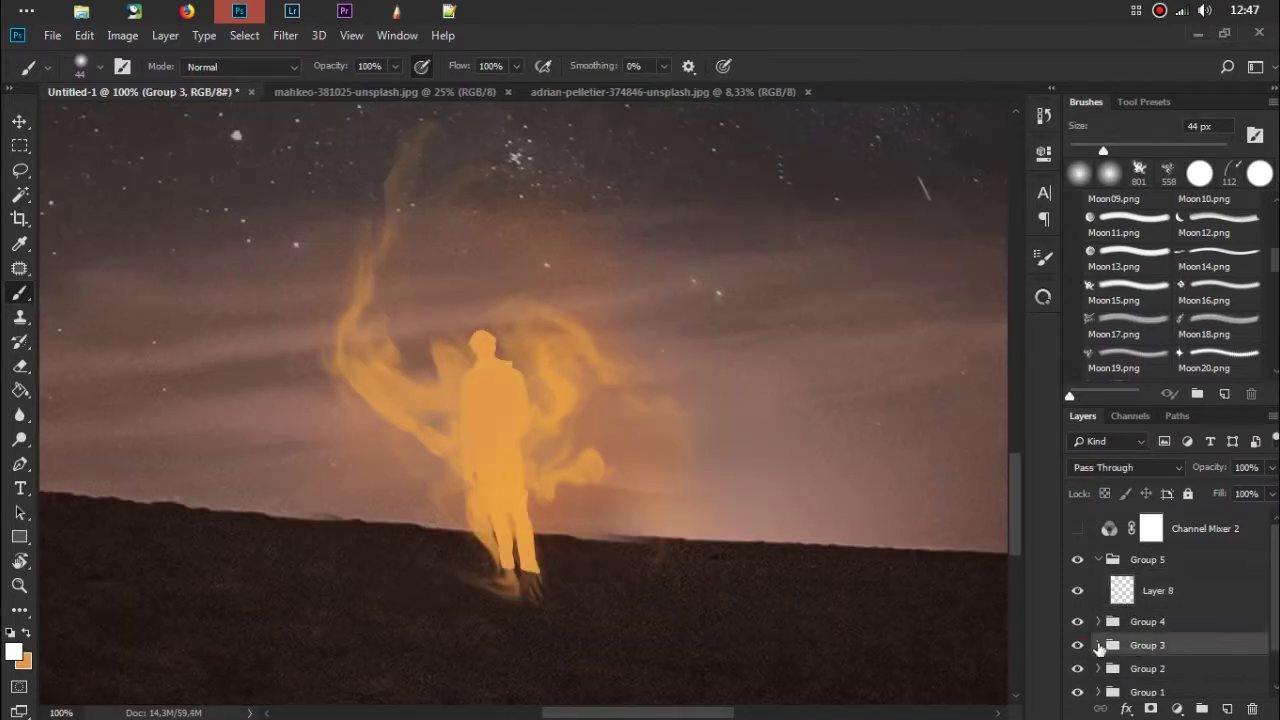
key("ctrl+bracketleft")
mouse_move(480, 363)
left_mouse_down()
mouse_move(477, 449)
mouse_move(534, 509)
mouse_move(494, 477)
left_mouse_up()
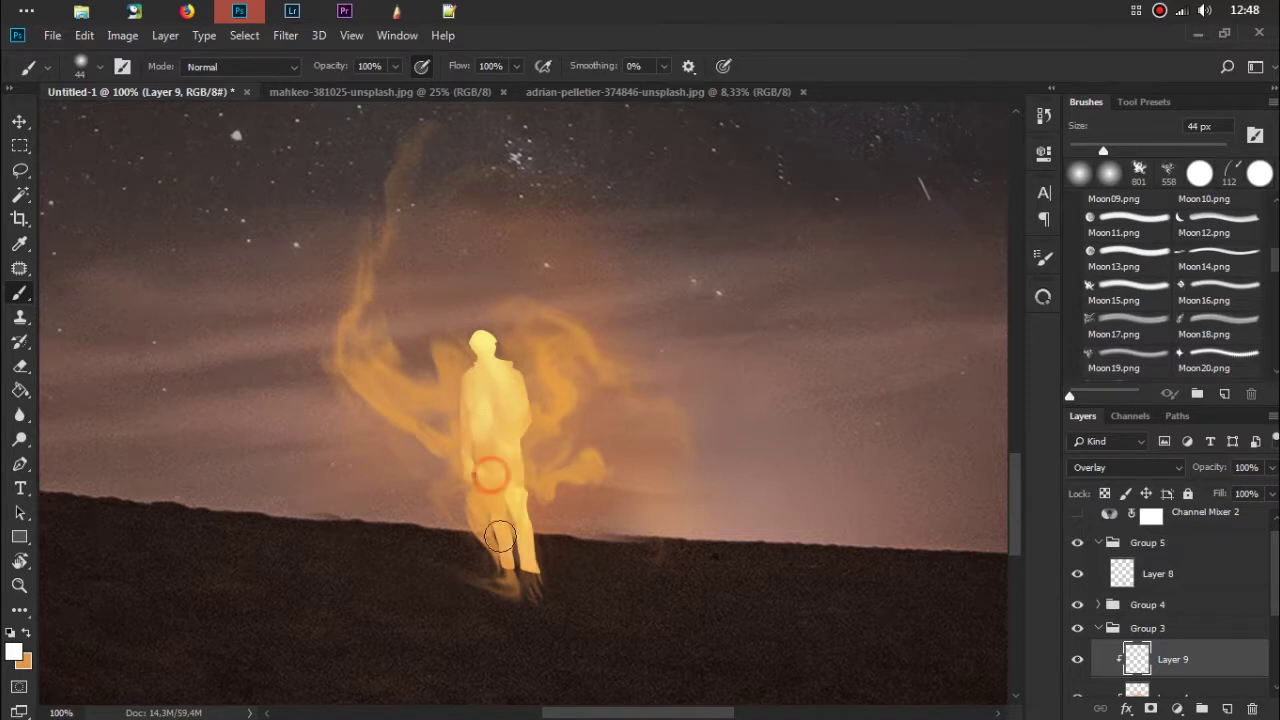
Step: On new layers in Group 5, paint light wisps near the figure's hand with a 20 px brush at 200% zoom
left_click(1099, 628)
left_click(1157, 573)
key("ctrl+shift+alt+n")
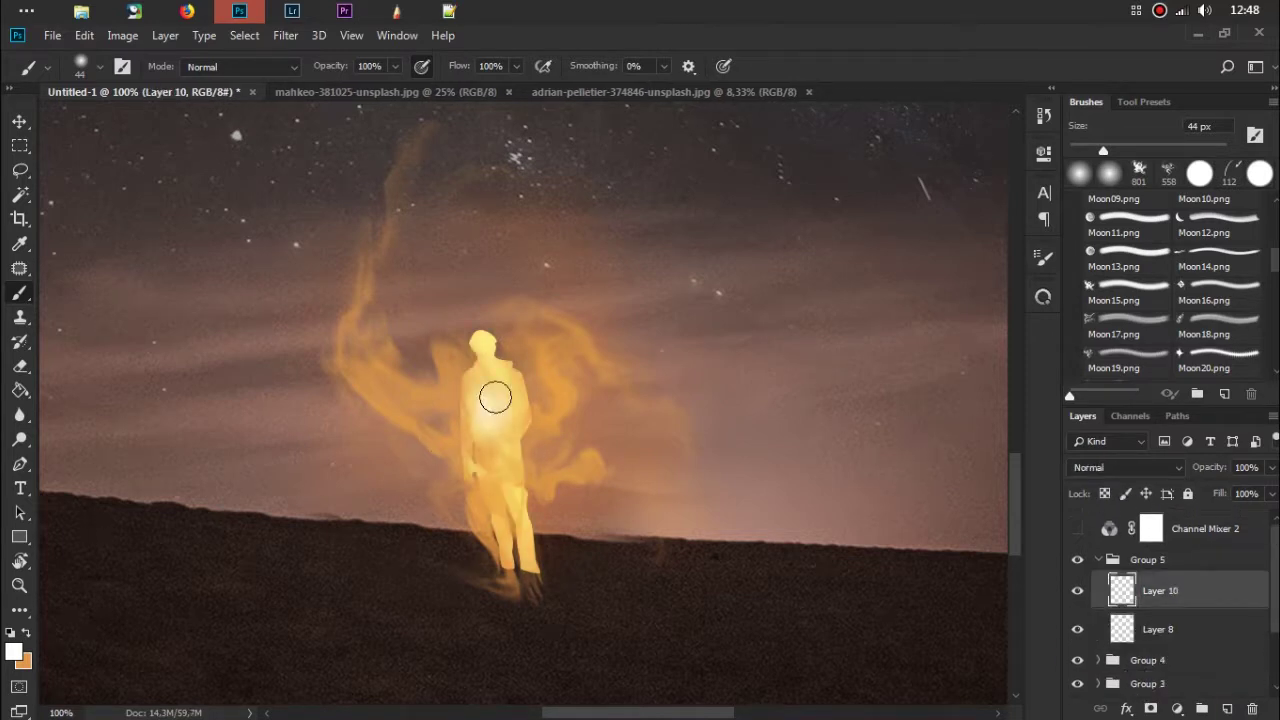
key("ctrl+plus")
scroll(654, 356, "down", 2)
key("bracketleft")
key("bracketleft")
key("bracketleft")
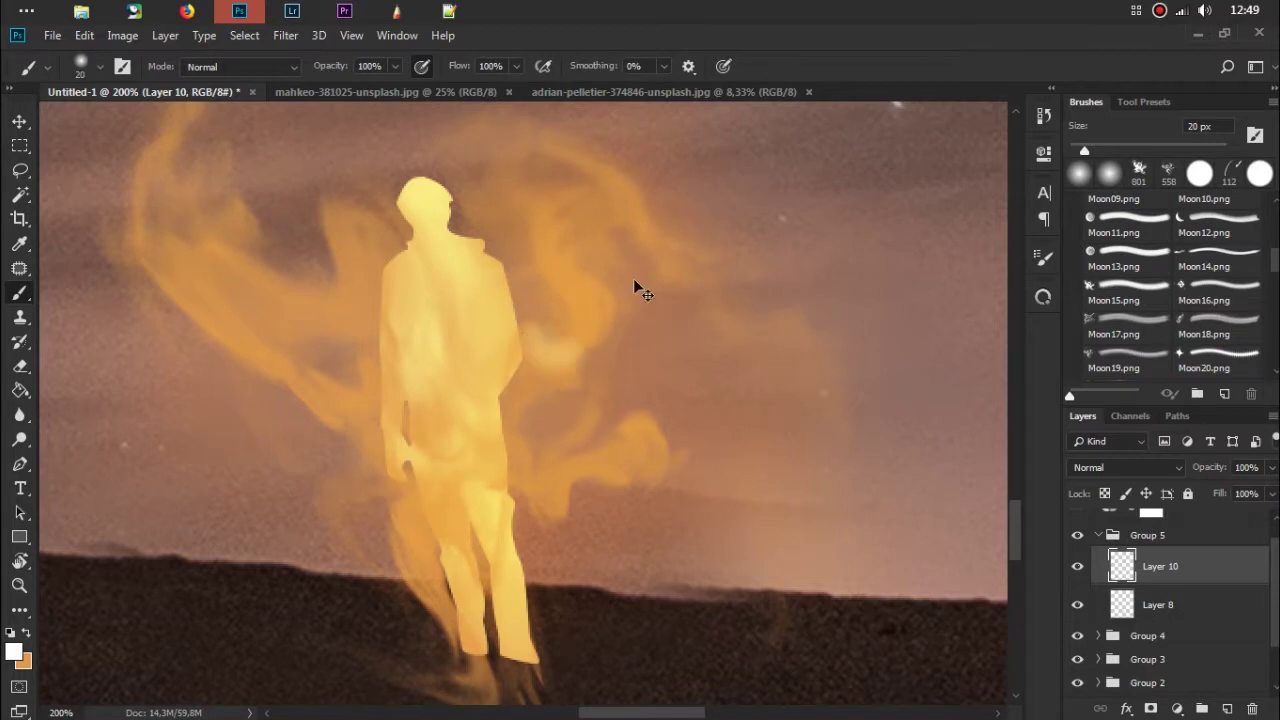
left_click_drag(610, 462, 563, 491)
left_click_drag(605, 405, 537, 480)
Step: Add glow to the left wing with a 58 px brush, then brighten it with a 21 px brush
key("bracketright")
key("bracketright")
key("bracketright")
key("ctrl+minus")
left_click_drag(384, 370, 430, 400)
right_click(530, 365)
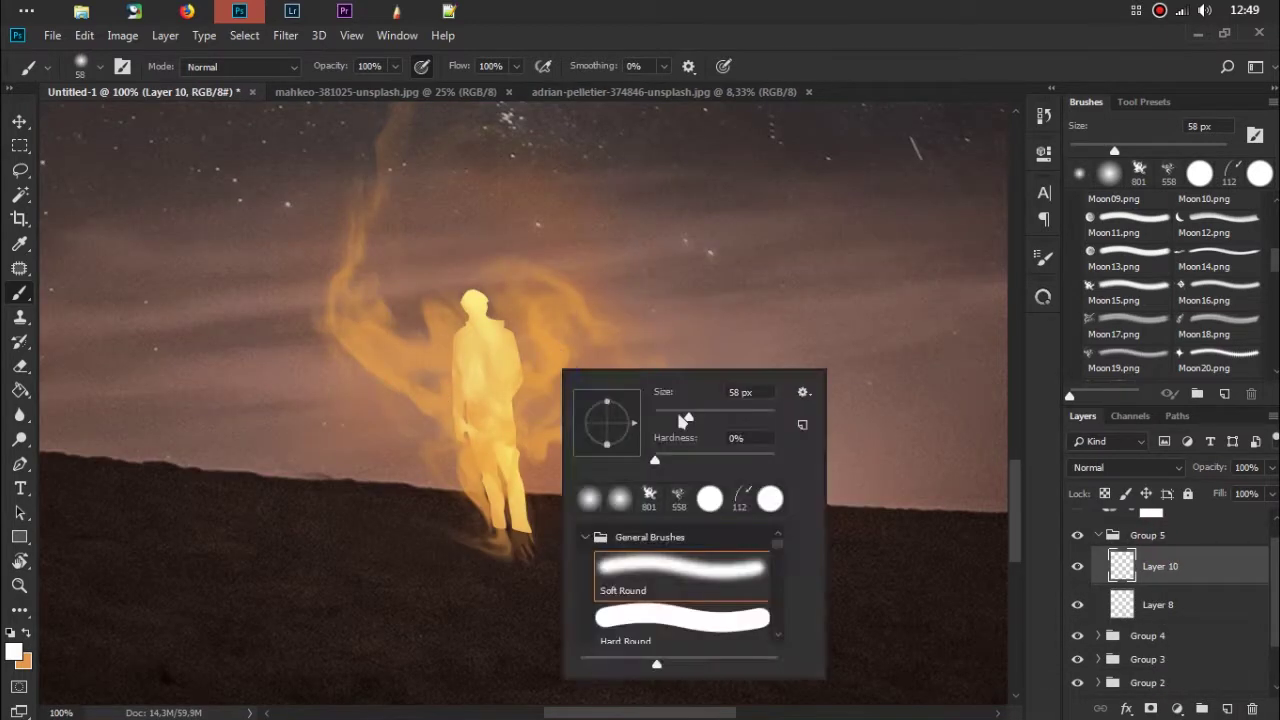
key("Return")
left_click_drag(454, 392, 433, 389)
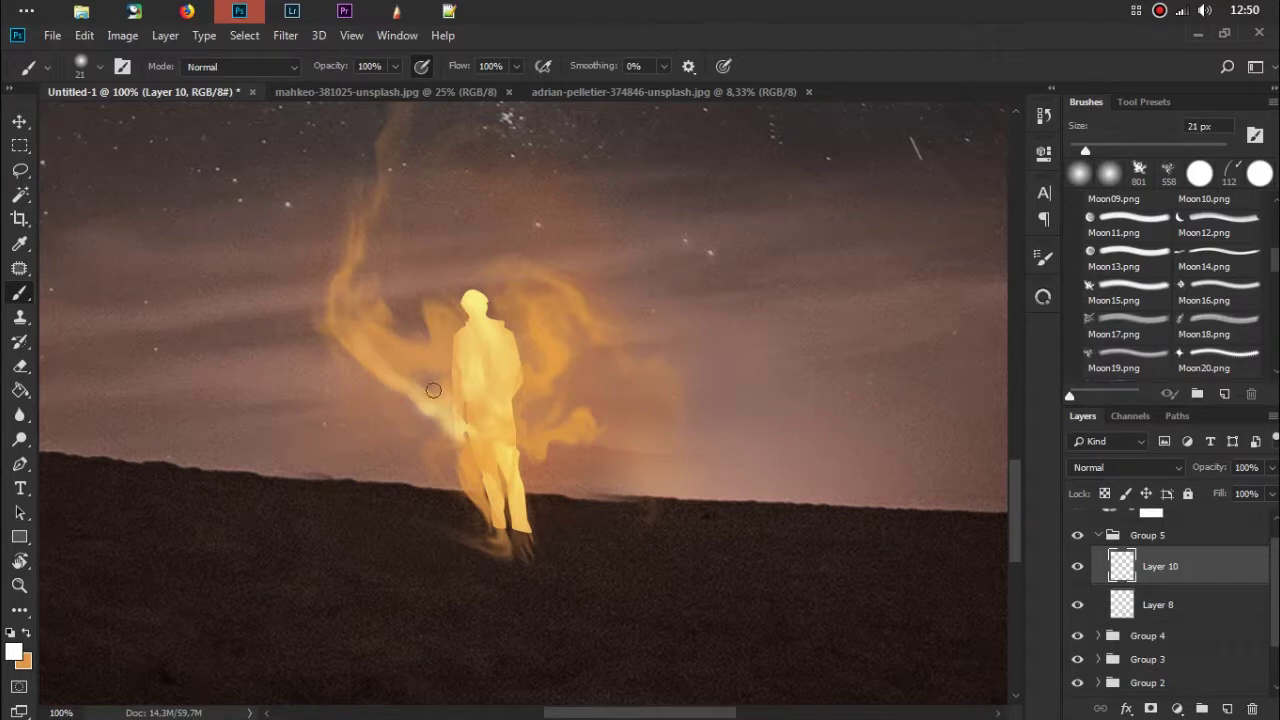
Step: Brighten the figure's lower legs and feet with a 44 px brush, then add Layer 12 in Group 5
right_click(463, 390)
key("Return")
right_click(530, 400)
key("Return")
right_click(662, 406)
key("Return")
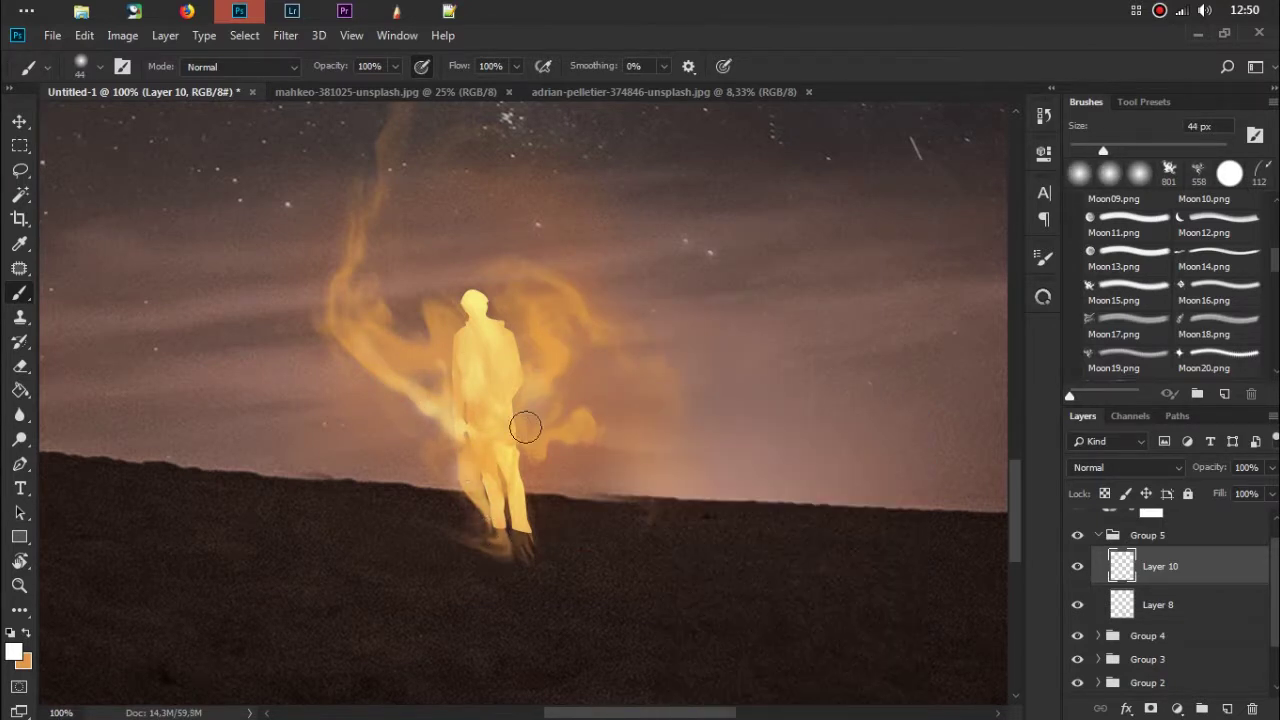
left_click_drag(510, 525, 518, 532)
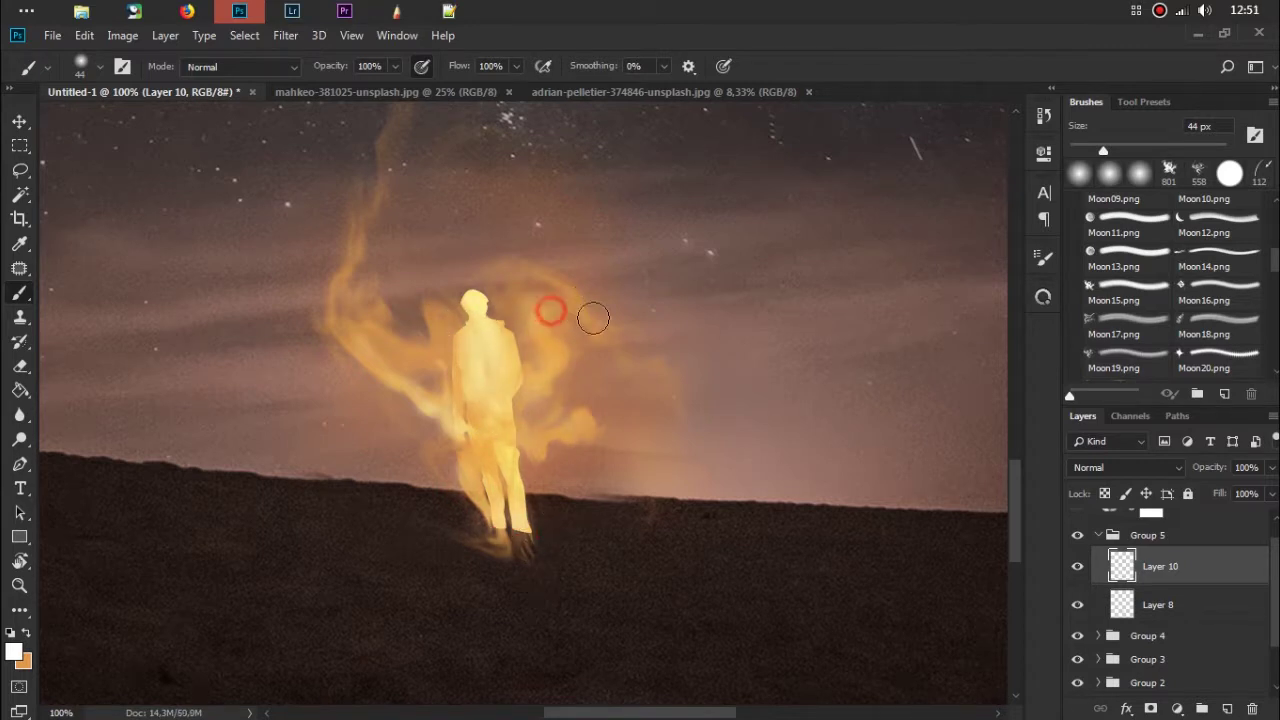
left_click_drag(471, 224, 495, 270)
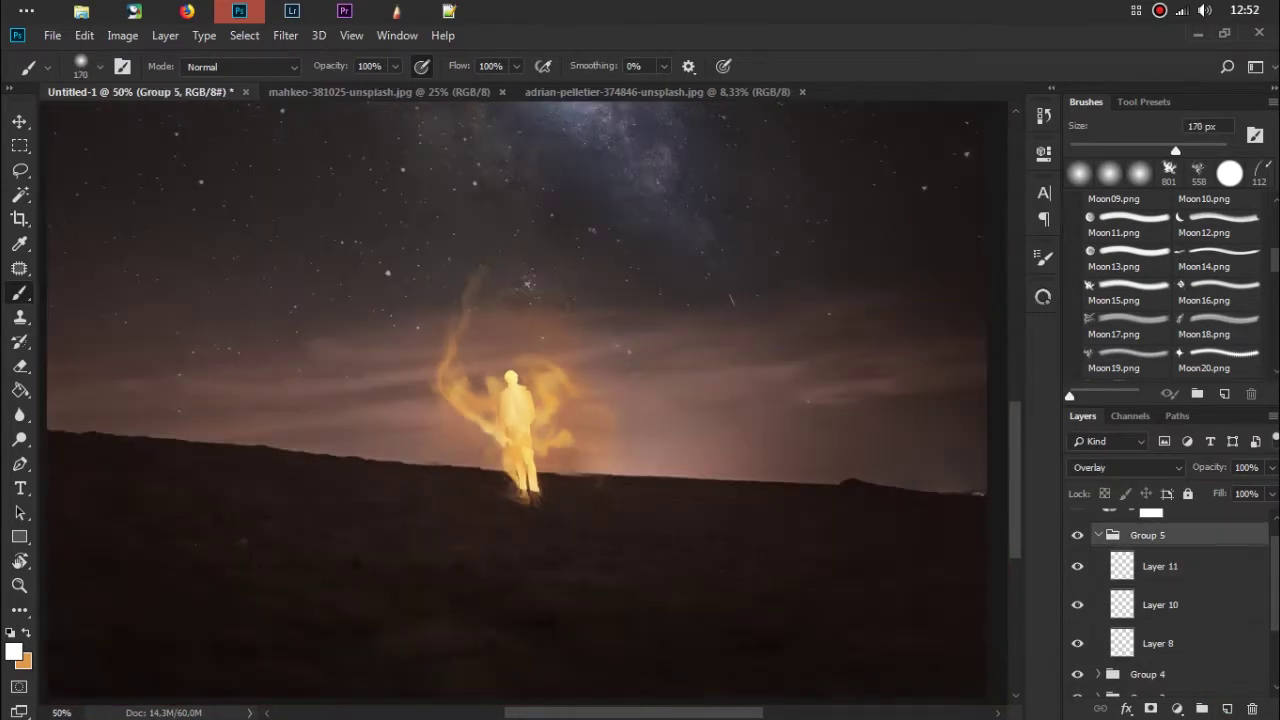
left_click(1227, 708)
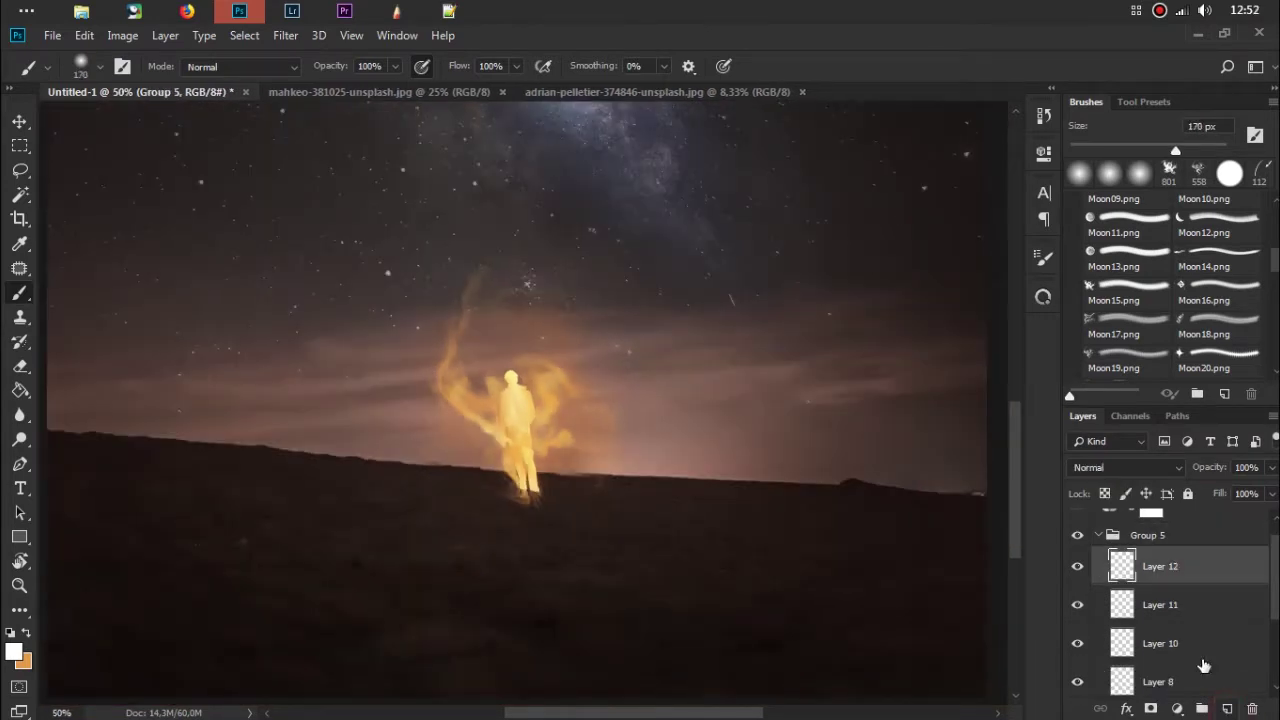
Step: Move Layer 12 above Group 5 and brush orange glow over the legs with an 80 px brush, erasing some
left_click_drag(1192, 583, 1190, 527)
key("x")
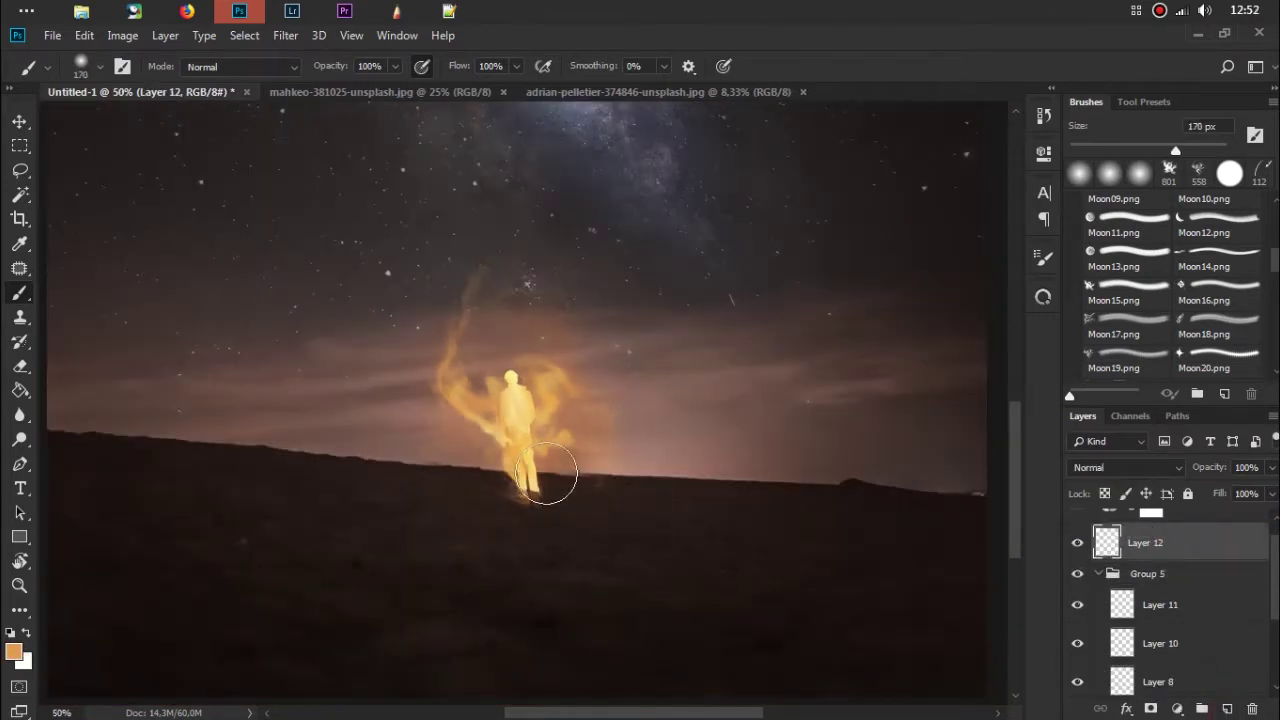
key("bracketleft")
key("bracketleft")
key("bracketleft")
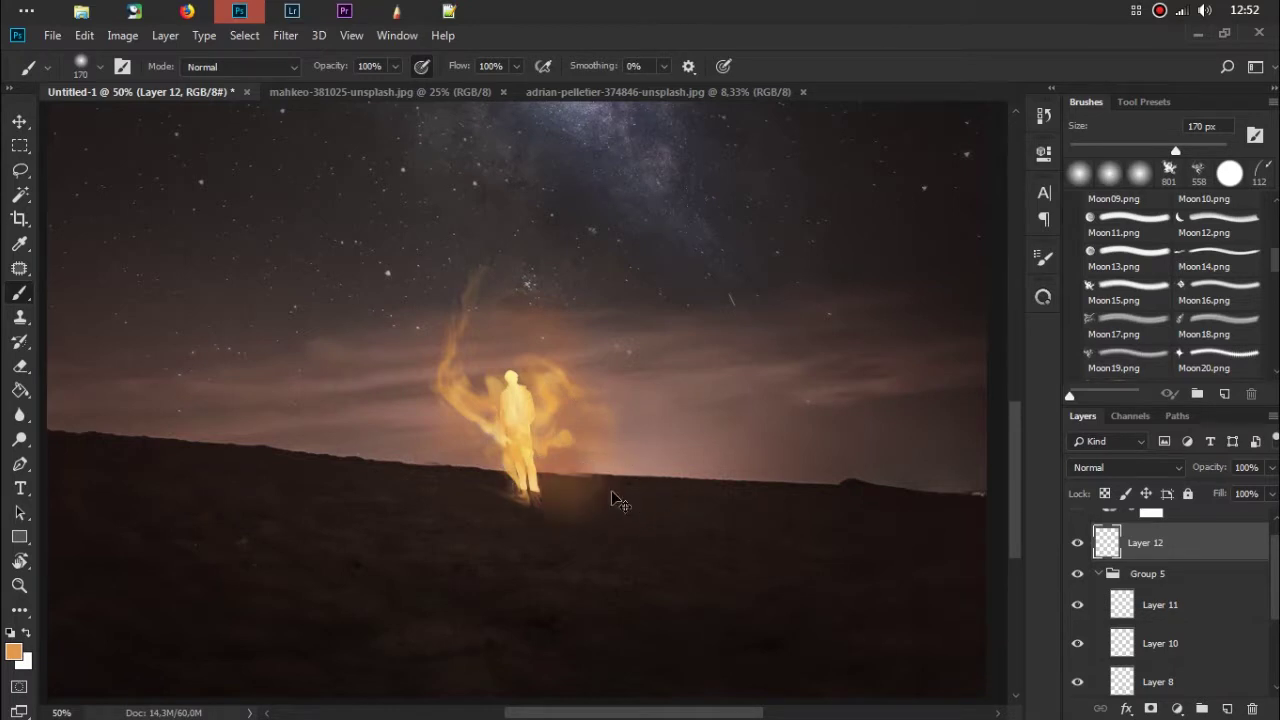
key("e")
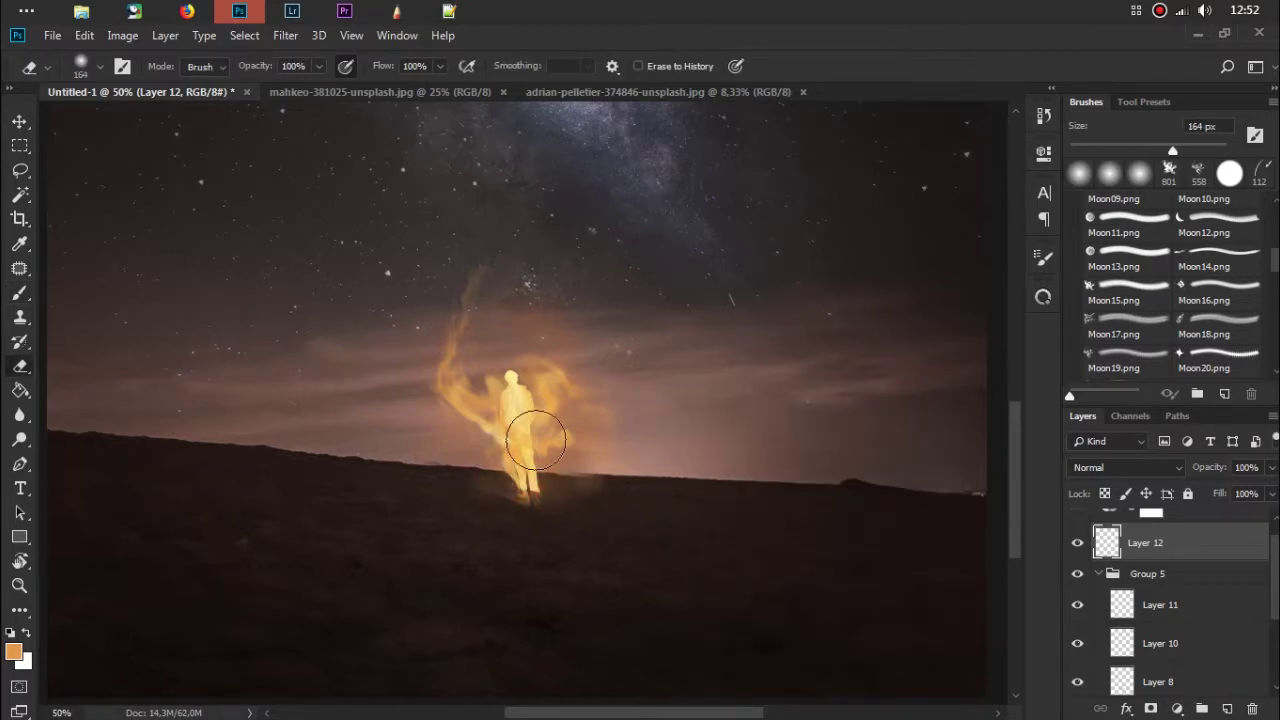
key("b")
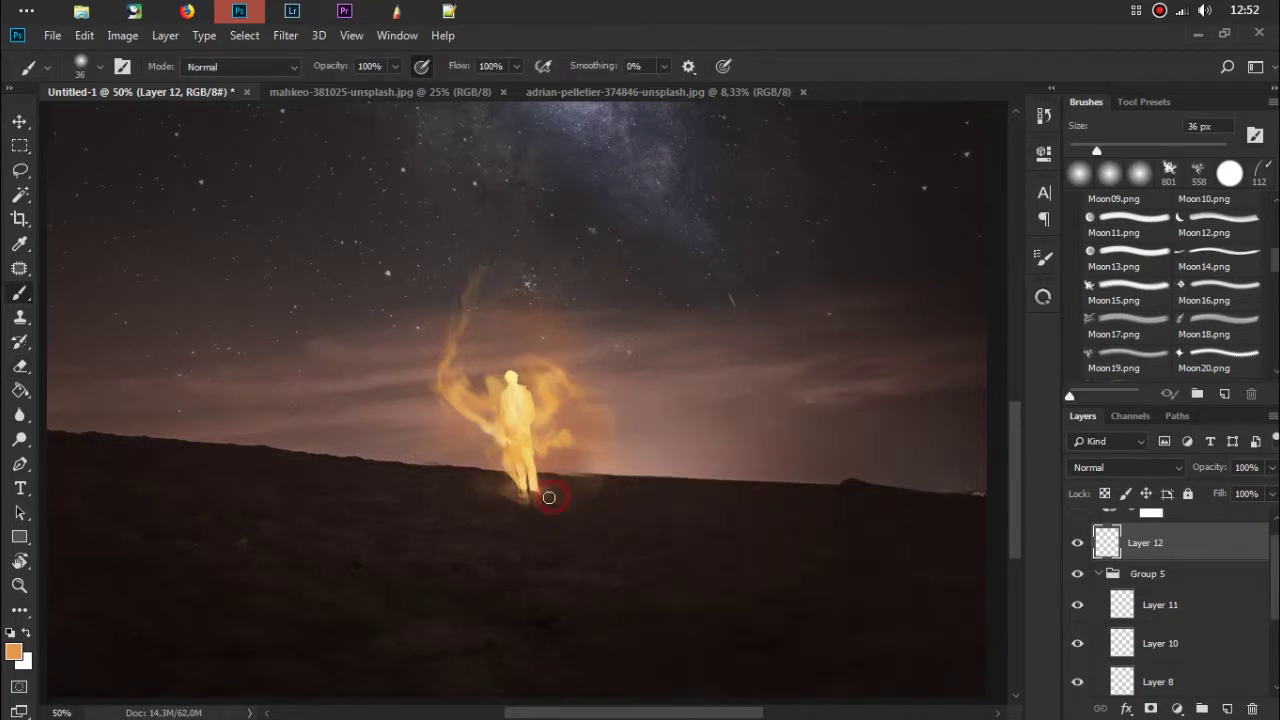
key("e")
key("b")
key("e")
right_click(672, 439)
key("x")
key("b")
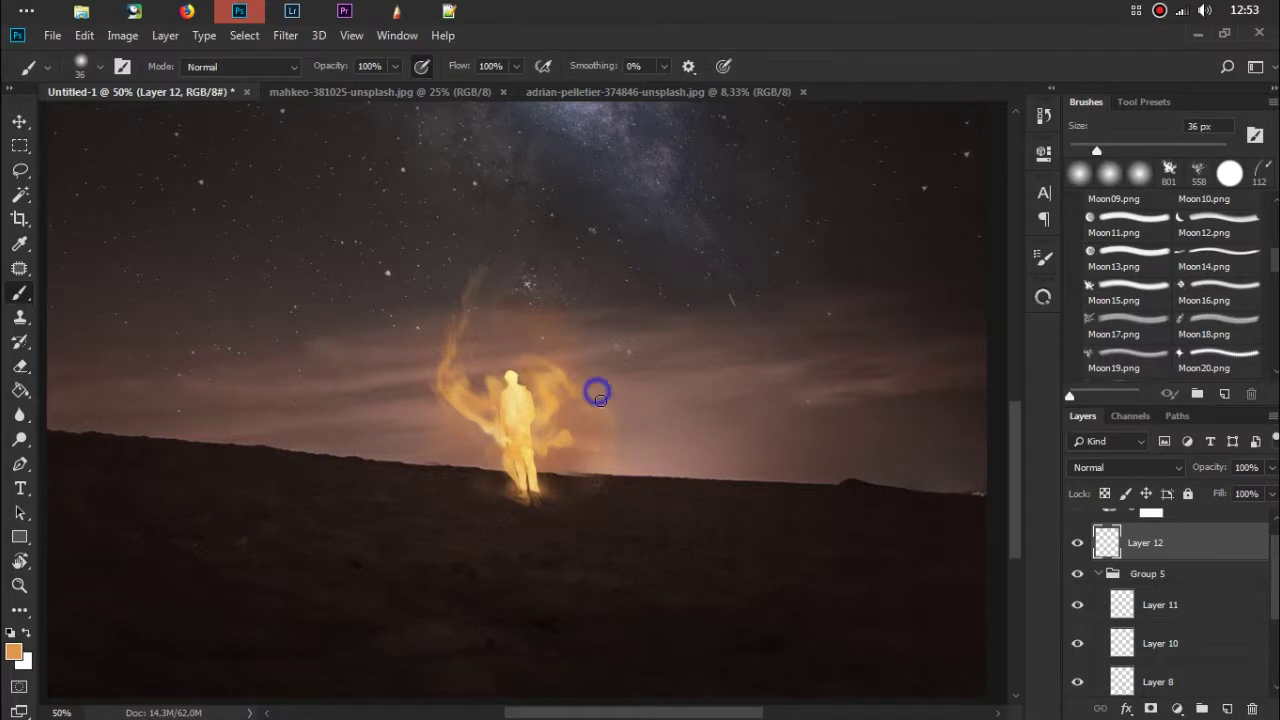
left_click_drag(475, 442, 512, 457)
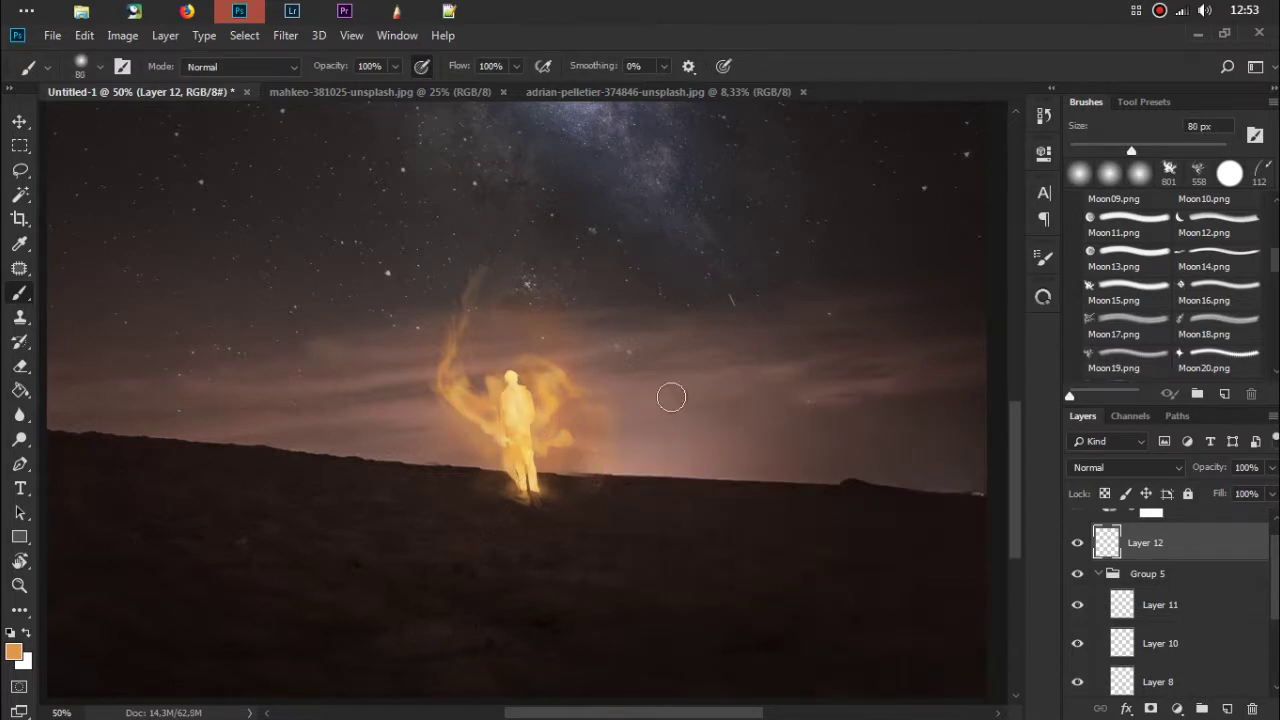
key("ctrl+0")
Step: Add a layer mask to Group 3 and set up a 25 px brush with default colours
left_click(1099, 573)
left_click(1077, 597)
left_click(1185, 628)
left_click(1150, 708)
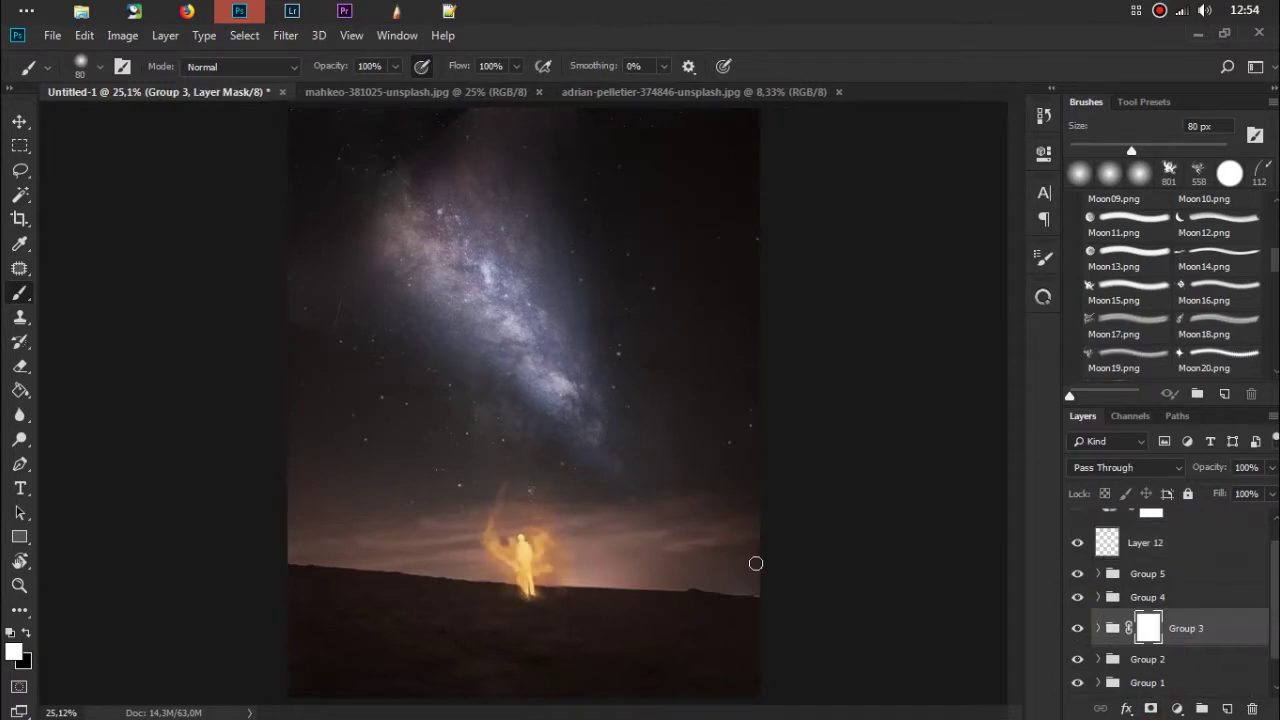
key("ctrl+1")
scroll(677, 277, "down", 5)
key("bracketleft")
key("bracketleft")
key("bracketleft")
key("x")
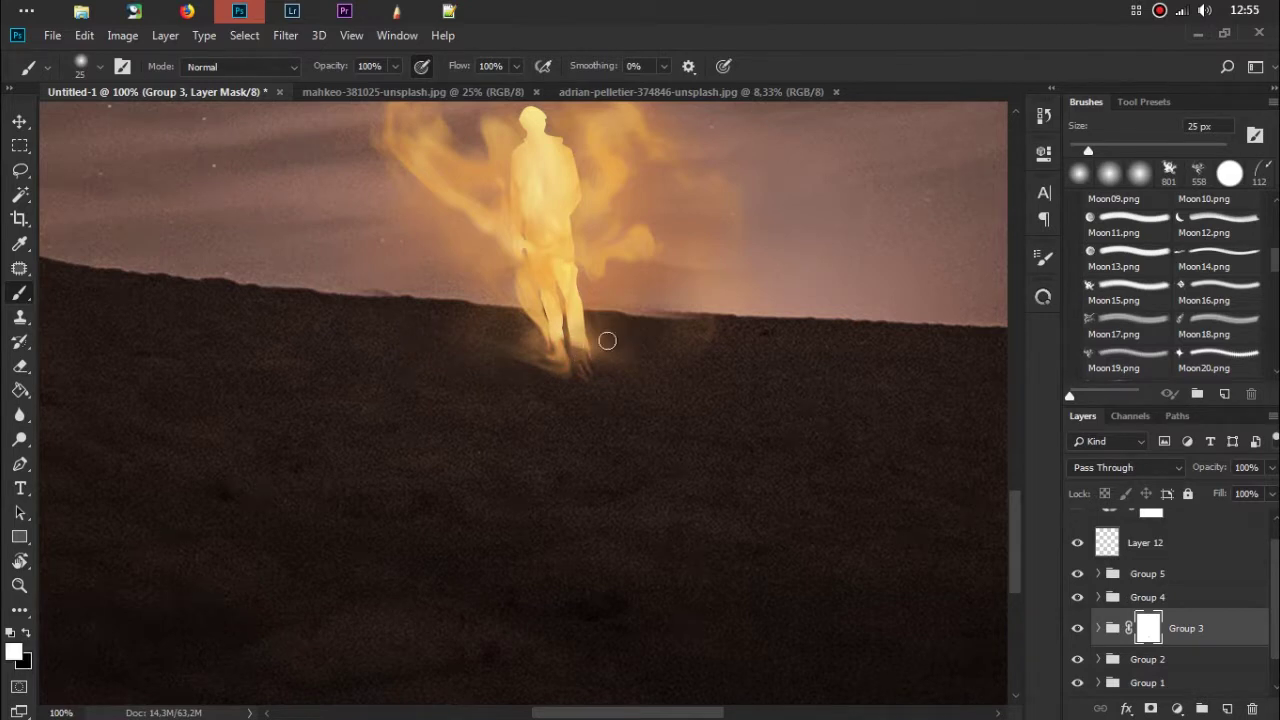
Step: On new Layer 13, paint orange at the figure's feet and apply a Motion Blur to it
left_click(1227, 708)
left_click(545, 343, "alt")
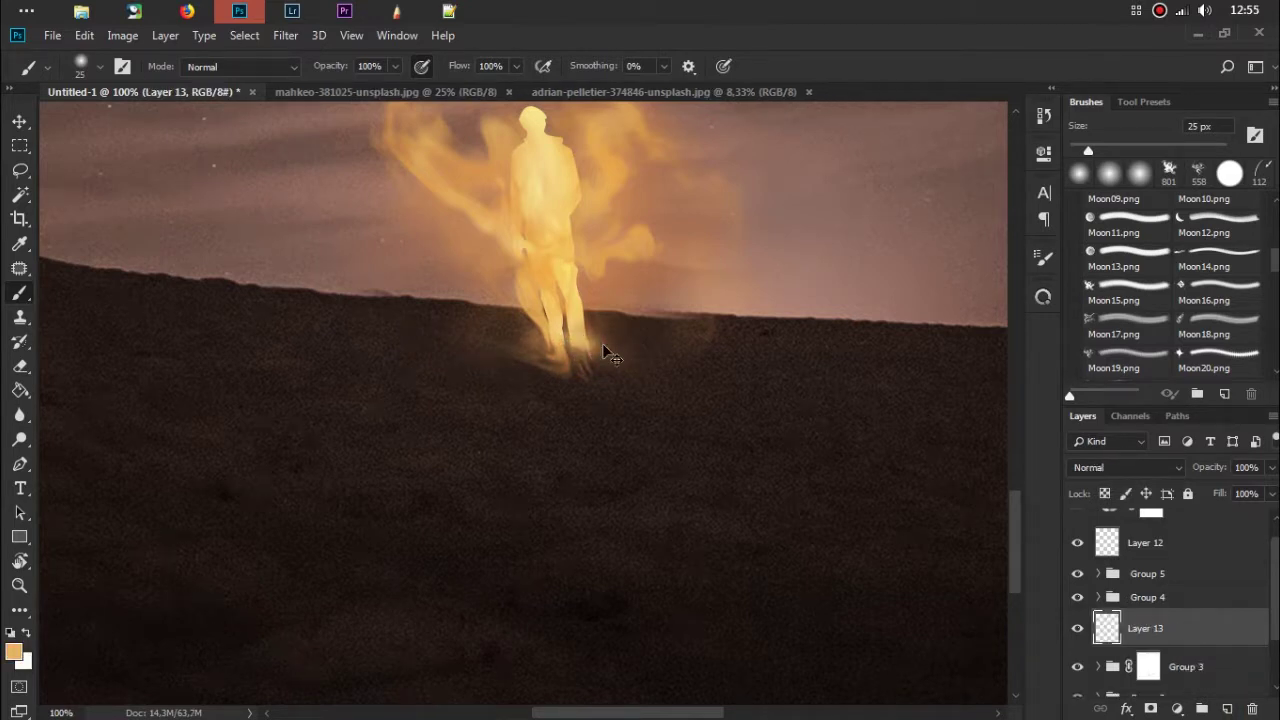
left_click(553, 328)
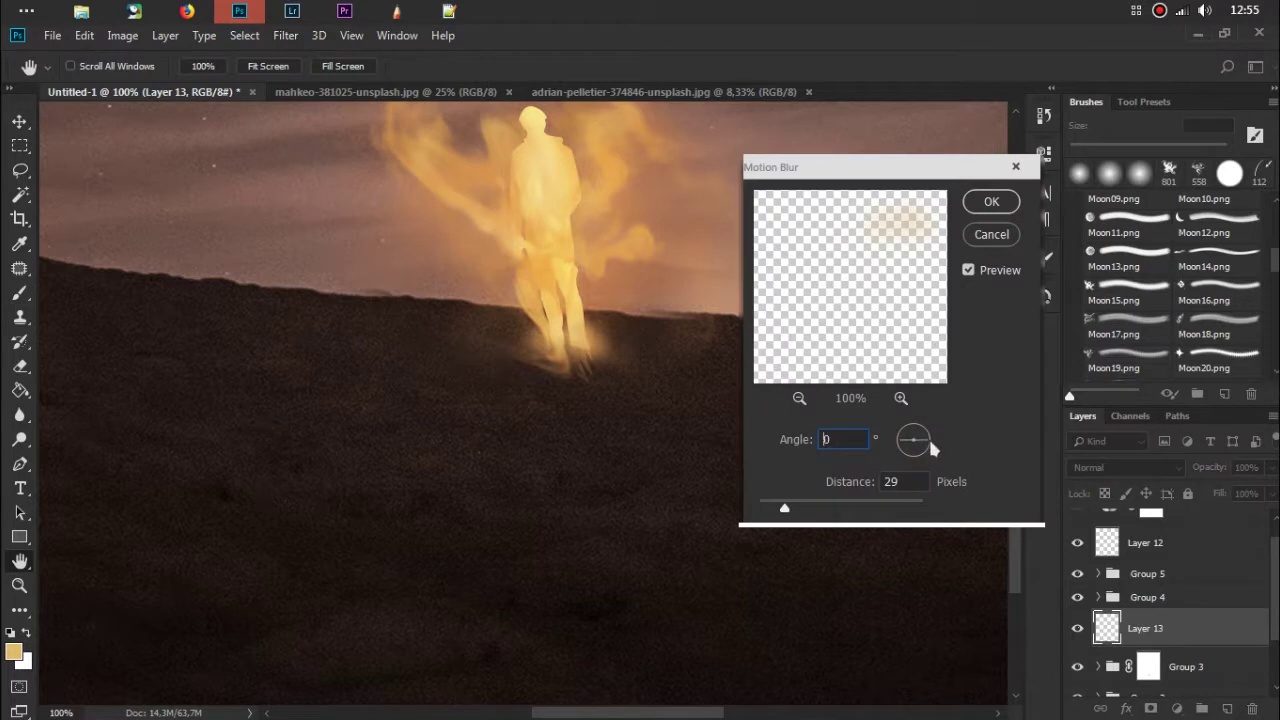
left_click_drag(811, 508, 835, 508)
left_click(990, 205)
key("e")
right_click(755, 250)
key("Escape")
Step: Add a layer mask to Group 4 and set Layer 13's opacity to 49%
left_click(1120, 555)
left_click(1077, 551)
left_click(1147, 605)
left_click(1150, 708)
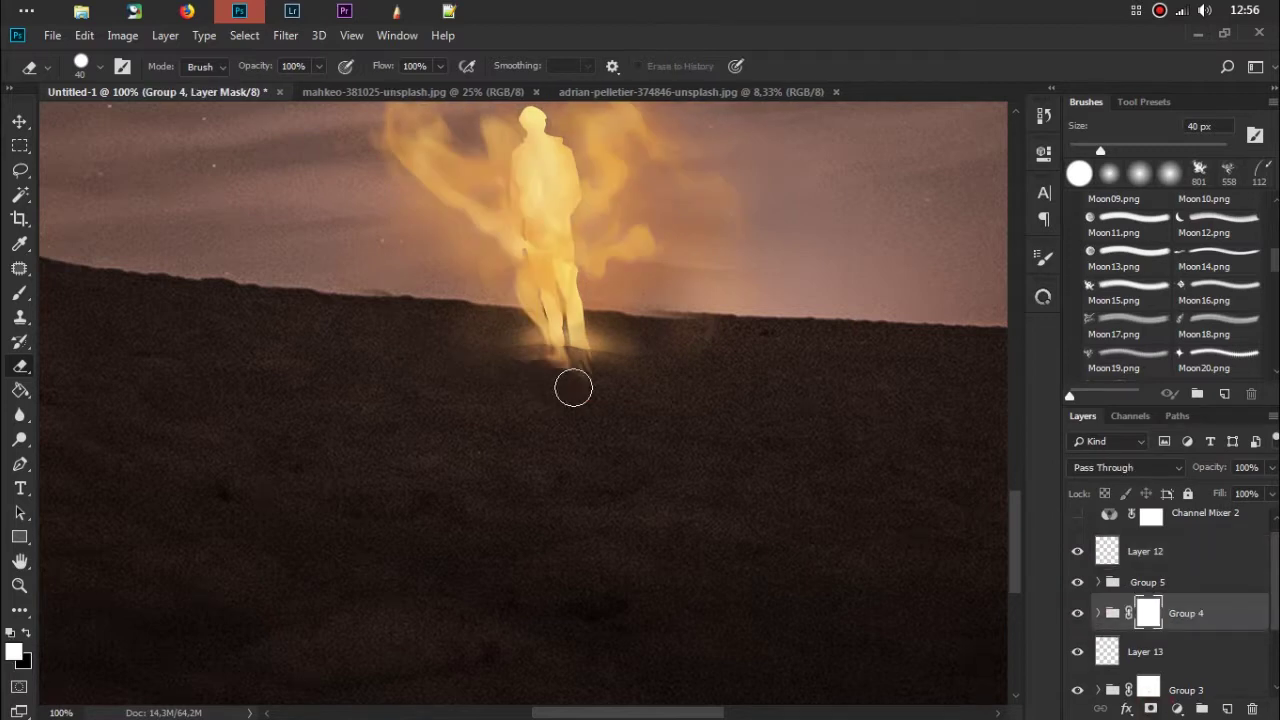
scroll(1268, 576, "down", 1)
left_click(1145, 596)
left_click_drag(1215, 467, 1210, 482)
key("Return")
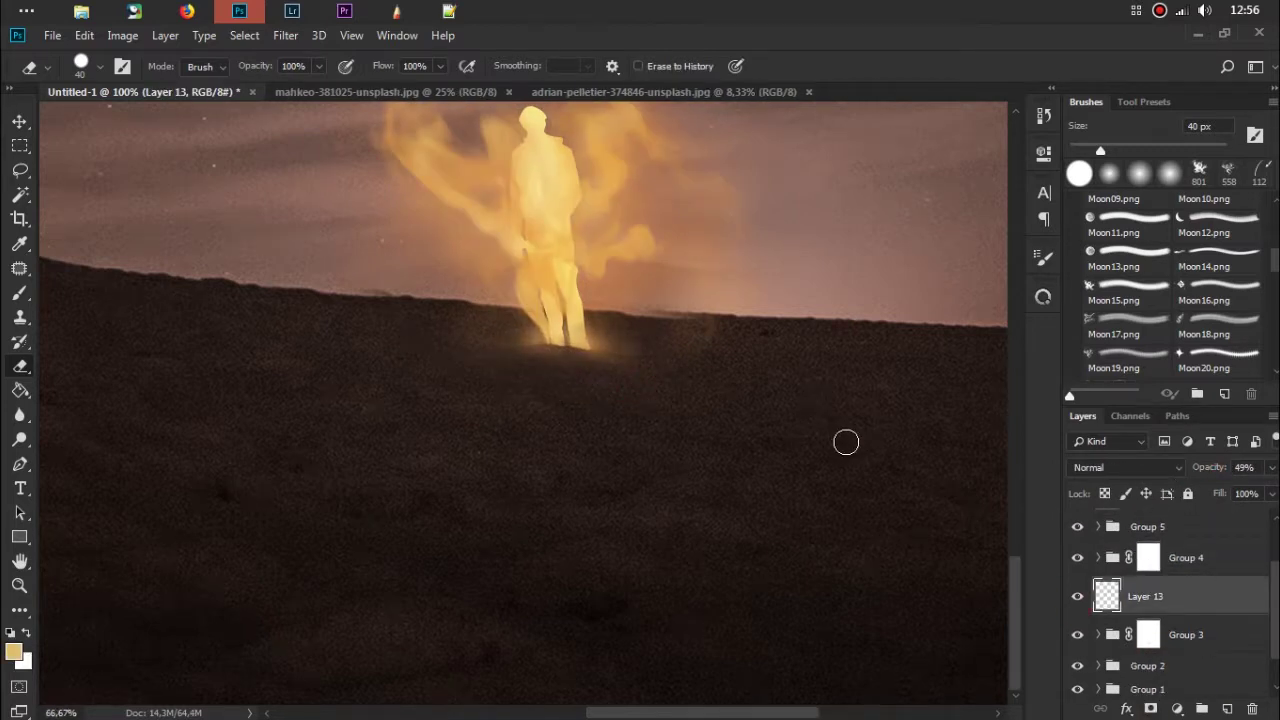
key("ctrl+minus")
key("ctrl+minus")
left_click_drag(834, 371, 861, 476)
key("ctrl+0")
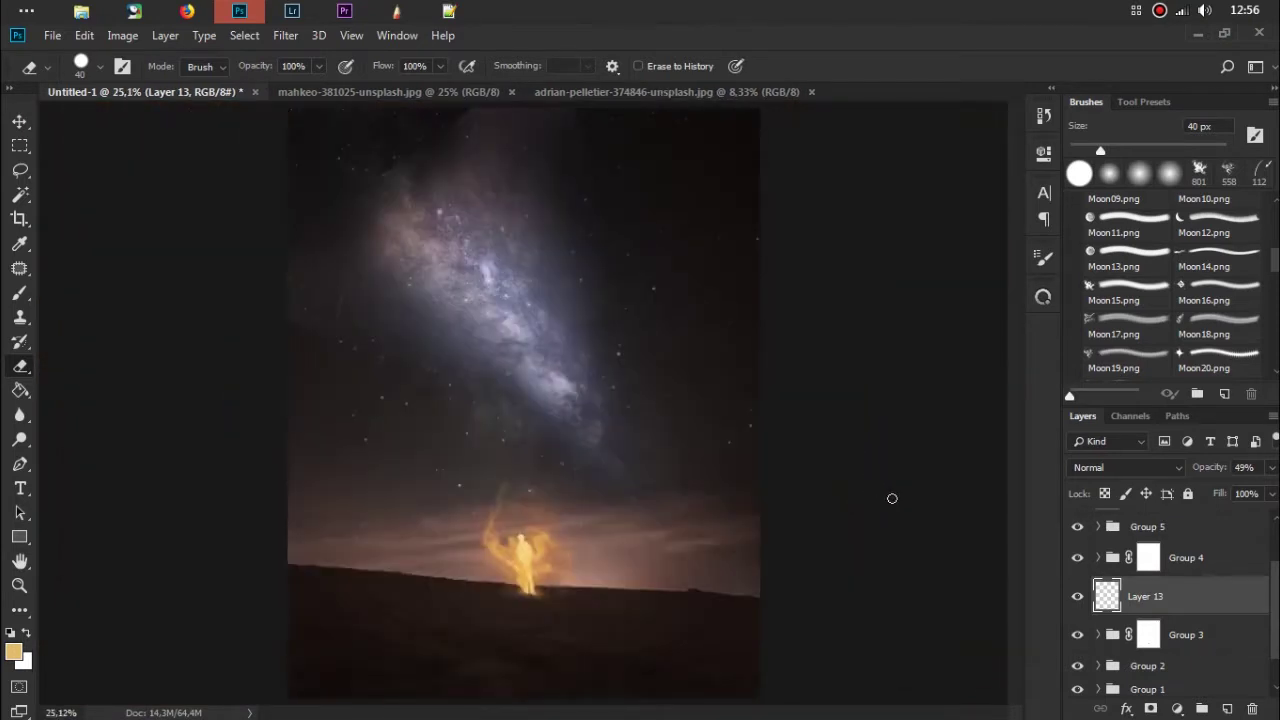
Step: Compare Groups 1 and 2, then expand Group 2 and select Layer 6's mask
left_click_drag(1275, 567, 1276, 640)
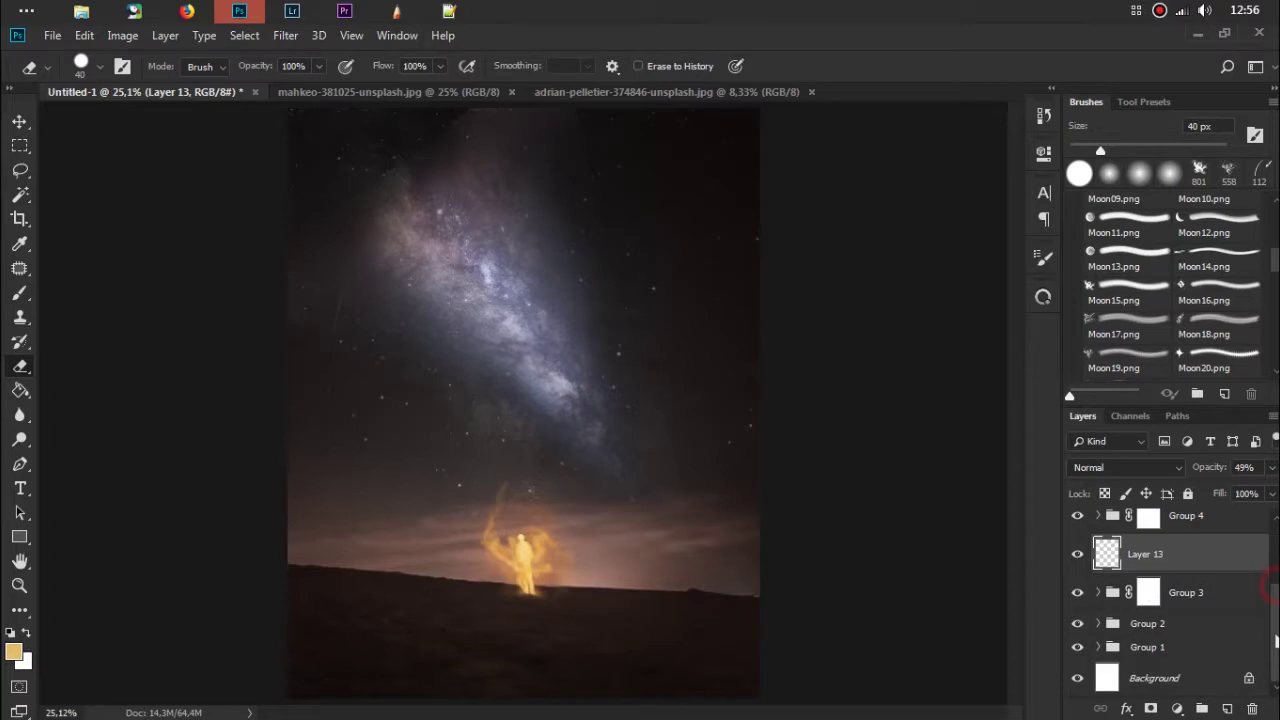
left_click(1077, 623)
left_click(1077, 647)
left_click(1147, 623)
left_click(1098, 623)
left_click(1160, 654)
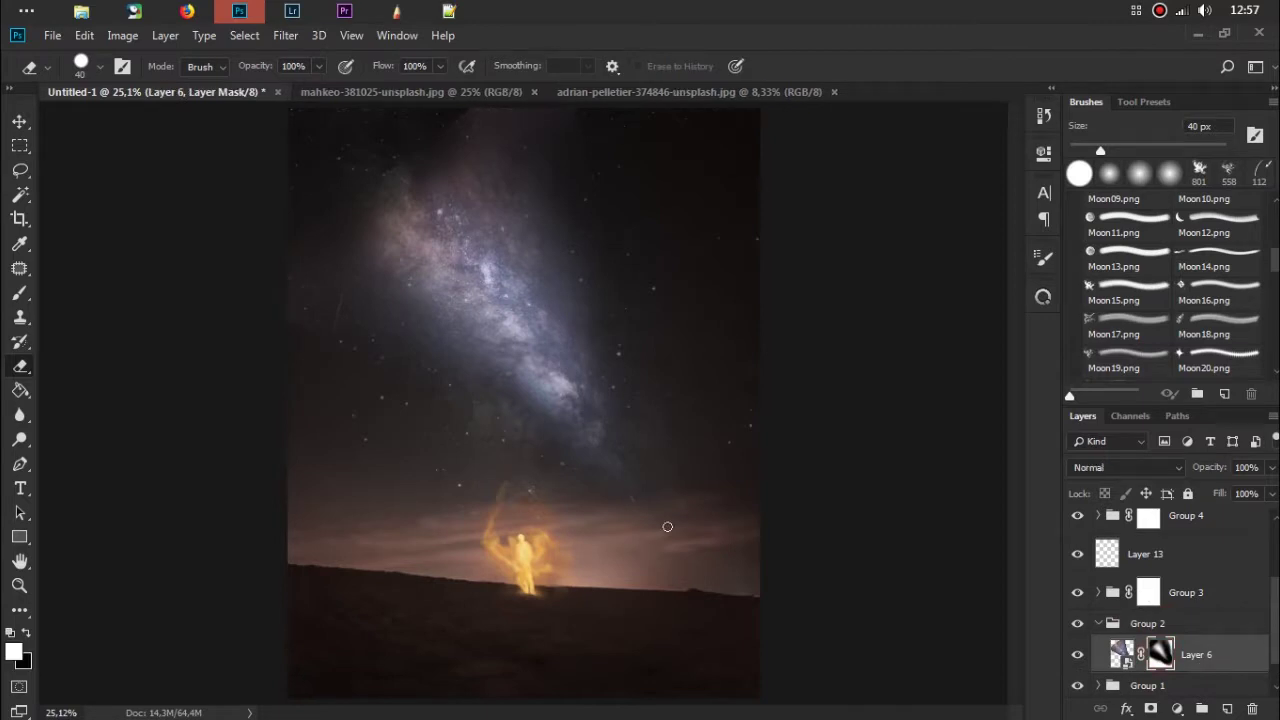
Step: Choose the Soft Round brush at 114 px
right_click(687, 545)
left_click(824, 598)
left_click(20, 291)
right_click(707, 622)
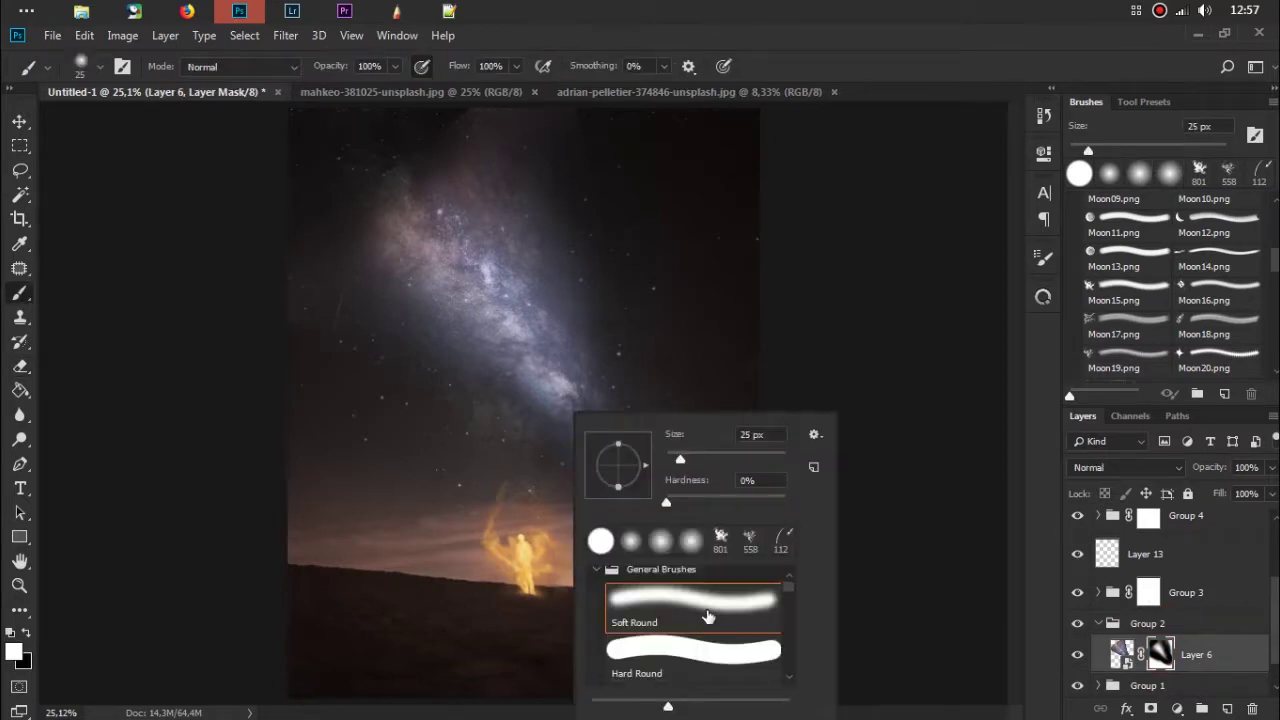
type("114")
key("Return")
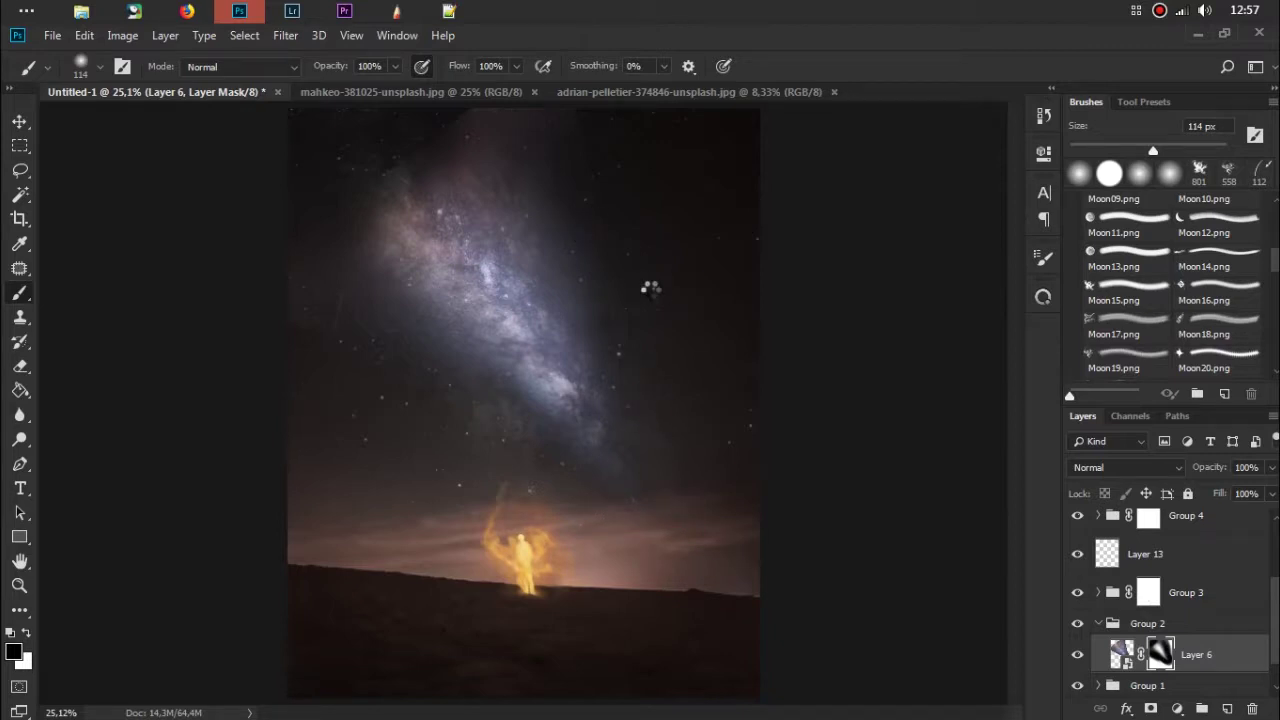
right_click(704, 336)
left_click(922, 70)
Step: On new Layer 14 above Group 1, paint black across the horizon with a 514 px brush, then hide it
scroll(1247, 643, "down", 1)
left_click(1190, 647)
left_click(1226, 709)
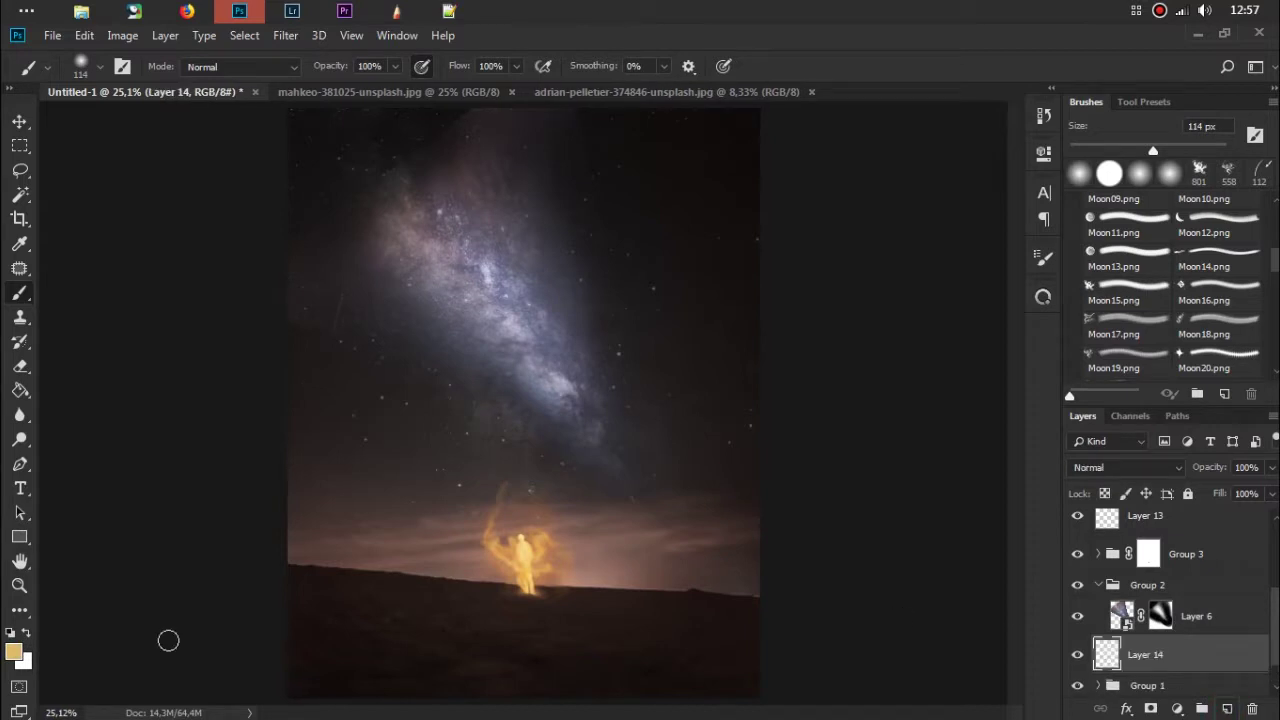
right_click(340, 655, "alt+shift")
right_click(652, 461)
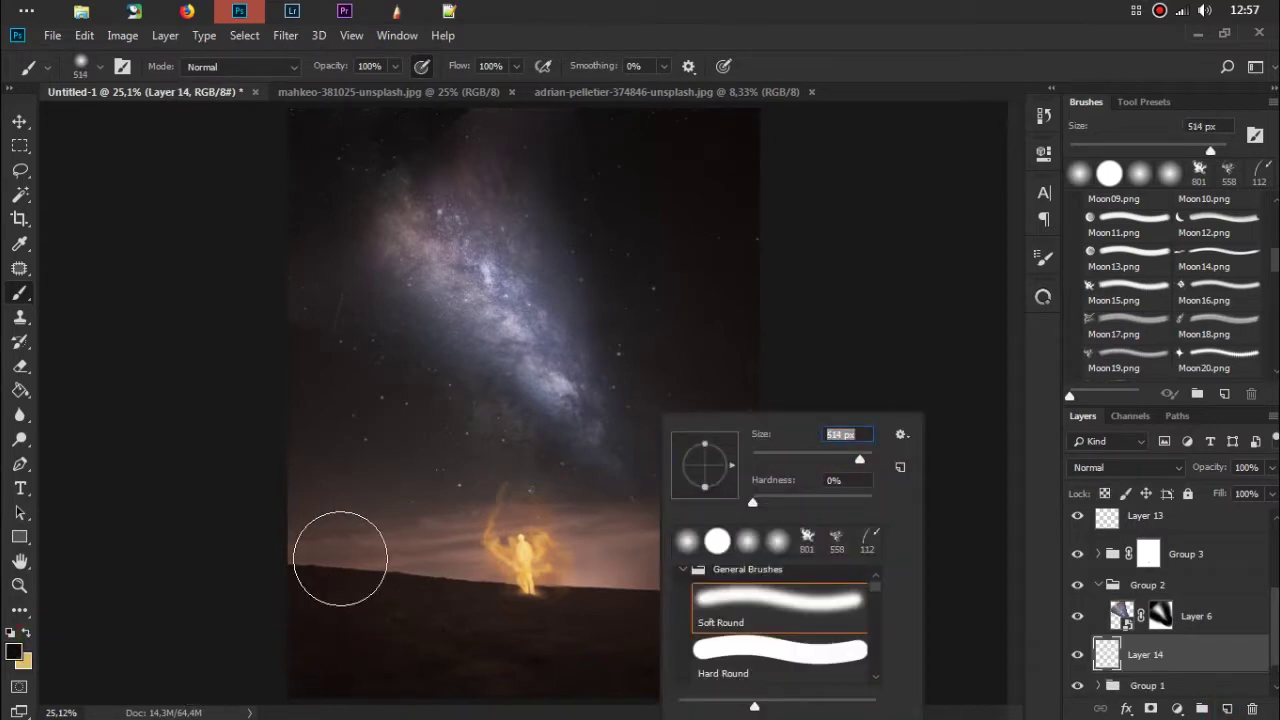
left_click_drag(340, 558, 734, 543)
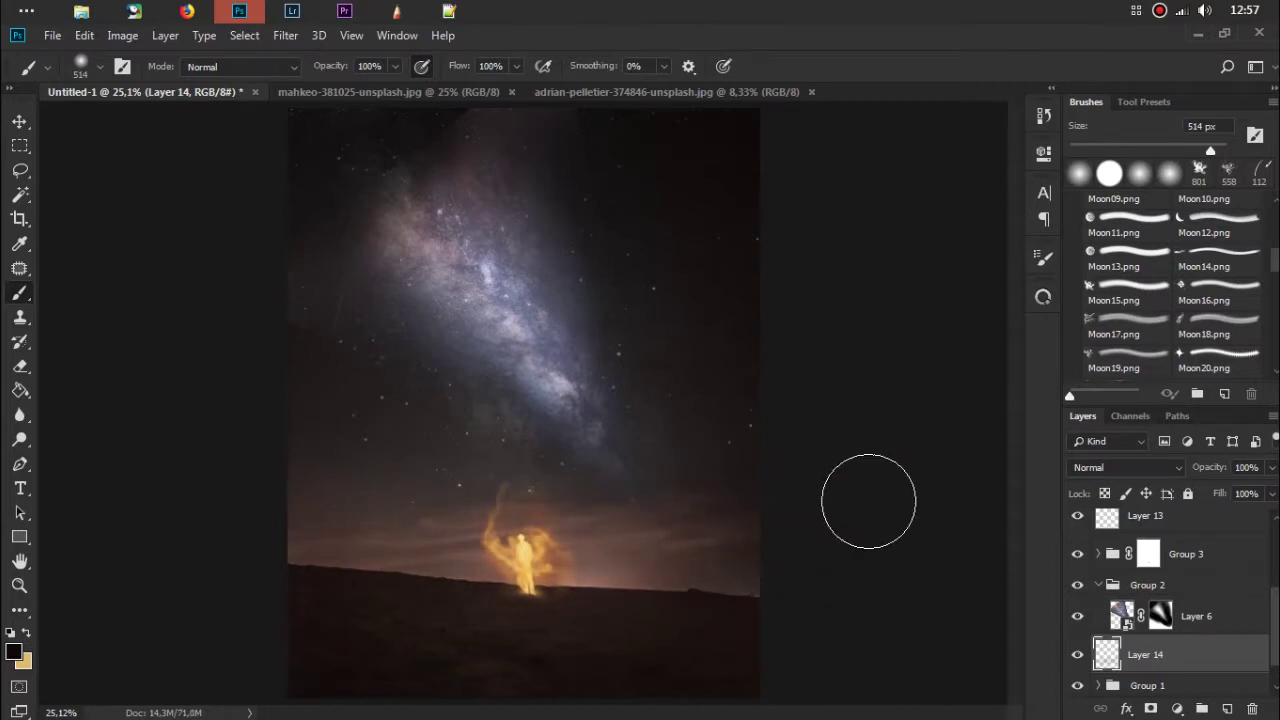
left_click(1077, 656)
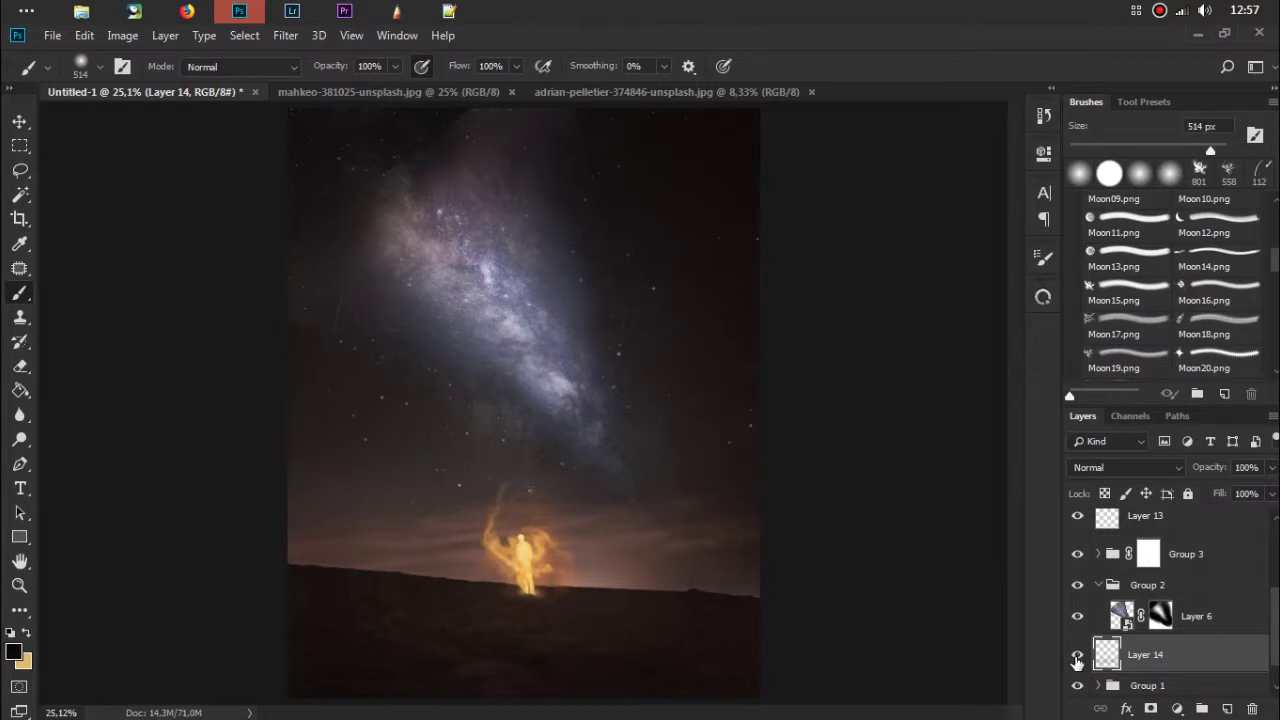
left_click(1077, 656)
left_click(1150, 685)
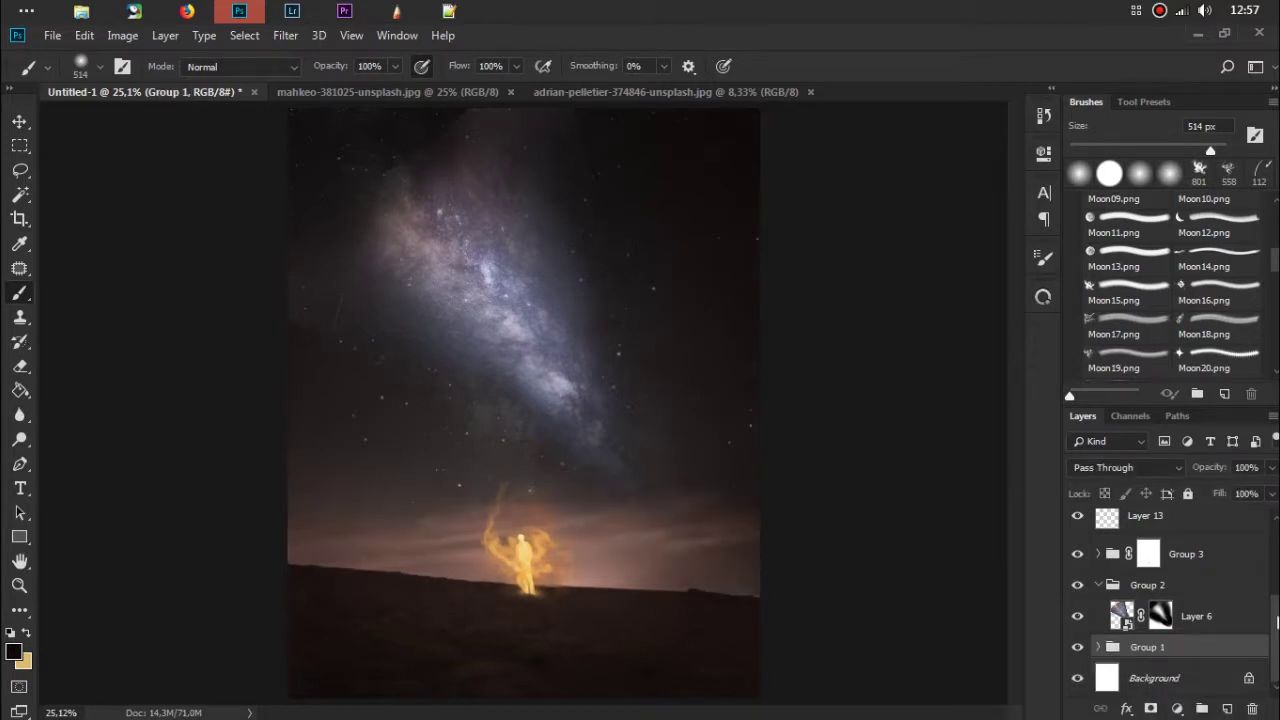
Step: Add a Channel Mixer adjustment (Blue output Red +37, Blue +65) above Layer 12
scroll(1150, 600, "up", 5)
left_click(1077, 528)
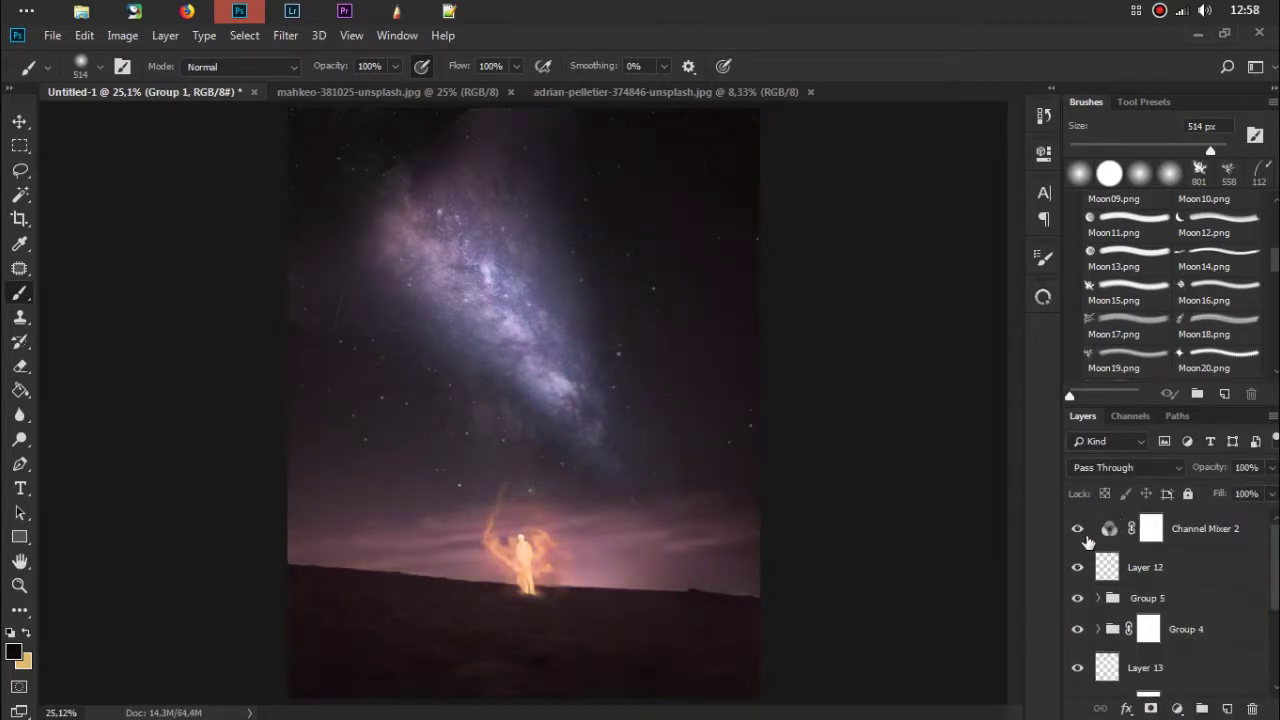
left_click(1100, 537)
left_click_drag(1110, 530, 1251, 708)
left_click(1176, 708)
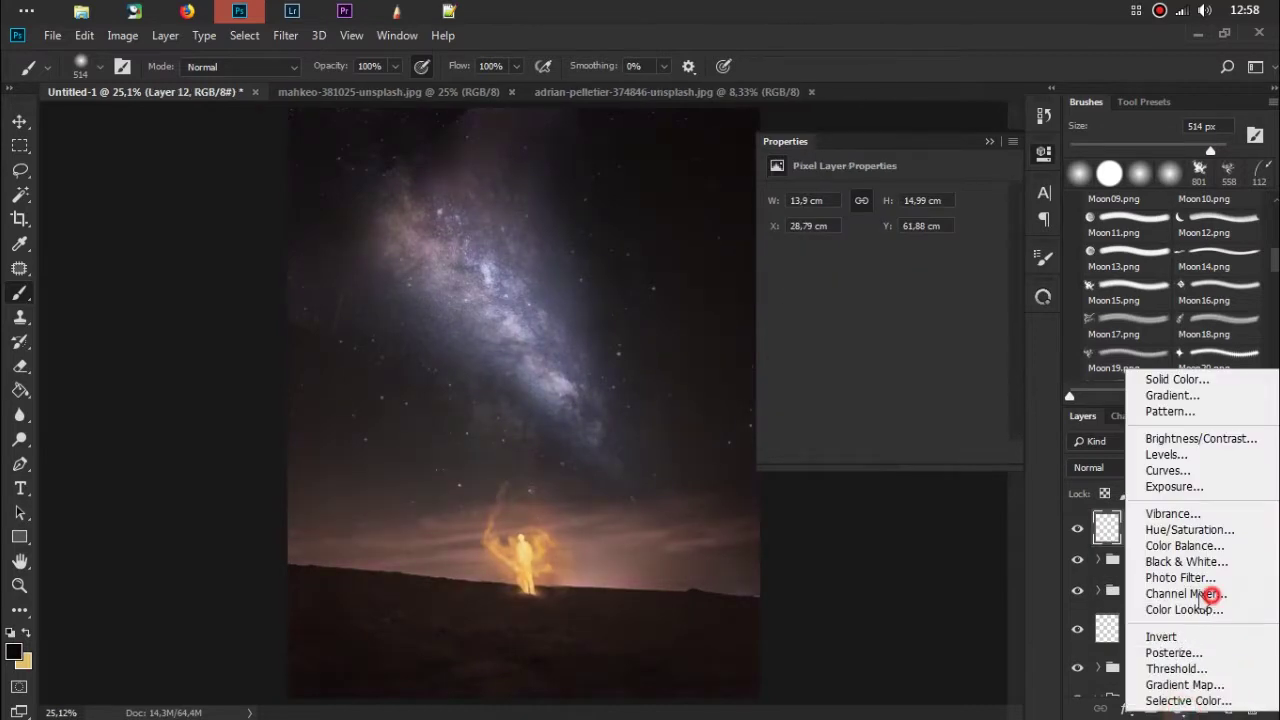
left_click(1200, 590)
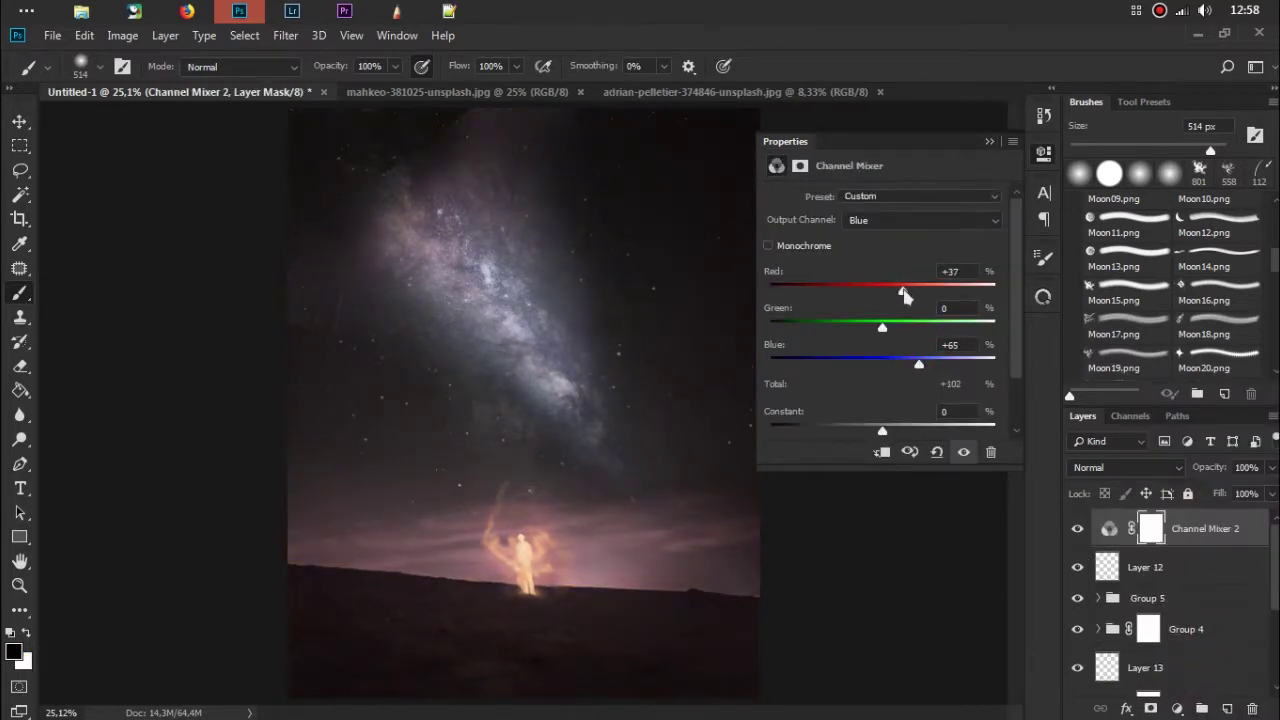
Step: Compare and delete the Channel Mixer adjustment layer, then add a new empty top layer
left_click(963, 453)
left_click(962, 454)
left_click(990, 453)
key("Return")
left_click(1227, 708)
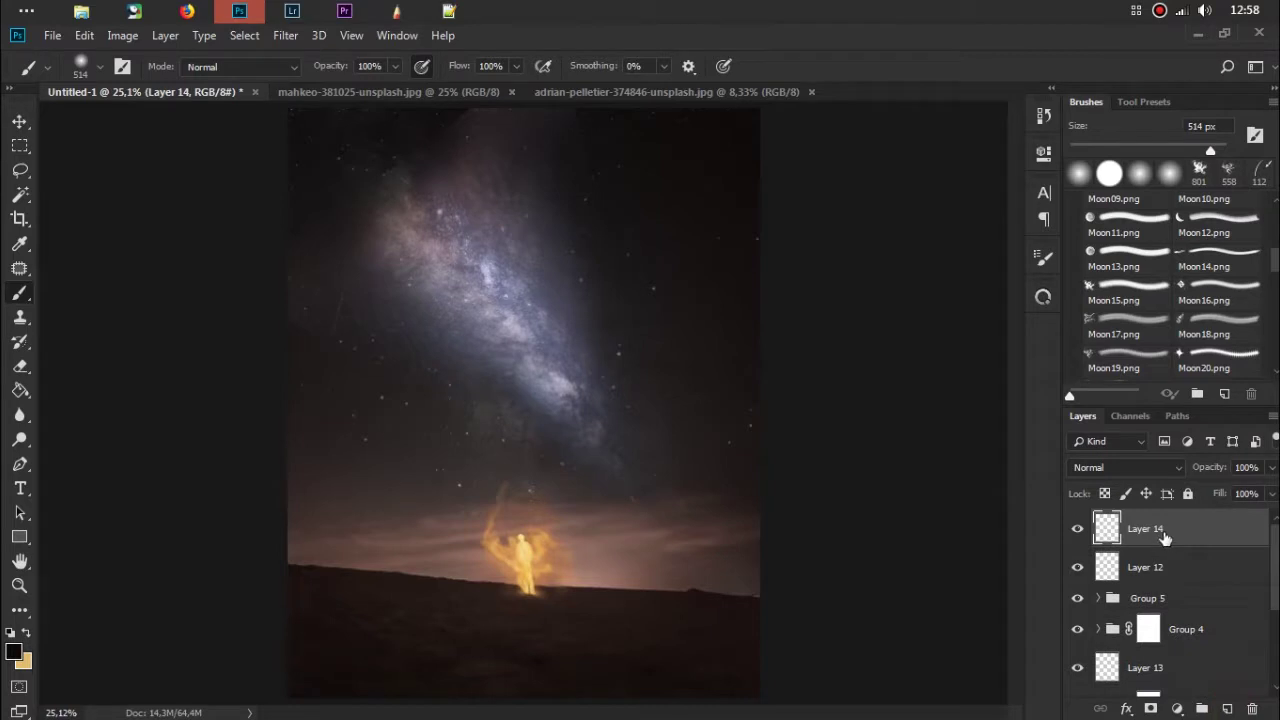
Step: Group Layer 14 into Group 6 and paint black over the Milky Way haze with a 1255 px brush
key("ctrl+g")
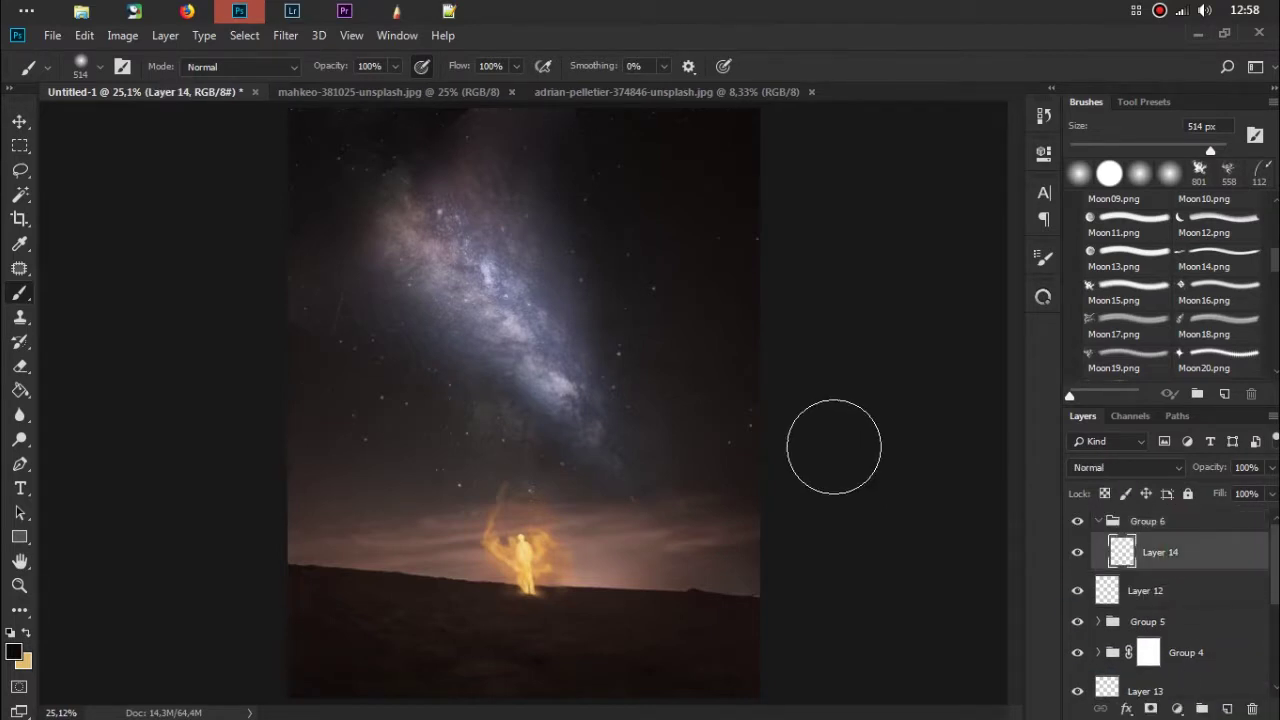
right_click(586, 308)
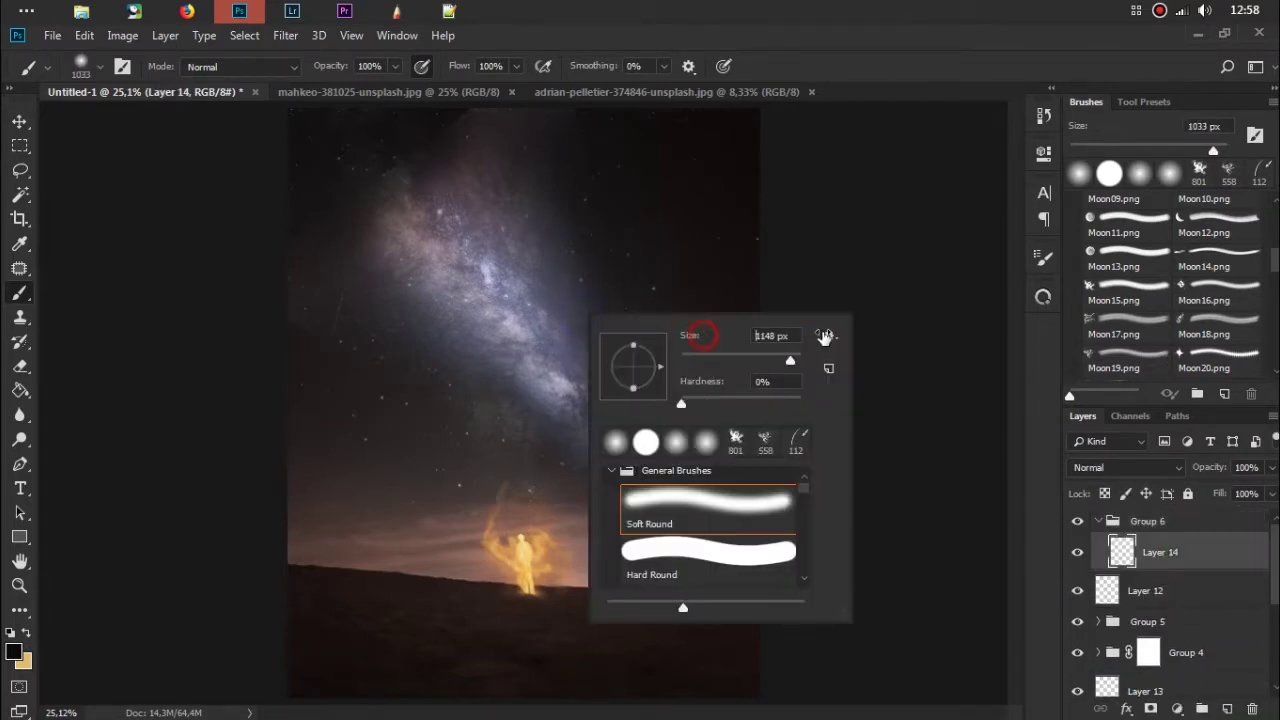
left_click_drag(700, 340, 848, 100)
key("ctrl+minus")
key("ctrl+minus")
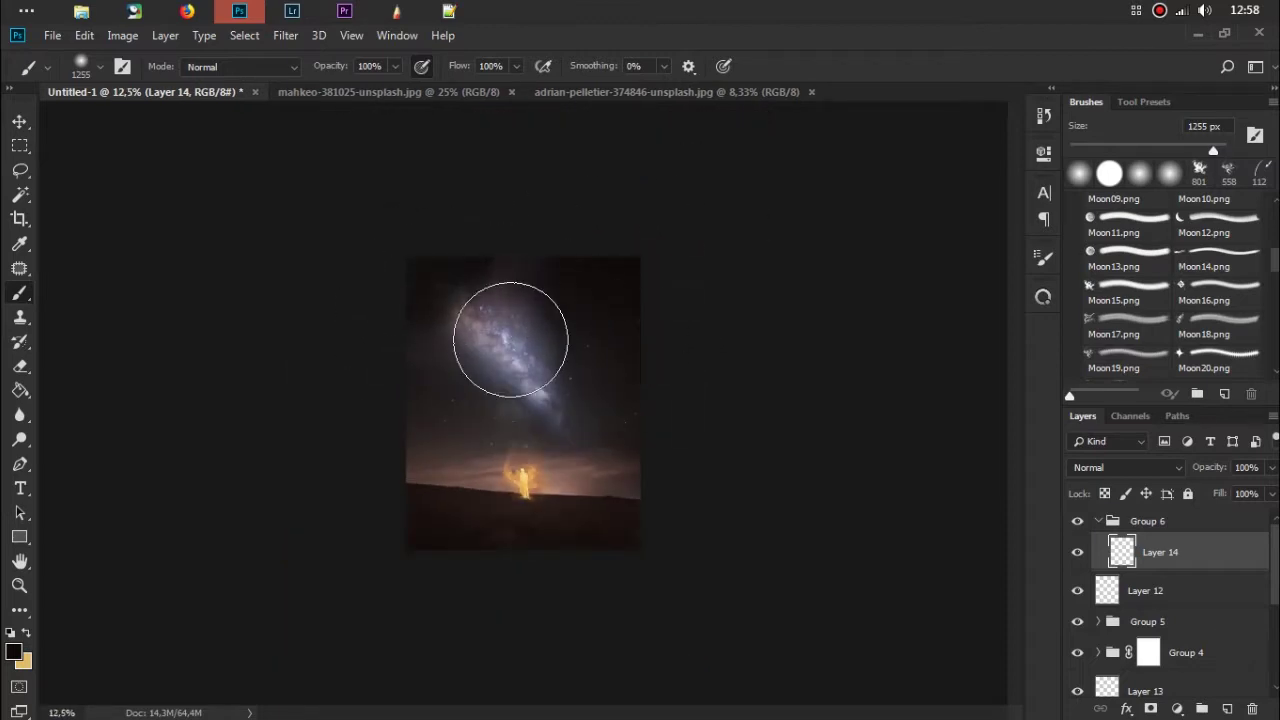
left_click_drag(480, 300, 411, 369)
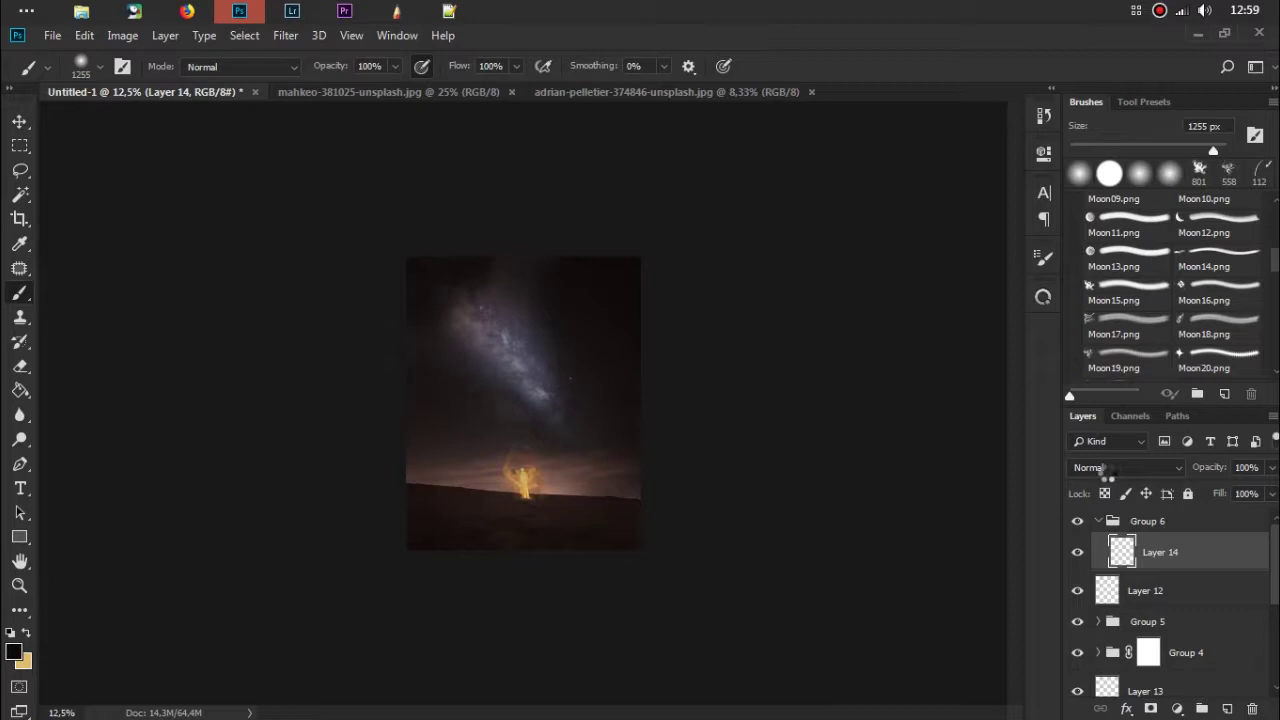
Step: Set Layer 14 to Overlay blending and lower its opacity slightly
left_click(1176, 467)
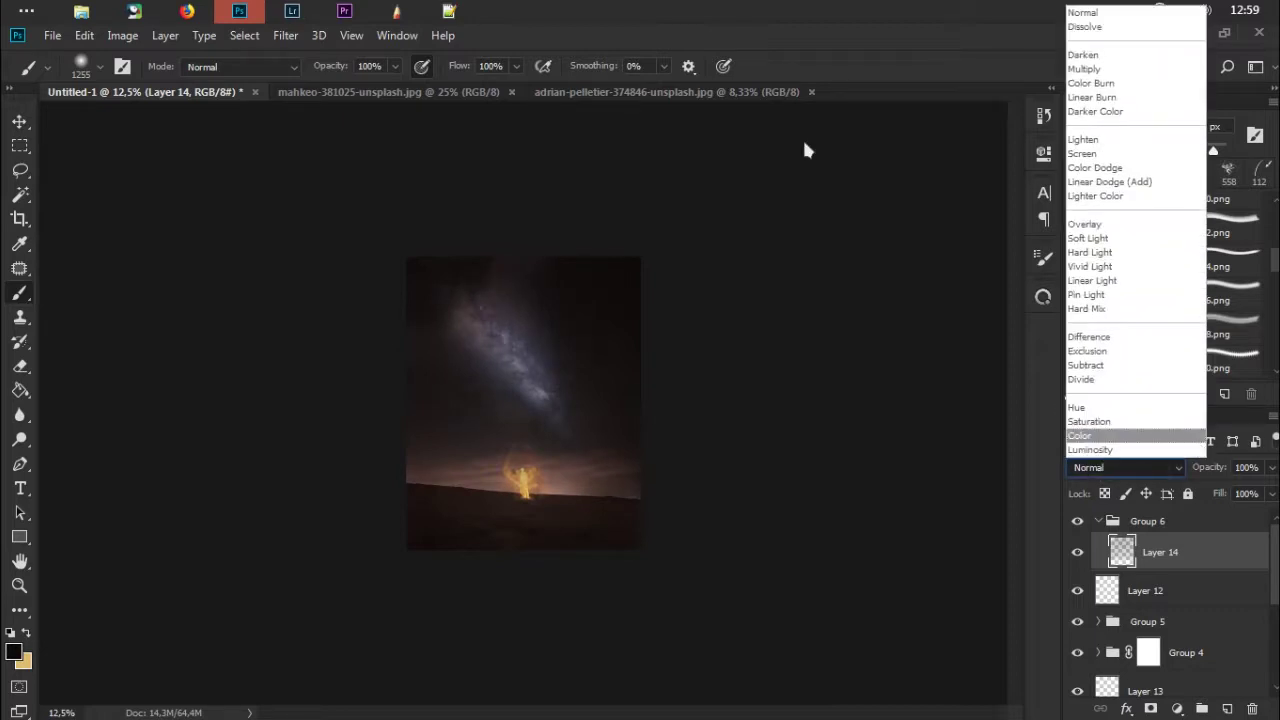
left_click(1082, 224)
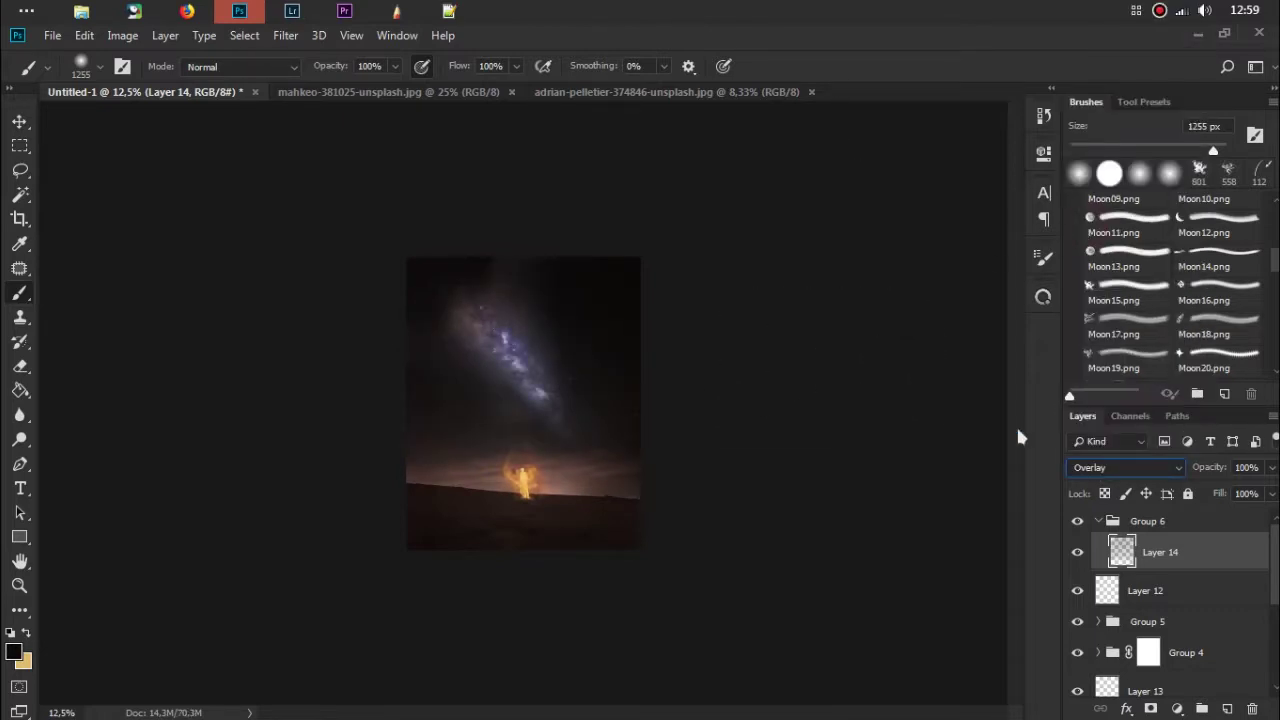
left_click(1077, 553)
left_click(1077, 553)
scroll(1276, 552, "down", 1)
left_click_drag(1191, 472, 1165, 482)
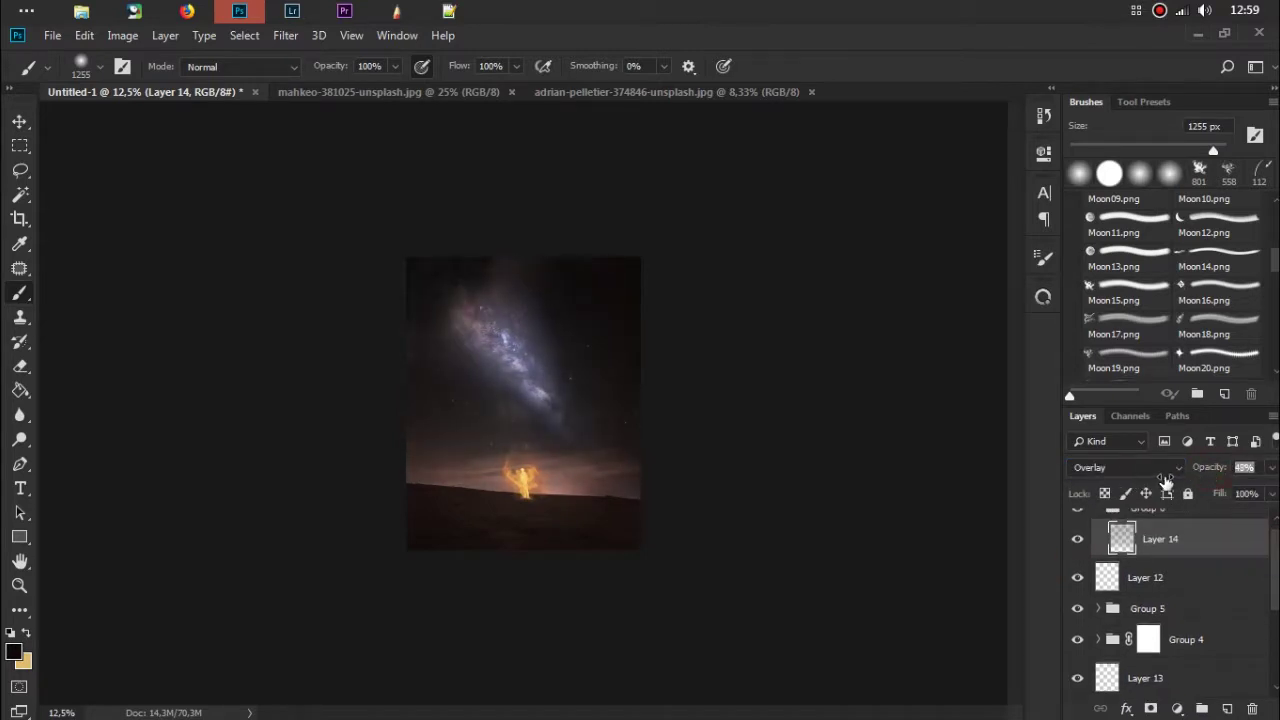
scroll(1160, 600, "down", 5)
left_click(1160, 616)
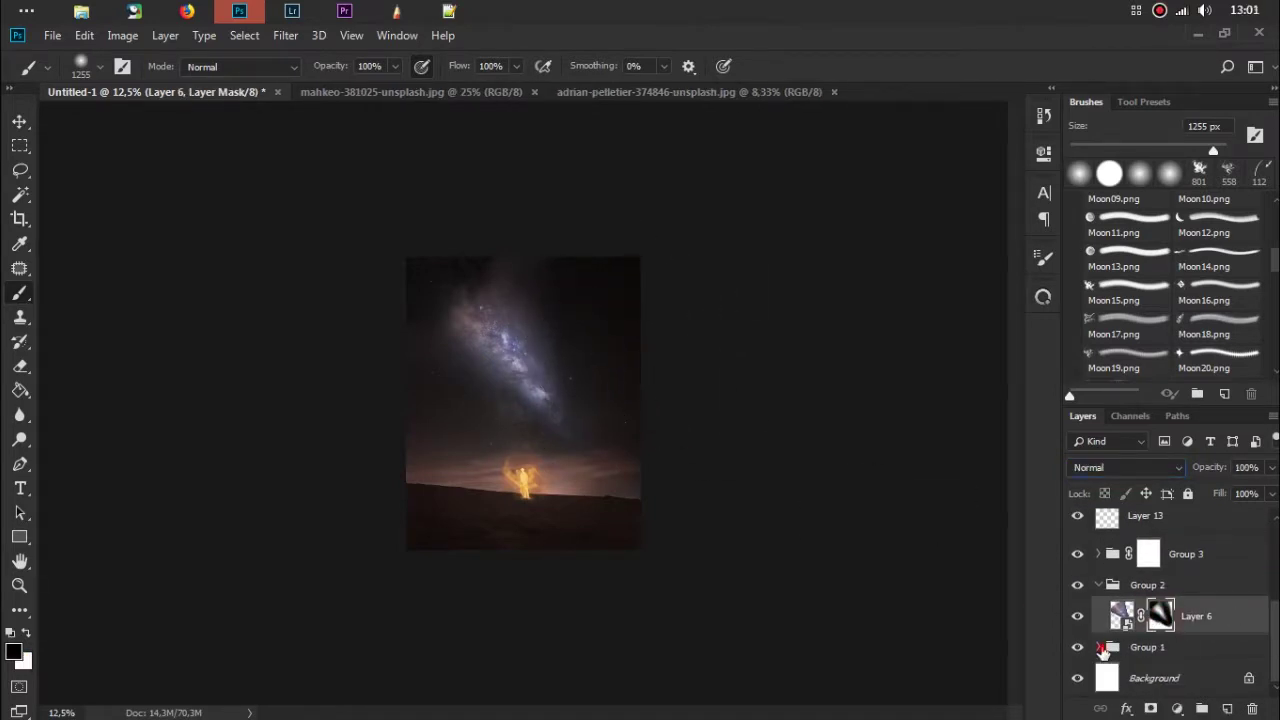
Step: Hide Layer 5 in Group 1 and compare Channel Mixer 1 and Layer 14 on and off
left_click(1099, 648)
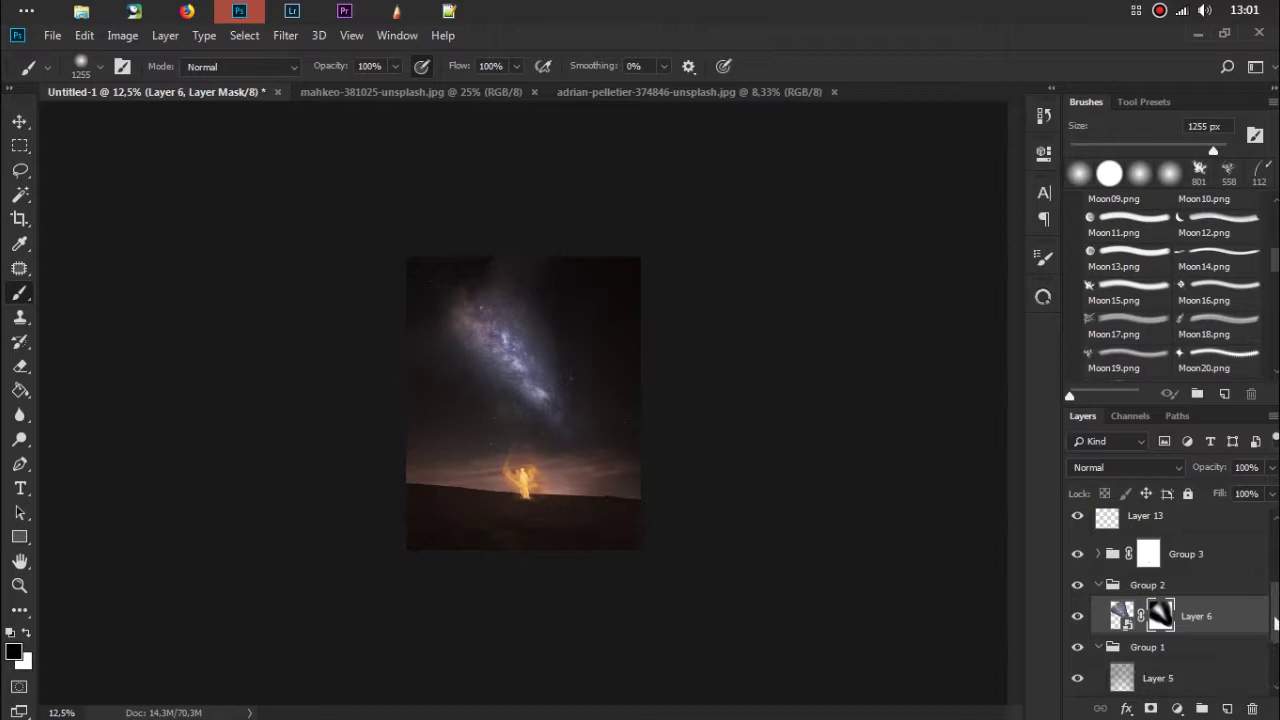
scroll(1090, 620, "down", 3)
left_click(1078, 590)
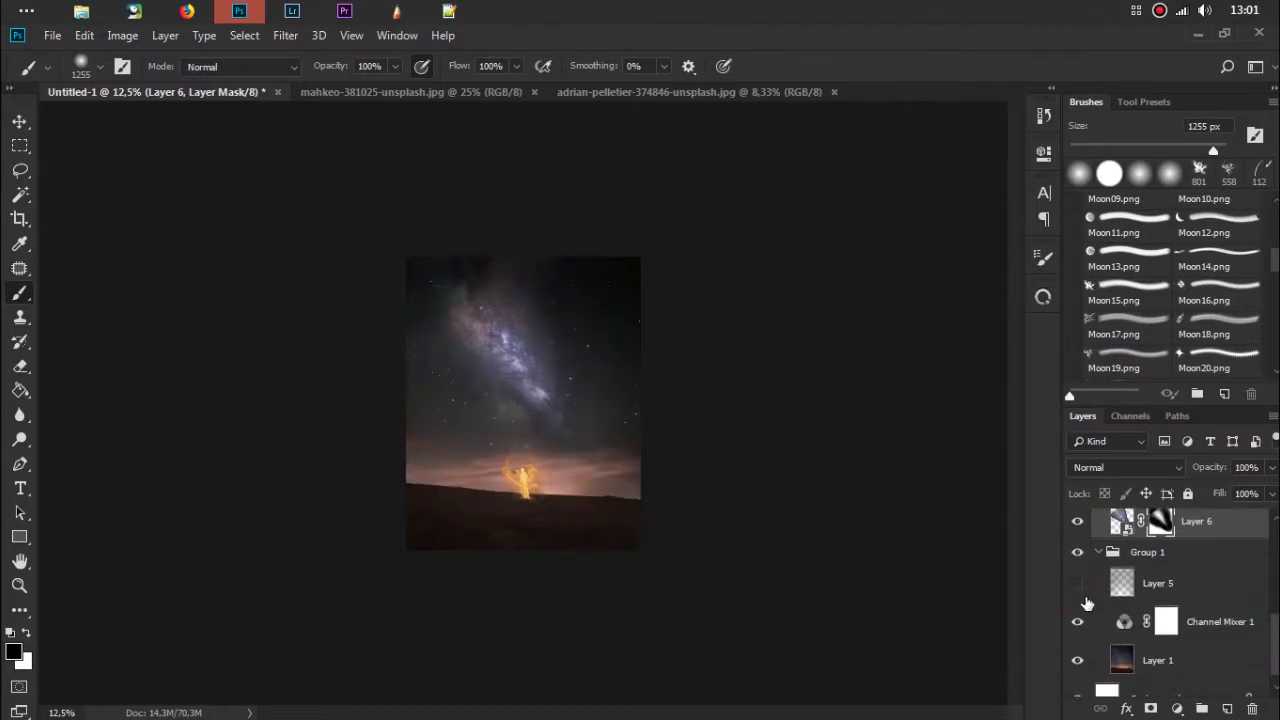
left_click(1078, 622)
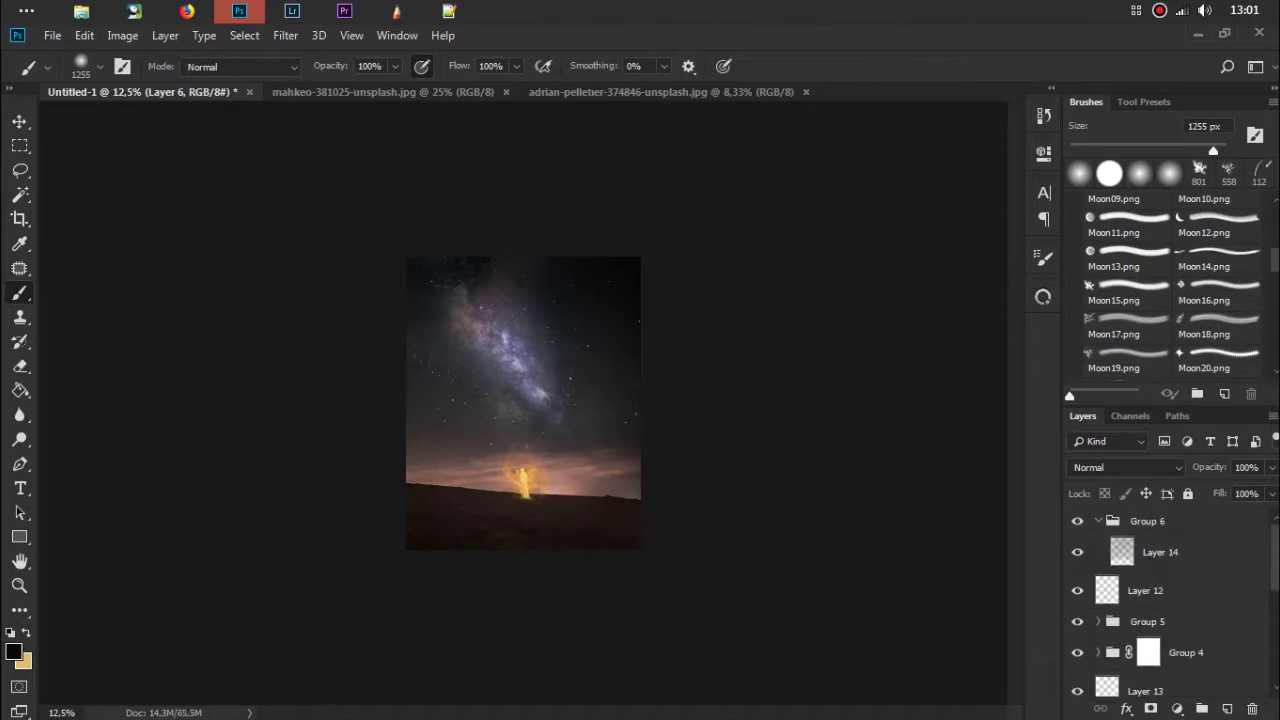
left_click(1078, 553)
left_click(1078, 553)
Step: Paint white on Layer 6's mask at the upper left and dismiss the warp warning
scroll(1160, 600, "down", 5)
left_click(1160, 539)
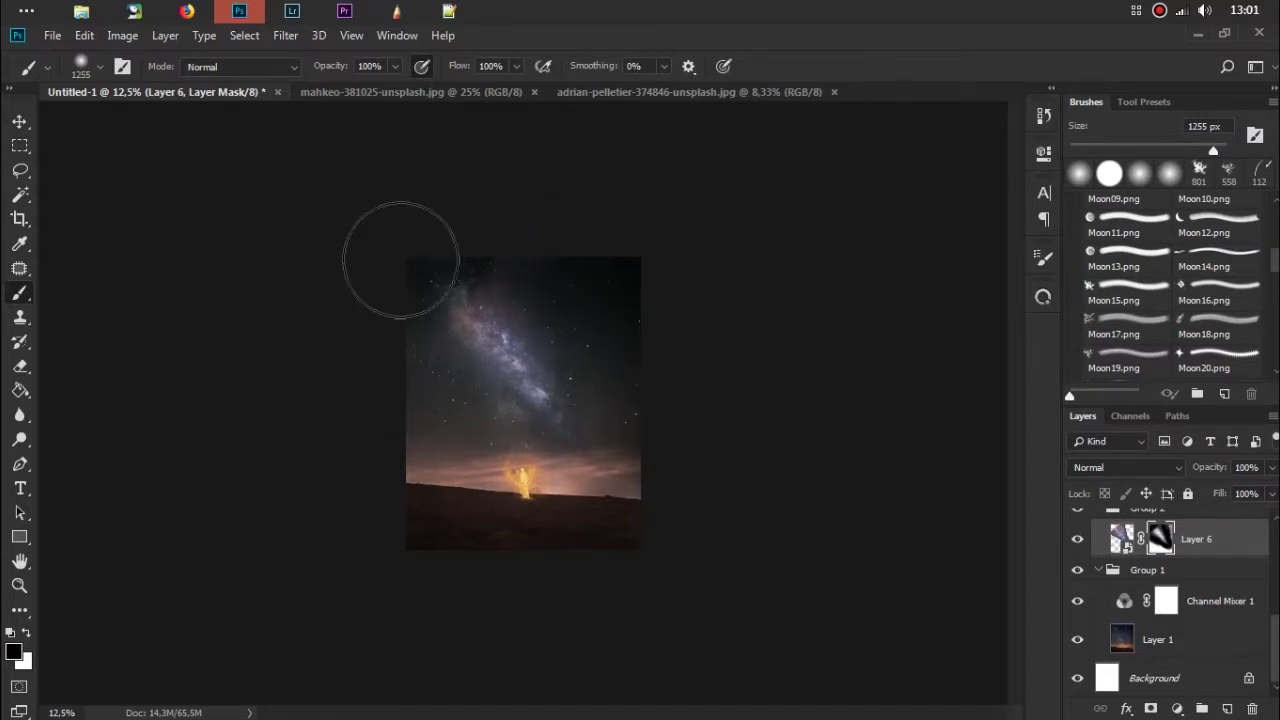
key("x")
left_click_drag(486, 271, 466, 291)
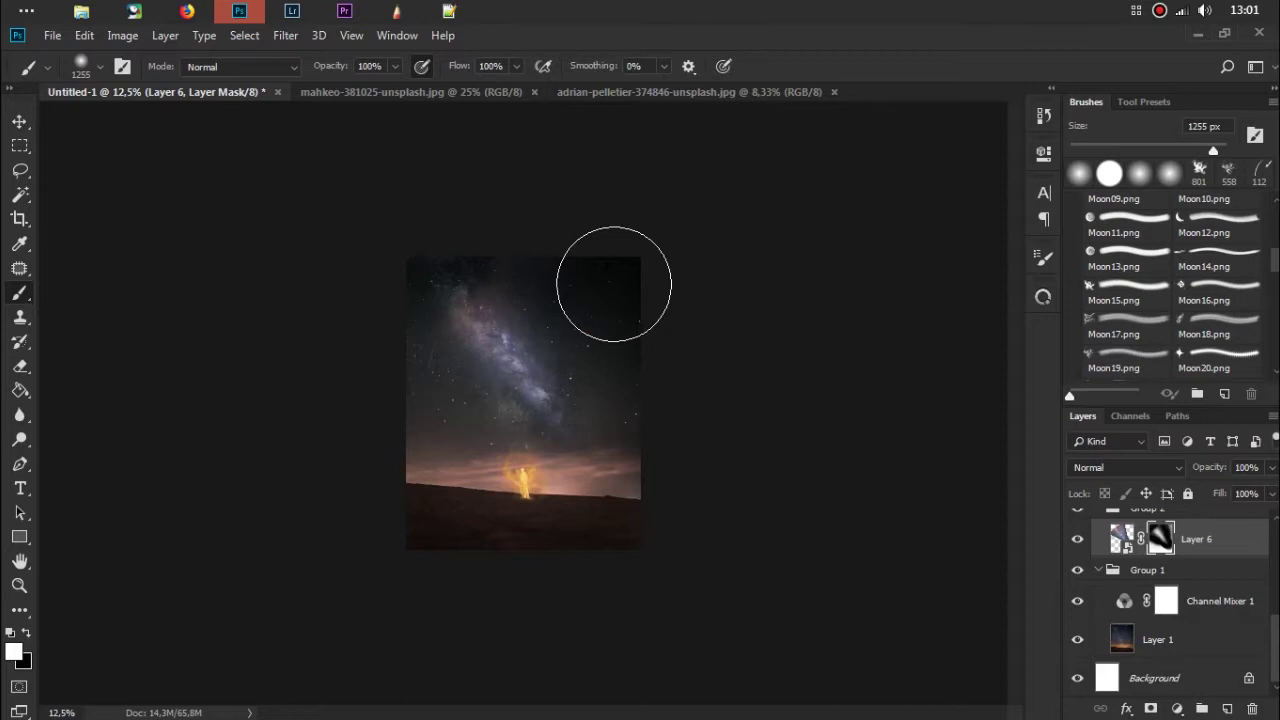
key("x")
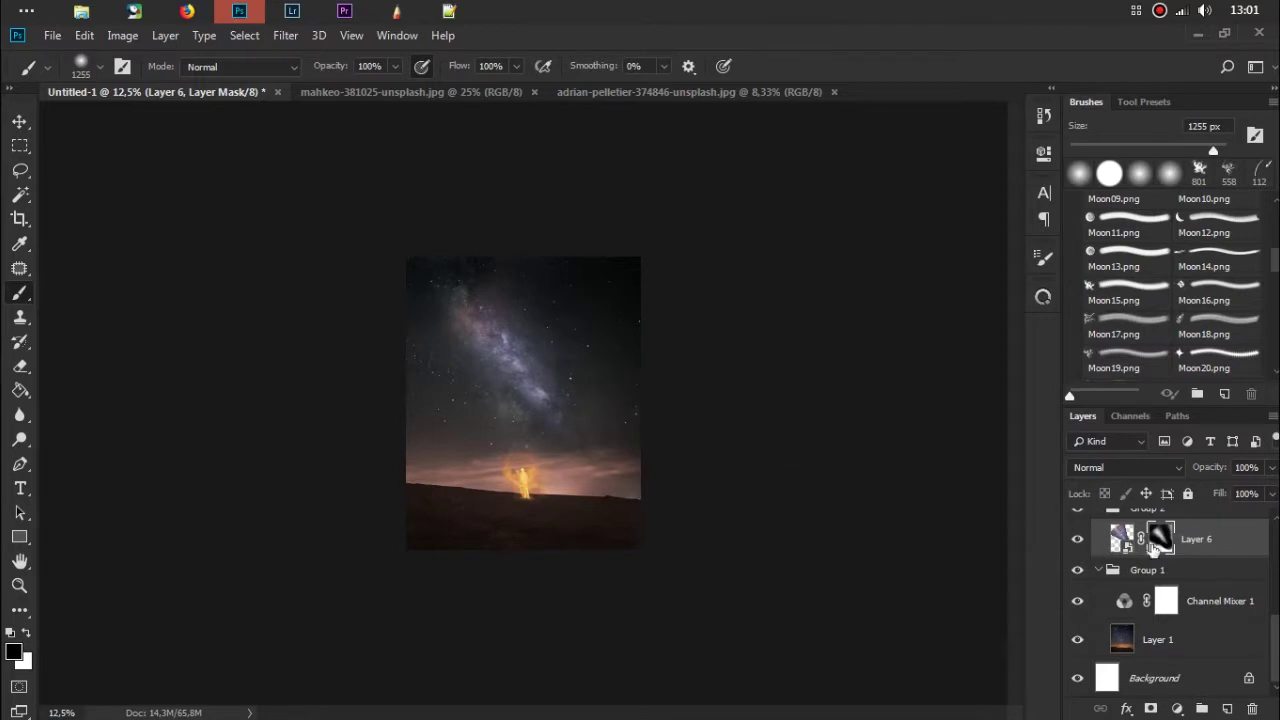
left_click(659, 328)
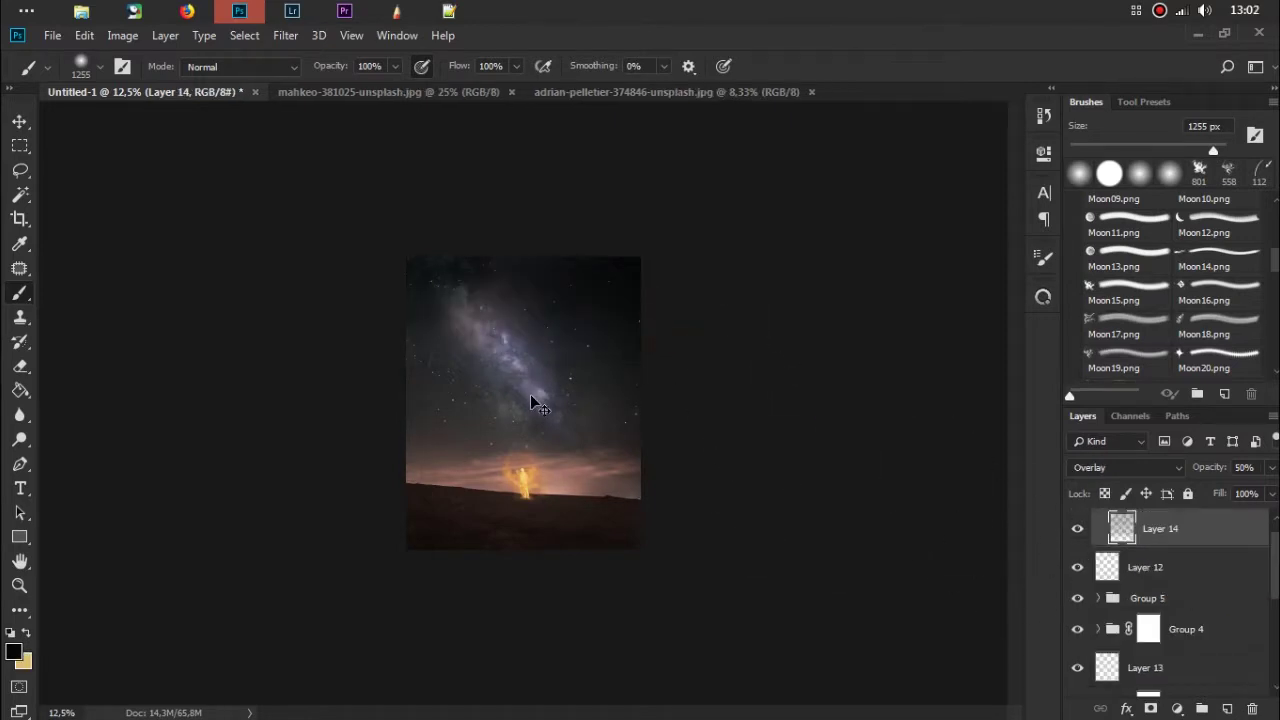
Step: Shift Layer 6's Milky Way photo a few centimetres with guides shown, then hide the guides
left_click_drag(1270, 550, 1276, 652)
left_click(1195, 539)
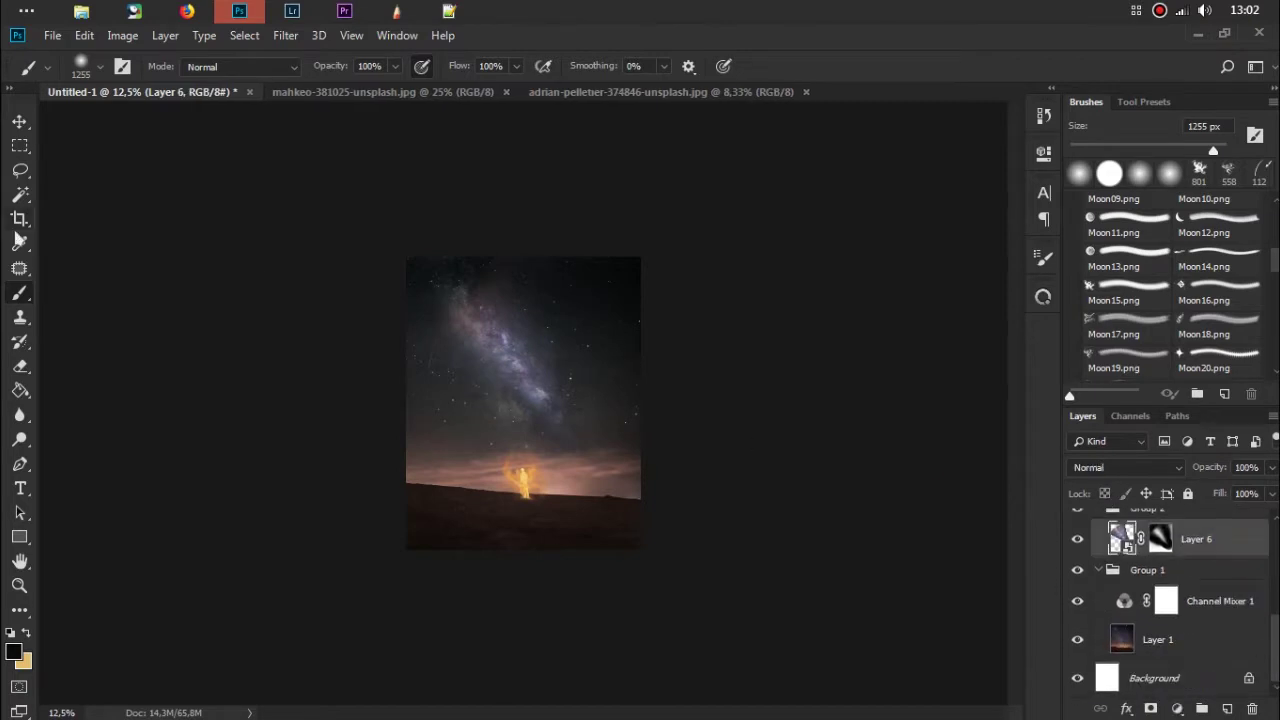
key("v")
key("ctrl+semicolon")
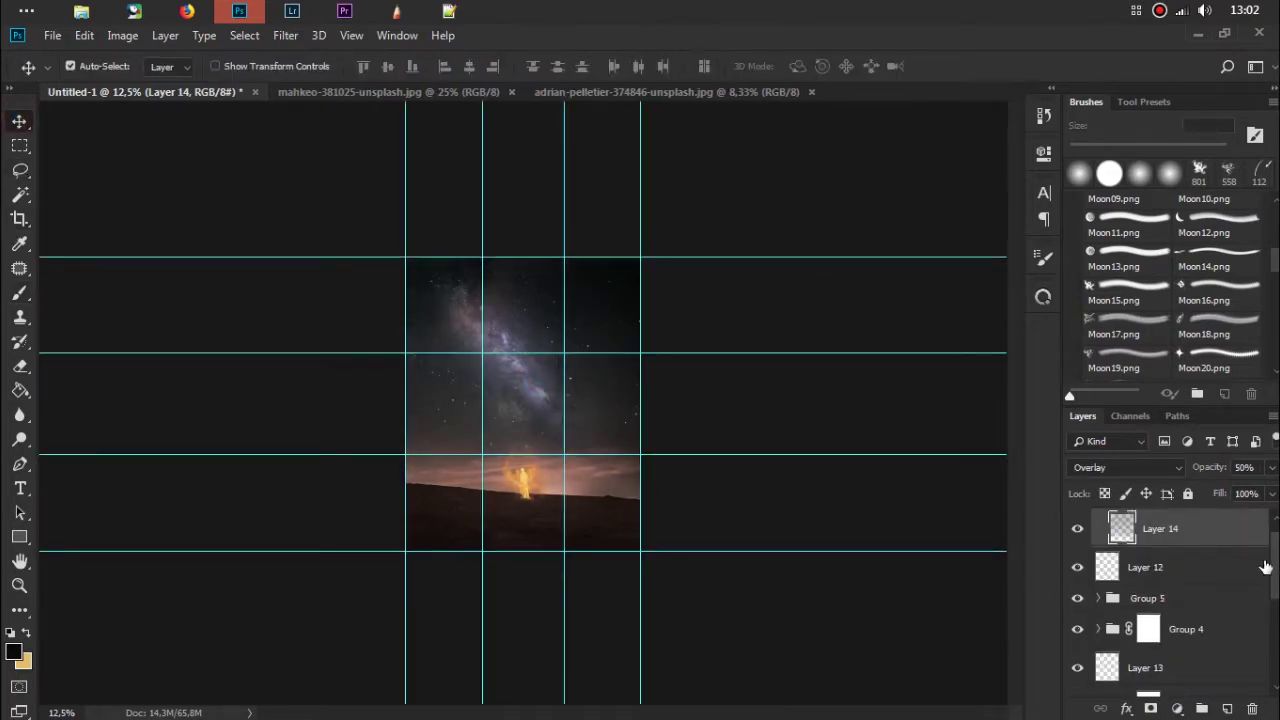
scroll(1224, 550, "down", 5)
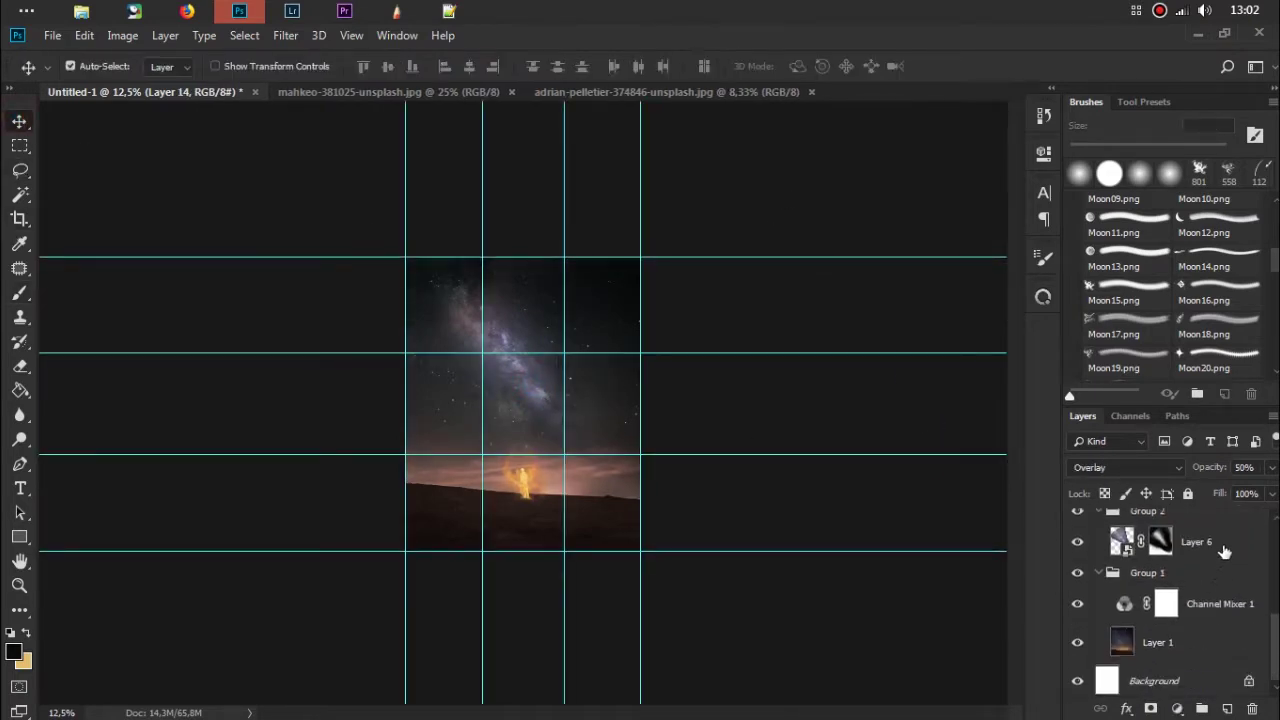
left_click(1224, 550)
left_click_drag(460, 346, 527, 395)
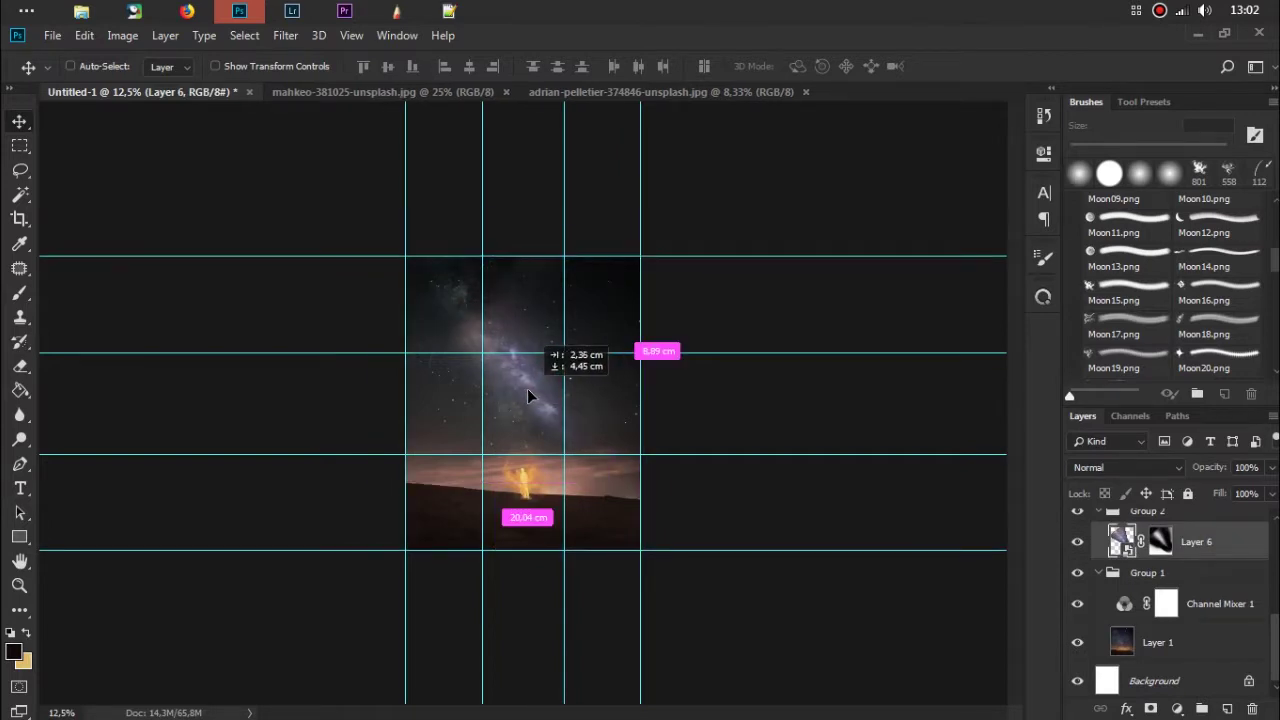
left_click_drag(528, 390, 528, 389)
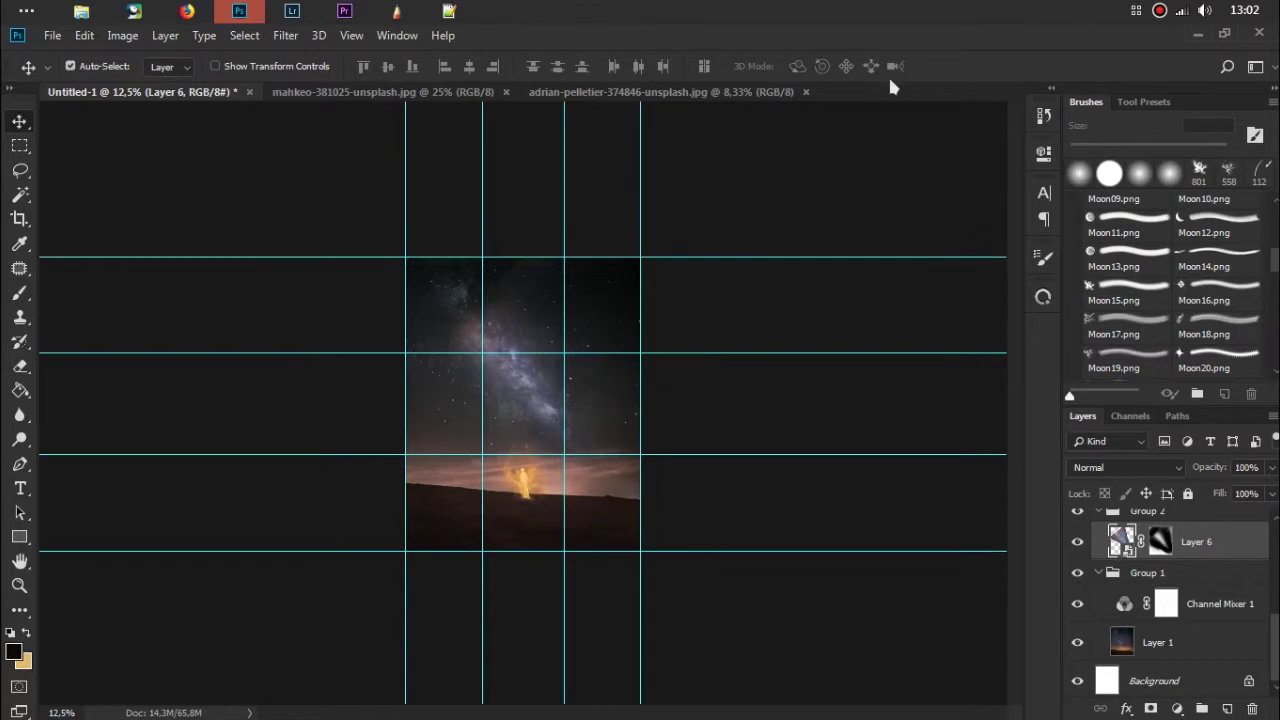
key("ctrl+semicolon")
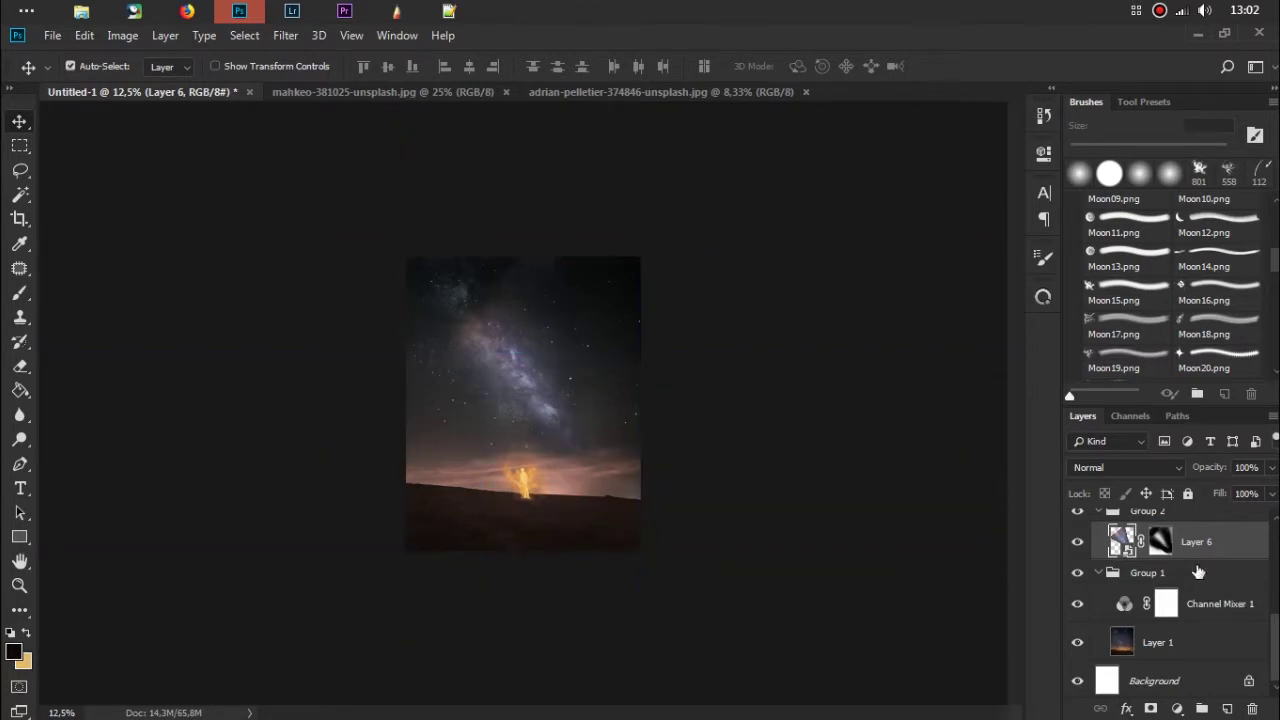
left_click_drag(1275, 630, 1257, 526)
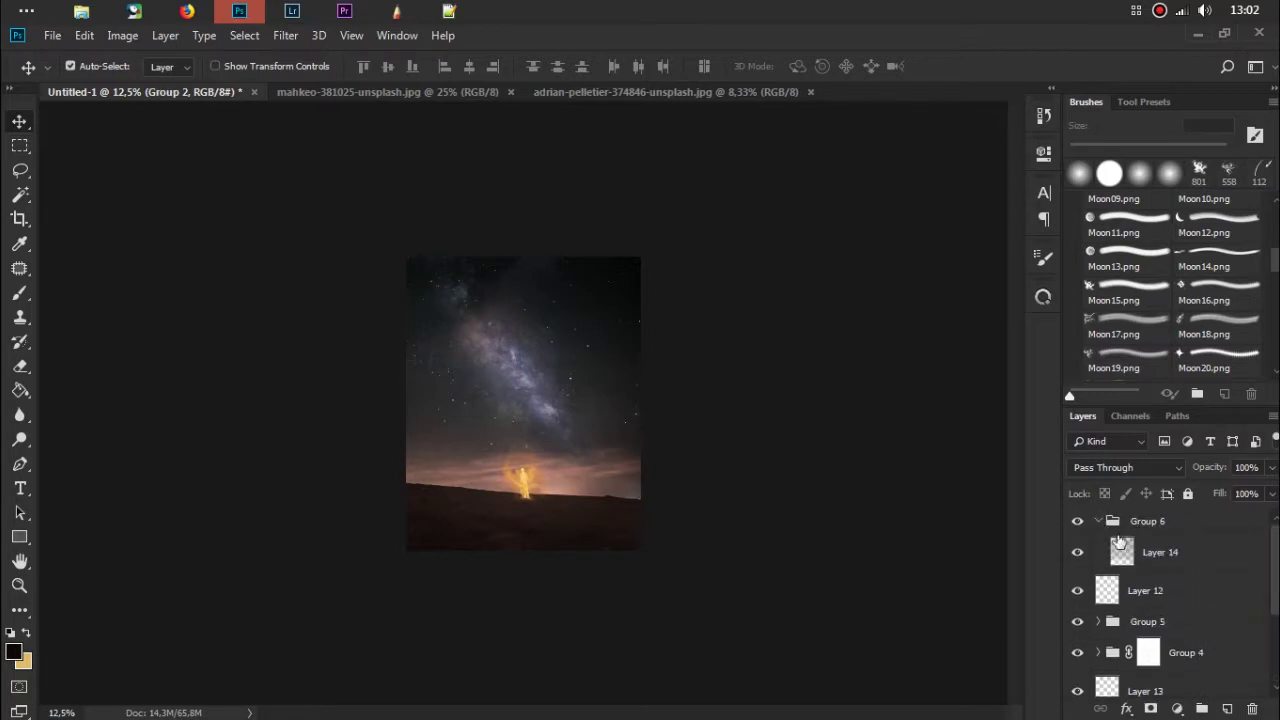
Step: Add a new Layer 15 beneath Layer 14 and set the brush to 1102 px
left_click(1119, 541)
left_click(1227, 708)
left_click_drag(1143, 552, 1150, 580)
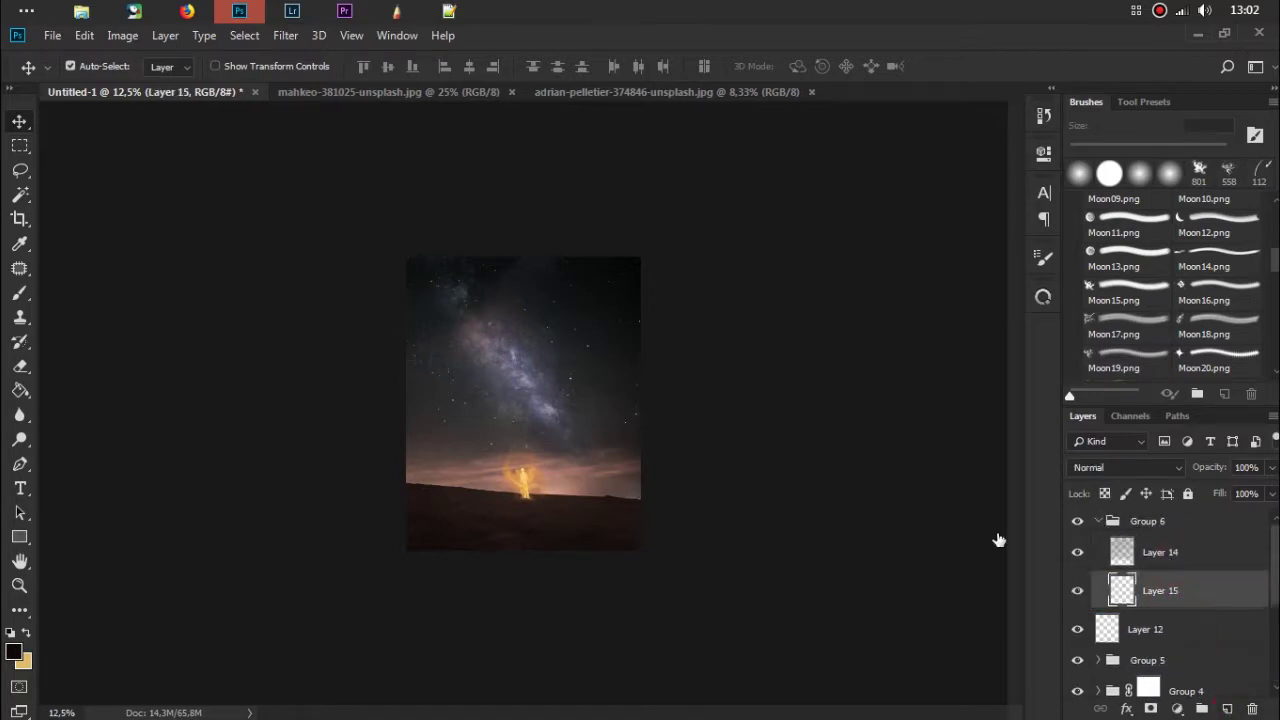
key("b")
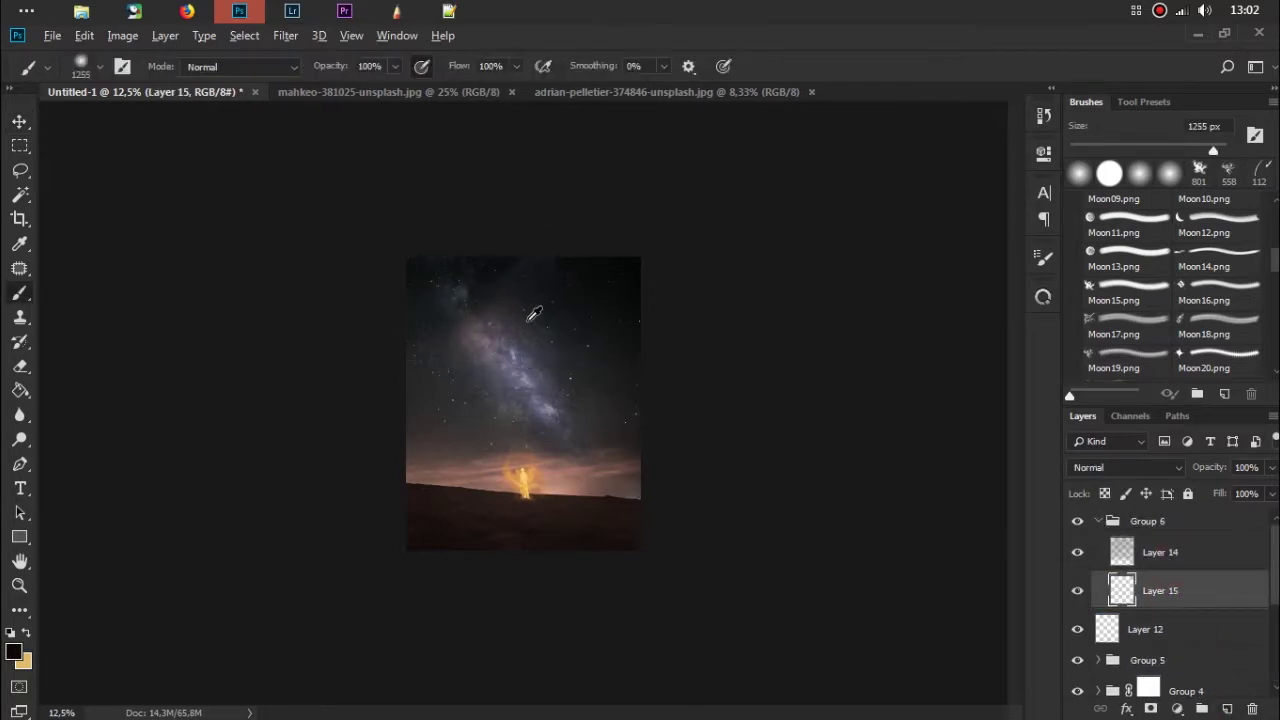
left_click(597, 296)
right_click(597, 296)
left_click_drag(741, 333, 701, 334)
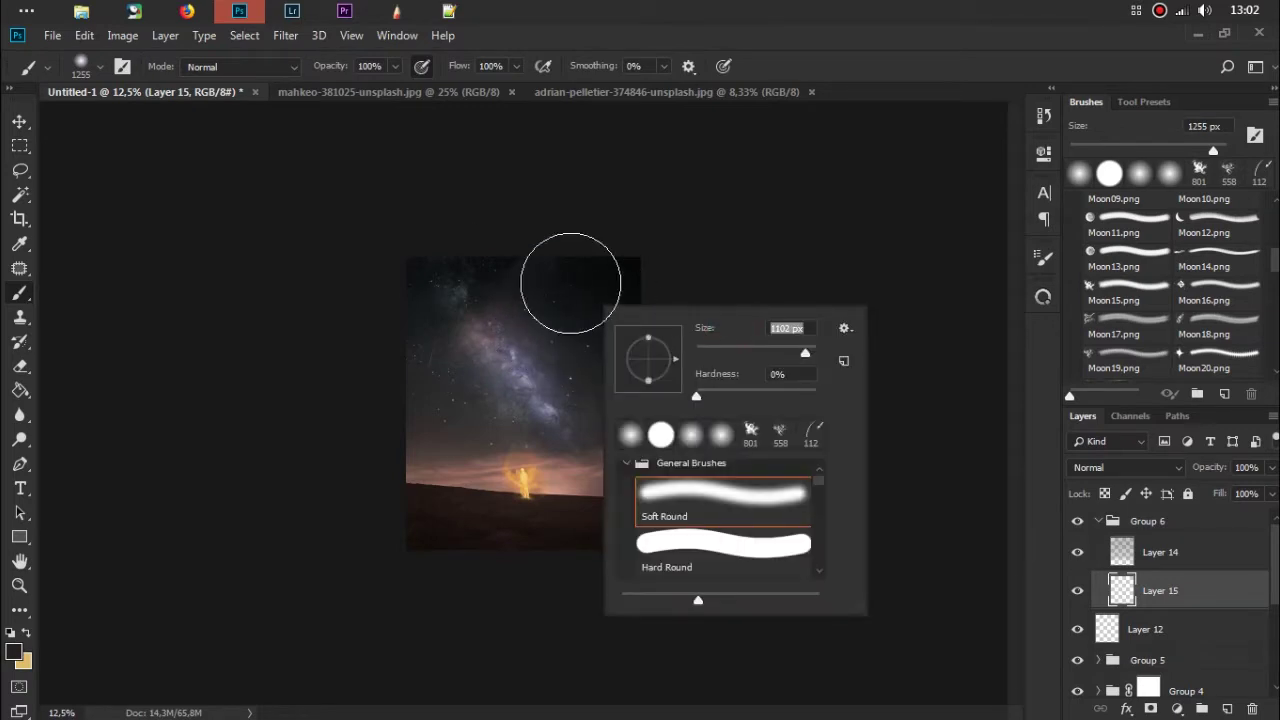
key("Return")
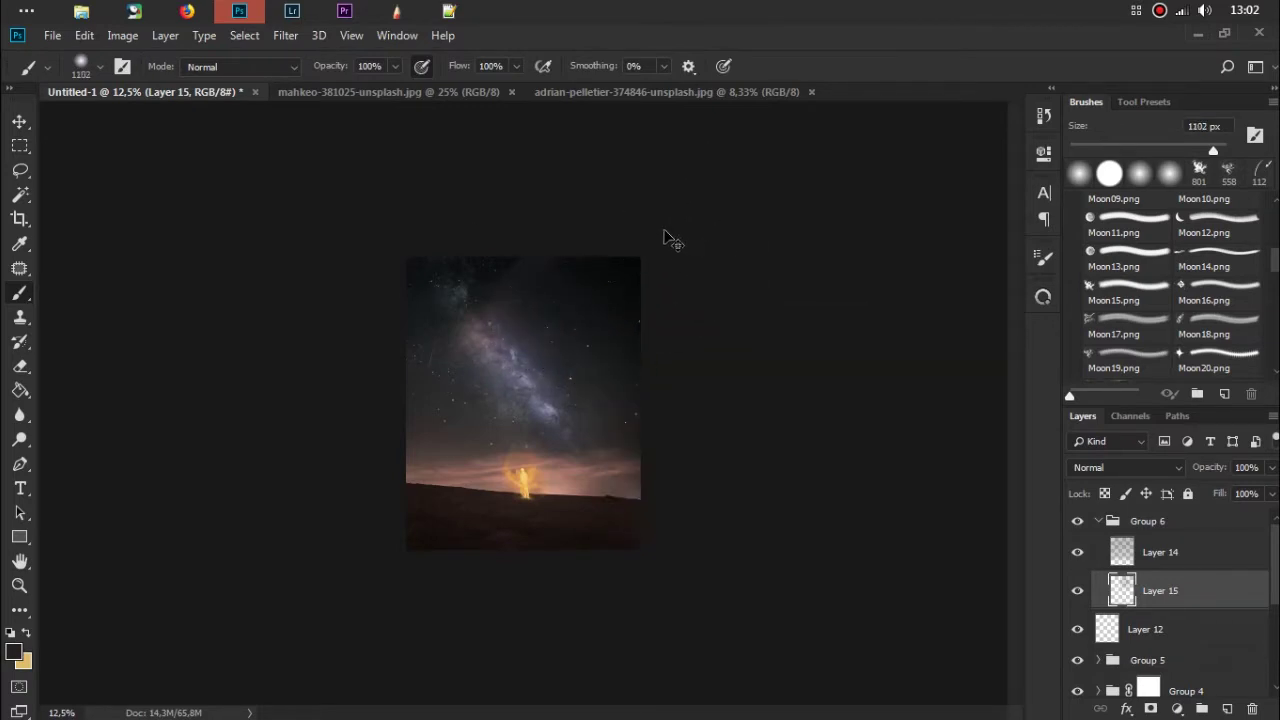
Step: Paint sampled grey along the image's top edges and set Layer 15 to 43% opacity
left_click(539, 365, "alt")
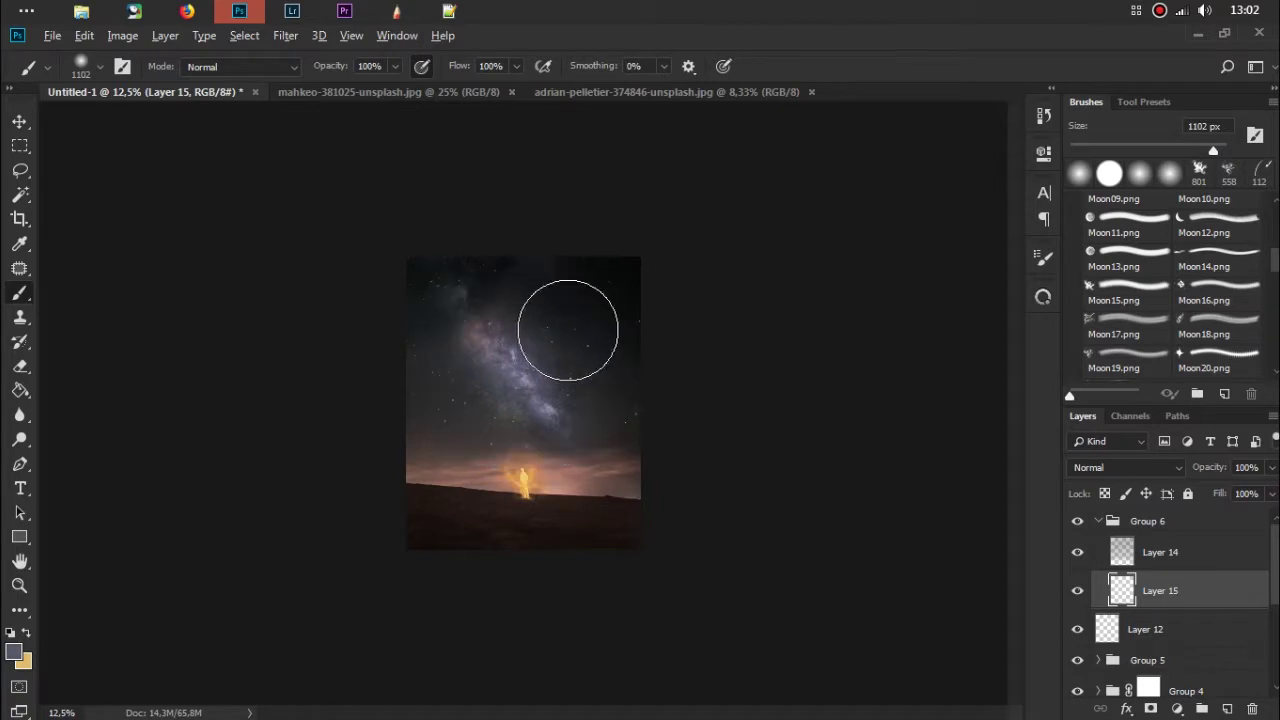
left_click(651, 343)
left_click(655, 375)
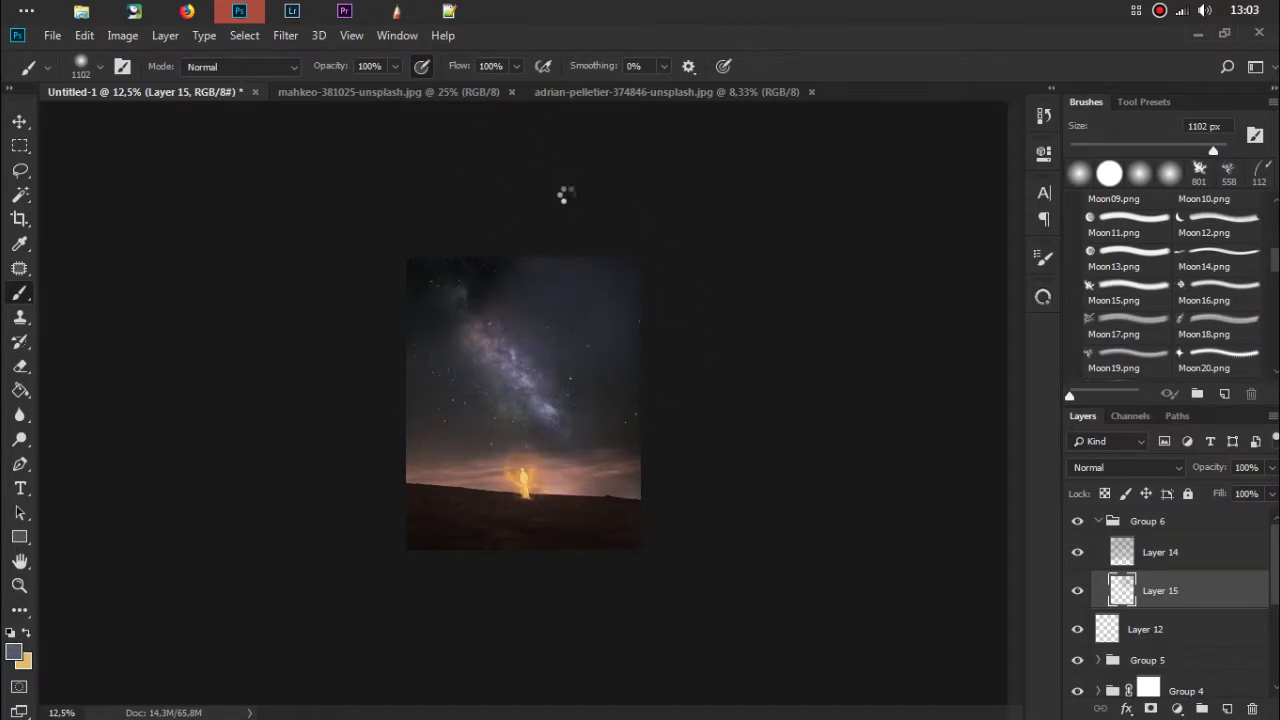
left_click(491, 246)
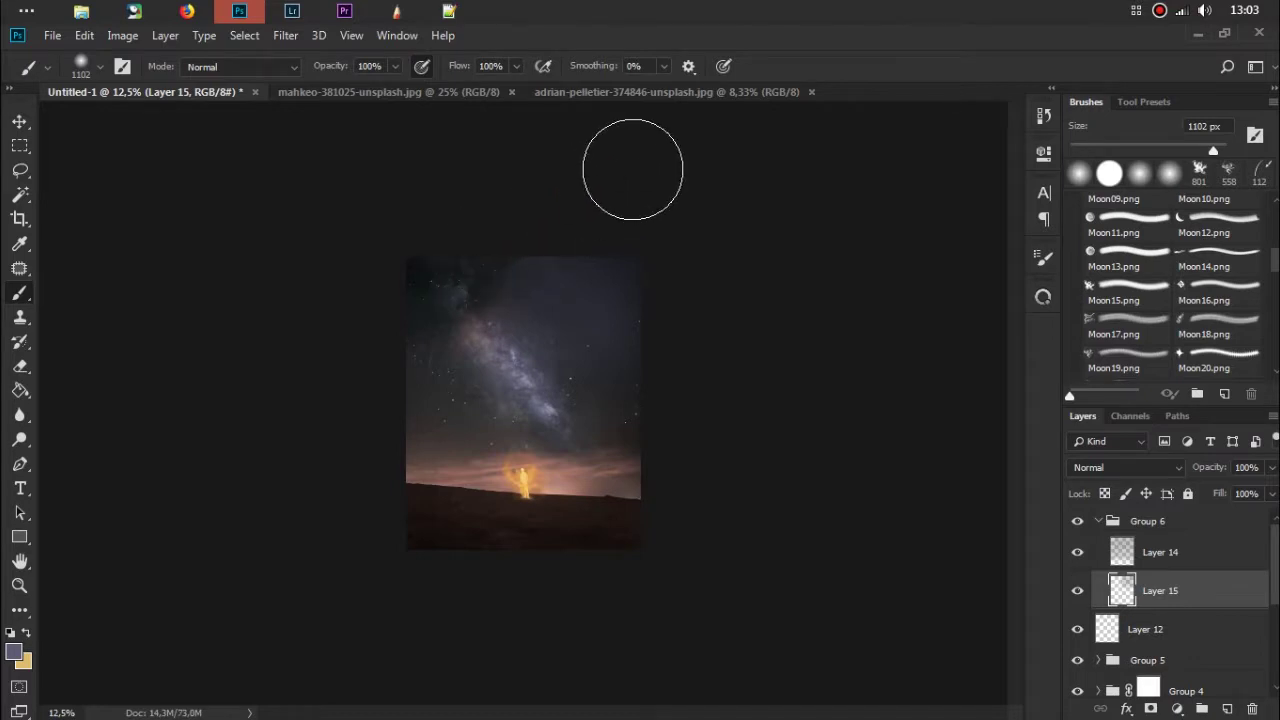
mouse_move(1163, 480)
left_mouse_down()
mouse_move(1152, 480)
mouse_move(1163, 483)
left_mouse_up()
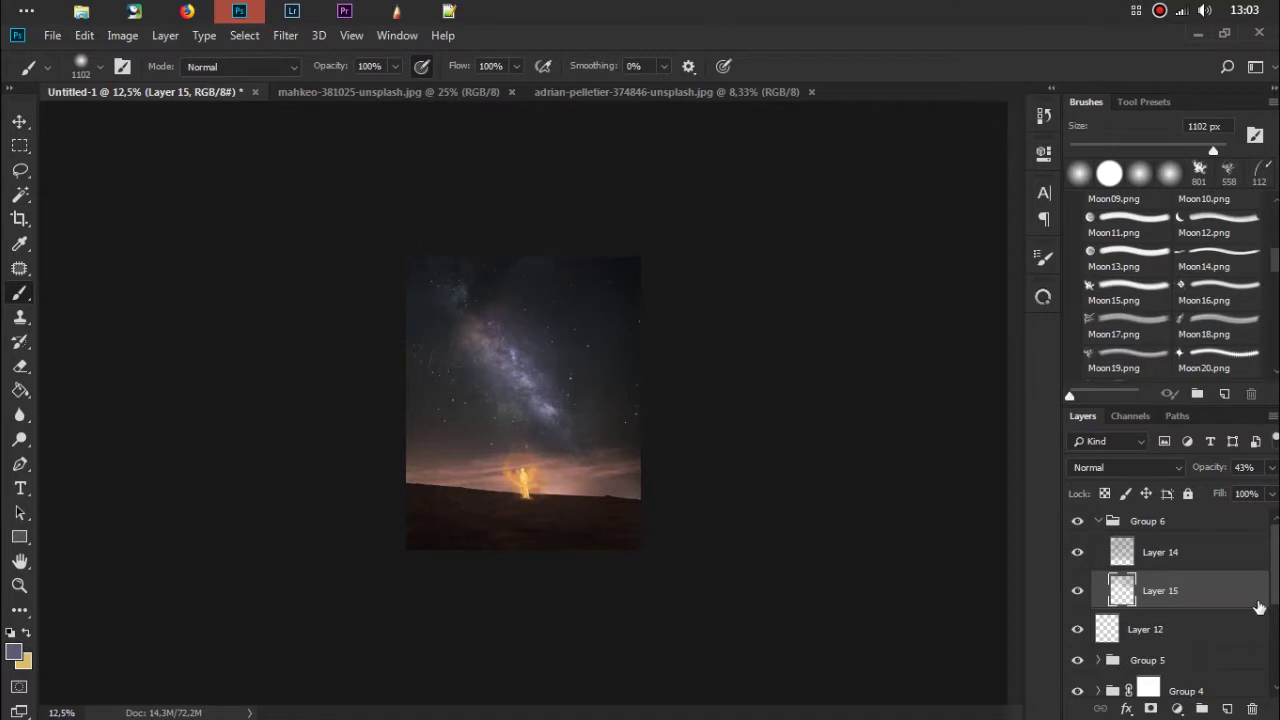
Step: Check Layer 6's mask in Group 2, then dab more grey on Layer 15's upper left
scroll(1106, 624, "down", 3)
left_click(1099, 623)
left_click(1159, 654)
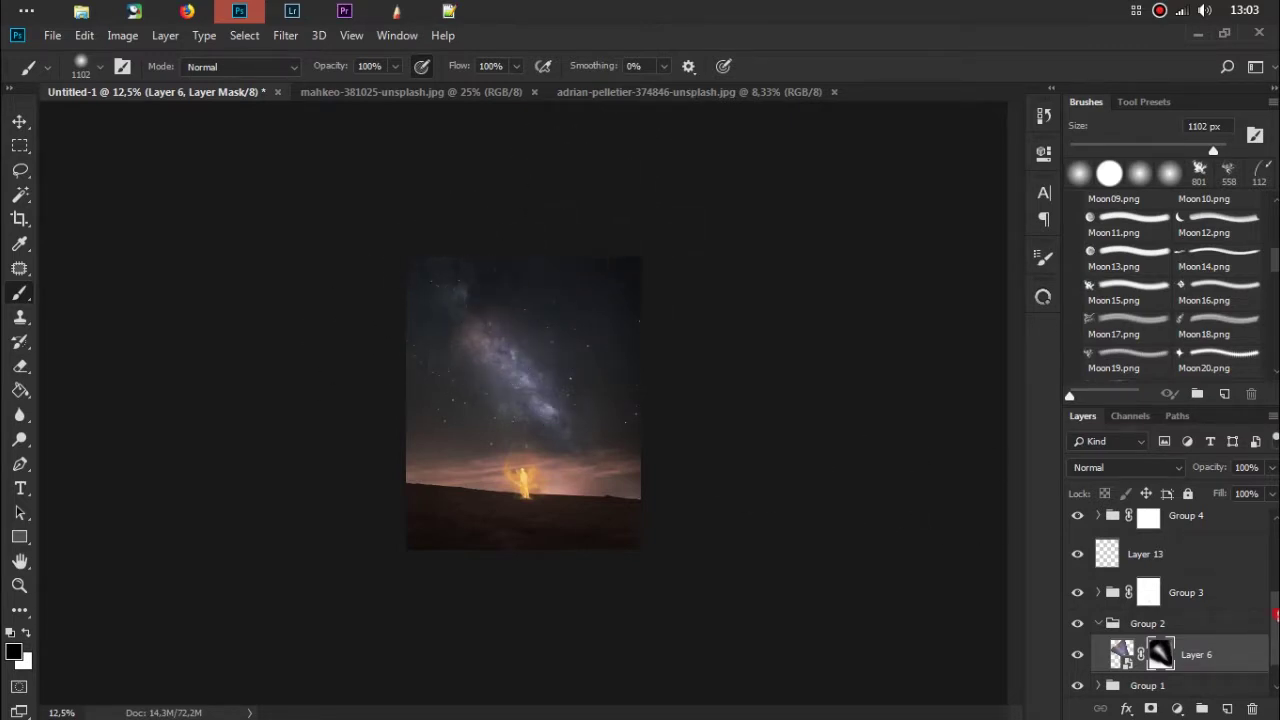
scroll(1220, 600, "up", 5)
left_click(1165, 590)
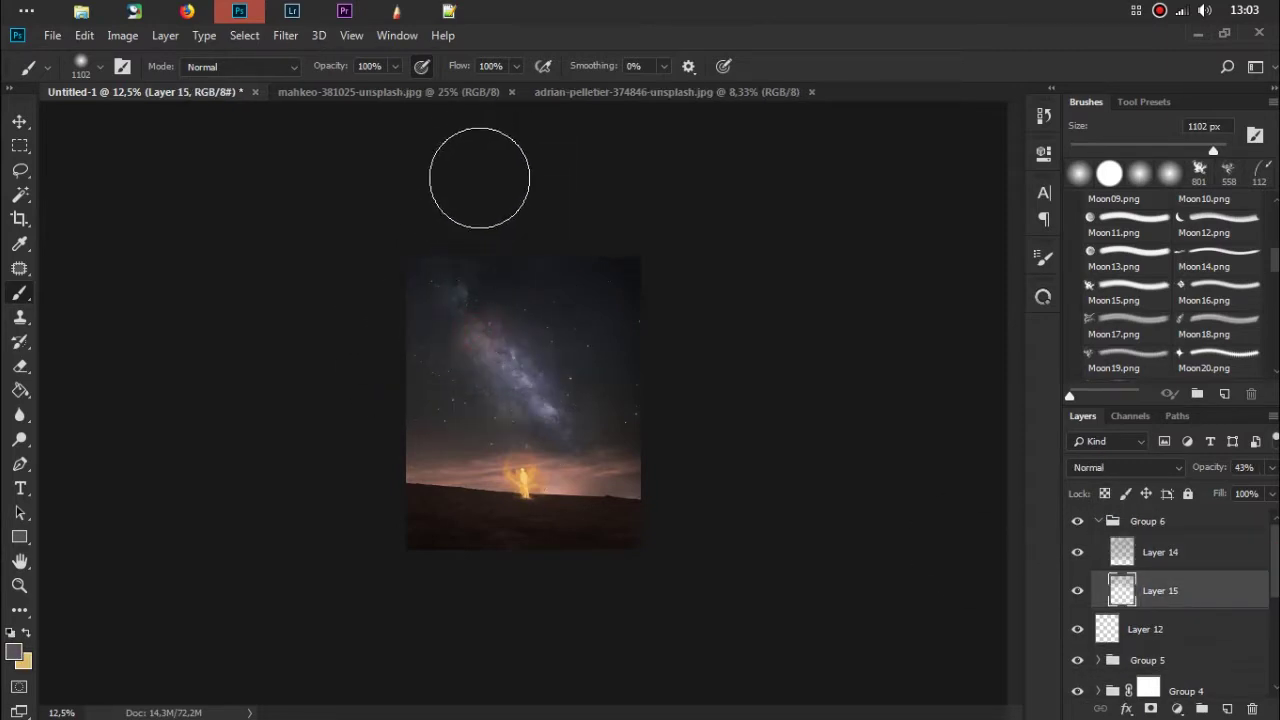
left_click(463, 291)
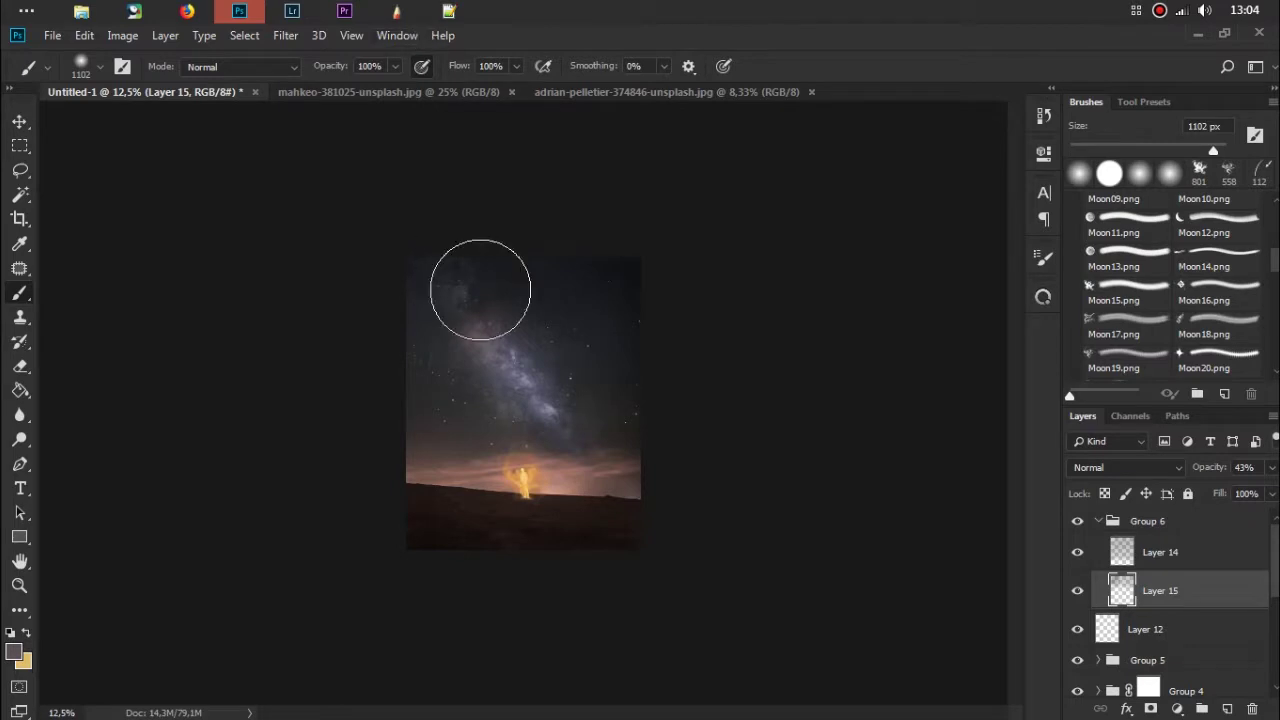
left_click(1077, 556)
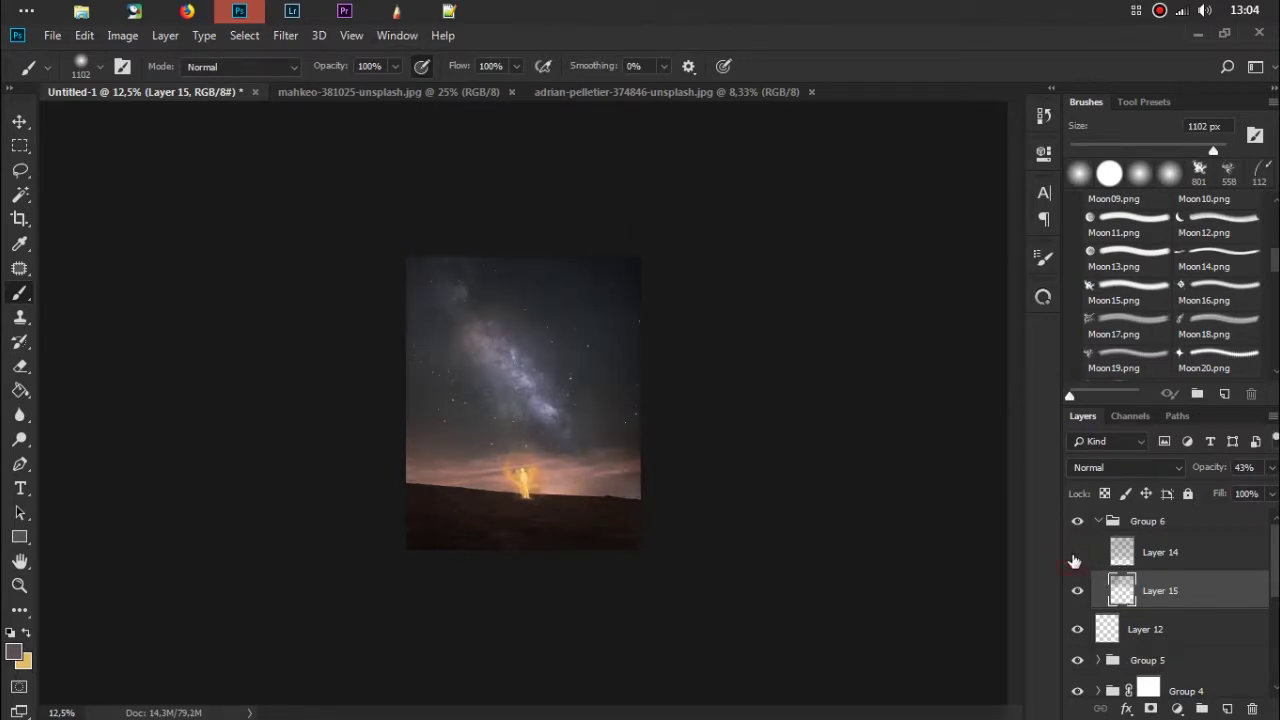
Step: Add Layer 16 above Layer 15 in Overlay mode and sample a paint colour
left_click(1225, 710)
left_click(1143, 470)
left_click(1066, 224)
left_click(538, 365, "alt")
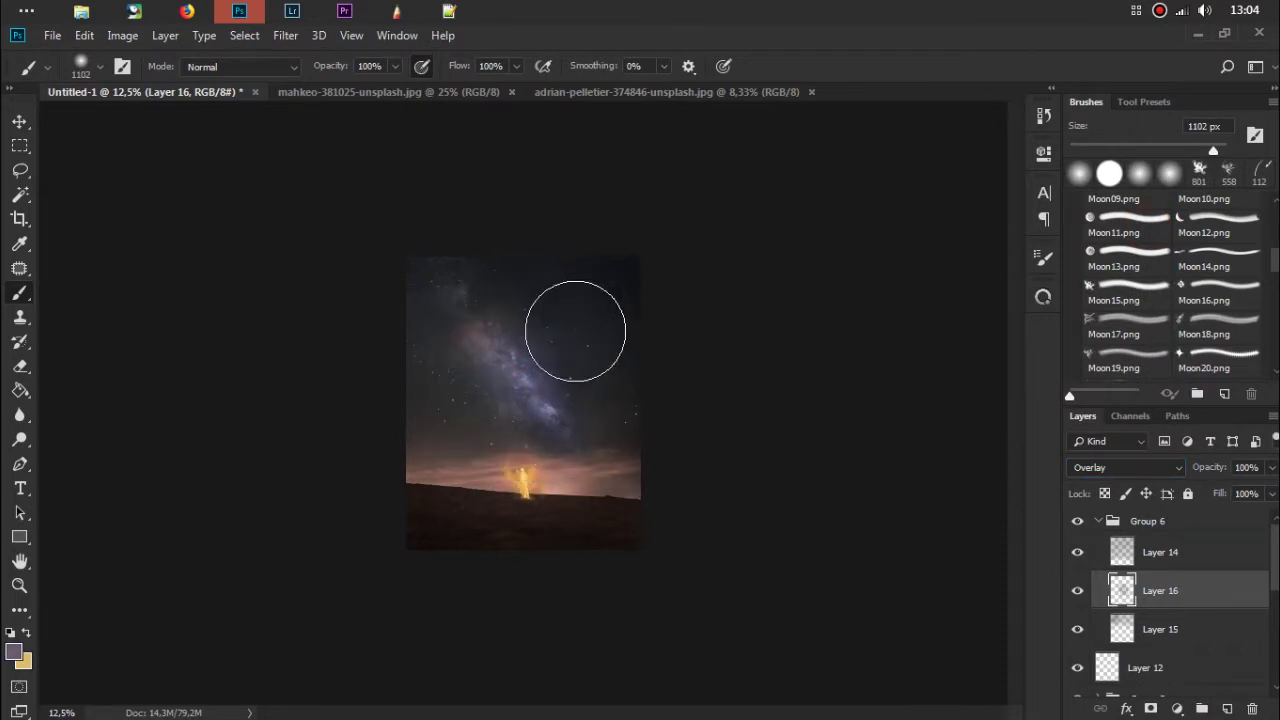
Step: Brush warm tan and brown glow over the sky around the Milky Way on Layer 16
key("x")
left_click_drag(557, 277, 466, 337)
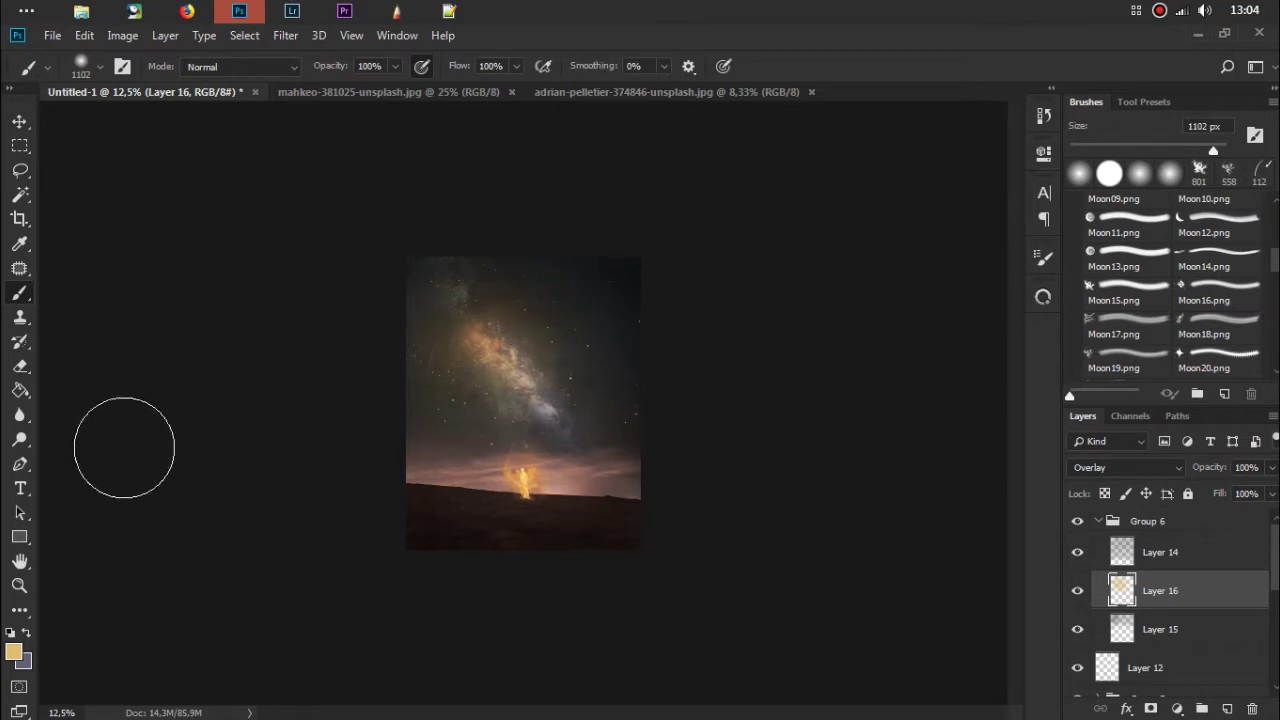
left_click(26, 634)
left_click(541, 469, "alt")
left_click_drag(541, 469, 486, 472)
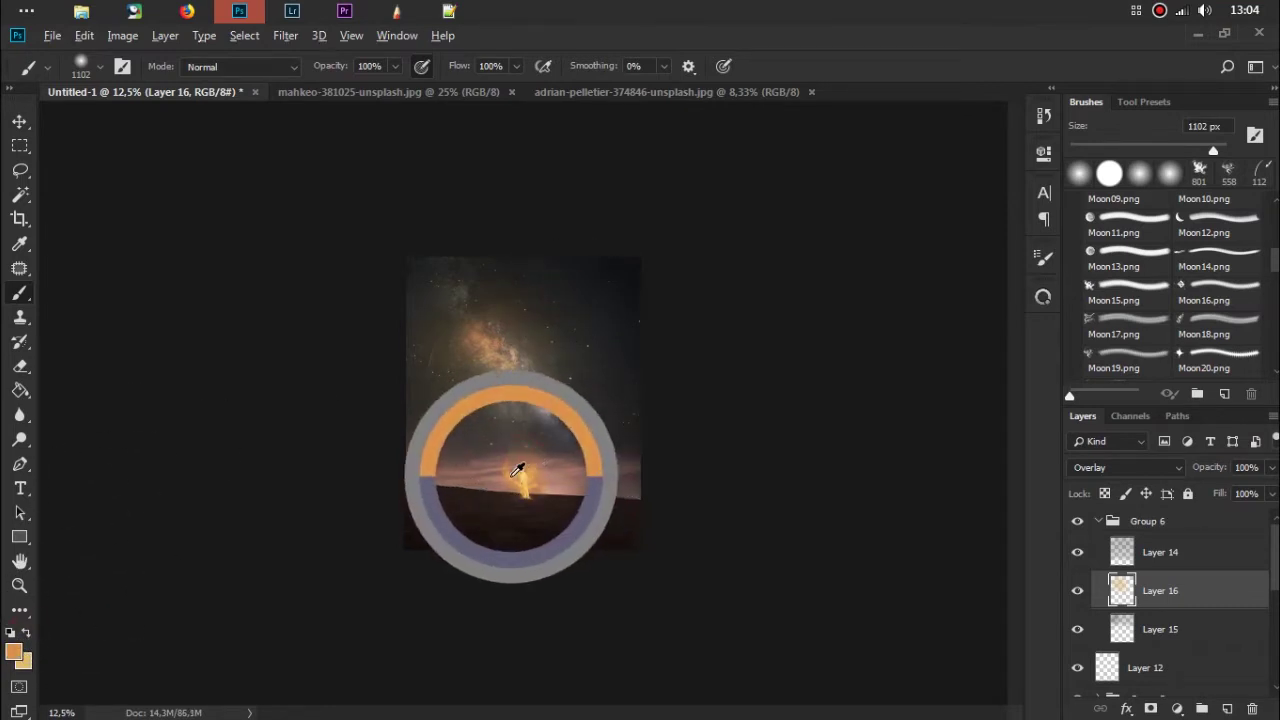
mouse_move(572, 387)
left_mouse_down()
mouse_move(618, 306)
mouse_move(543, 400)
mouse_move(351, 471)
mouse_move(619, 326)
left_mouse_up()
left_click_drag(603, 378, 551, 403)
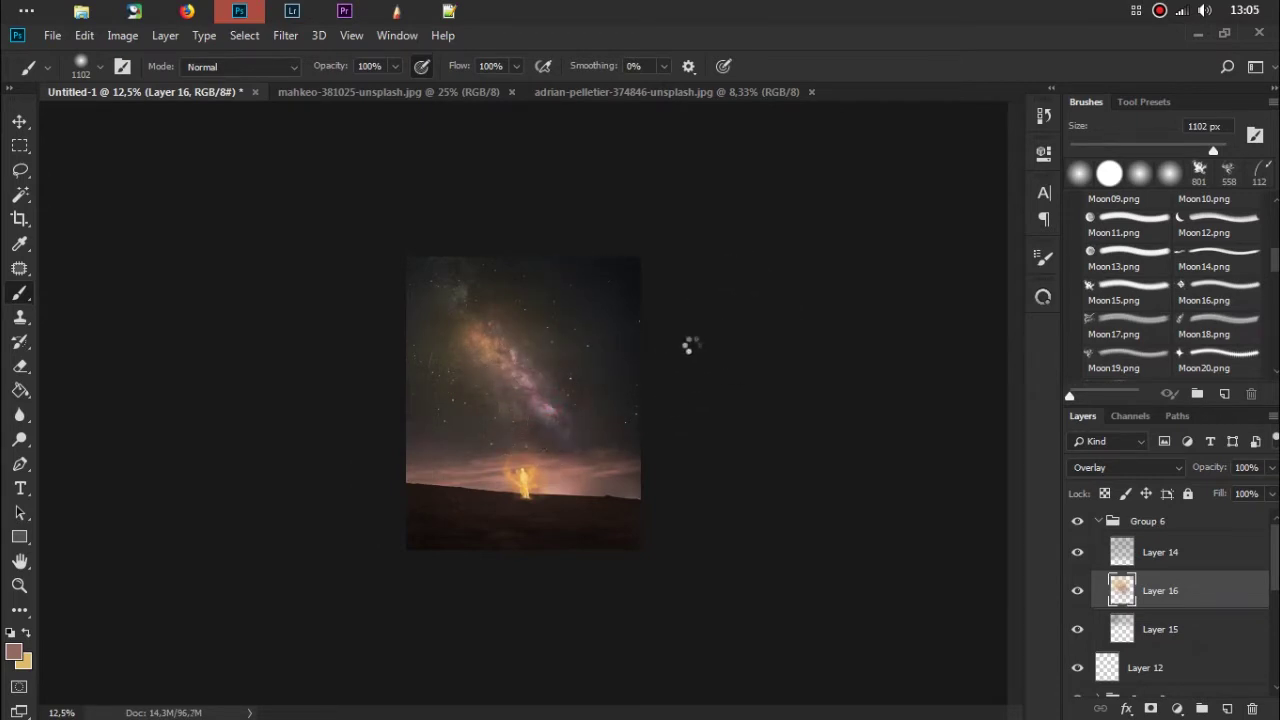
key("x")
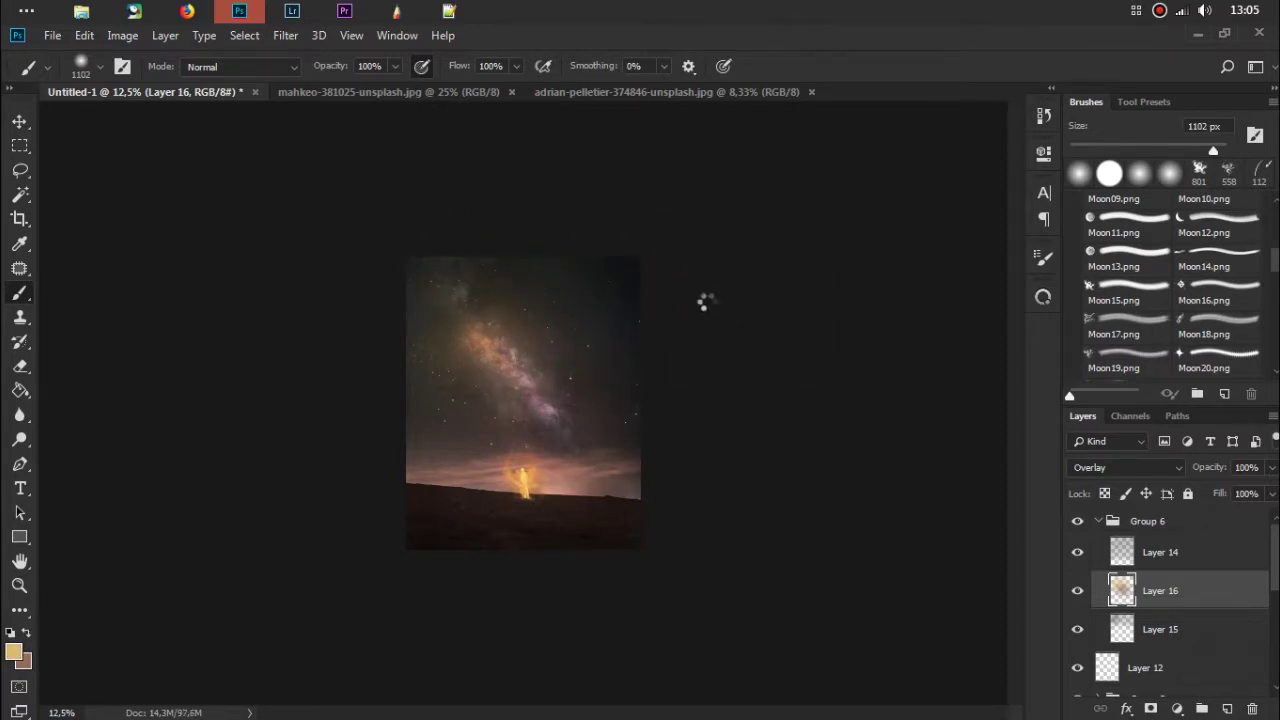
Step: Toggle Layers 16, 15 and 14 to compare, then add Layer 17 above Layer 14
left_click(1078, 591)
left_click(1078, 632)
left_click(1078, 553)
left_click(1227, 708)
left_click_drag(1200, 597, 1190, 545)
left_click(1125, 467)
Step: Set Layer 17 to Overlay and paint soft white along the Milky Way, brush 337 then 564 px
left_click(1130, 229)
left_click(10, 632)
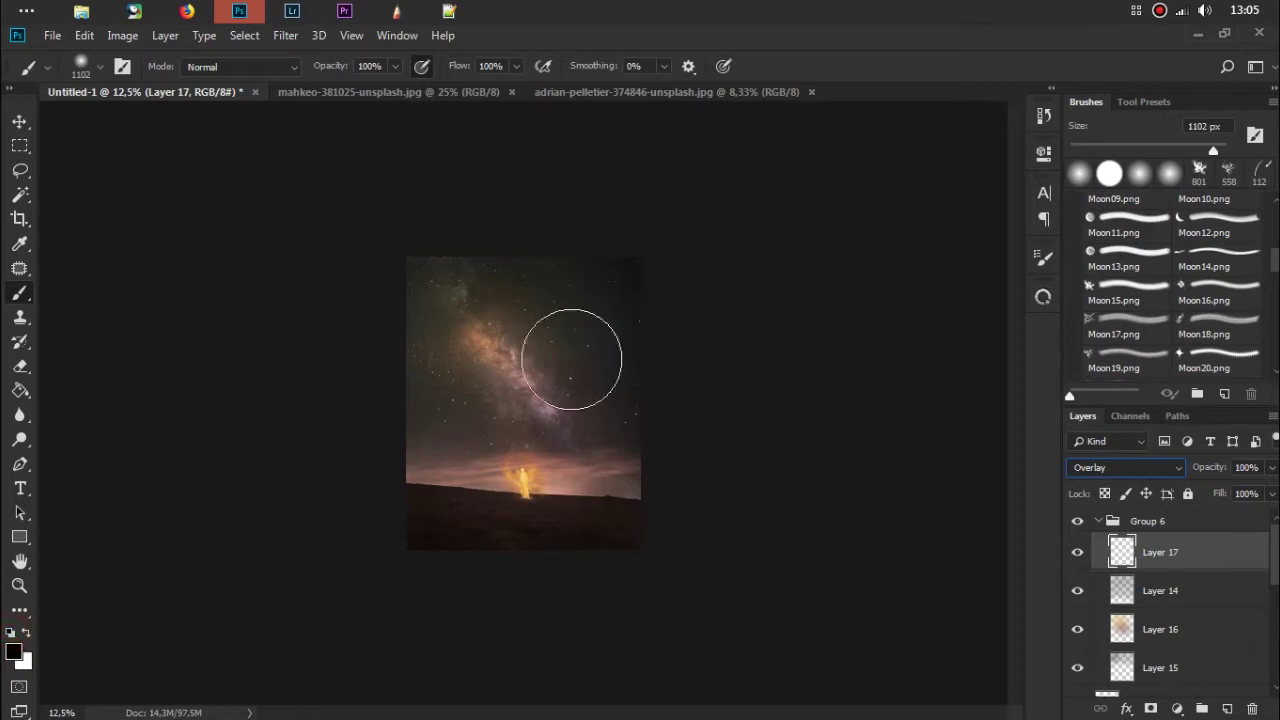
right_click(568, 366)
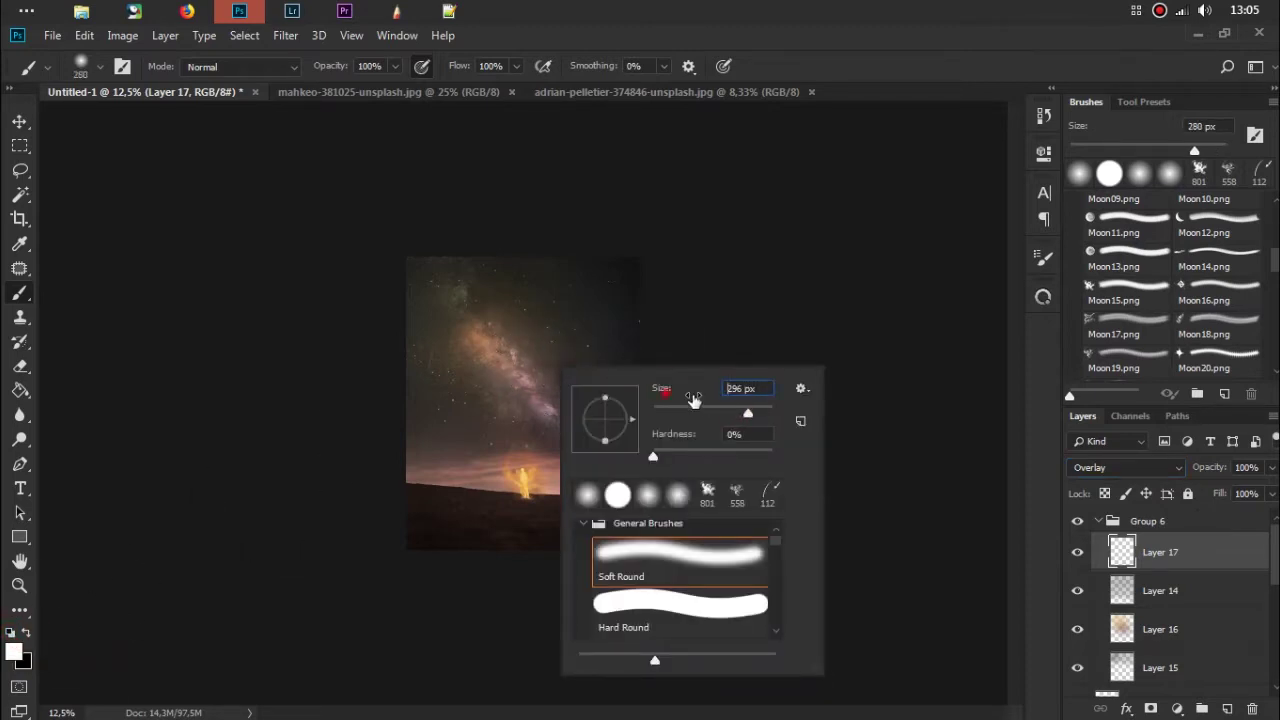
left_click_drag(660, 397, 705, 397)
left_click_drag(526, 387, 546, 414)
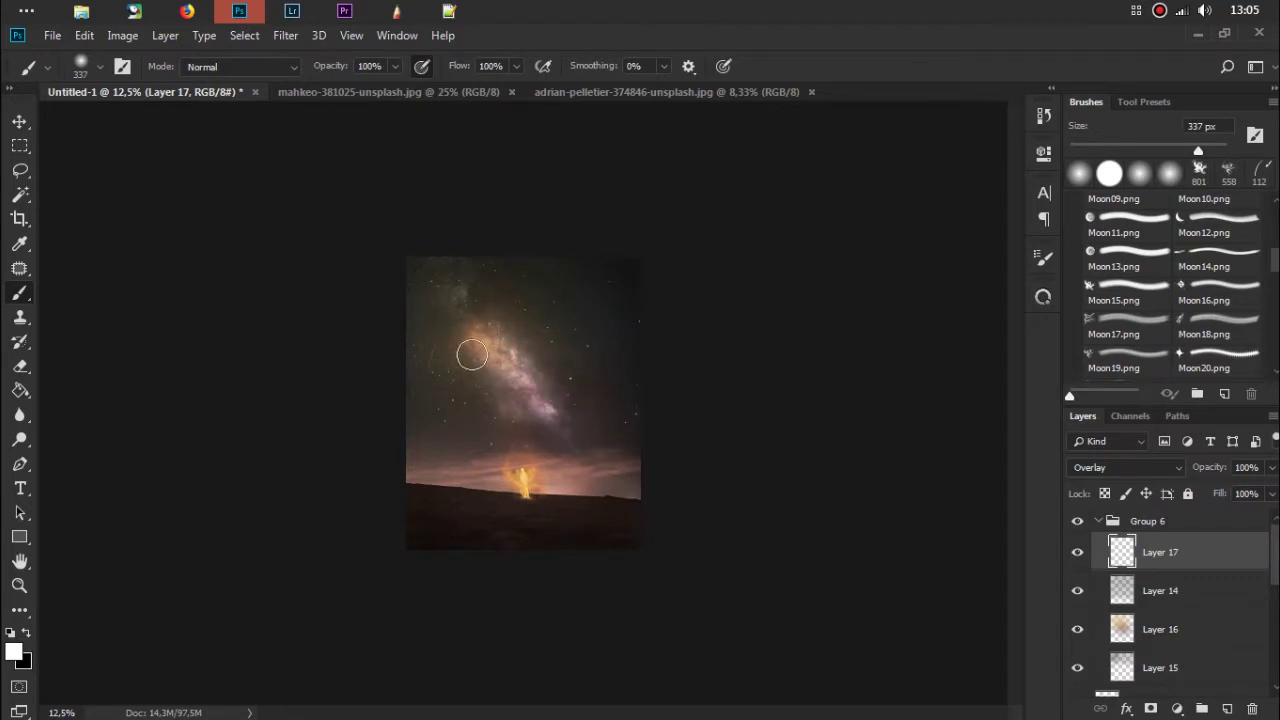
right_click(572, 364)
left_click_drag(705, 397, 886, 386)
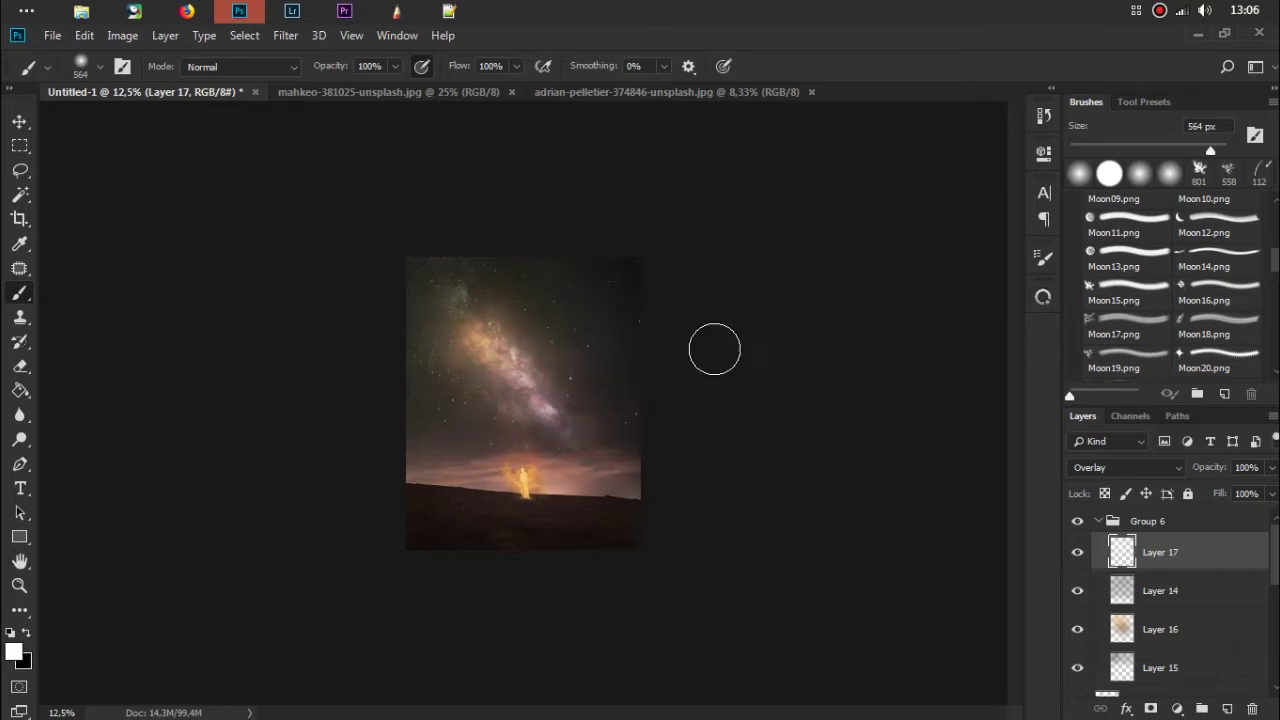
Step: Reopen Group 6, make Layer 14 visible and select it for painting
left_click(1099, 522)
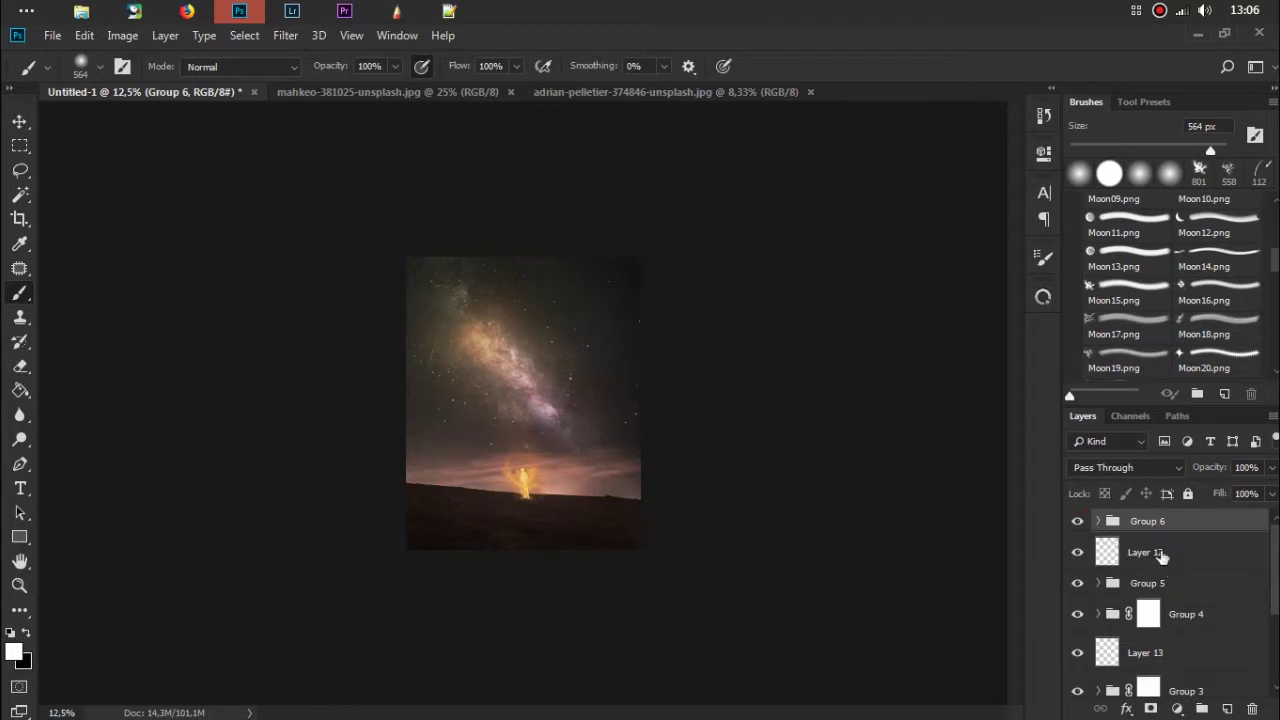
left_click(1099, 521)
left_click(1086, 595)
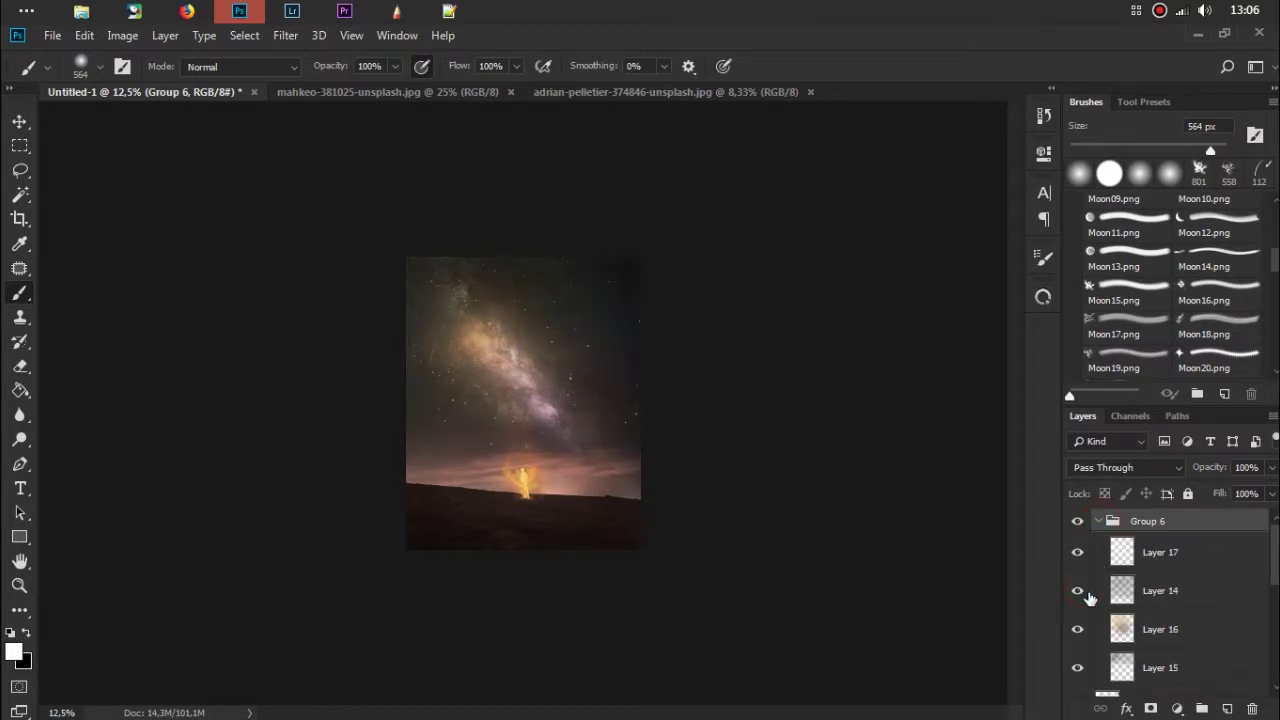
left_click(1168, 594)
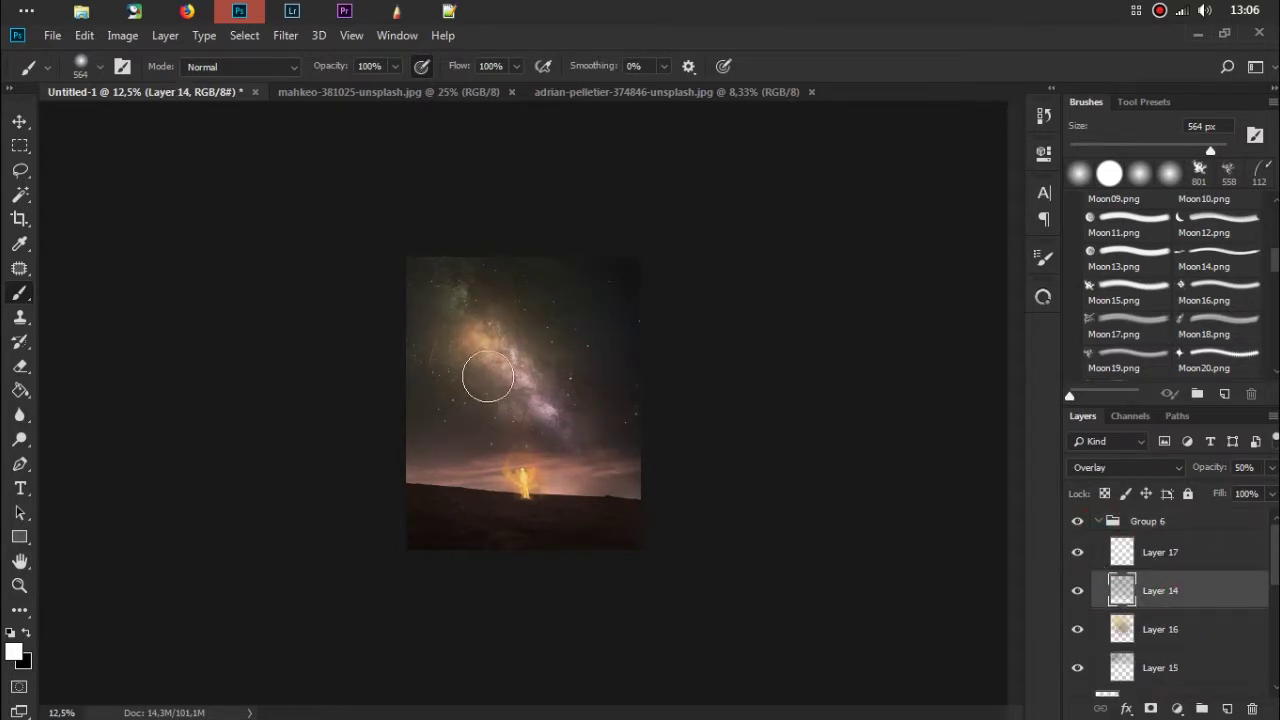
Step: Darken the left, lower-left and bottom edges with black paint using a 1538 px brush
left_click(27, 634)
right_click(572, 300)
left_click_drag(690, 337, 730, 342)
key("Return")
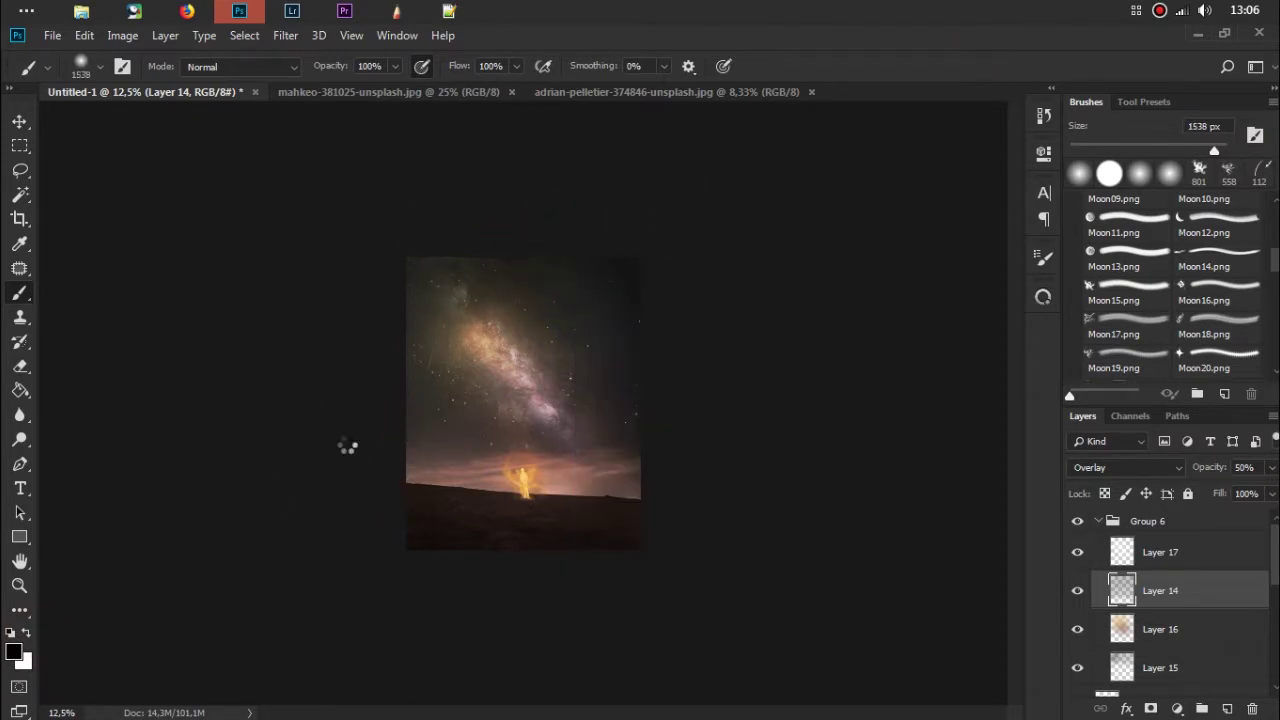
left_click(367, 395)
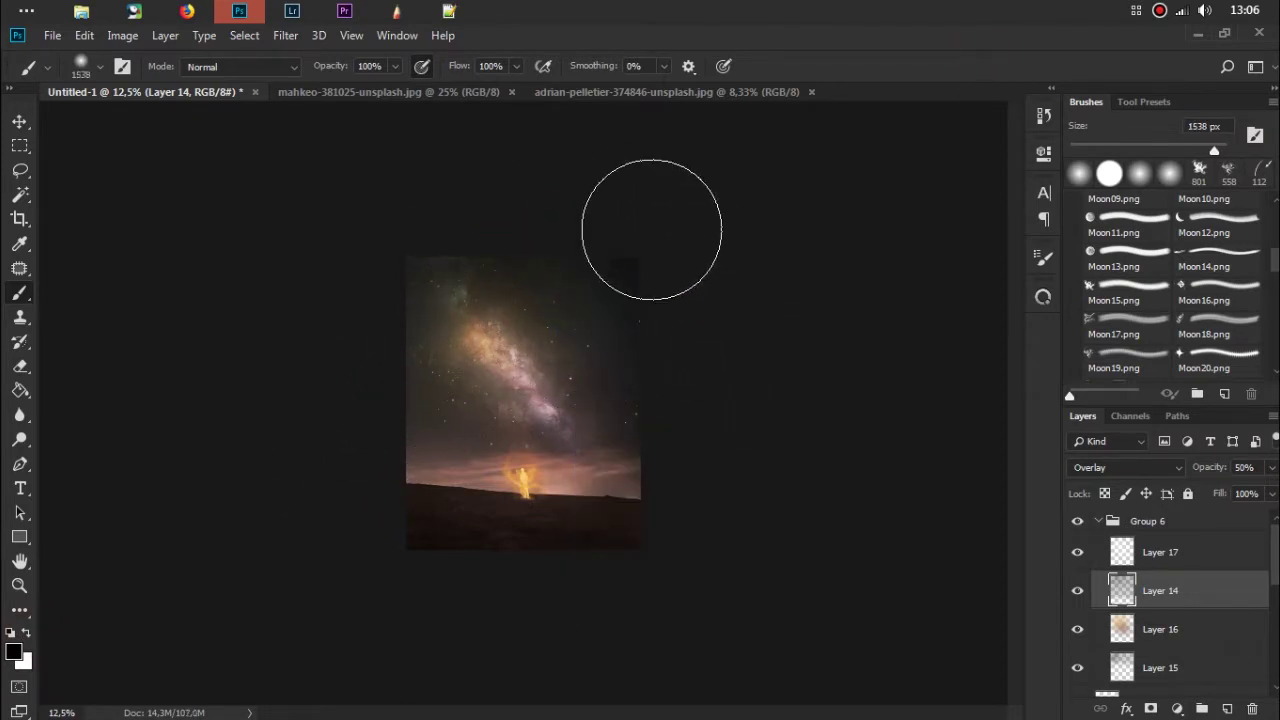
left_click(296, 494)
left_click(322, 400)
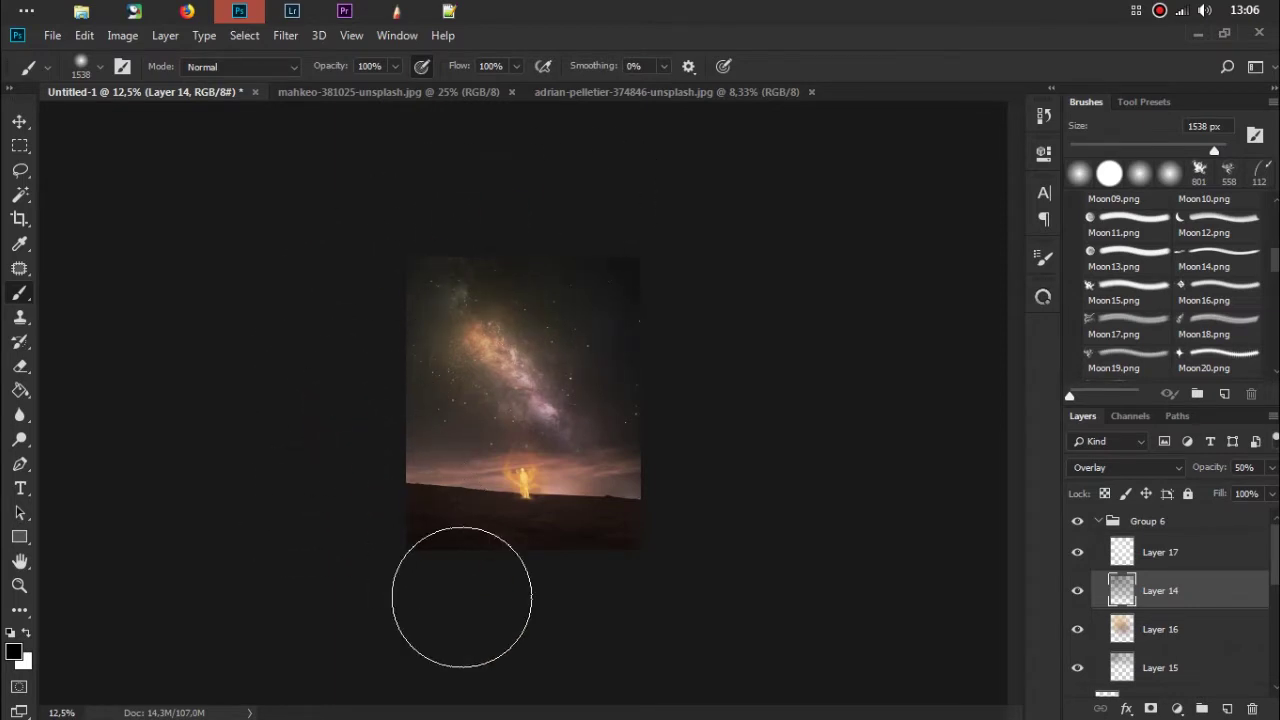
left_click(594, 606)
mouse_move(607, 566)
left_mouse_down()
mouse_move(543, 400)
mouse_move(474, 337)
left_mouse_up()
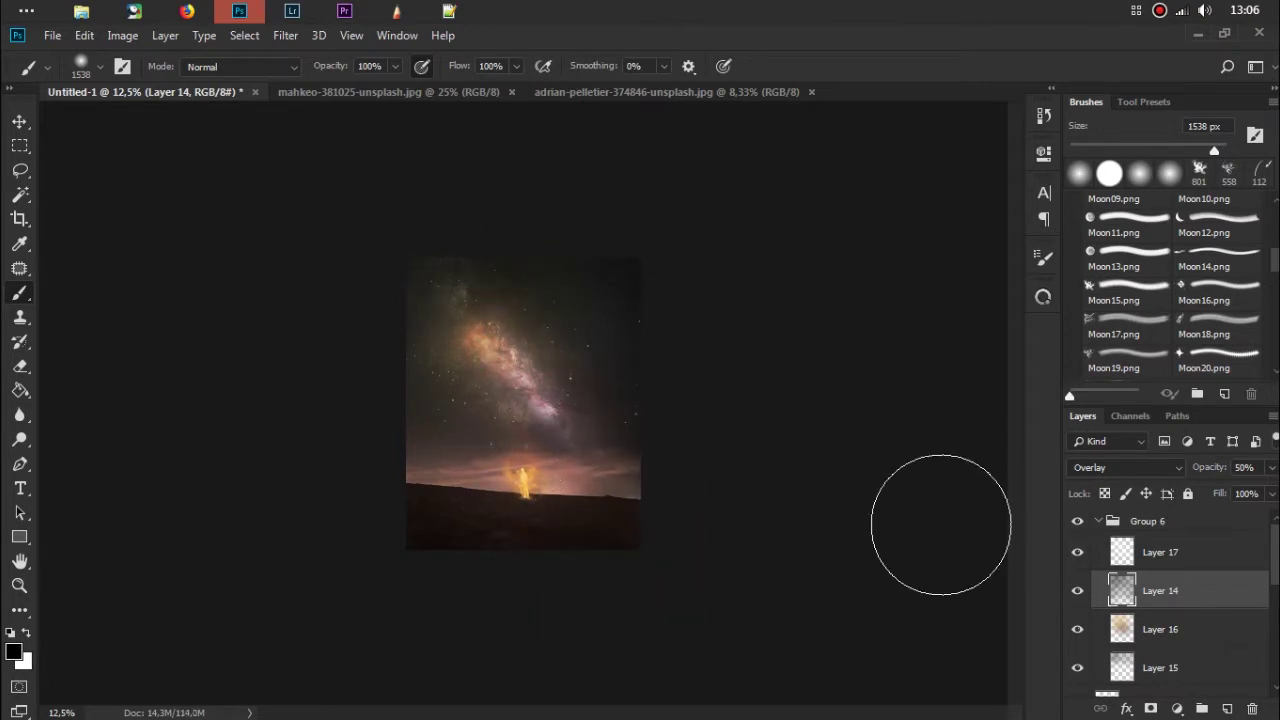
key("ctrl+0")
left_click(1098, 522)
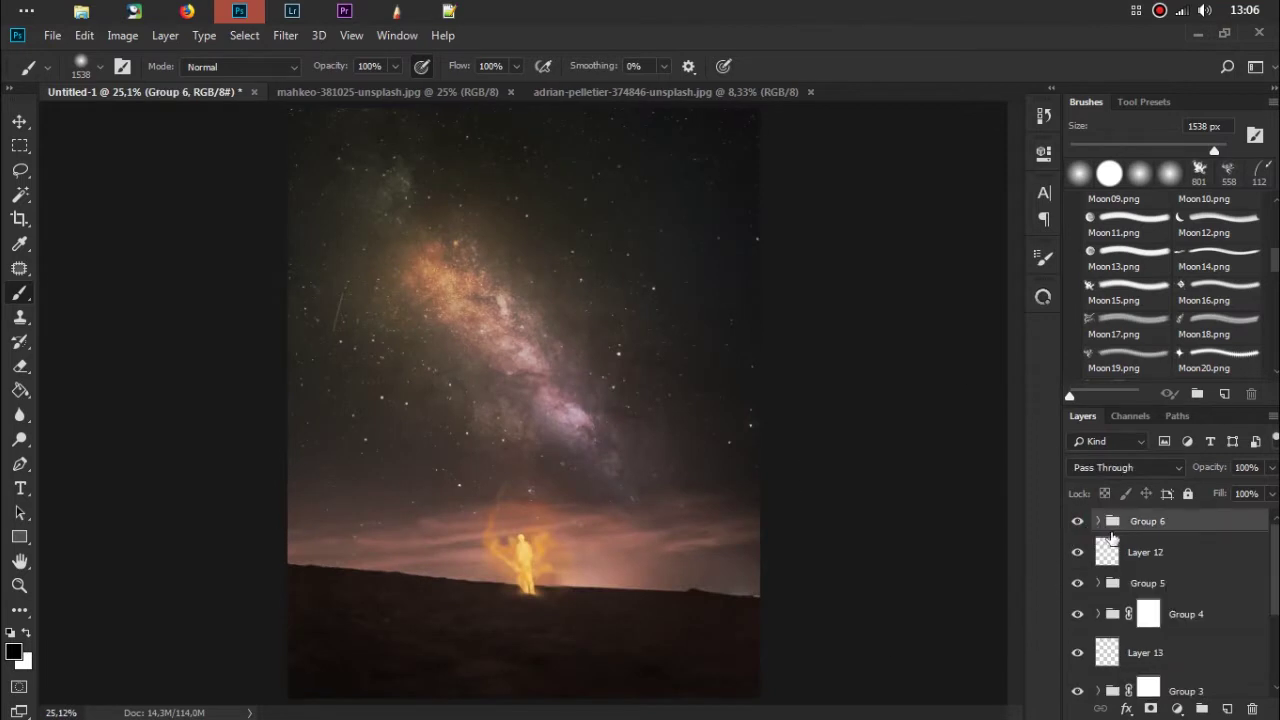
Step: Add Layer 18 in Group 2 and paint black across the horizon glow with a 464 px brush
scroll(1257, 557, "down", 3)
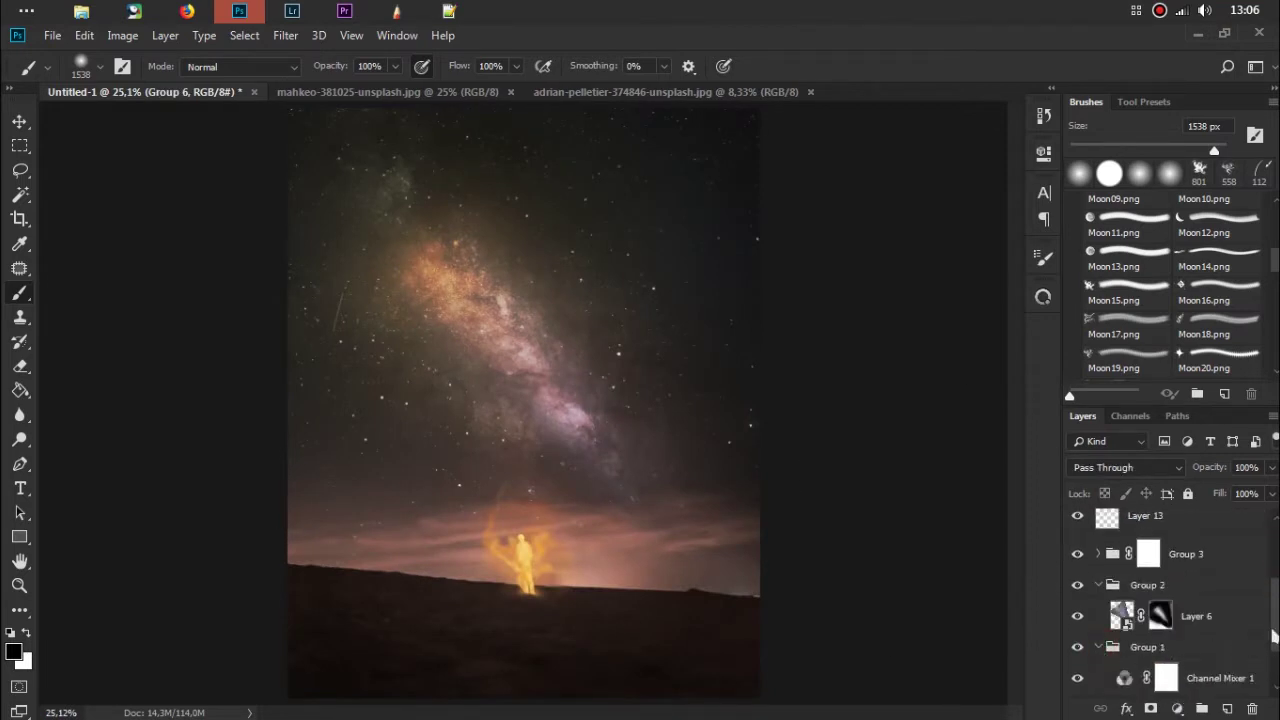
left_click(1099, 647)
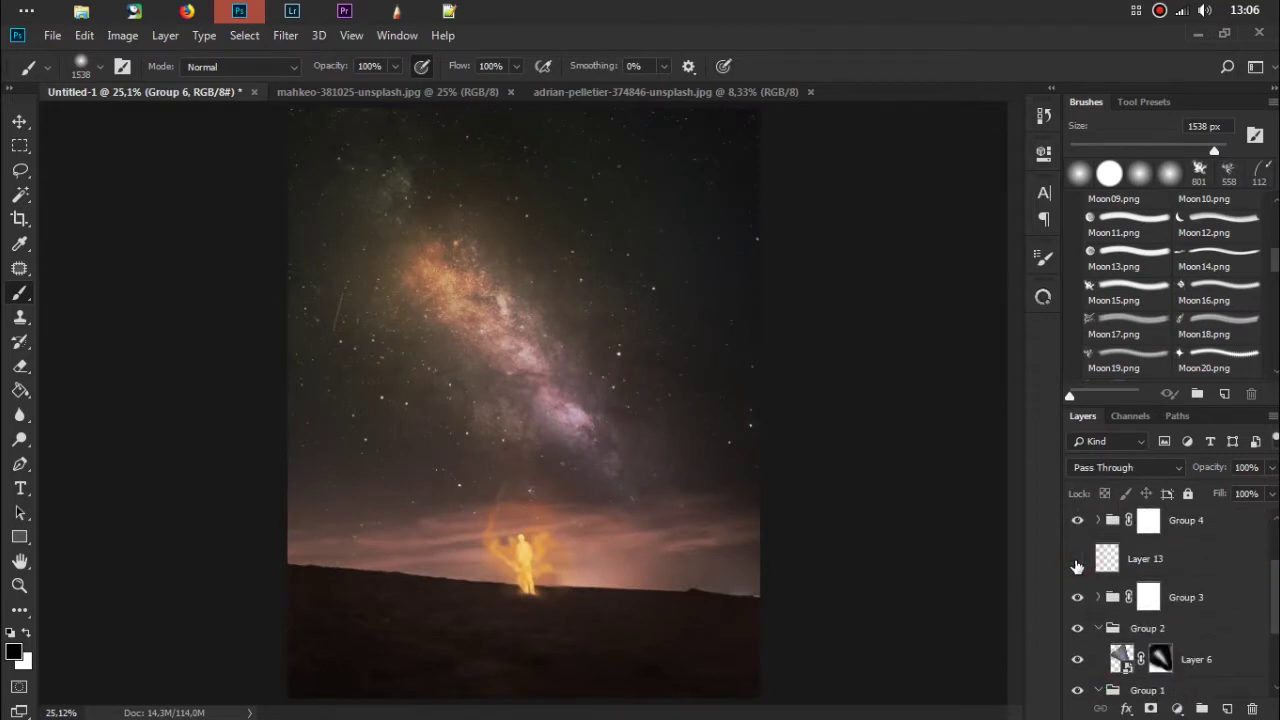
scroll(1267, 587, "down", 1)
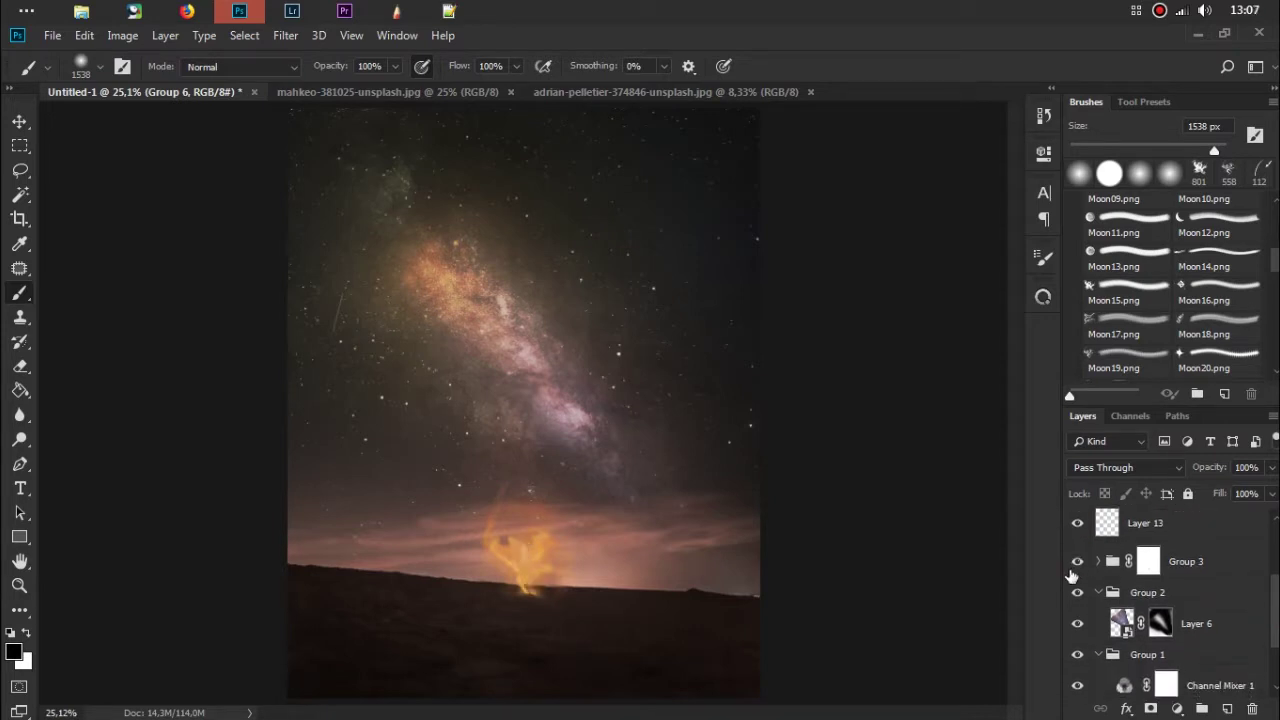
left_click(1143, 597)
left_click(1228, 709)
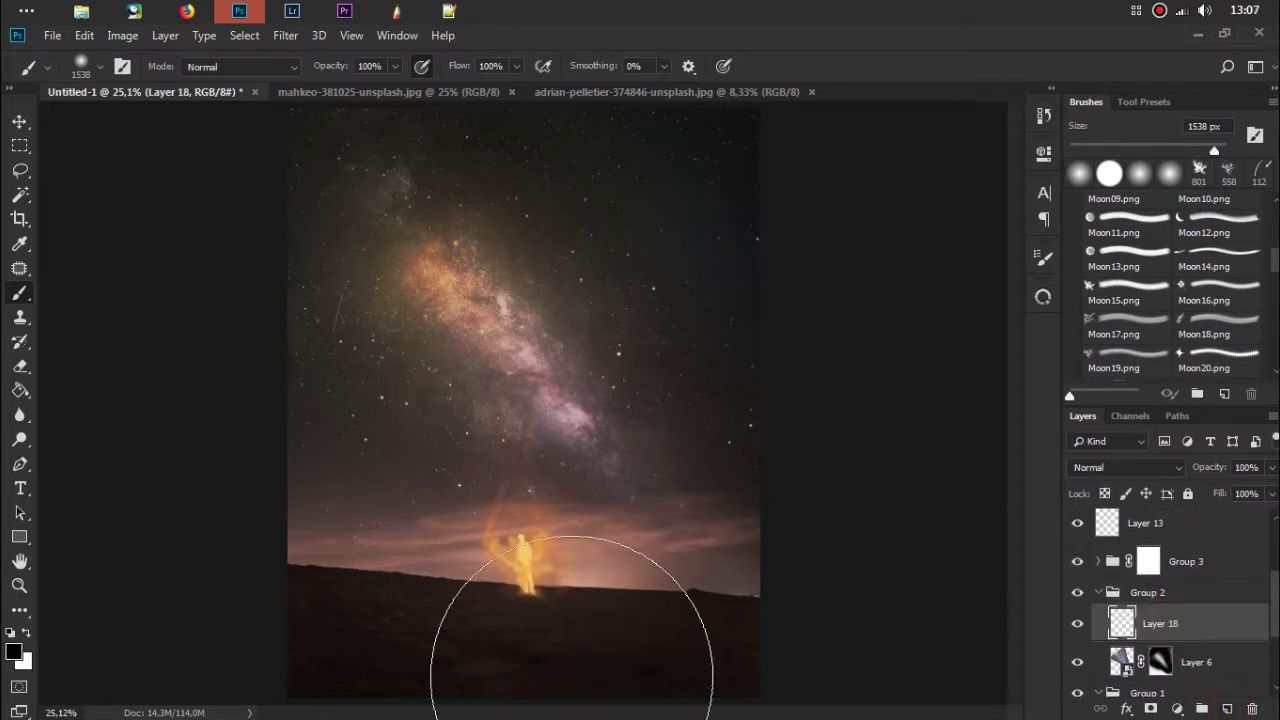
right_click(657, 416)
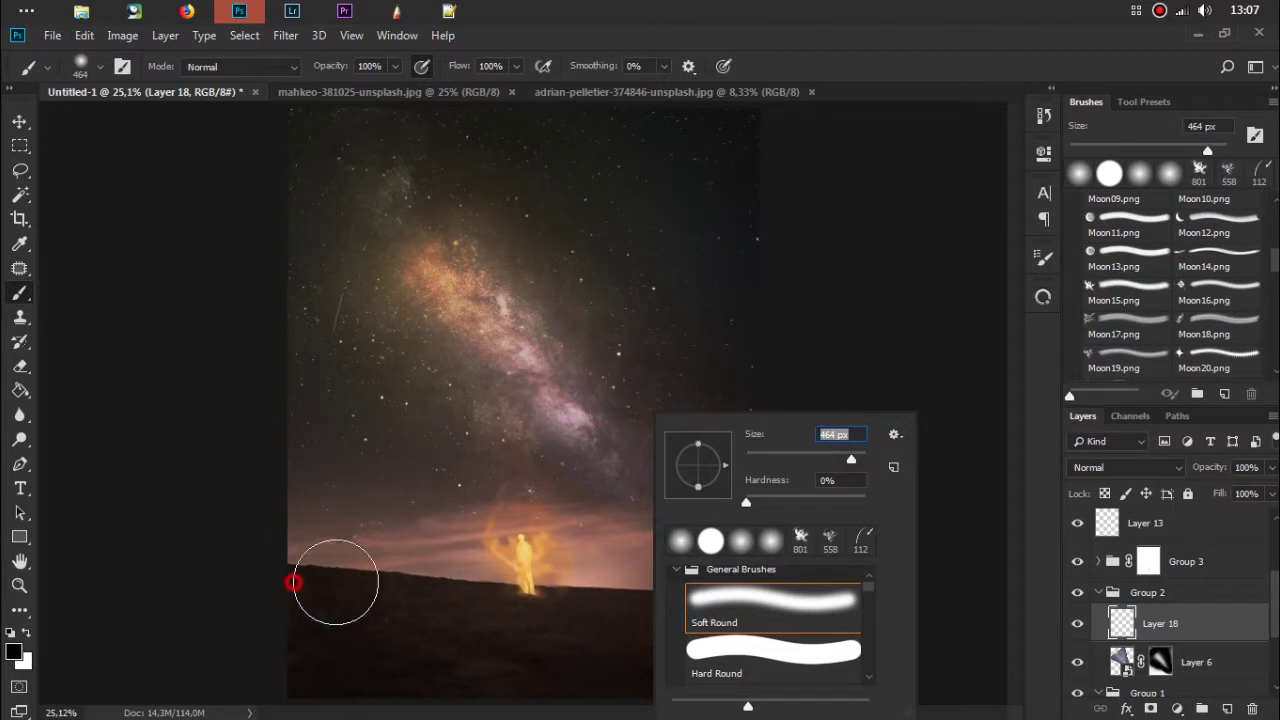
key("Return")
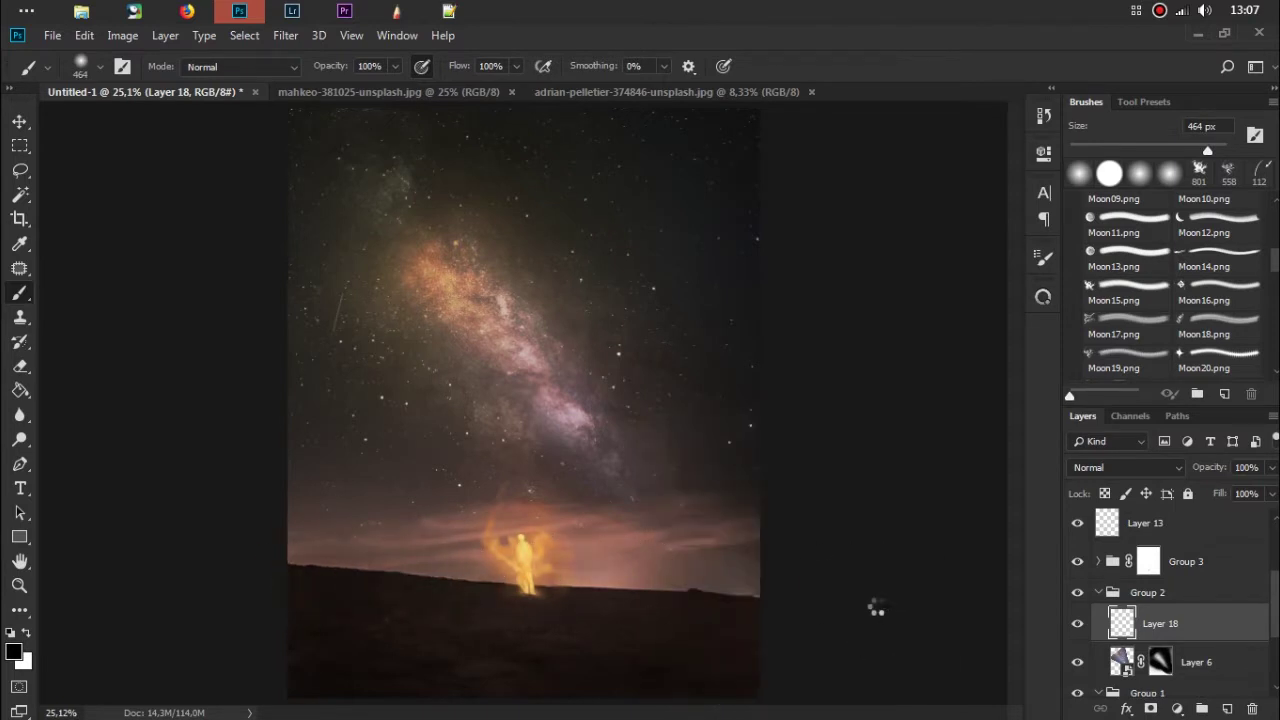
left_click_drag(776, 595, 330, 582)
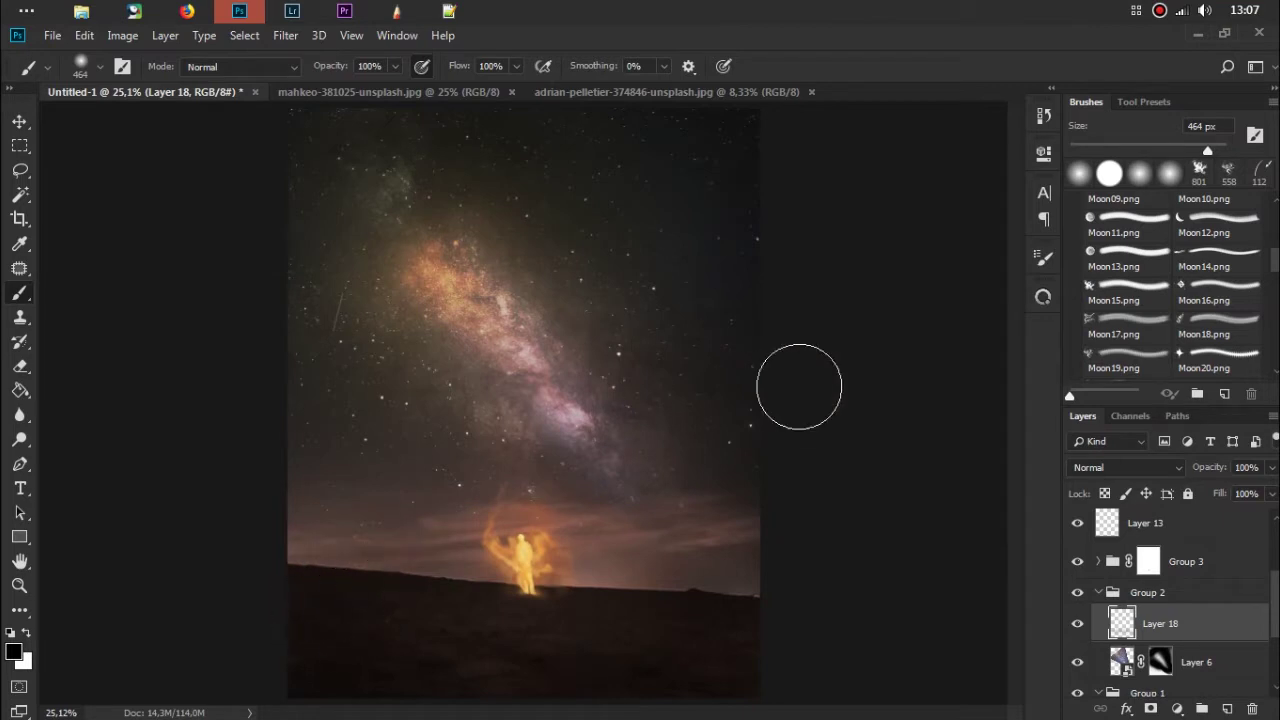
left_click(1079, 626)
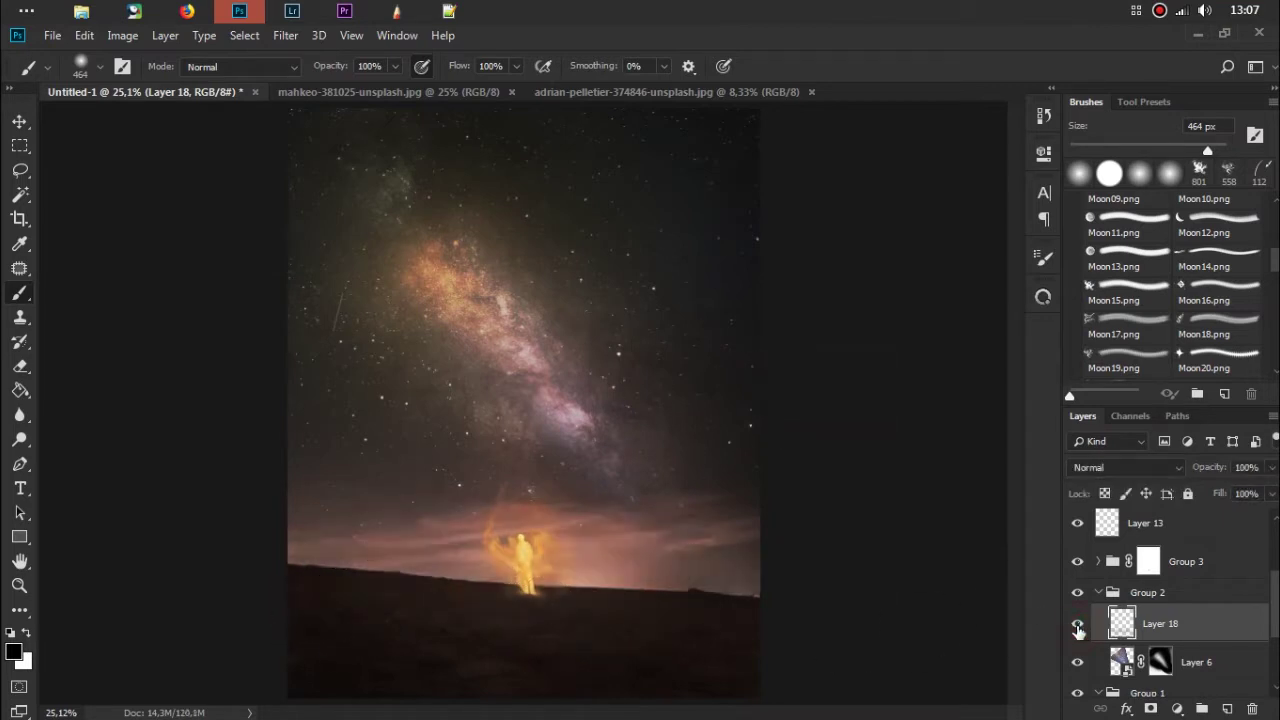
Step: Erase Layer 18's dark paint near the figure's base with a 322 px, then 99 px eraser
key("e")
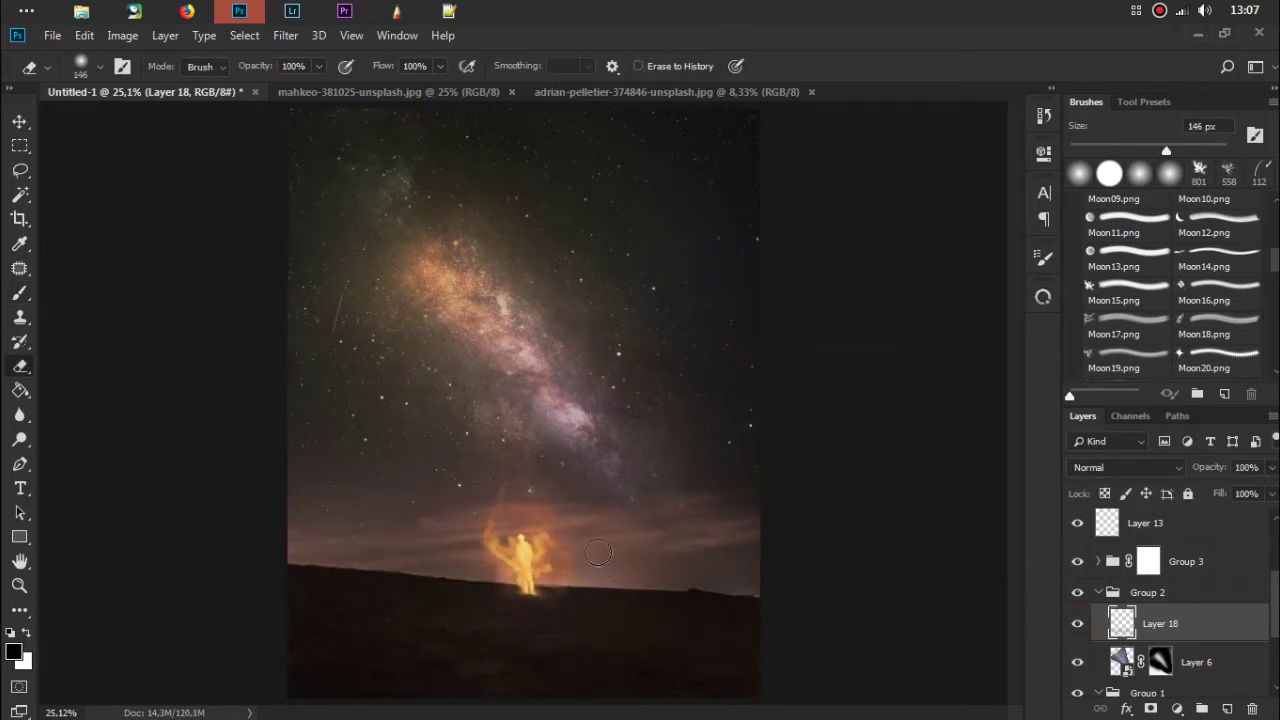
key(".")
left_click_drag(523, 580, 513, 579)
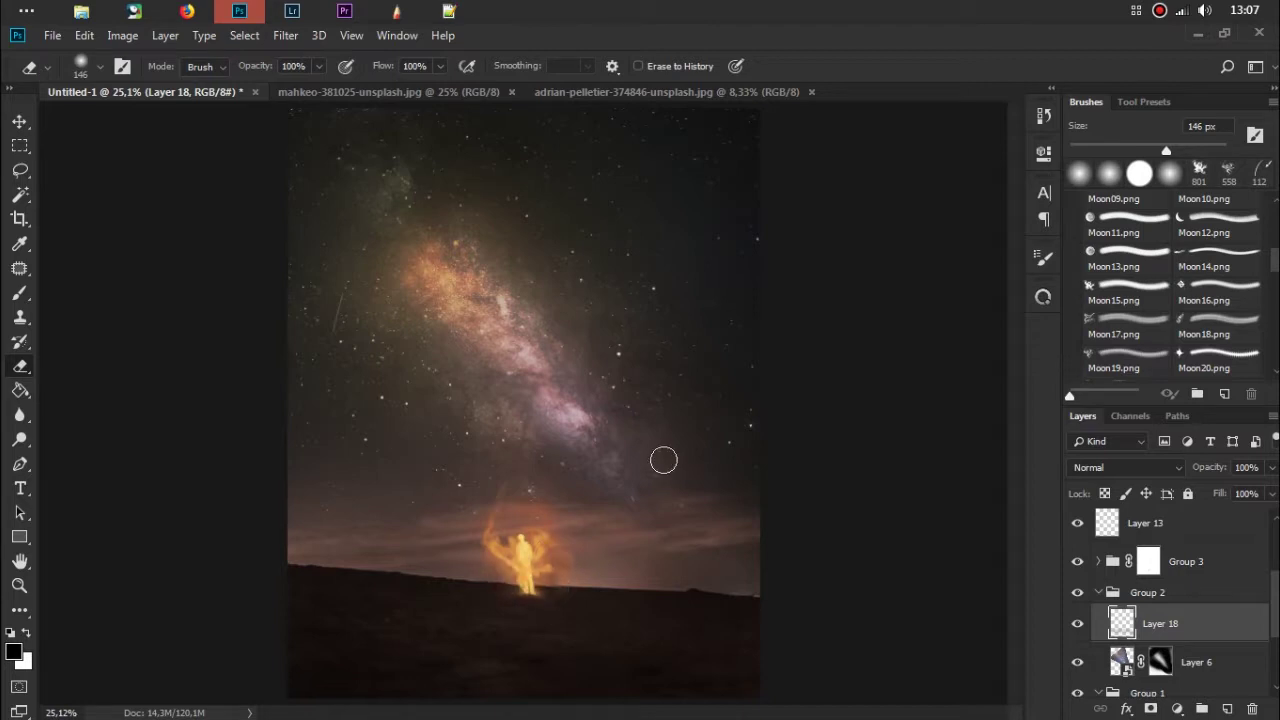
right_click(663, 460)
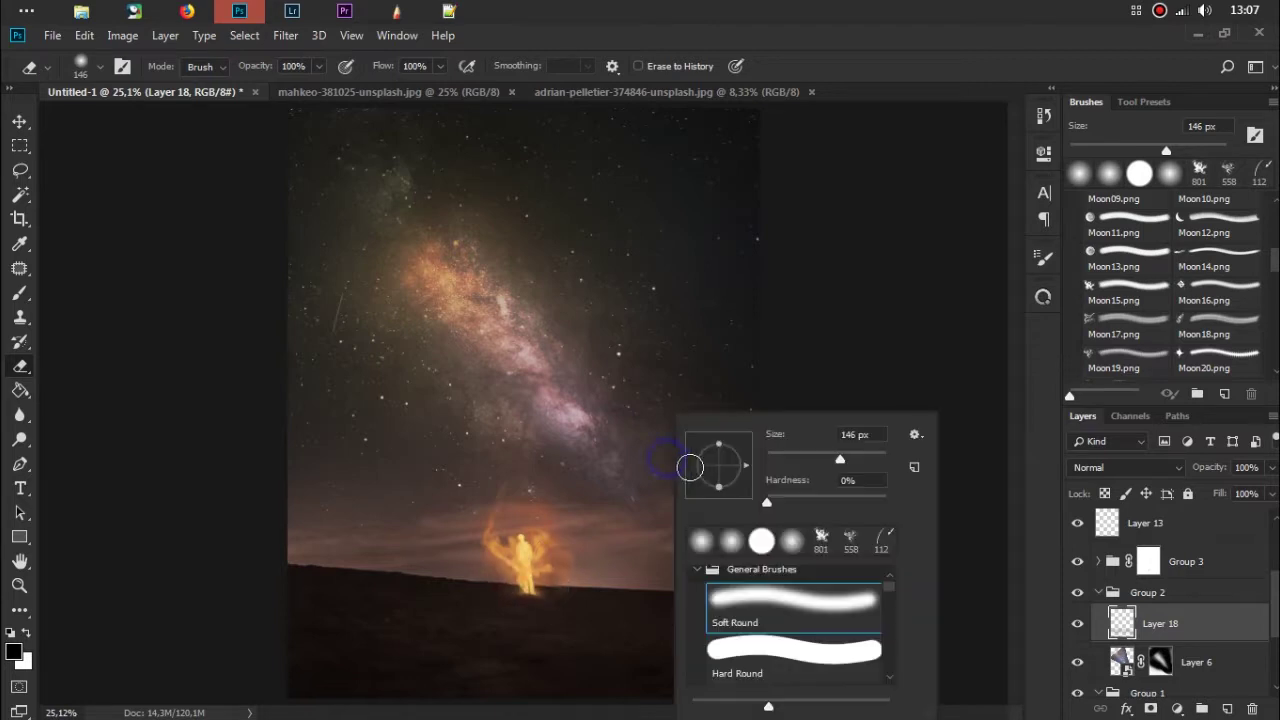
left_click(343, 68)
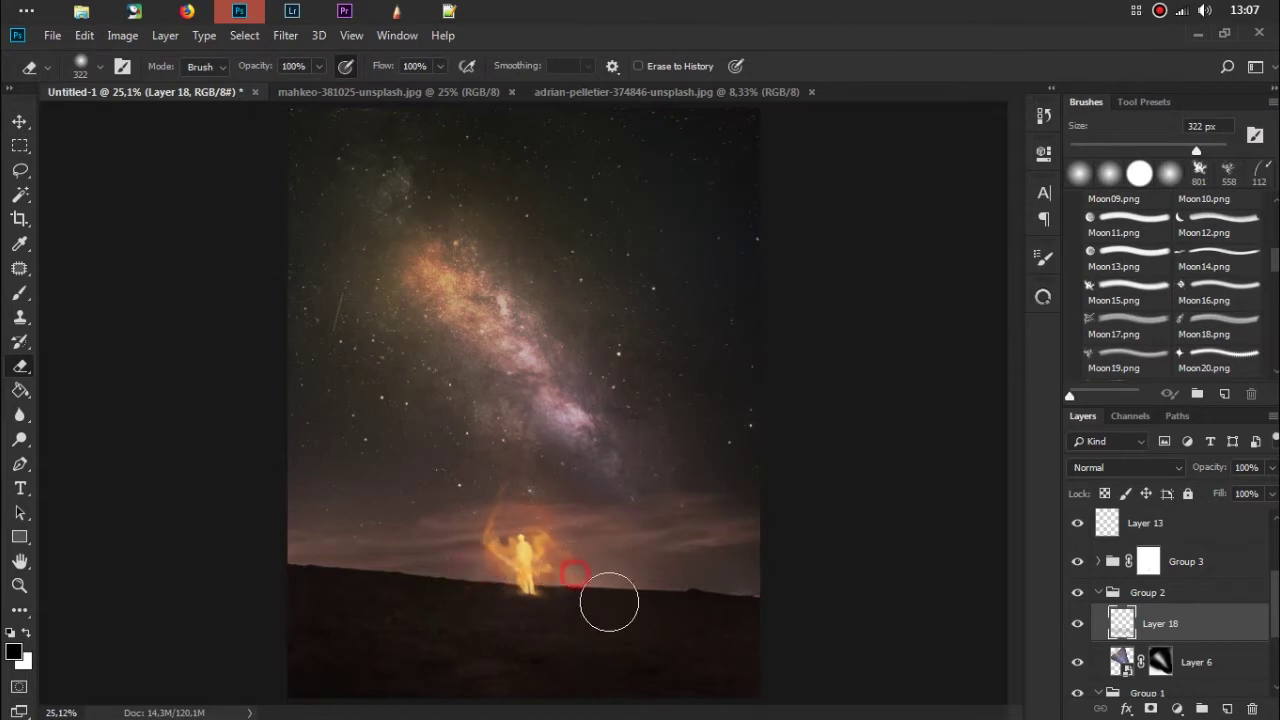
right_click(821, 455)
left_click_drag(820, 451, 806, 451)
left_click(512, 588)
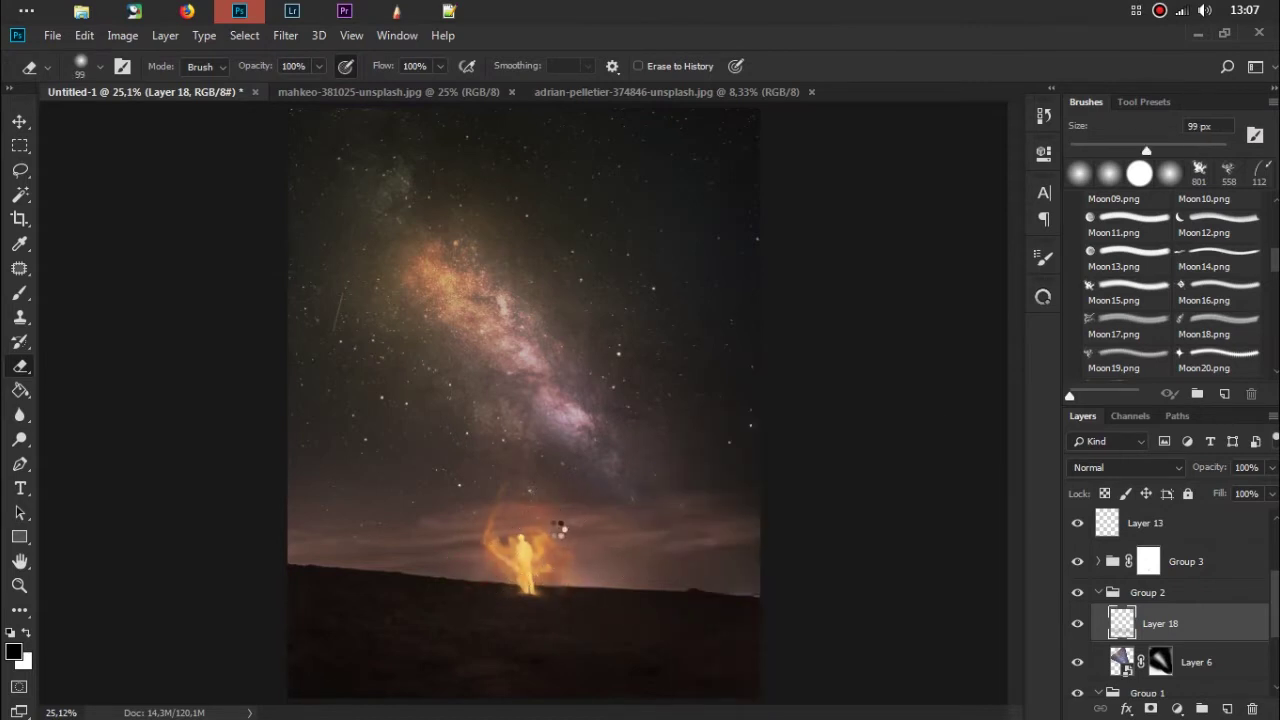
key("b")
Step: Move Group 2 next to Group 3 in the layer stack
left_click(1097, 592)
mouse_move(1140, 592)
left_mouse_down()
mouse_move(1162, 582)
mouse_move(1162, 600)
left_mouse_up()
left_click(1160, 598)
scroll(1170, 600, "up", 3)
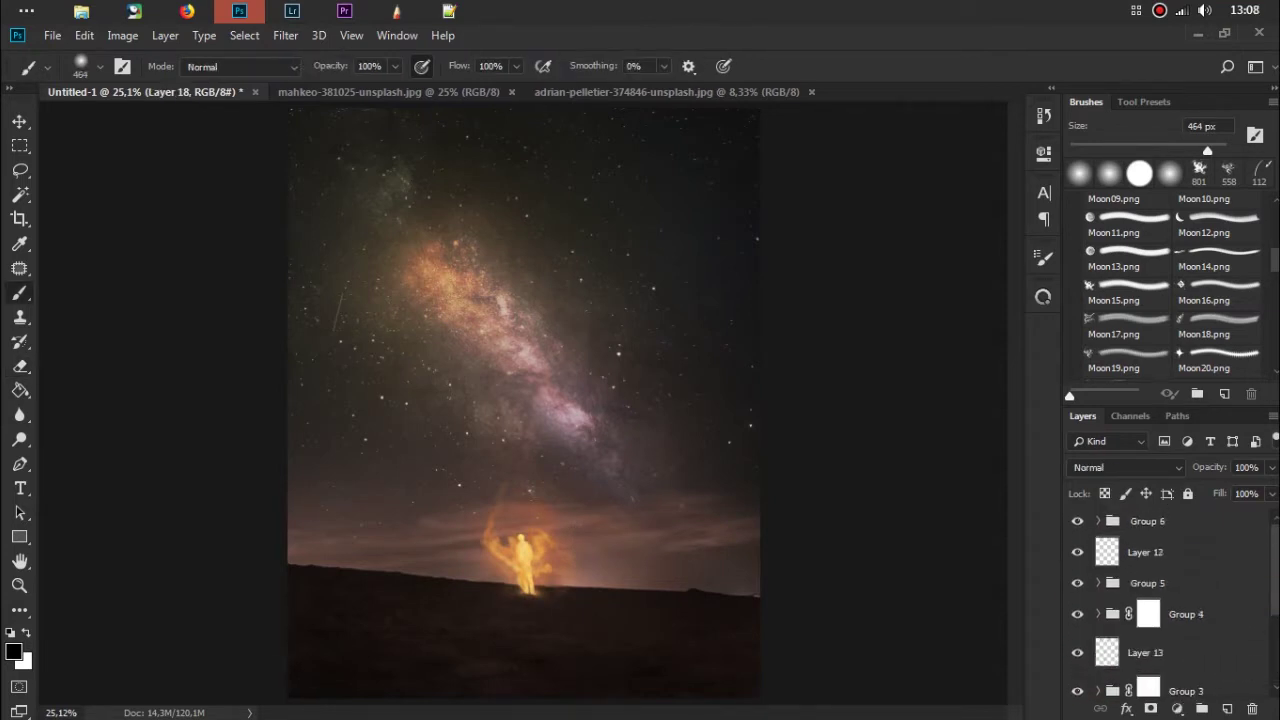
left_click(54, 36)
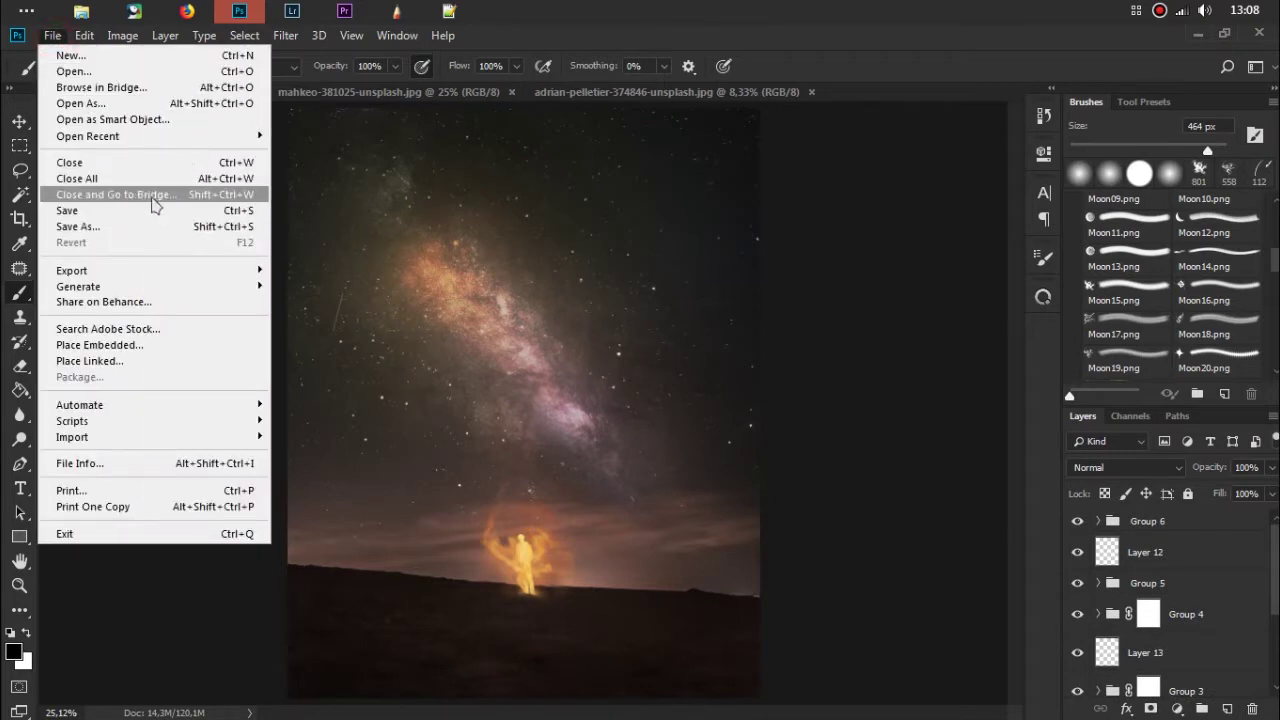
Step: Show Layer 17 again in Group 6 and save the composite as starman.psd
left_click(842, 66)
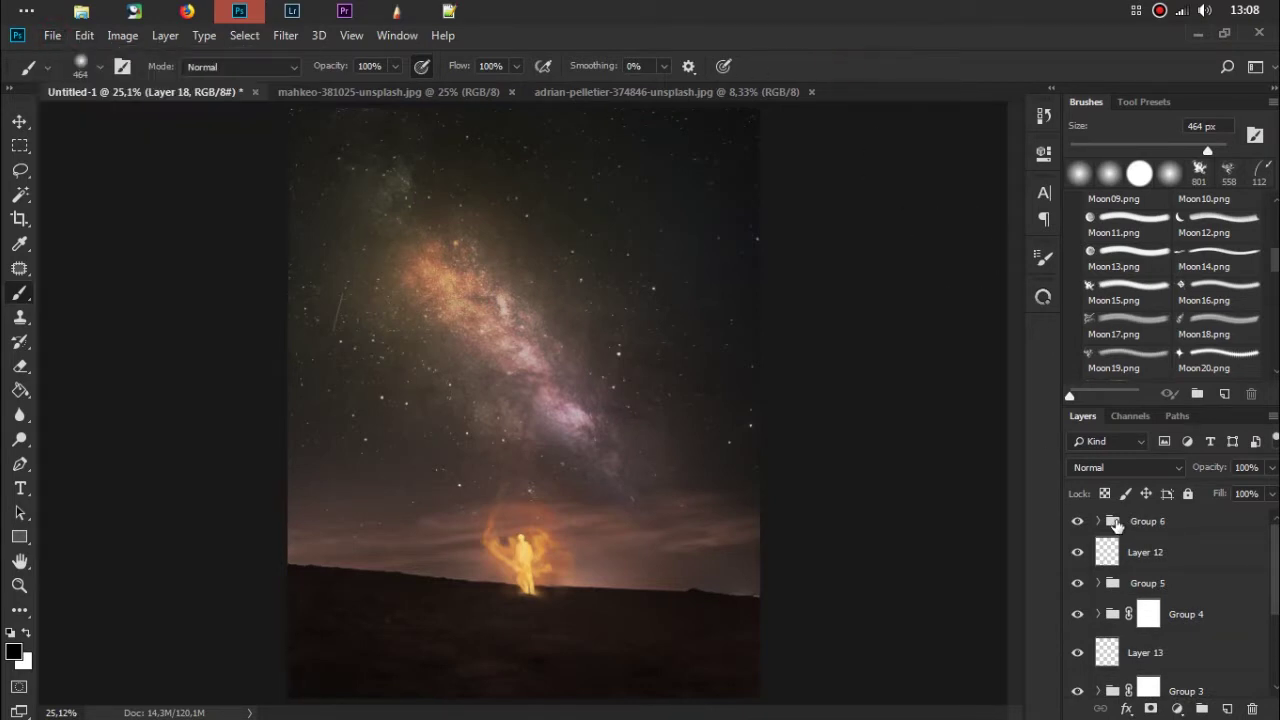
left_click(1098, 521)
left_click(1080, 556)
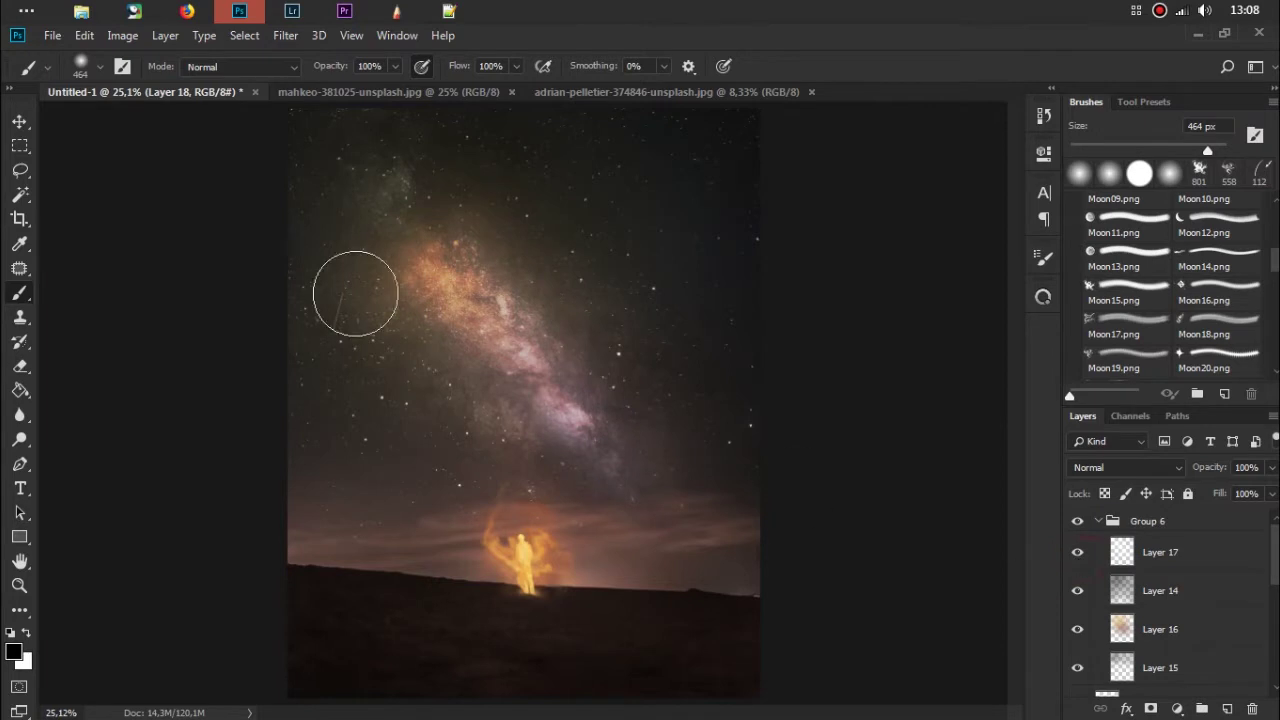
left_click(52, 35)
left_click(94, 206)
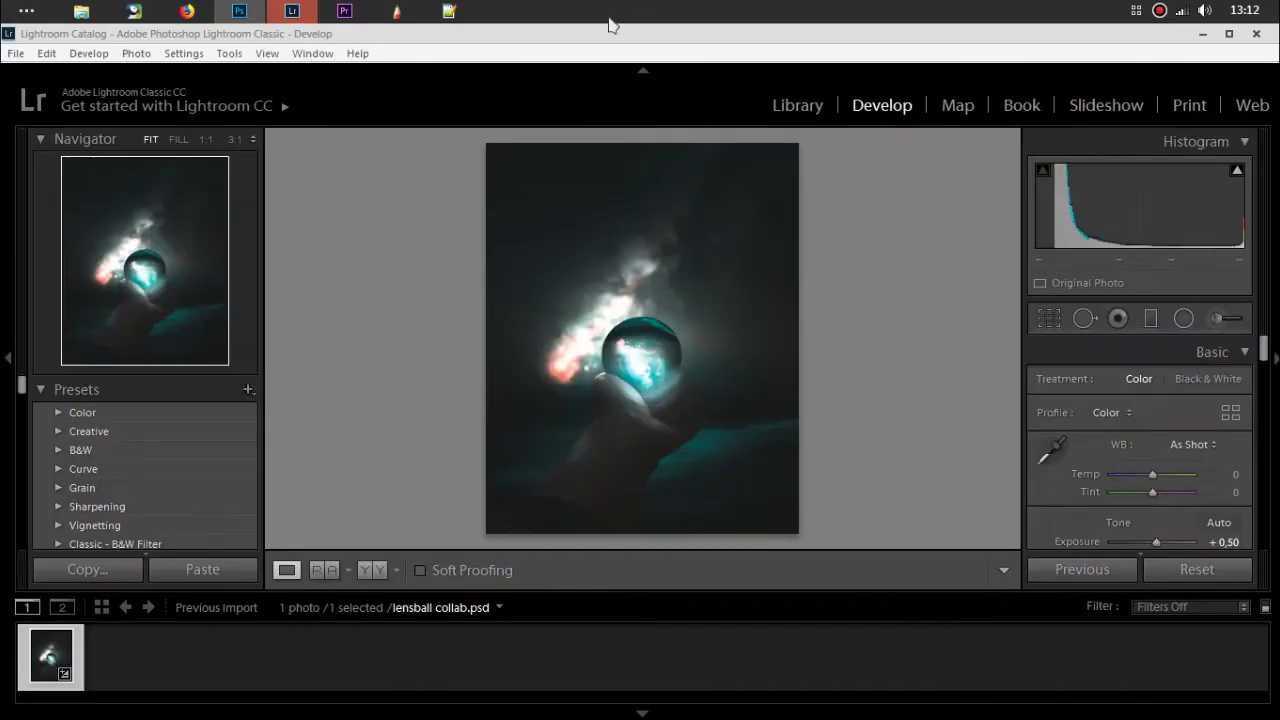
Step: Import starman.psd from the Data (D:) drive into the Lightroom catalog
left_click(16, 53)
left_click(336, 180)
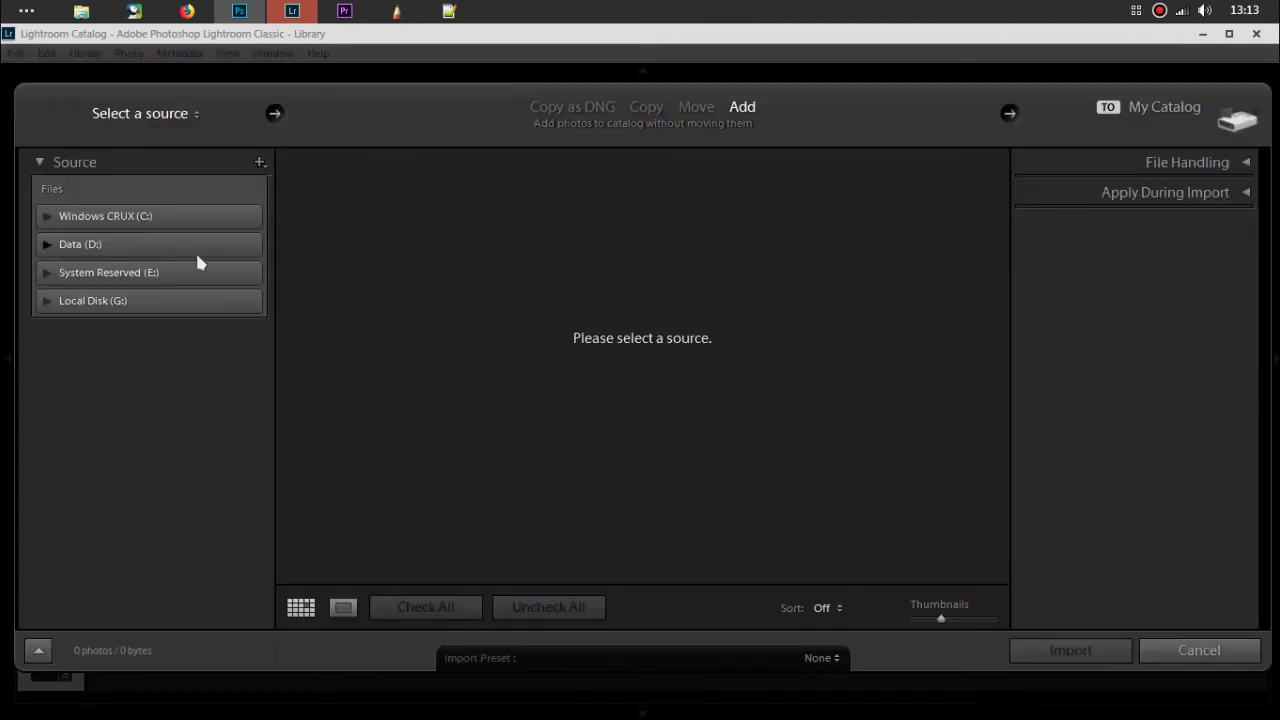
left_click(205, 245)
left_click(230, 250)
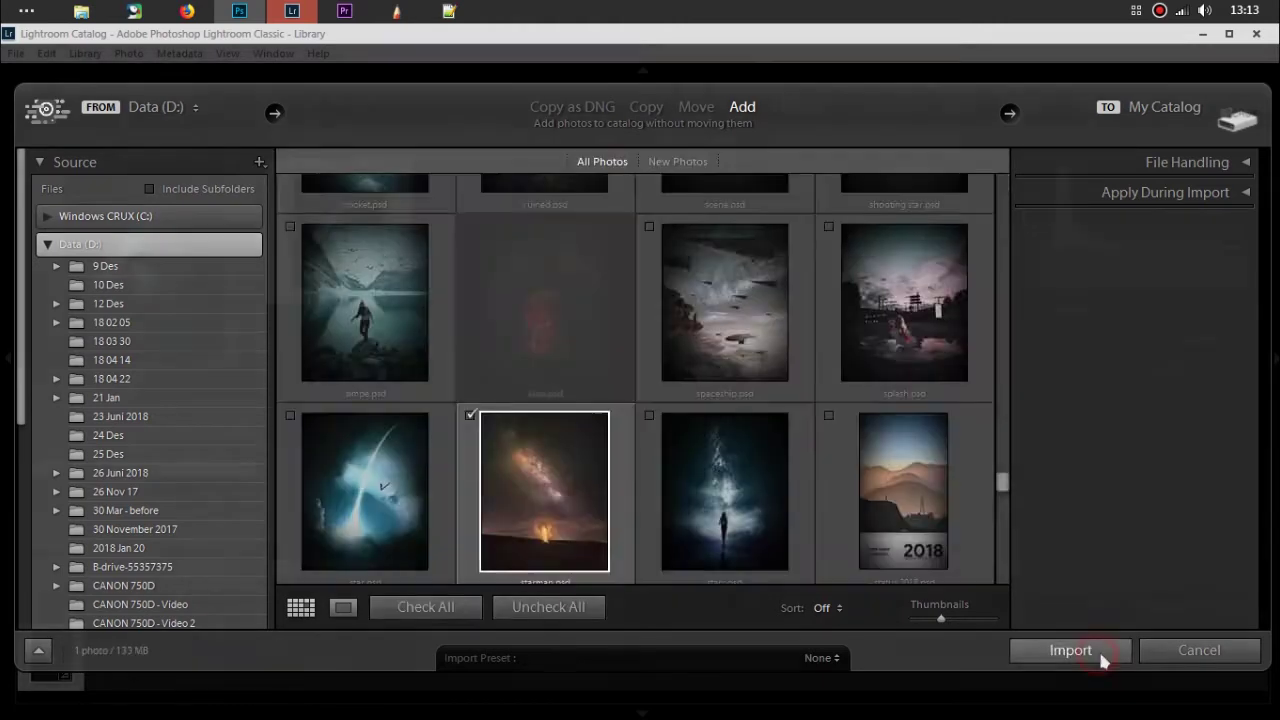
left_click(1070, 651)
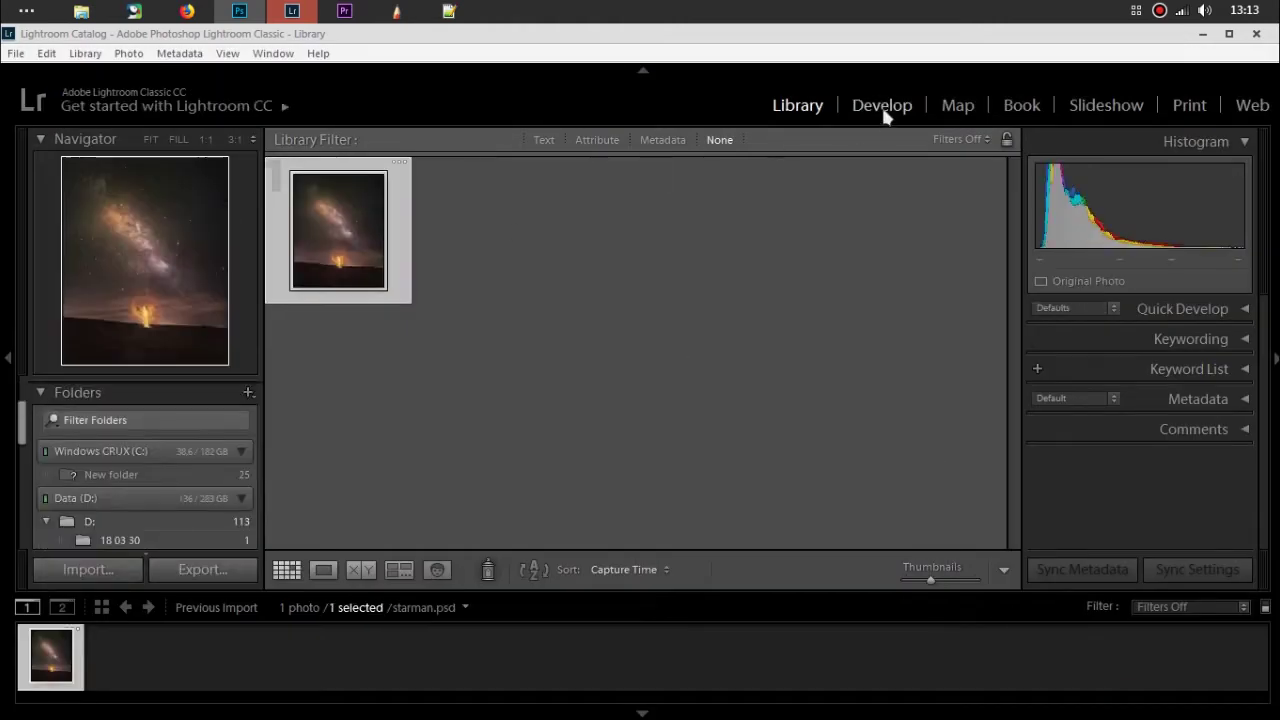
left_click(880, 106)
Step: Set exposure +0.60 and blacks −24, checking the figure at full size, plus clarity +21, dehaze −25
mouse_move(1222, 480)
left_mouse_down()
mouse_move(1240, 480)
mouse_move(1161, 497)
mouse_move(1160, 464)
mouse_move(1234, 478)
mouse_move(1214, 482)
mouse_move(1252, 500)
mouse_move(1240, 502)
left_mouse_up()
scroll(1140, 480, "down", 1)
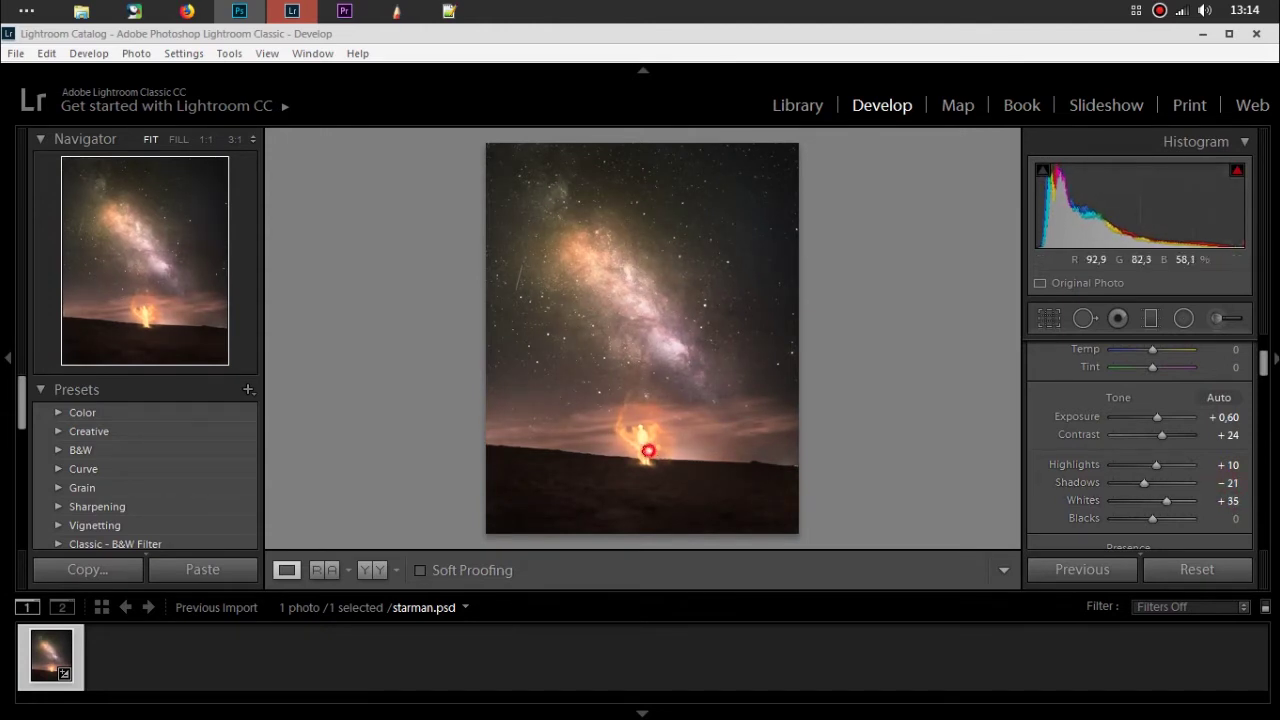
left_click(648, 451)
left_click(151, 320)
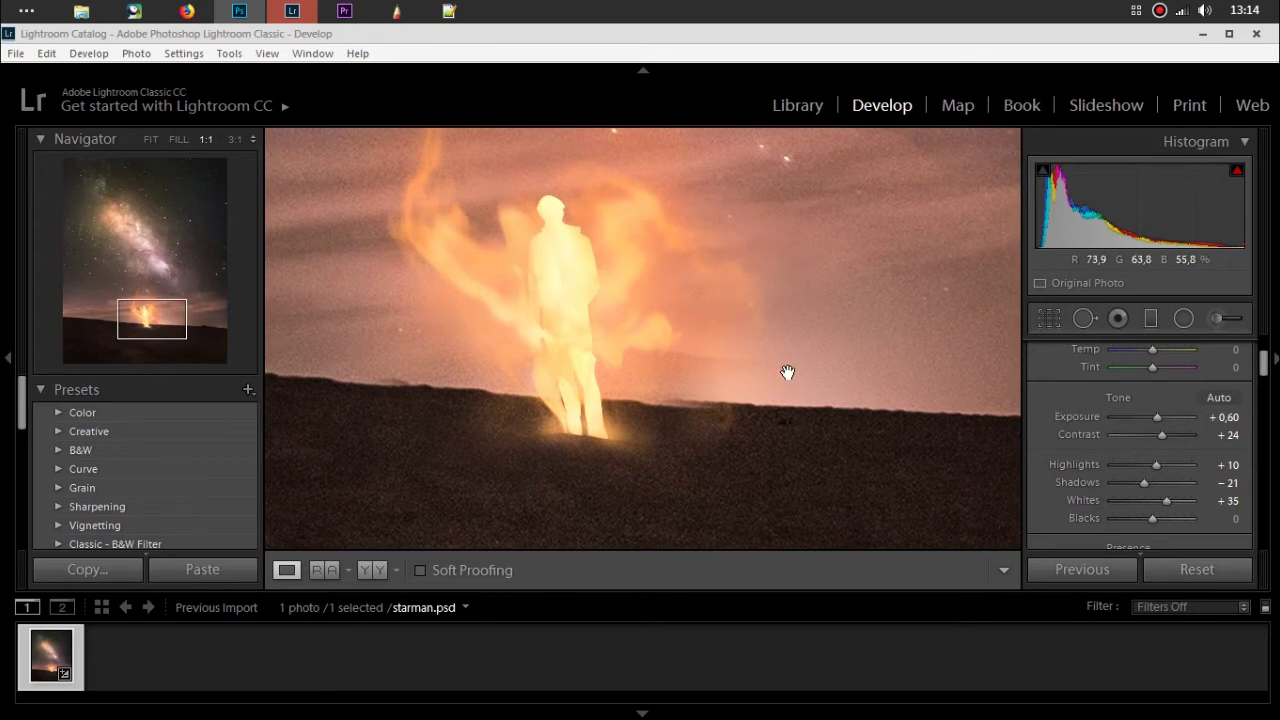
left_click(788, 372)
left_click_drag(1228, 518, 1200, 518)
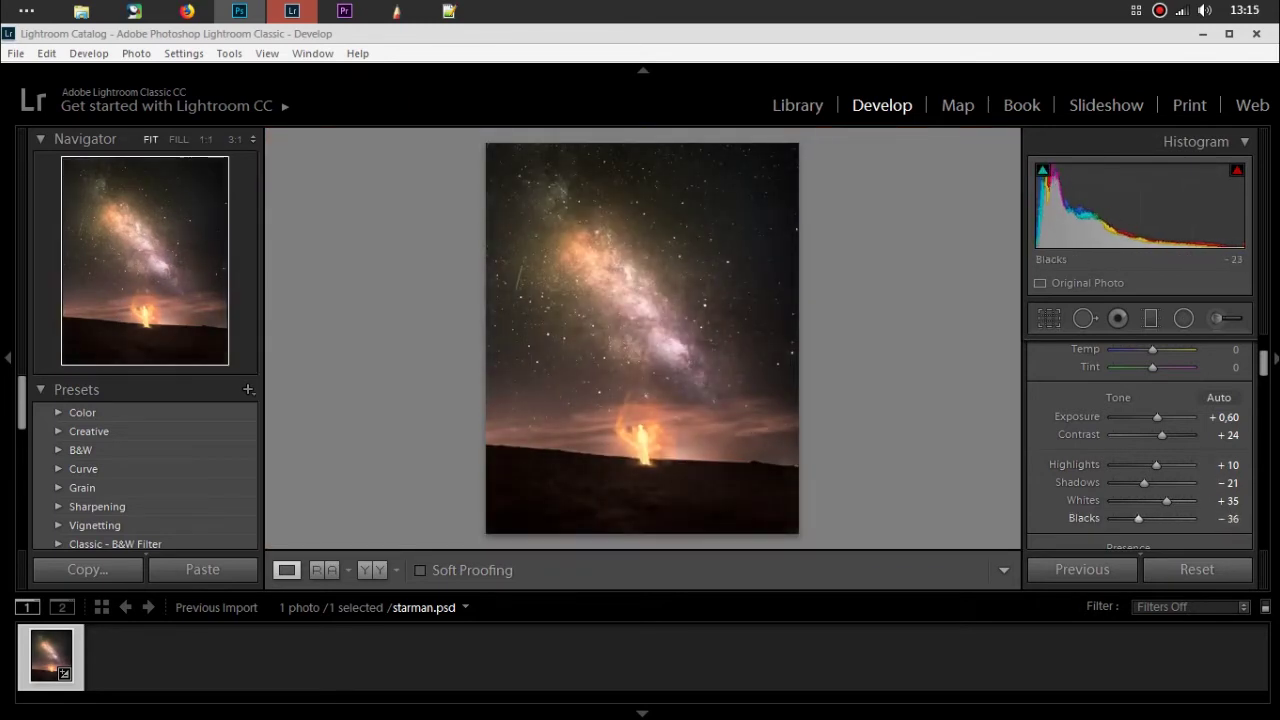
scroll(1228, 507, "down", 2)
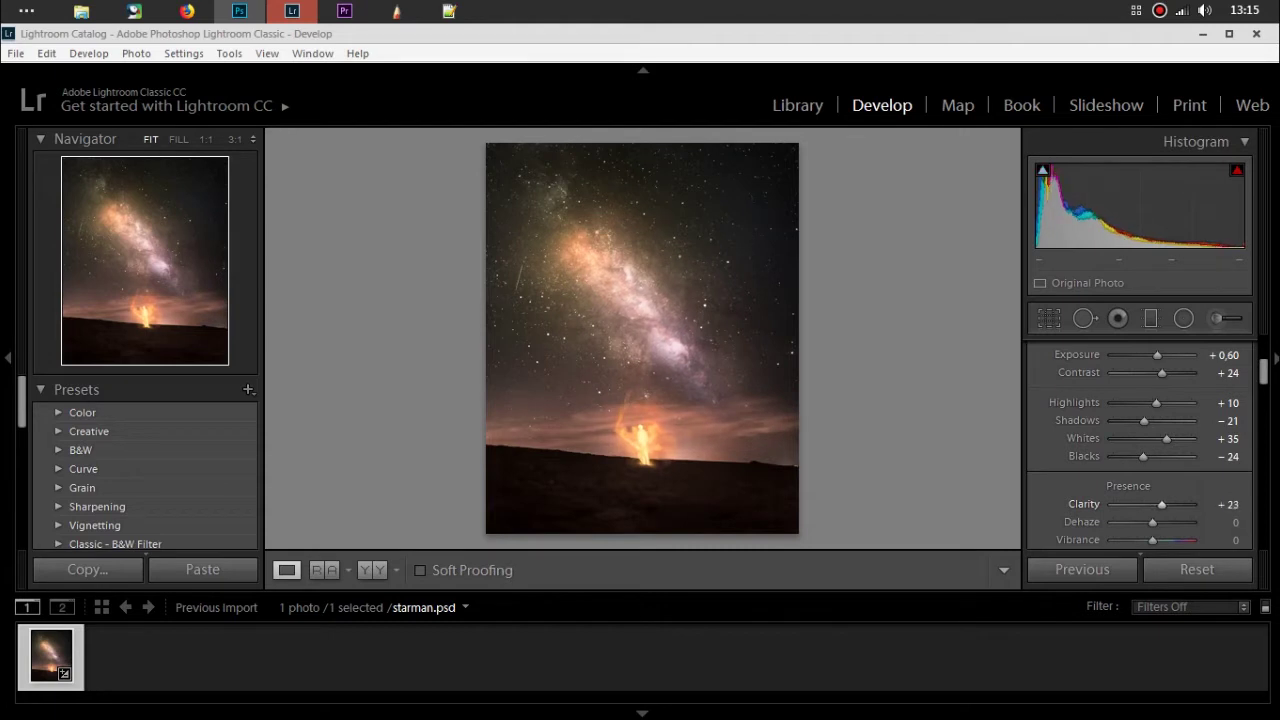
scroll(1147, 443, "down", 2)
left_click_drag(1152, 460, 1154, 460)
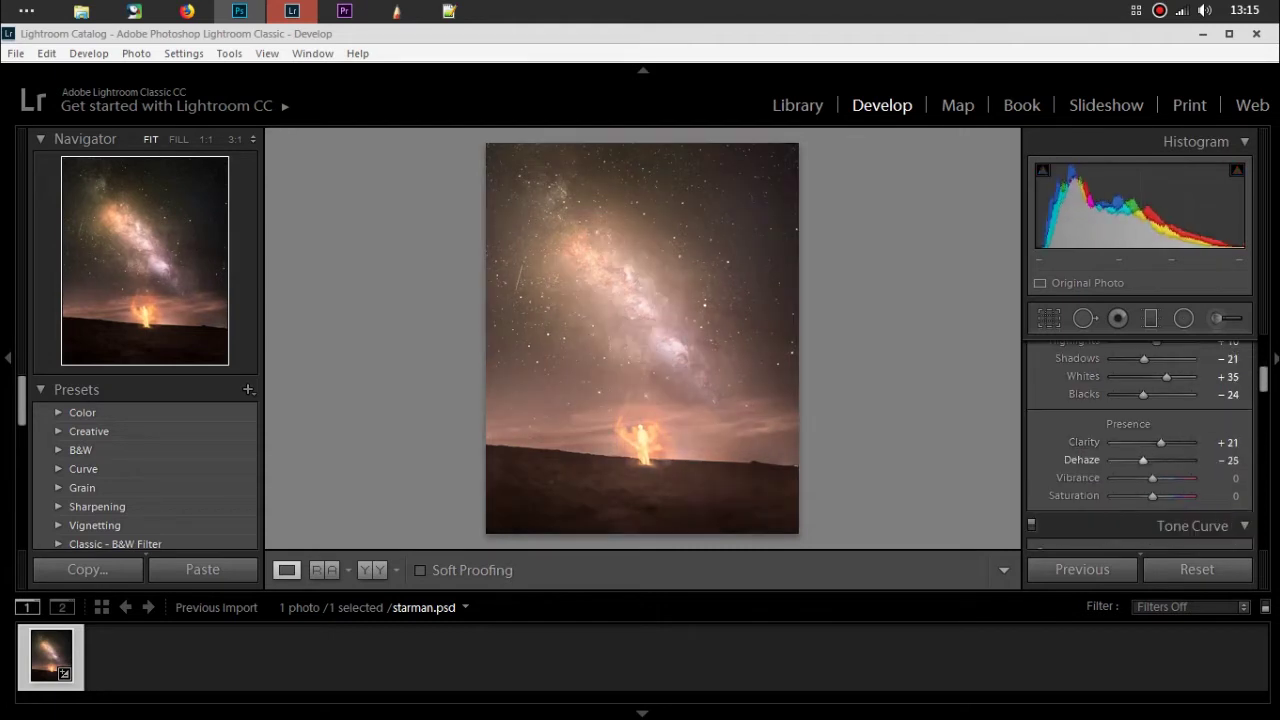
Step: Lift the tone curve's black point to fade the shadows
scroll(1200, 472, "down", 6)
scroll(1166, 471, "up", 6)
scroll(1140, 500, "down", 6)
mouse_move(1043, 512)
left_mouse_down()
mouse_move(1038, 501)
mouse_move(1088, 492)
left_mouse_up()
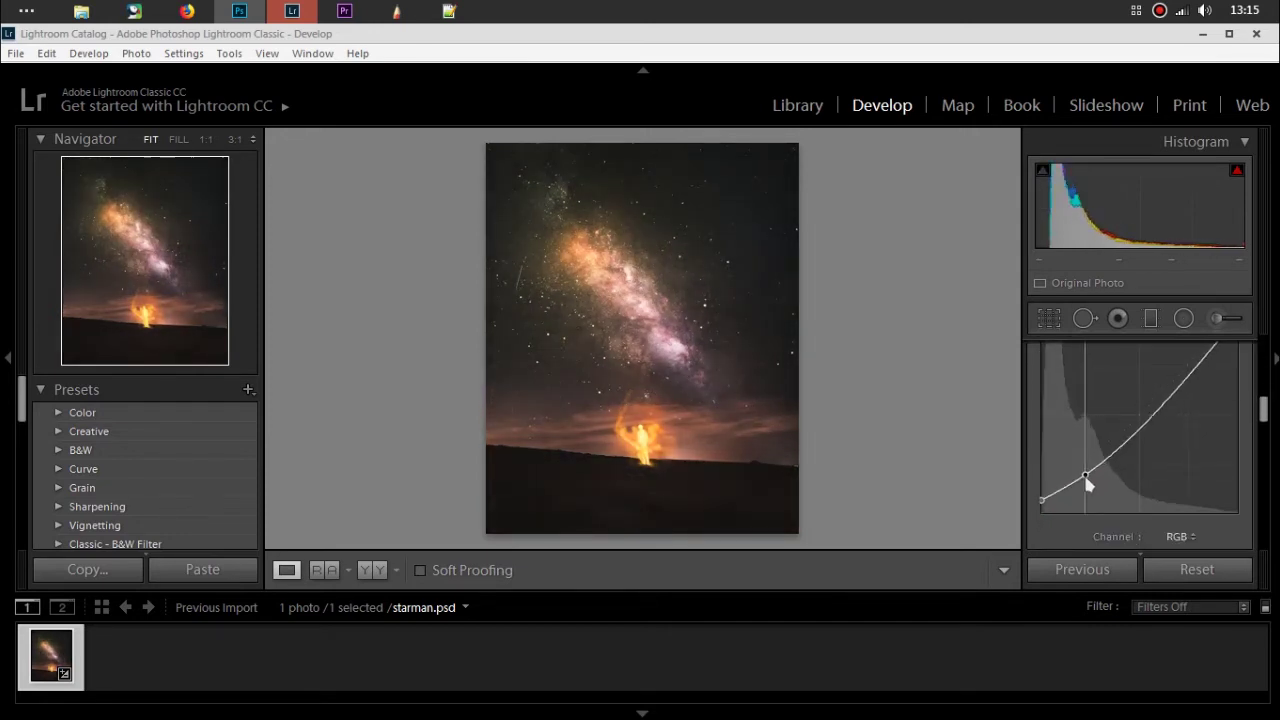
left_click_drag(1152, 420, 1208, 405)
Step: Shape the curve into an S with steeper midtones and brighter highlights
scroll(1228, 433, "up", 1)
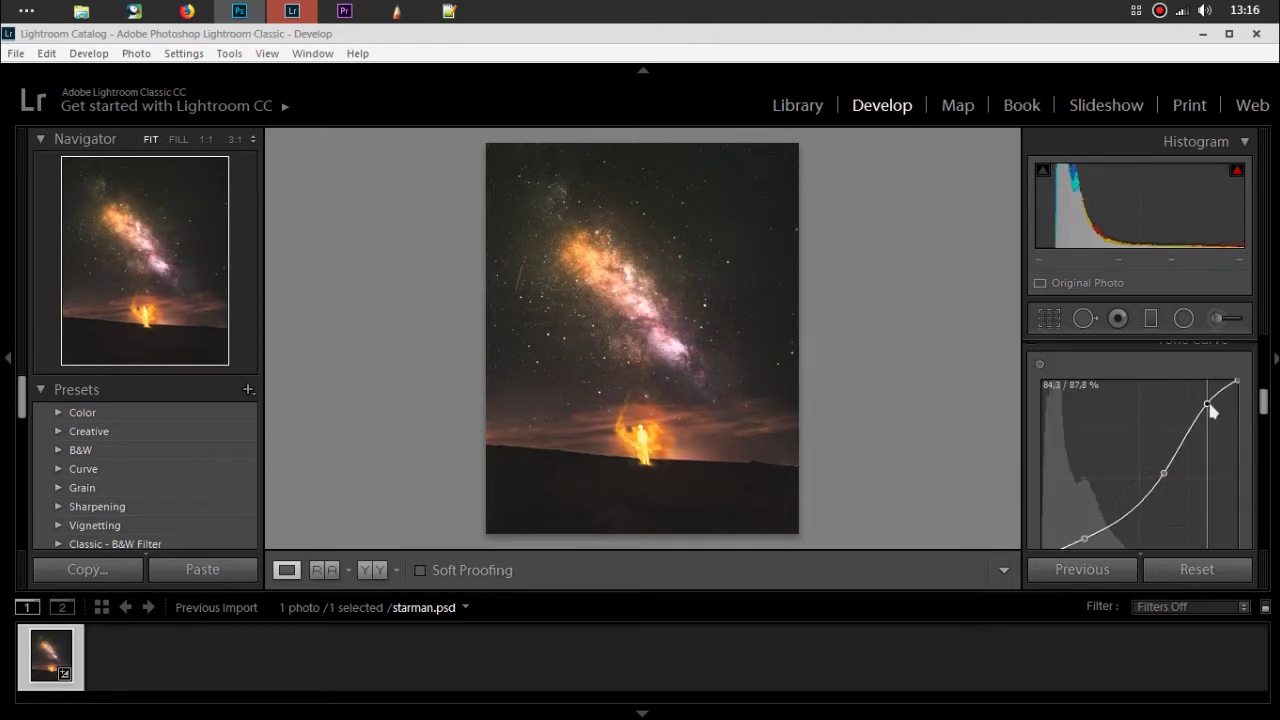
mouse_move(1164, 474)
left_mouse_down()
mouse_move(1182, 445)
mouse_move(1178, 458)
left_mouse_up()
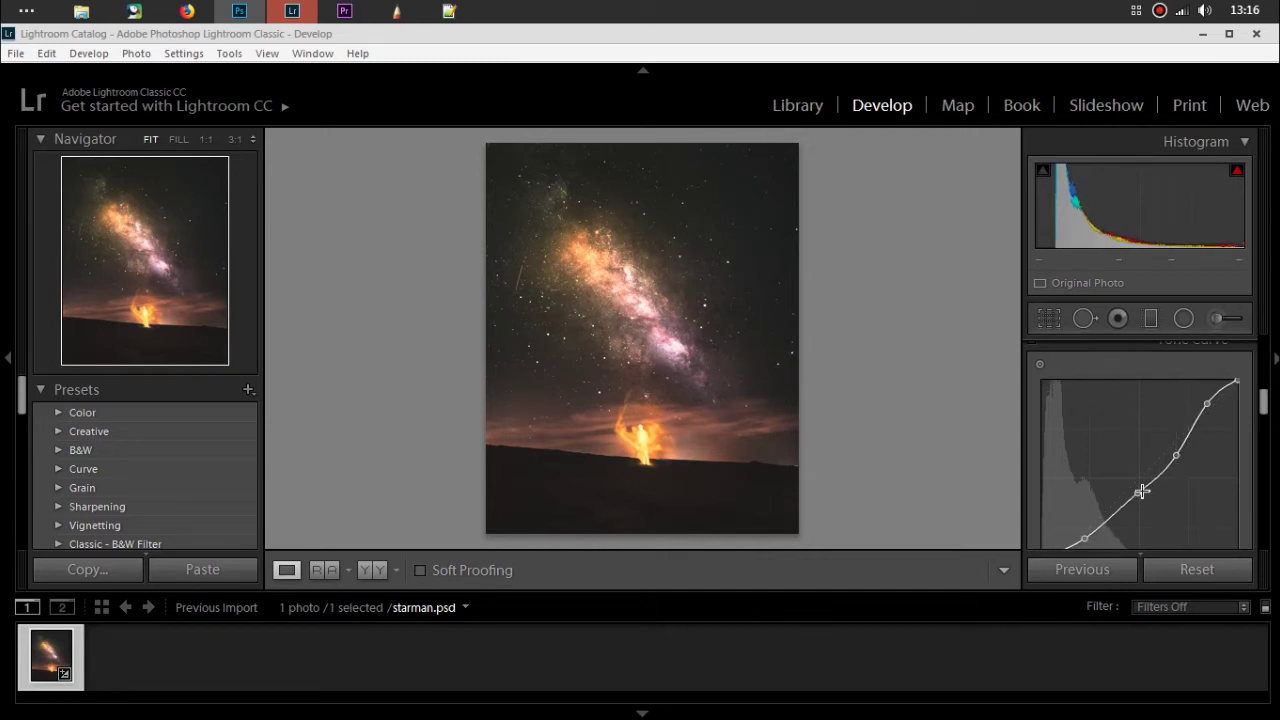
left_click_drag(1135, 502, 1044, 494)
scroll(1184, 468, "down", 1)
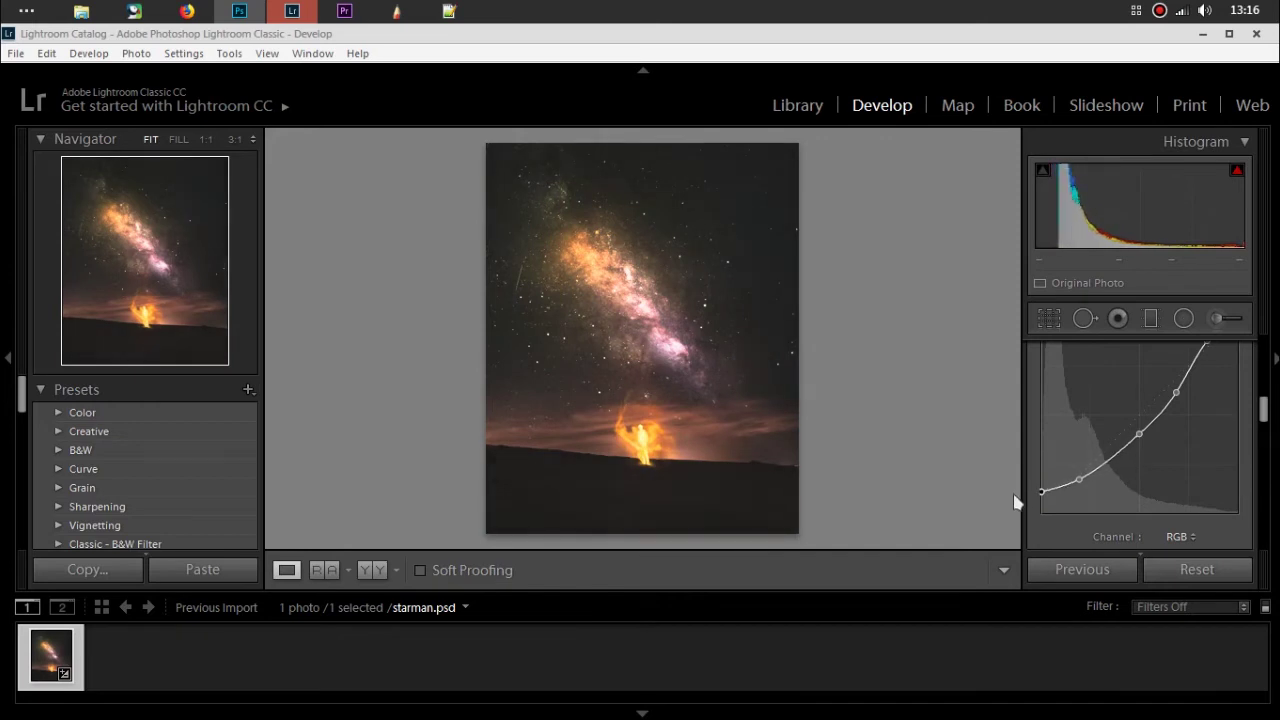
scroll(1200, 455, "up", 1)
mouse_move(1208, 399)
left_mouse_down()
mouse_move(1227, 410)
mouse_move(1206, 402)
left_mouse_up()
scroll(1205, 428, "down", 1)
scroll(1205, 428, "down", 5)
scroll(1212, 440, "down", 5)
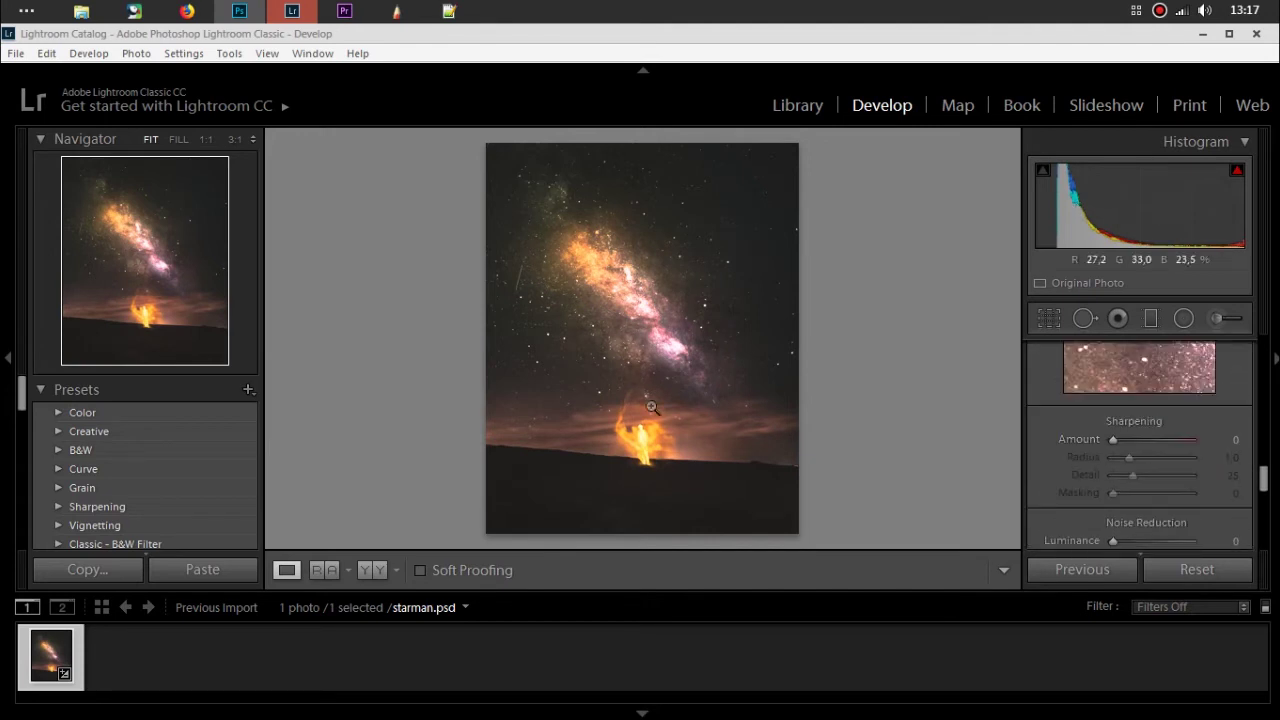
Step: At 1:1 zoom, set Noise Reduction Luminance to 30 while checking the figure and Milky Way
left_click(845, 432)
left_click(152, 309)
scroll(1206, 437, "down", 1)
left_click_drag(1214, 482, 1230, 482)
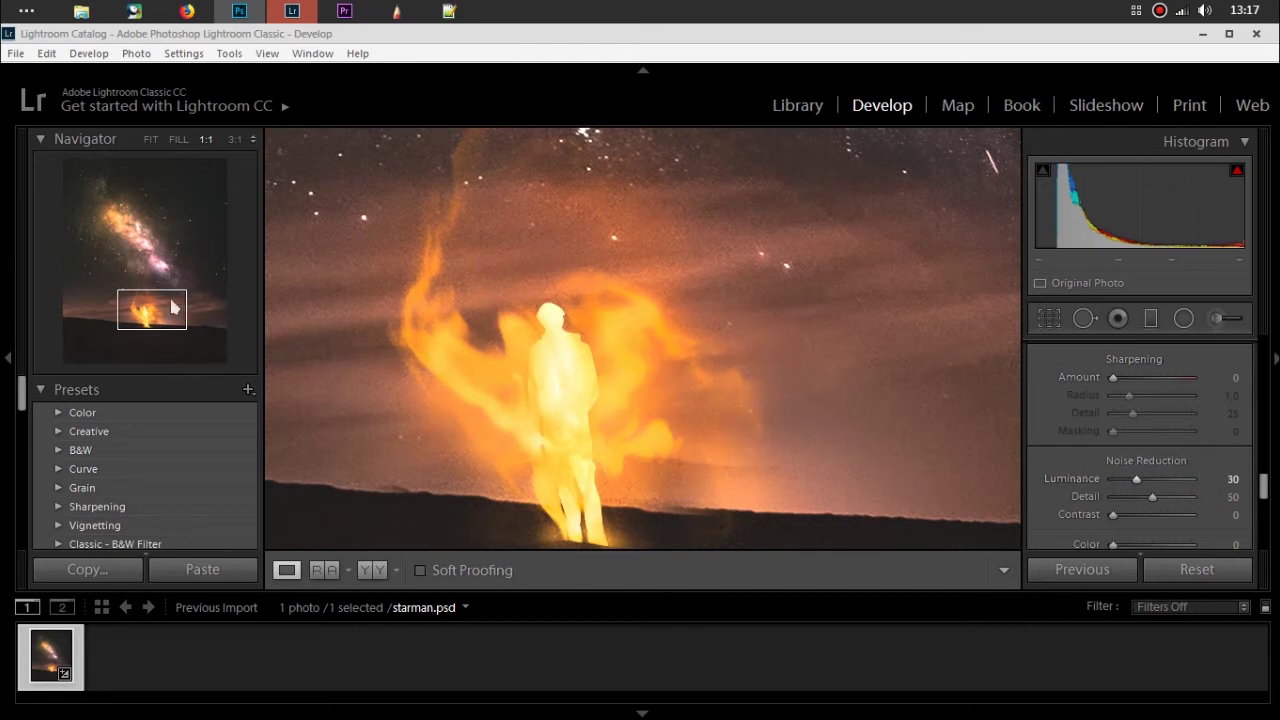
left_click_drag(172, 307, 190, 272)
Step: Return to Fit view and start an Adjustment Brush on the Milky Way core
left_click(791, 395)
scroll(1220, 512, "down", 3)
scroll(1223, 512, "down", 3)
scroll(1250, 470, "up", 5)
scroll(1255, 455, "up", 5)
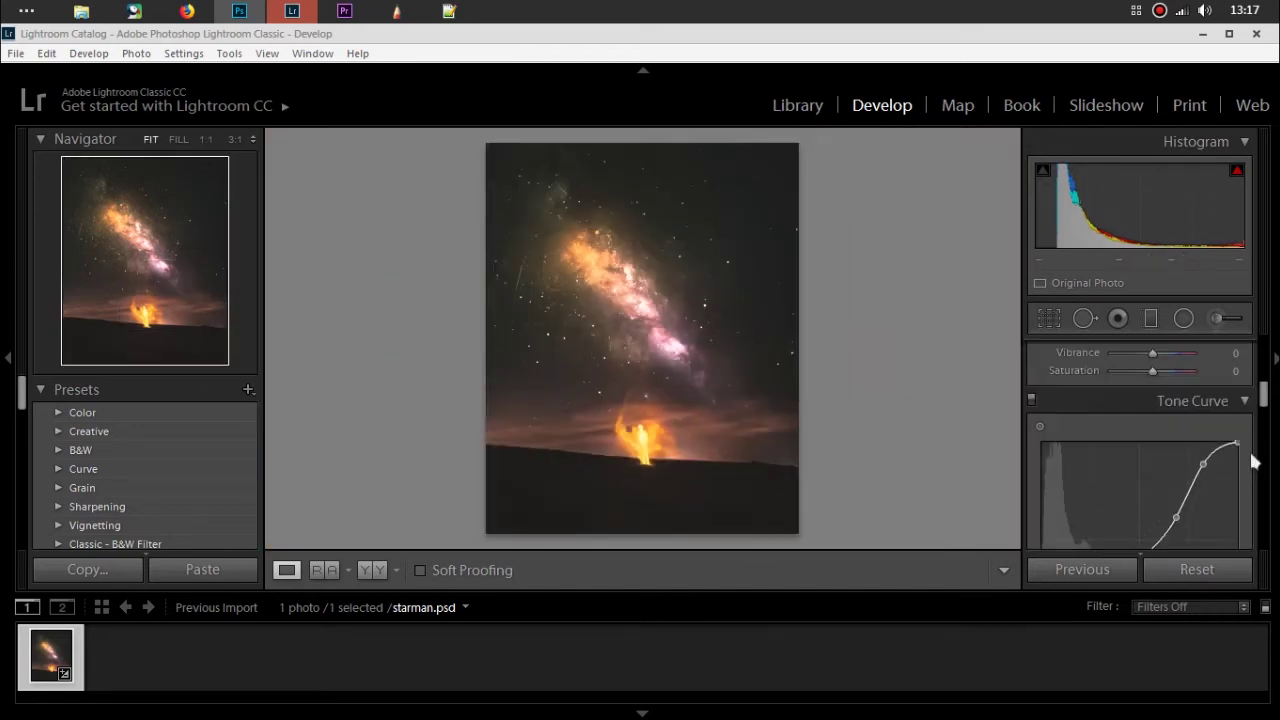
left_click(1217, 318)
scroll(641, 334, "up", 3)
left_click(623, 290)
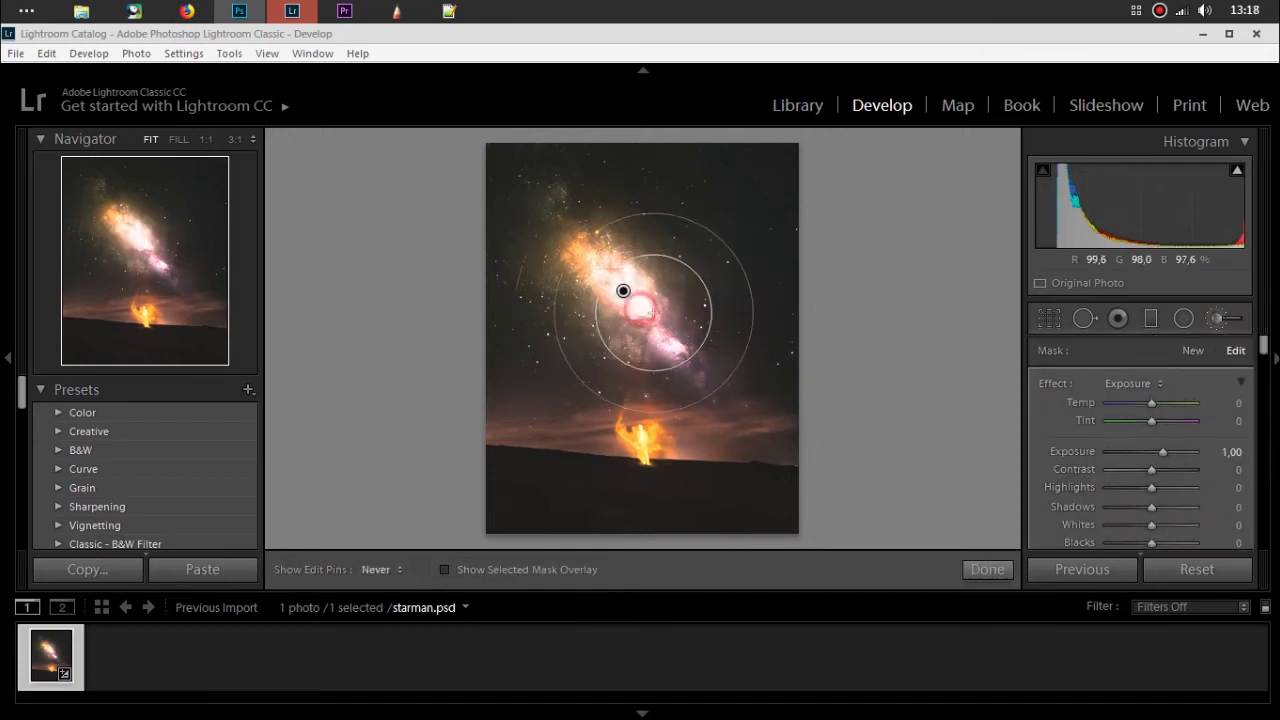
Step: Paint the Milky Way, undo a stray stroke, and set Exposure 0.30 and Contrast 43
mouse_move(1236, 469)
left_mouse_down()
mouse_move(1250, 469)
mouse_move(1210, 451)
left_mouse_up()
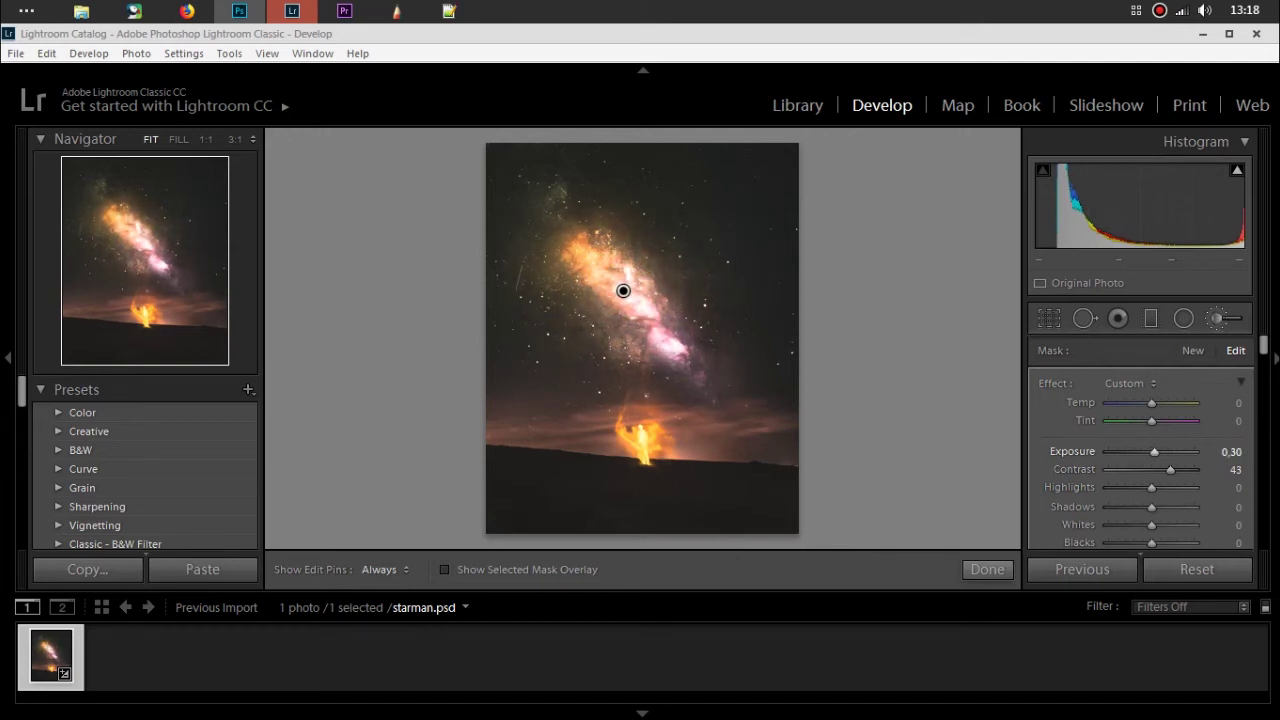
key("ctrl+z")
mouse_move(1232, 452)
left_mouse_down()
mouse_move(1244, 452)
mouse_move(1226, 452)
left_mouse_up()
left_click(998, 574)
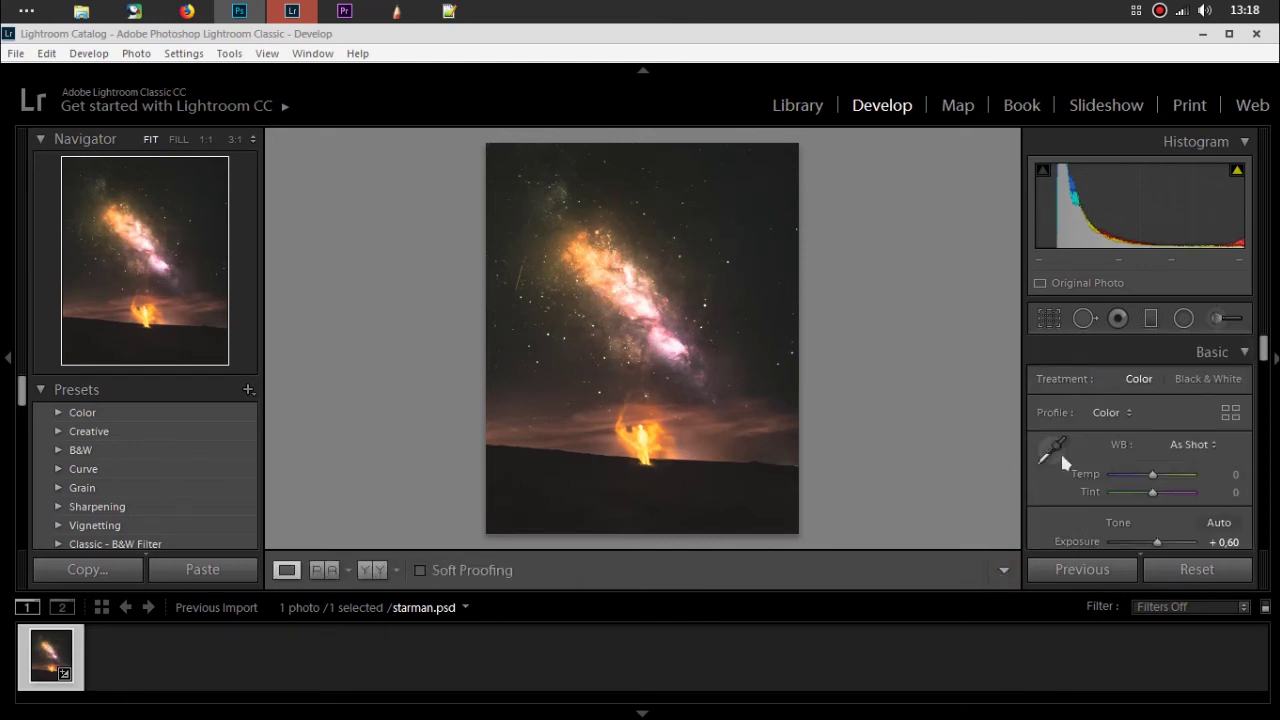
Step: Darken the Blacks to −7 in the Basic panel
scroll(1250, 440, "down", 3)
scroll(1260, 415, "down", 2)
left_click_drag(1228, 456, 1222, 428)
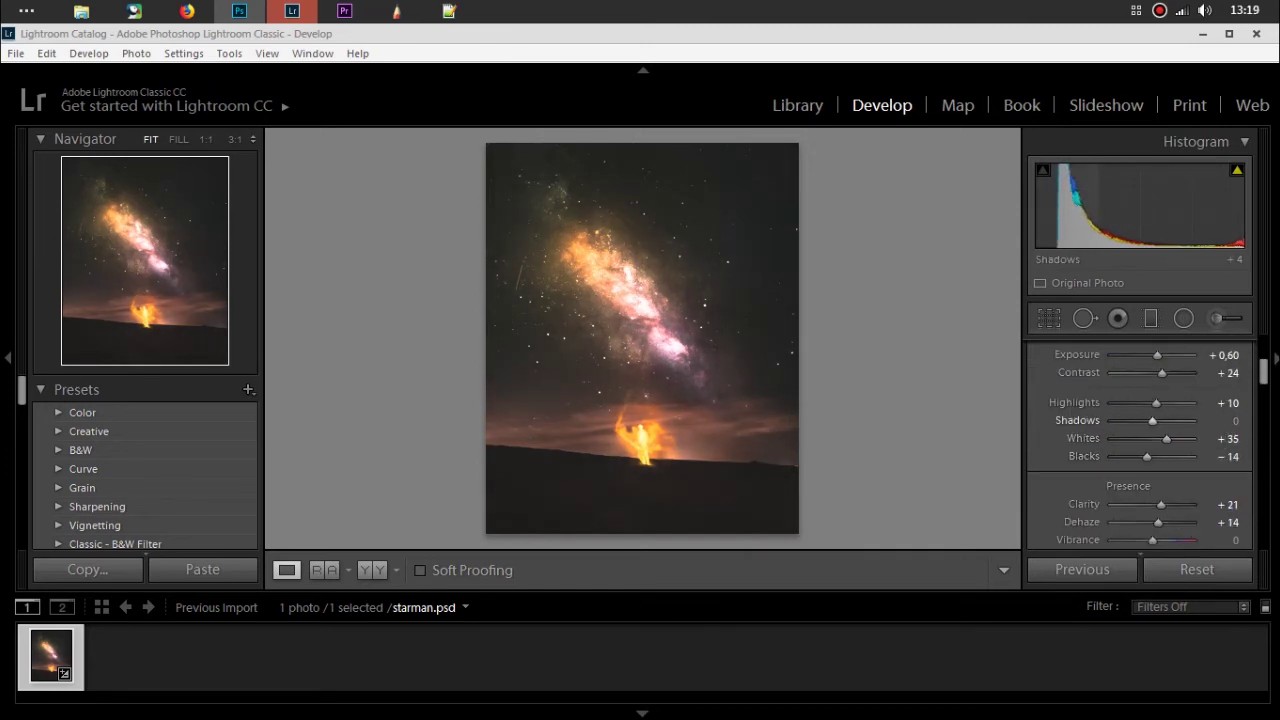
Step: Add shadow points to soften the lower end of the tone curve
scroll(1245, 495, "down", 2)
scroll(1248, 503, "down", 3)
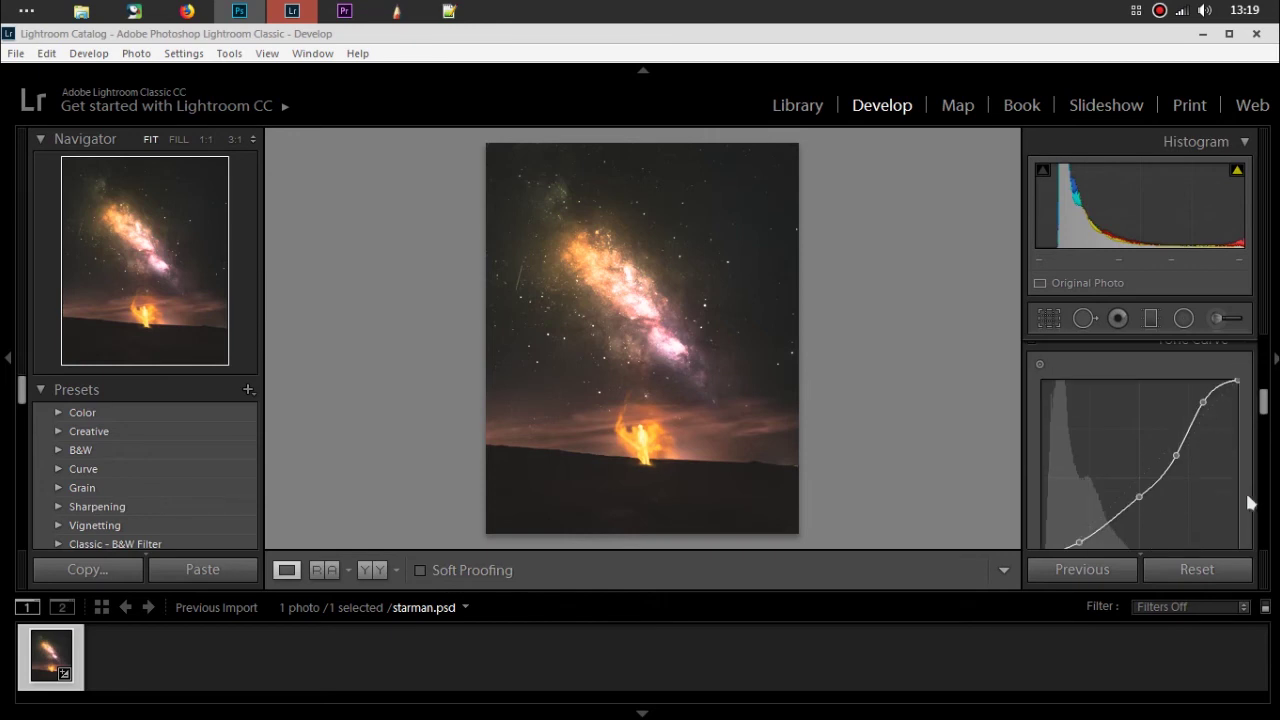
mouse_move(1040, 495)
left_mouse_down()
mouse_move(1023, 500)
mouse_move(1080, 491)
mouse_move(1108, 457)
mouse_move(1111, 470)
mouse_move(1051, 491)
mouse_move(1061, 498)
left_mouse_up()
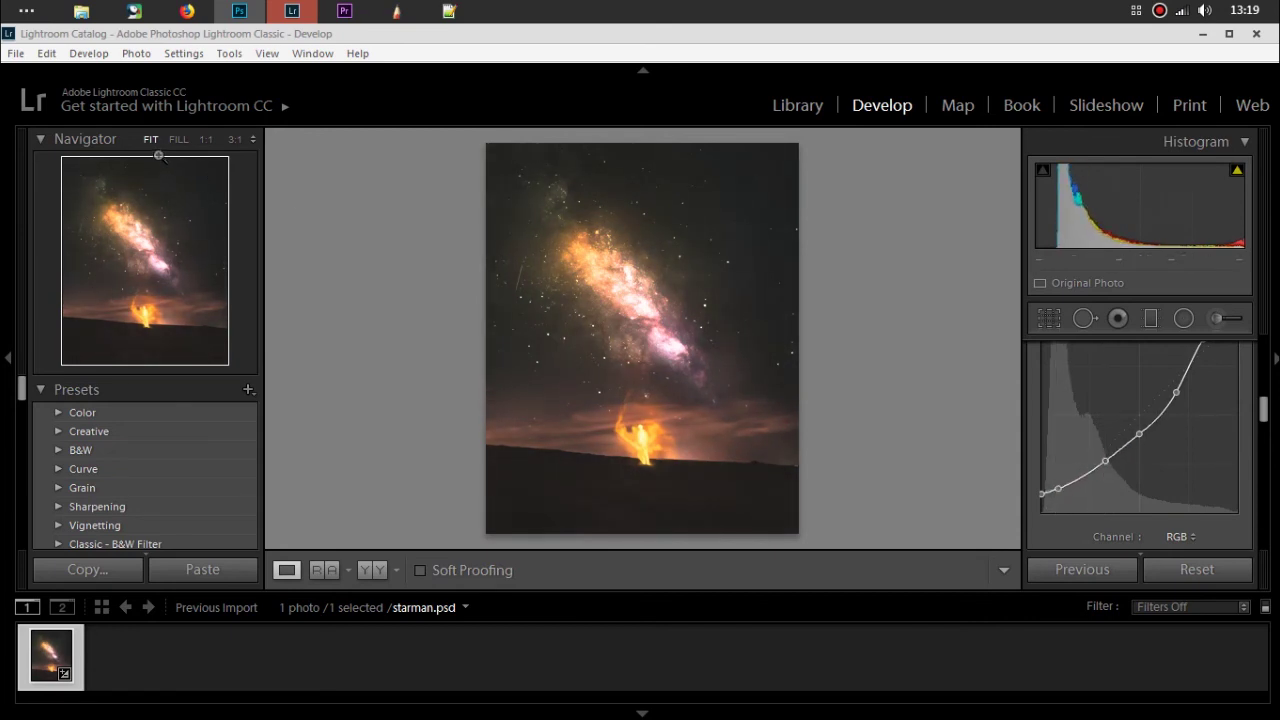
scroll(1263, 441, "up", 5)
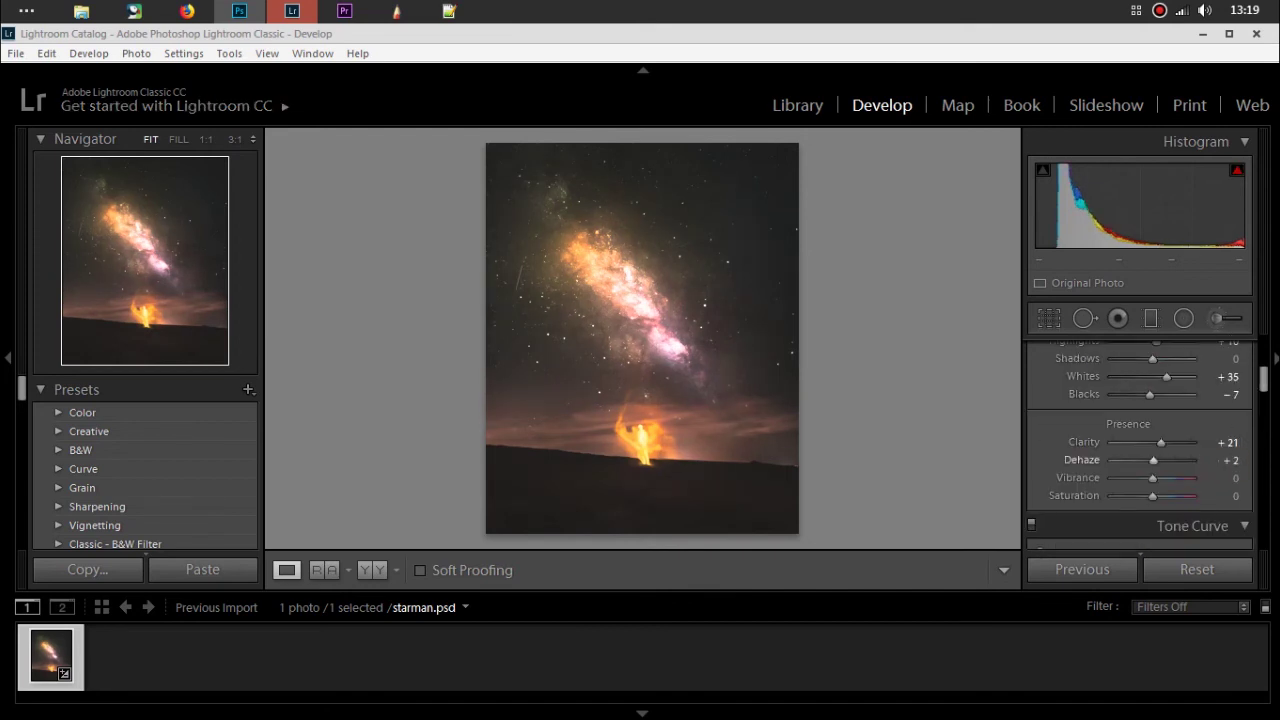
Step: Open the Export One File dialog for starman.psd from the File menu
left_click(17, 55)
left_click(80, 284)
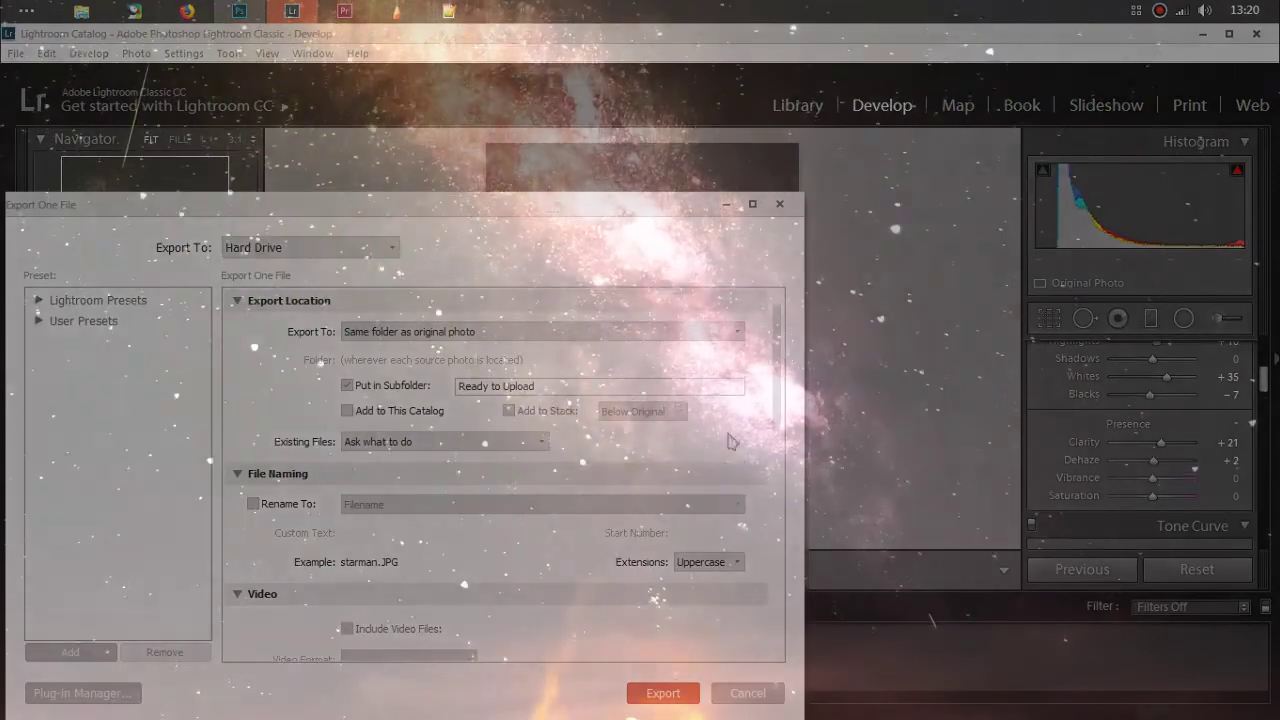